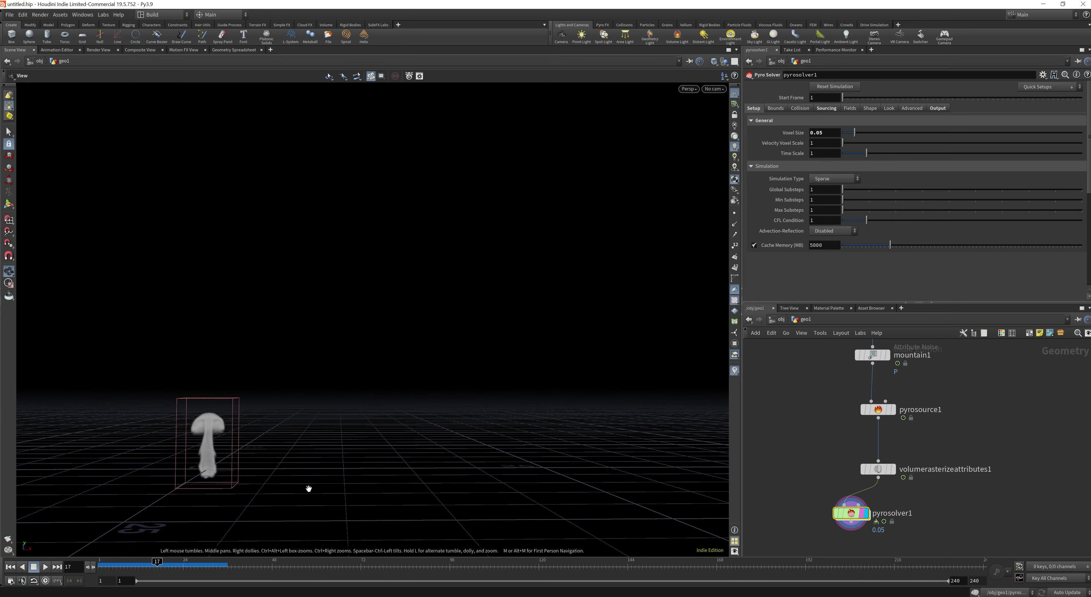
# Disable the vel and temperature sources in the pyro solver's sourcing settings and rewind to the first frame
pyautogui.moveTo(176, 566); pyautogui.dragTo(206, 567)
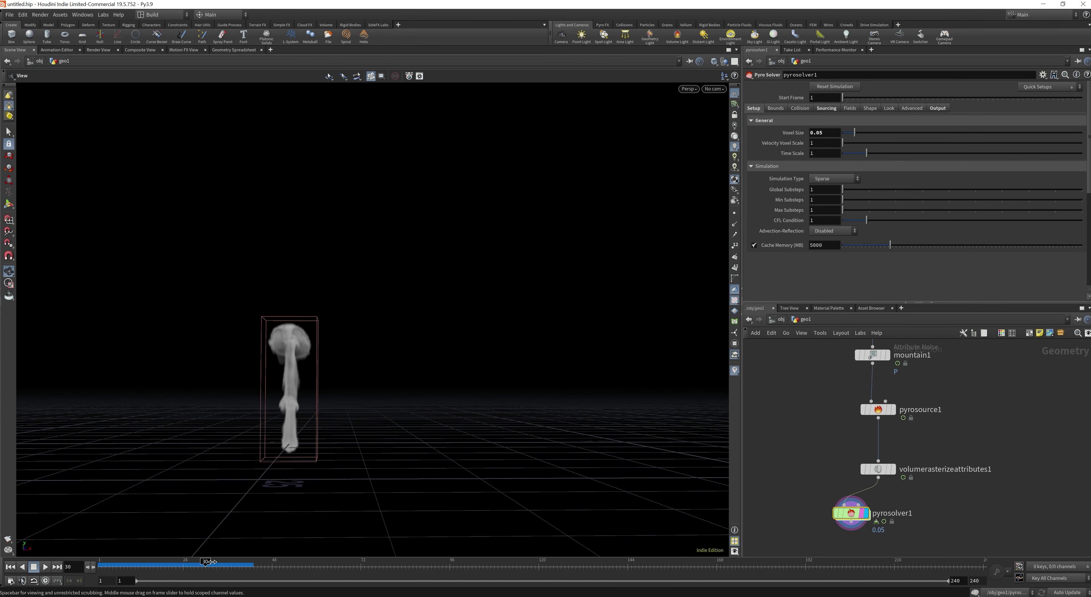
pyautogui.click(828, 108)
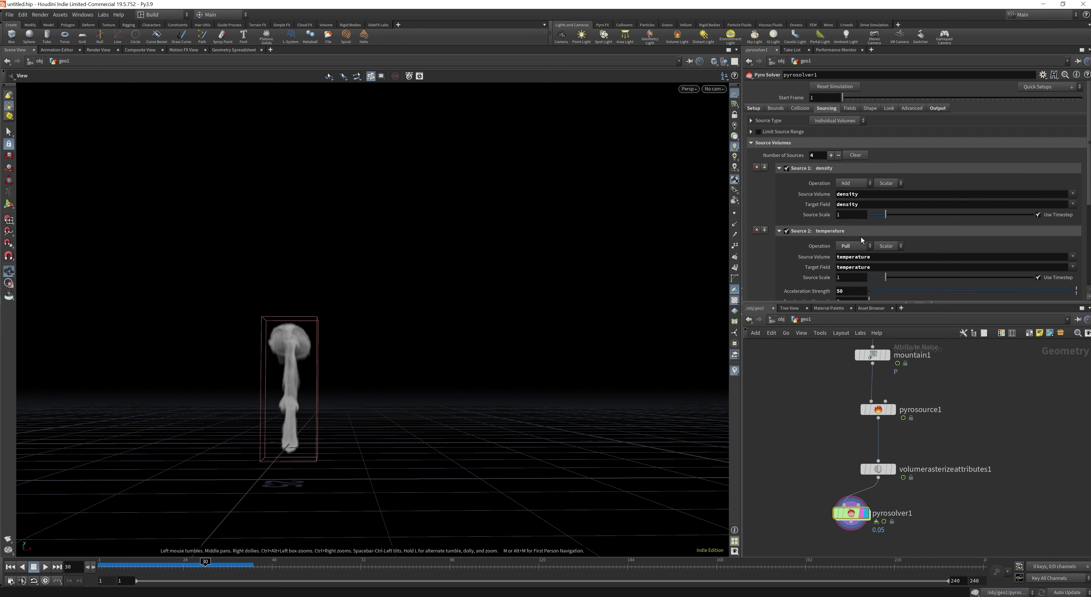
pyautogui.scroll(-5, 861, 238)
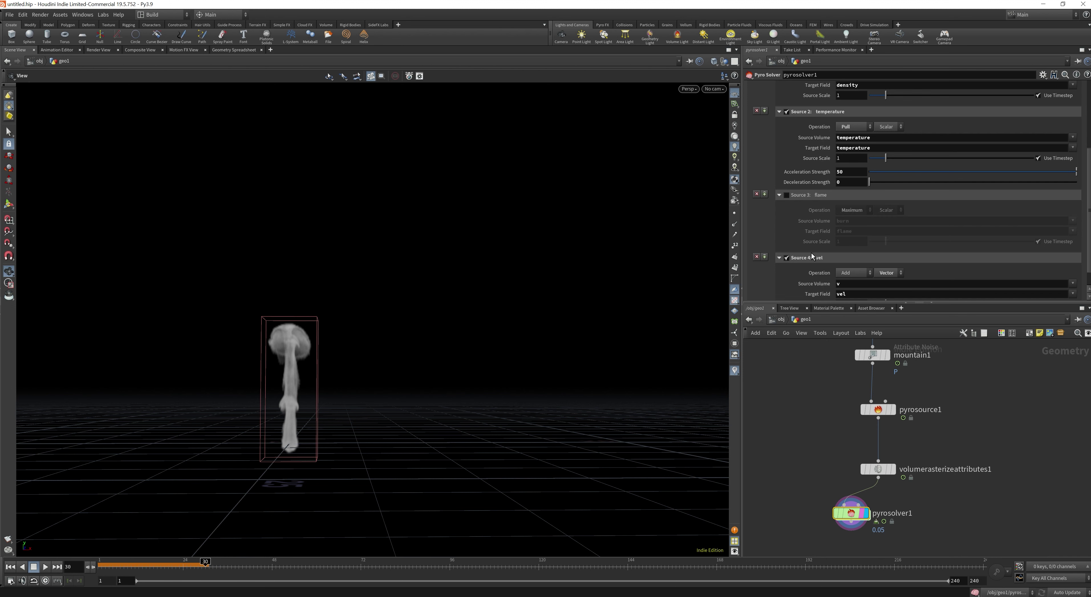
pyautogui.click(786, 258)
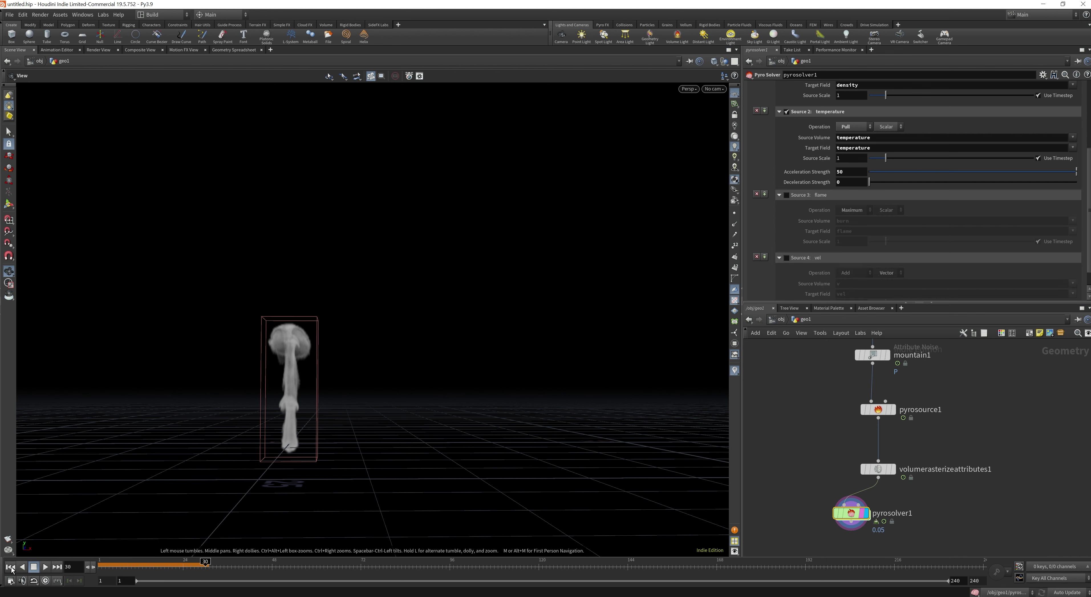
pyautogui.click(11, 566)
pyautogui.click(45, 567)
pyautogui.click(10, 567)
pyautogui.scroll(5, 906, 274)
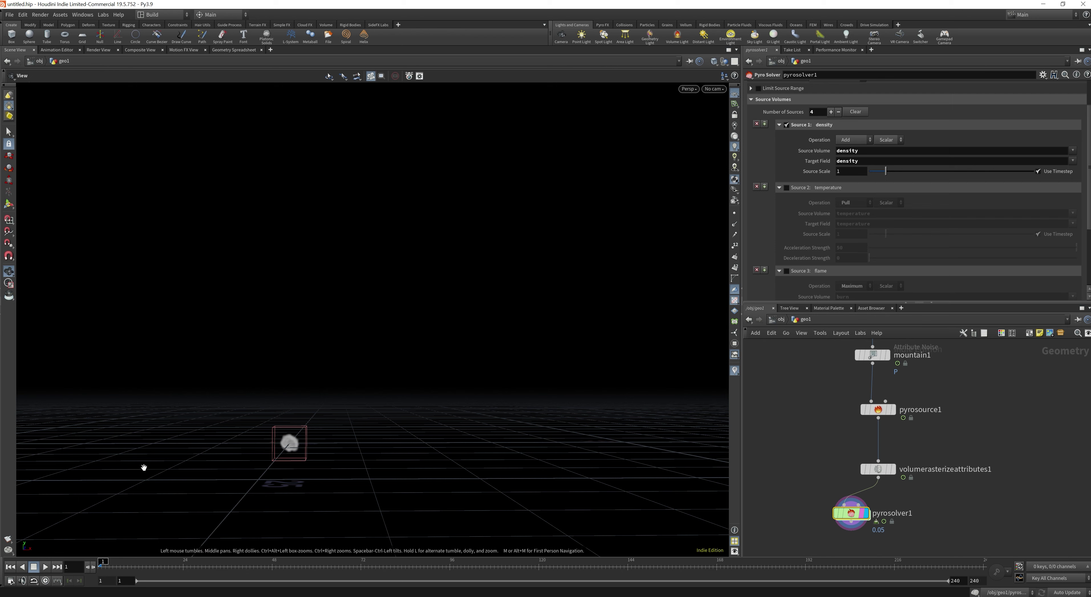
# Play the density-only simulation, frame the smoke for a closer look, and return to frame 1
pyautogui.click(45, 566)
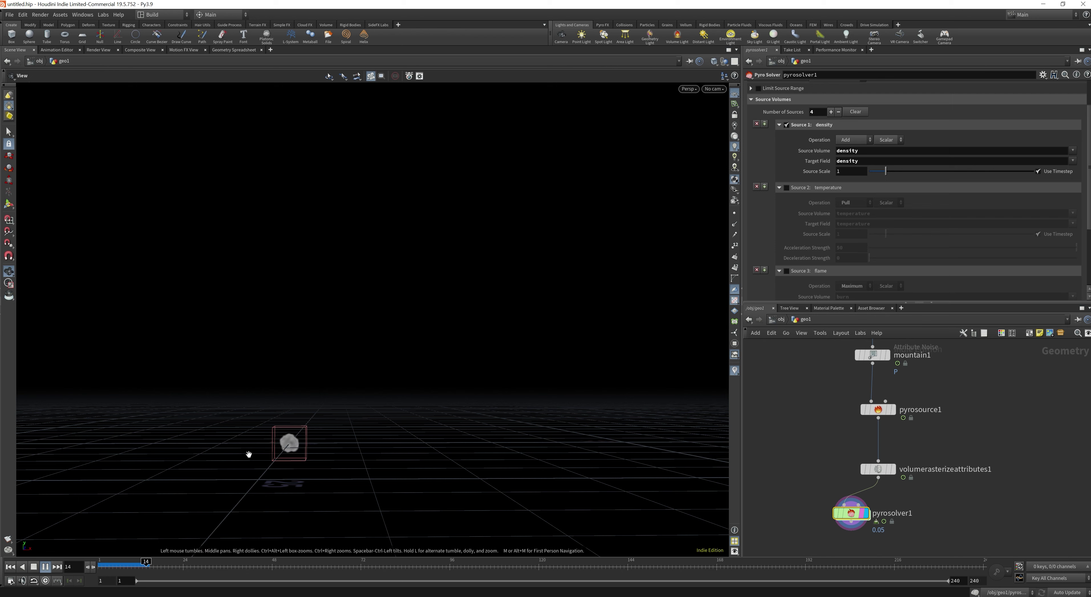
pyautogui.moveTo(270, 491); pyautogui.dragTo(283, 452)
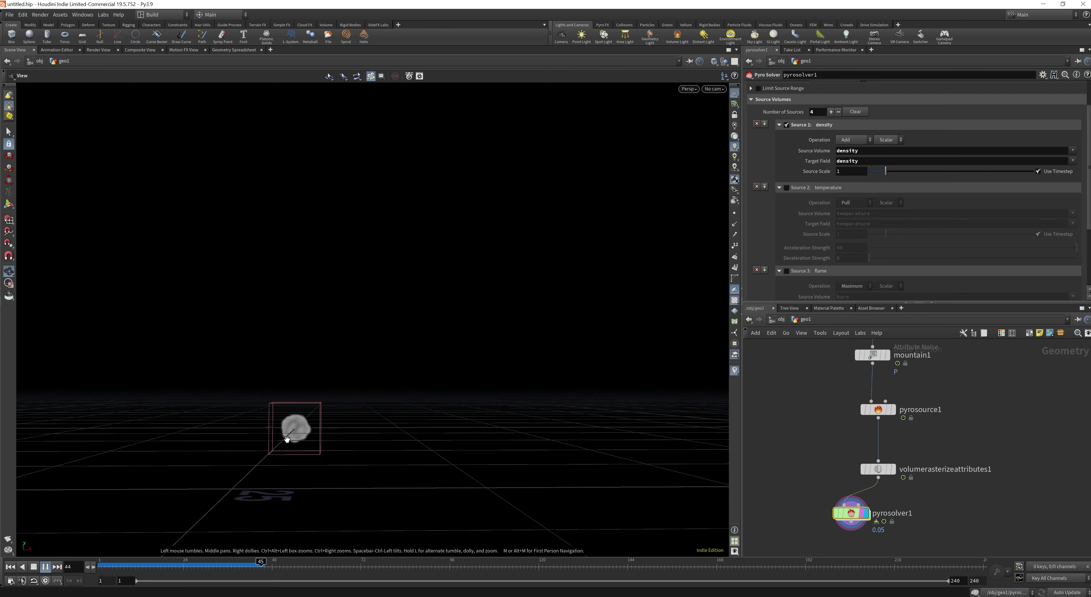
pyautogui.press('f')
pyautogui.moveTo(287, 438); pyautogui.dragTo(412, 388, button='right')
pyautogui.moveTo(411, 387)
pyautogui.mouseDown()
pyautogui.moveTo(421, 377)
pyautogui.moveTo(397, 370)
pyautogui.moveTo(416, 378)
pyautogui.mouseUp()
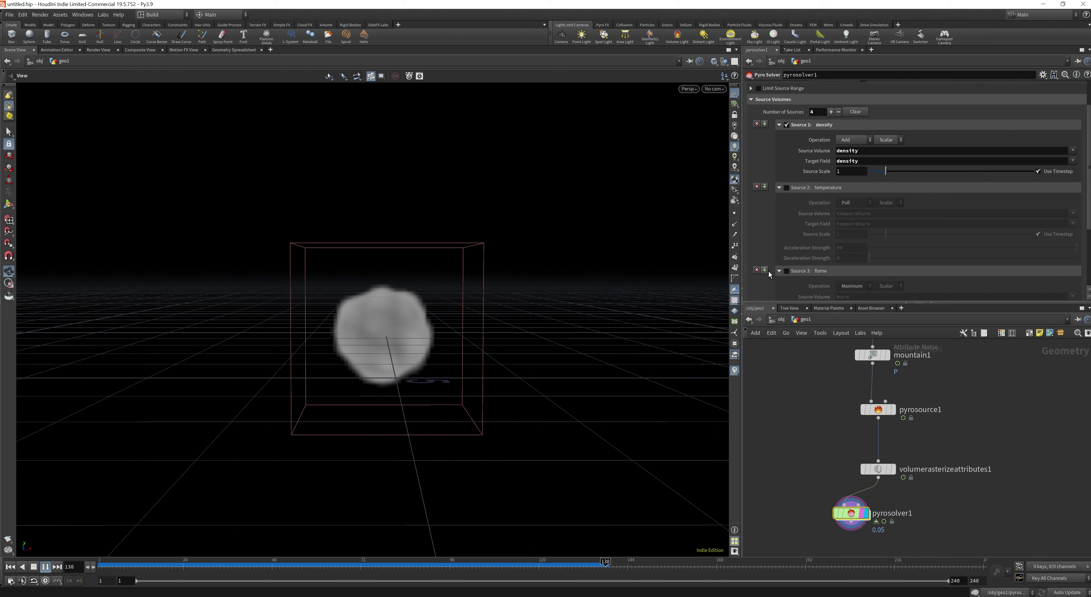
pyautogui.click(227, 566)
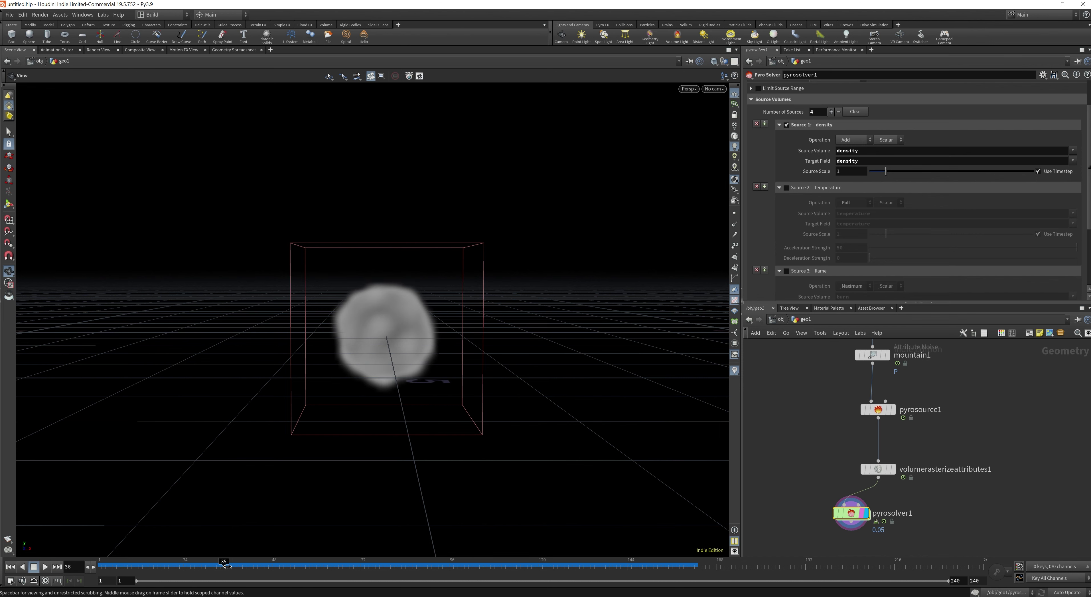
pyautogui.moveTo(205, 565); pyautogui.dragTo(98, 565)
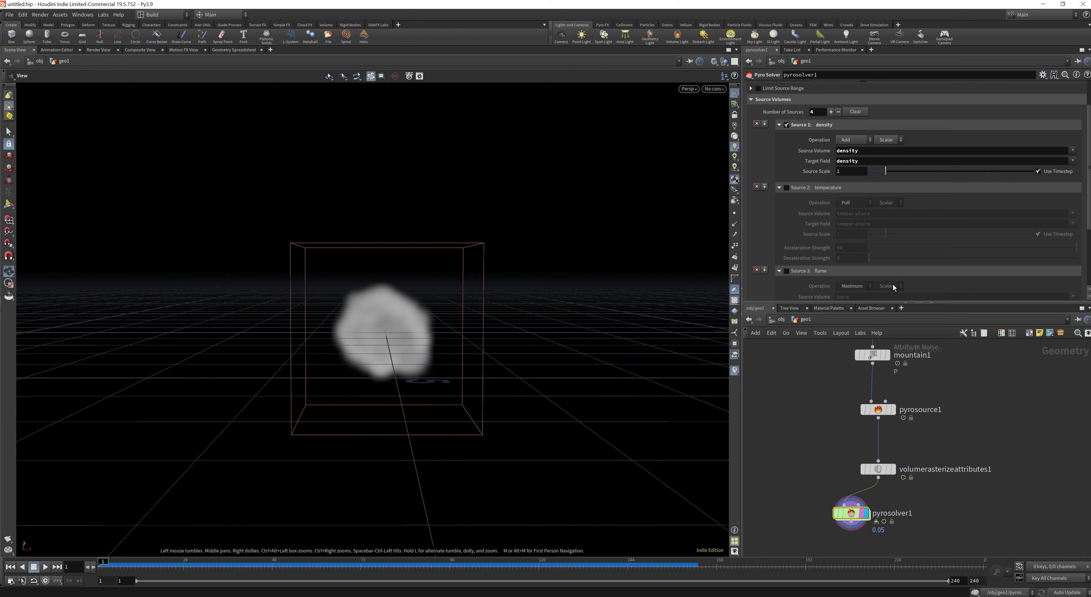
# Enable Turbulence in the pyro solver's shape settings and preview the simulation before rewinding to frame 1
pyautogui.scroll(3, 875, 262)
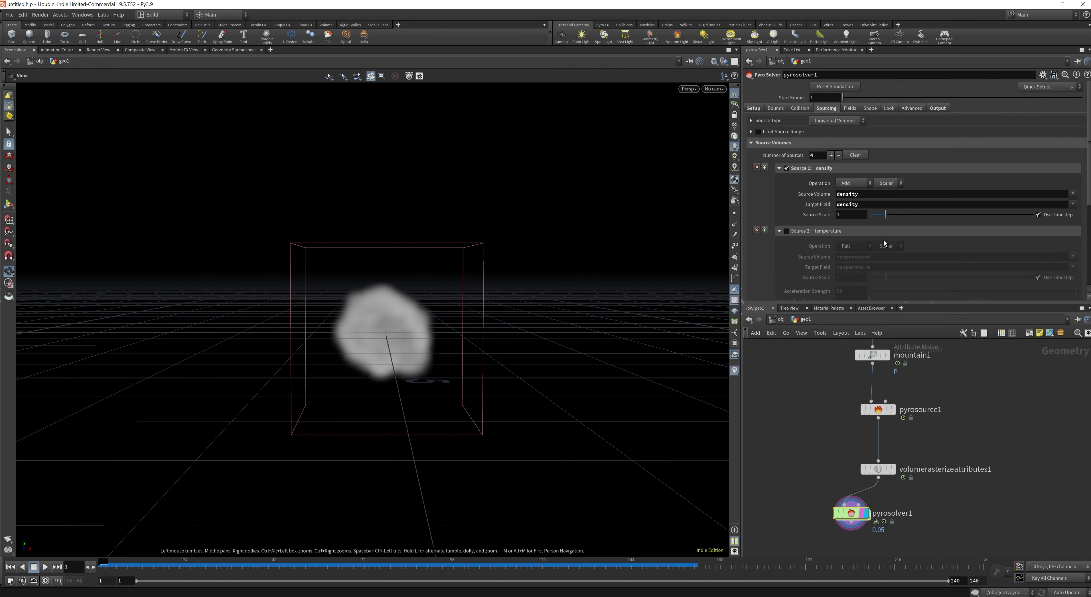
pyautogui.click(848, 109)
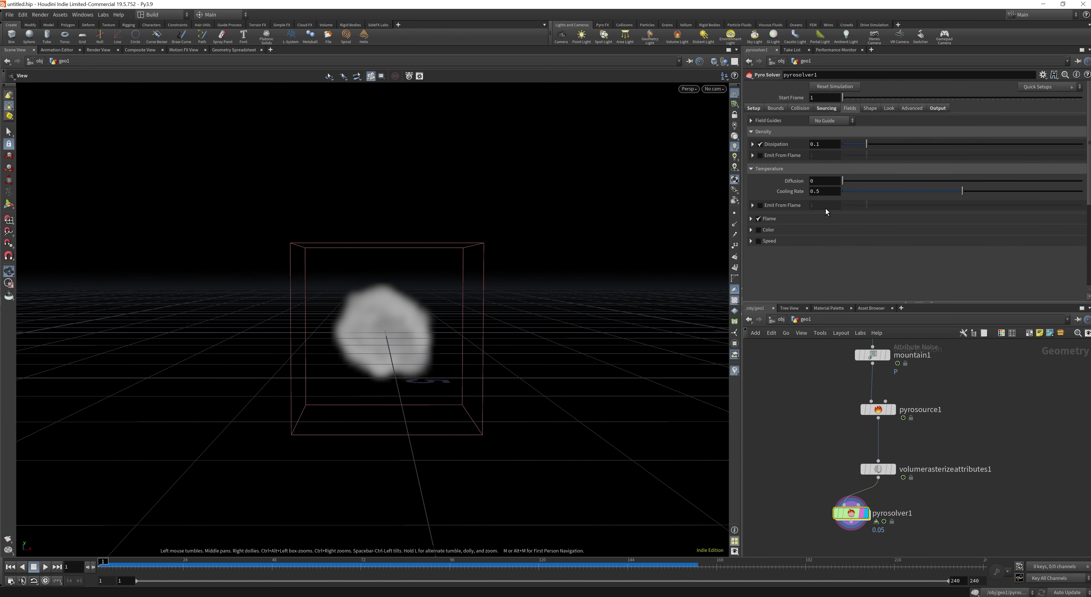
pyautogui.click(870, 109)
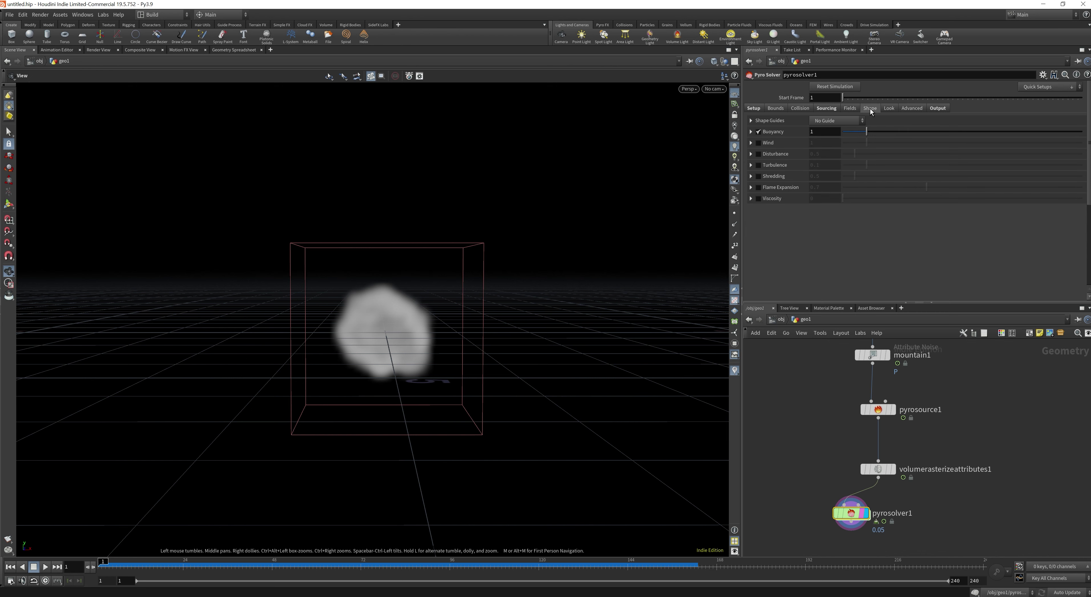
pyautogui.click(758, 165)
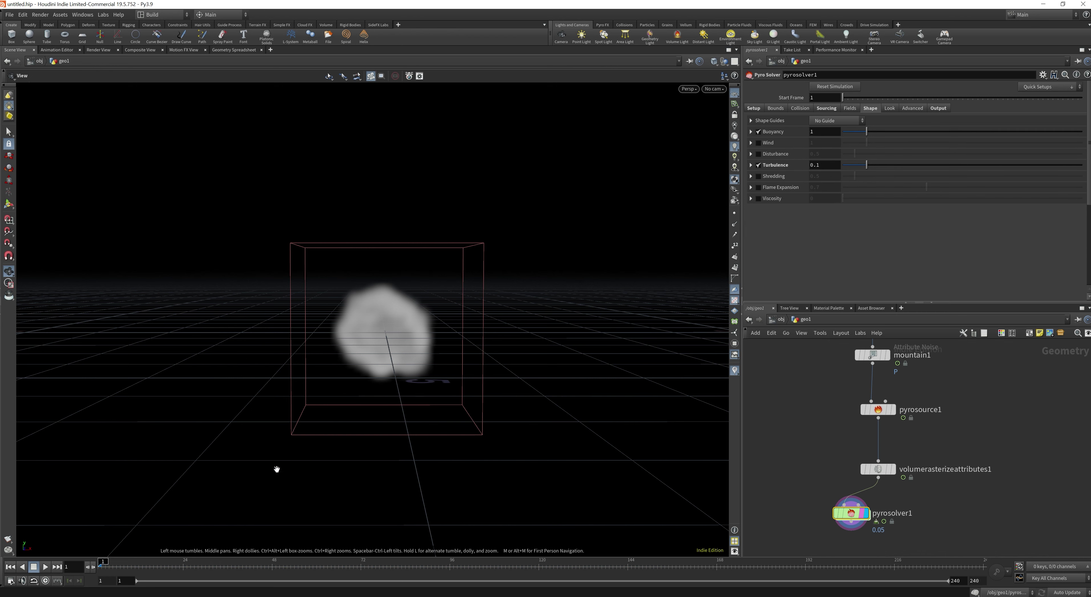
pyautogui.click(45, 566)
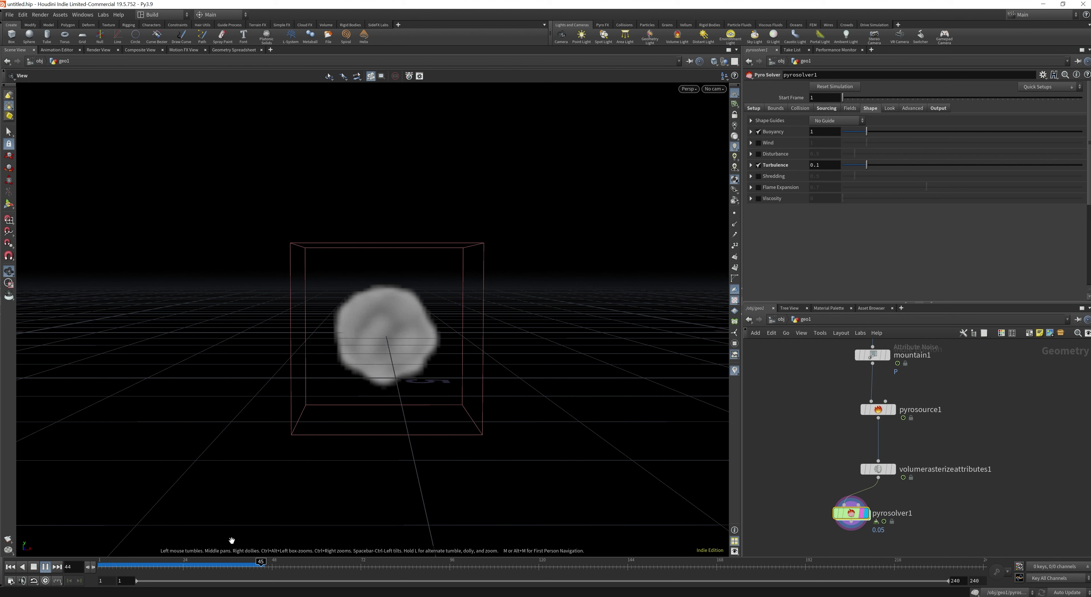
pyautogui.moveTo(198, 566); pyautogui.dragTo(101, 566)
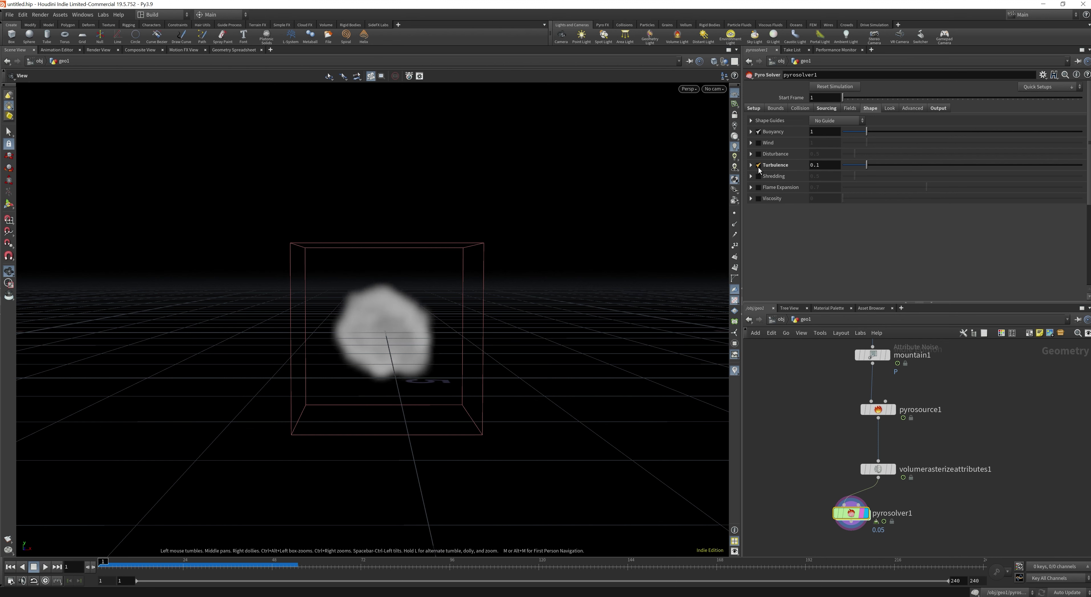
# Enable the temperature source in the pyro solver again and preview the rising smoke from frame 1
pyautogui.click(827, 108)
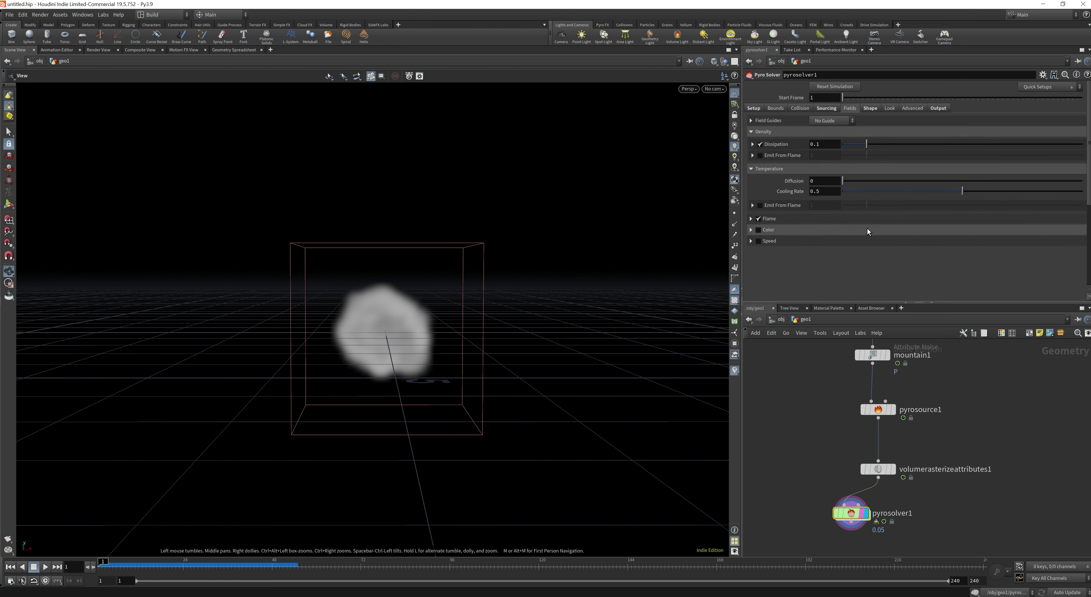
pyautogui.click(782, 233)
pyautogui.click(787, 231)
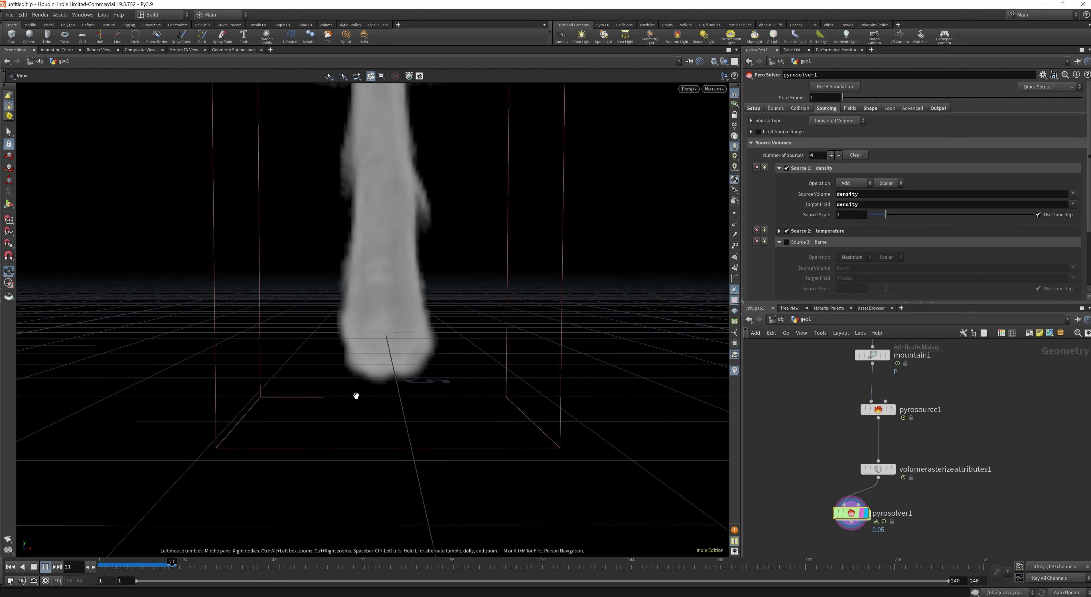
pyautogui.moveTo(164, 568); pyautogui.dragTo(71, 567)
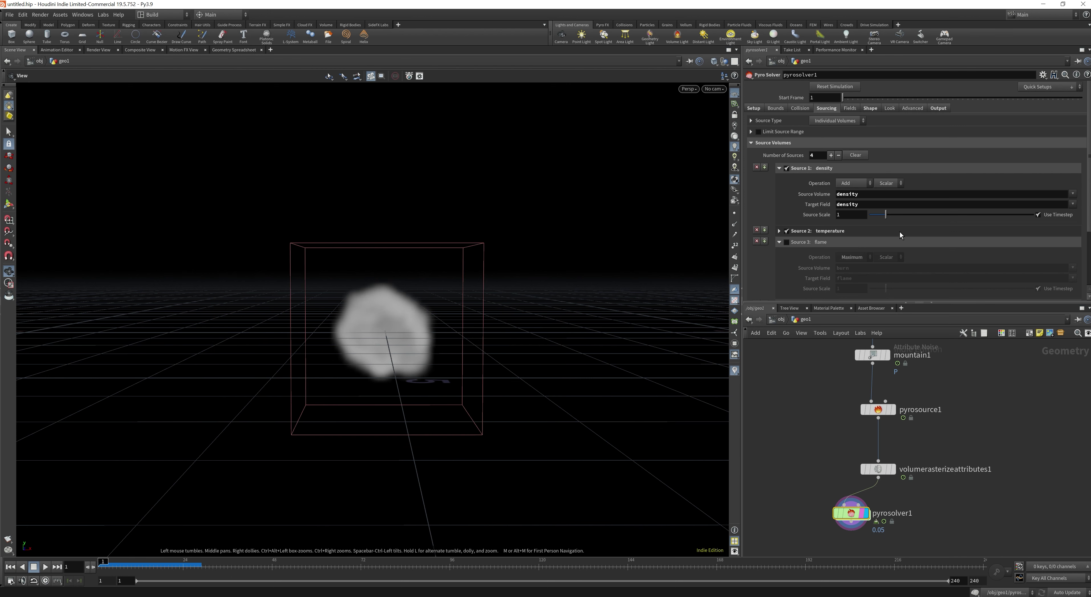
# Disable Buoyancy on the pyro solver and play the turbulence-only simulation, inspecting the smoke from several angles
pyautogui.click(870, 109)
pyautogui.click(758, 131)
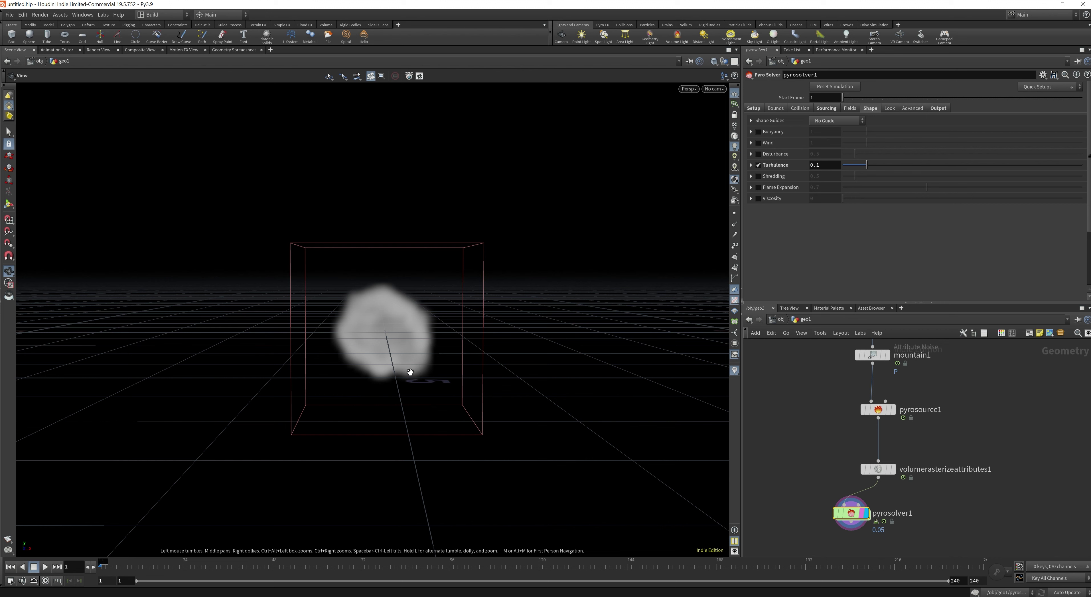
pyautogui.click(45, 567)
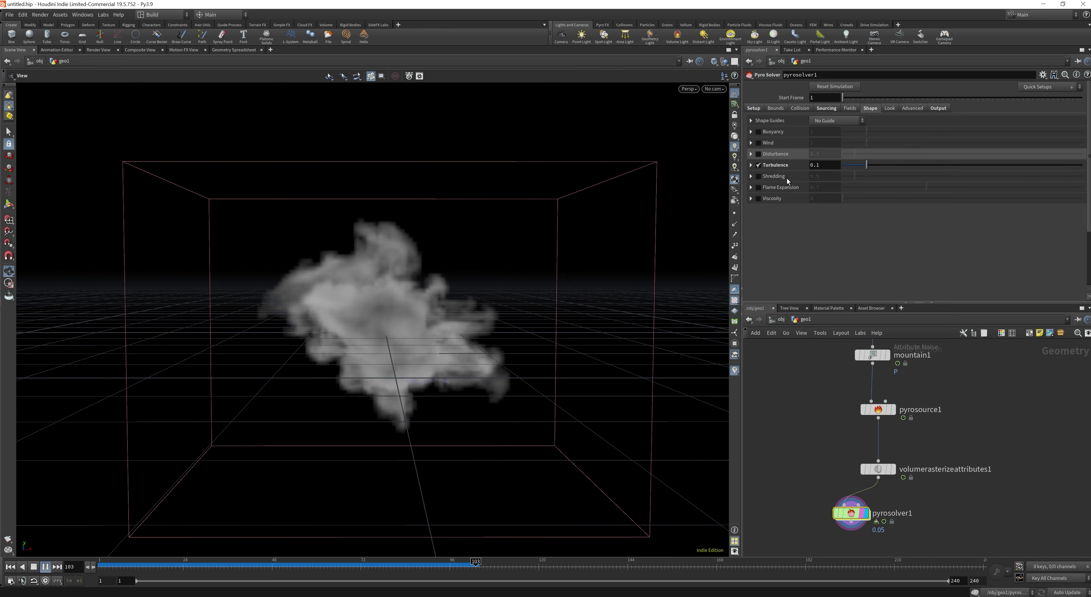
pyautogui.click(368, 565)
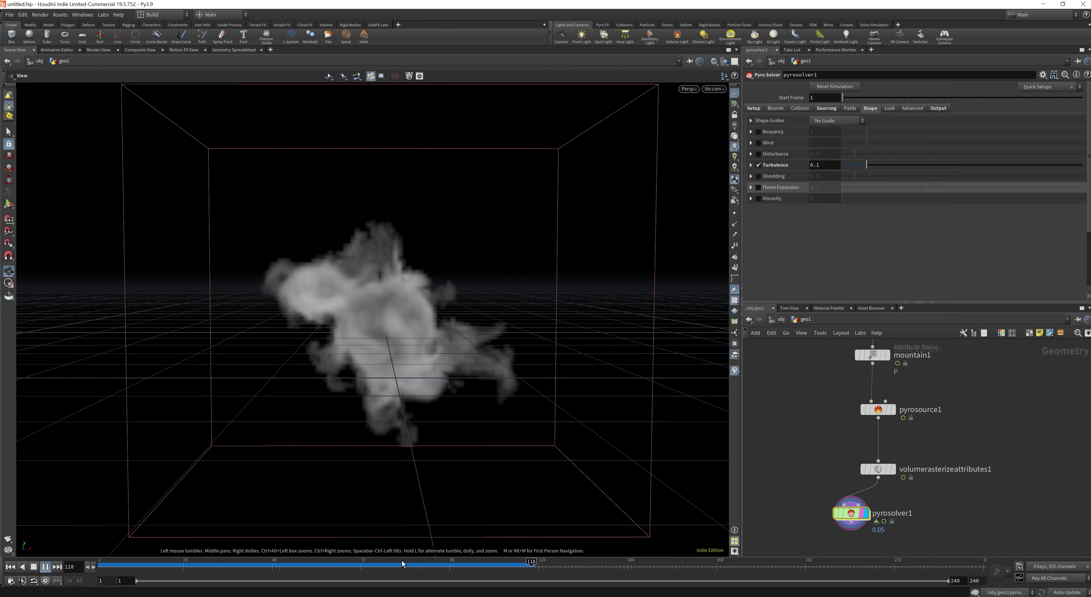
pyautogui.moveTo(402, 428); pyautogui.dragTo(311, 420)
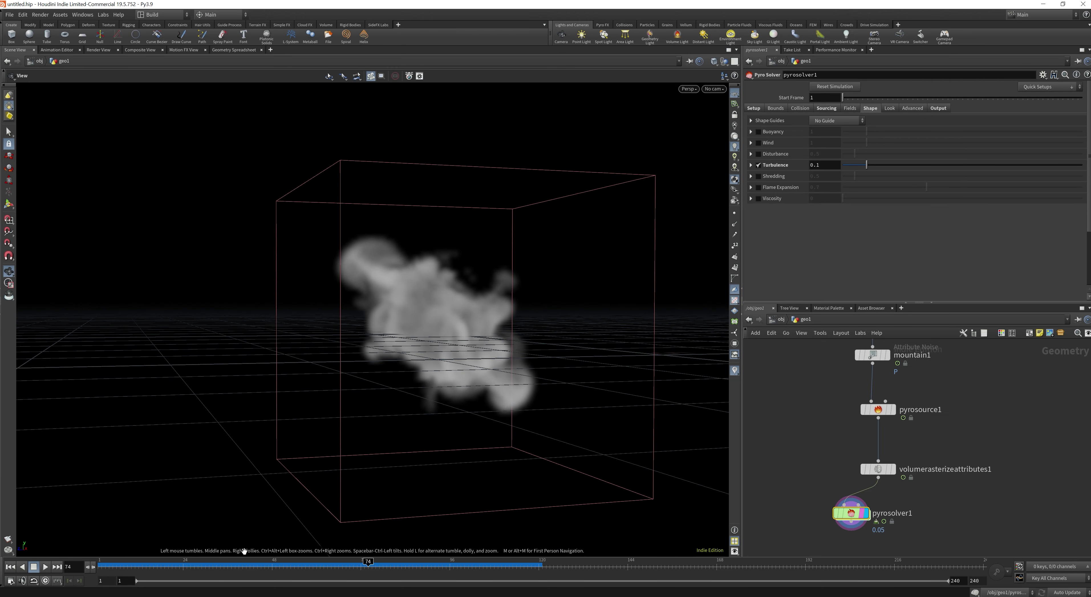
pyautogui.moveTo(170, 567); pyautogui.dragTo(102, 567)
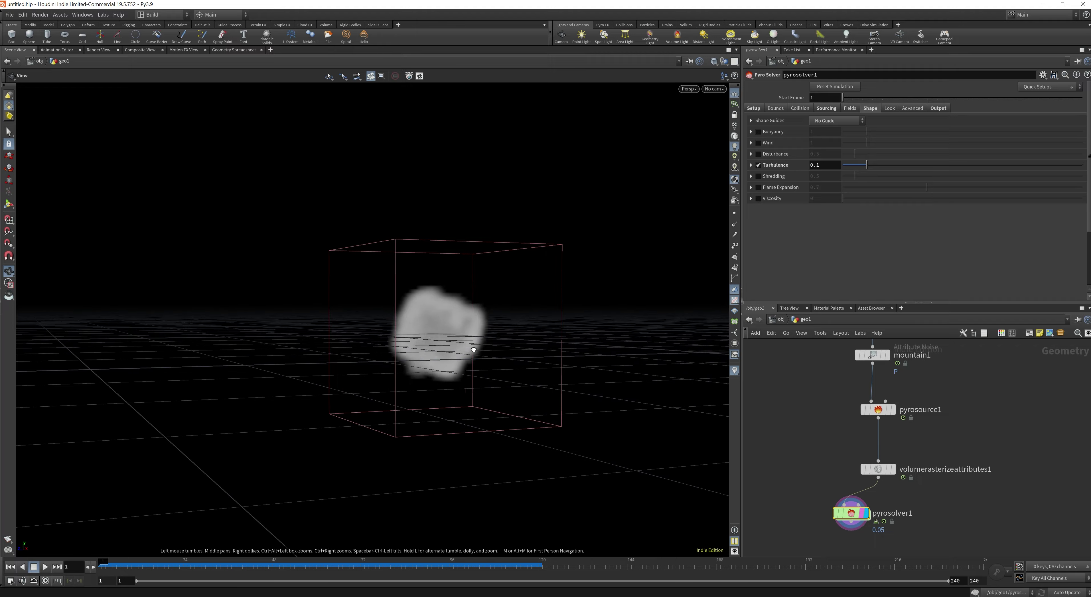
pyautogui.moveTo(581, 343); pyautogui.dragTo(585, 345)
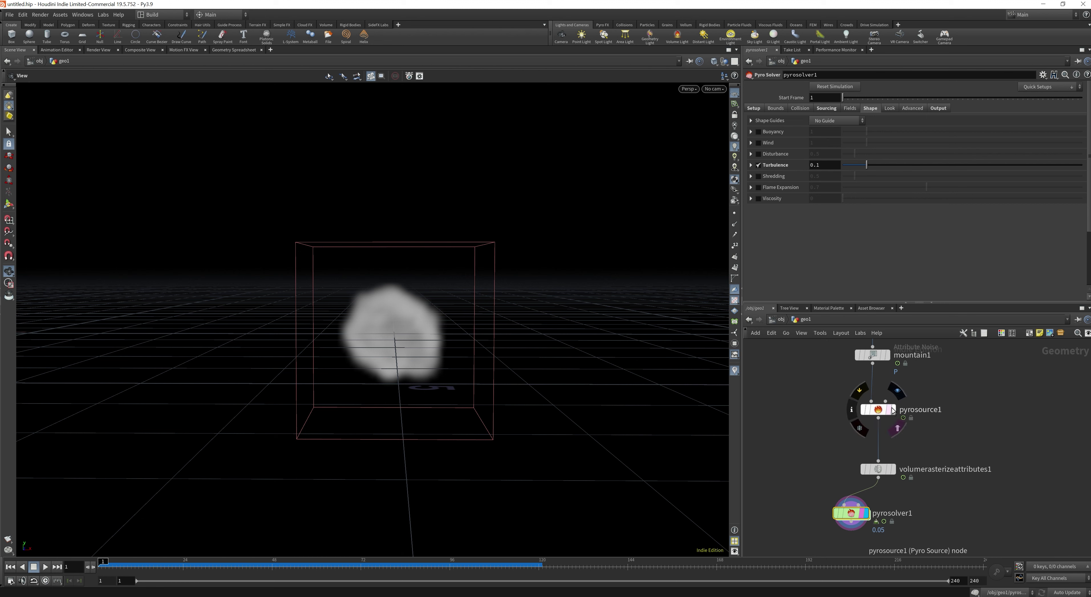
# Add an Attribute Noise node on a new branch from the output of pyrosource1
pyautogui.moveTo(986, 414); pyautogui.dragTo(935, 422, button='middle')
pyautogui.click(842, 426)
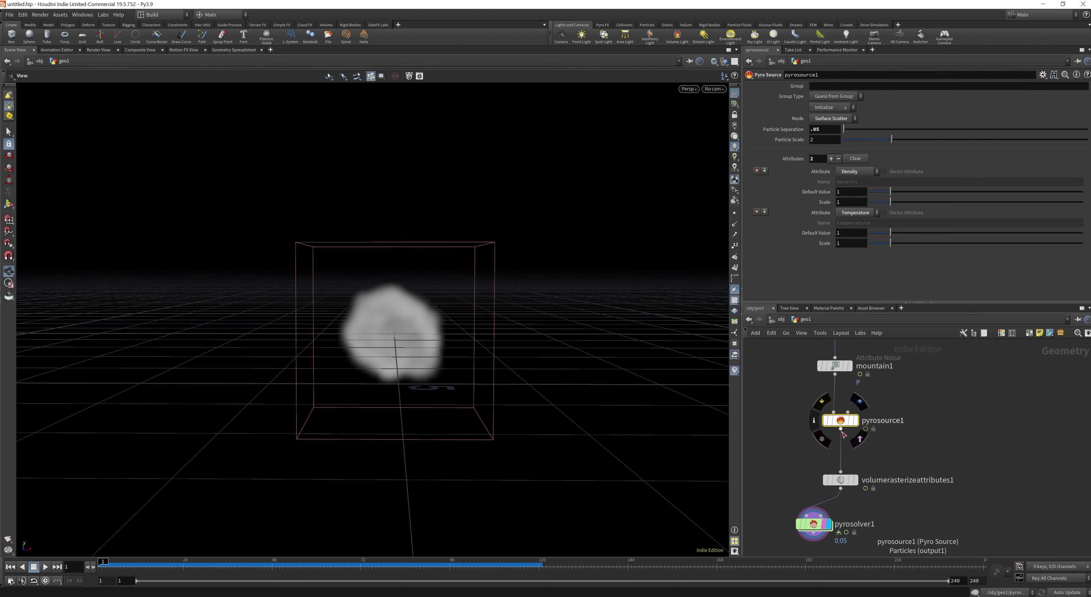
pyautogui.moveTo(842, 432); pyautogui.dragTo(930, 439)
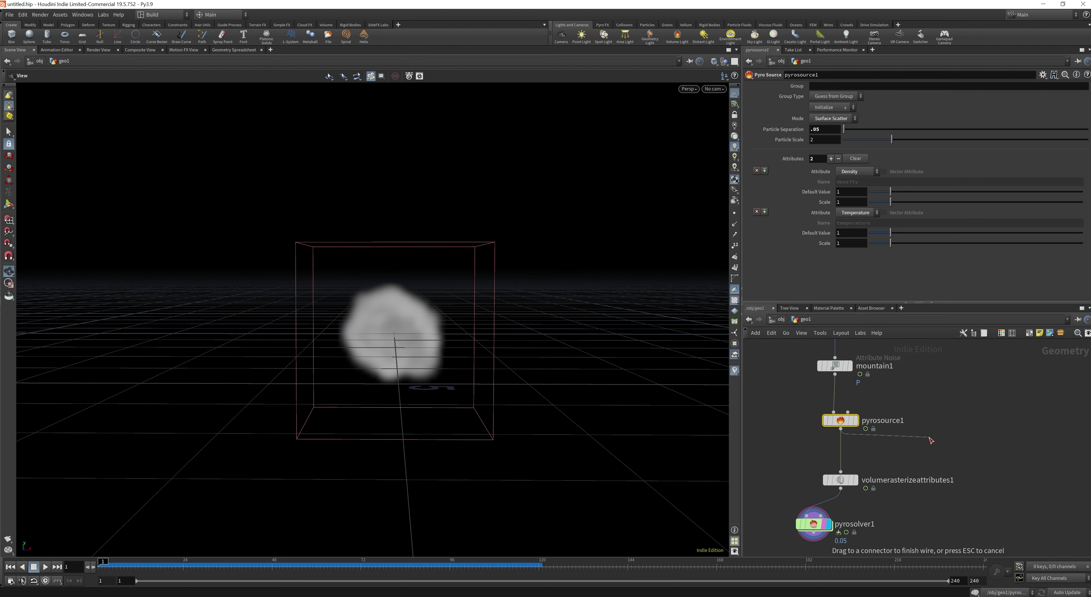
pyautogui.click(930, 440)
pyautogui.write('n')
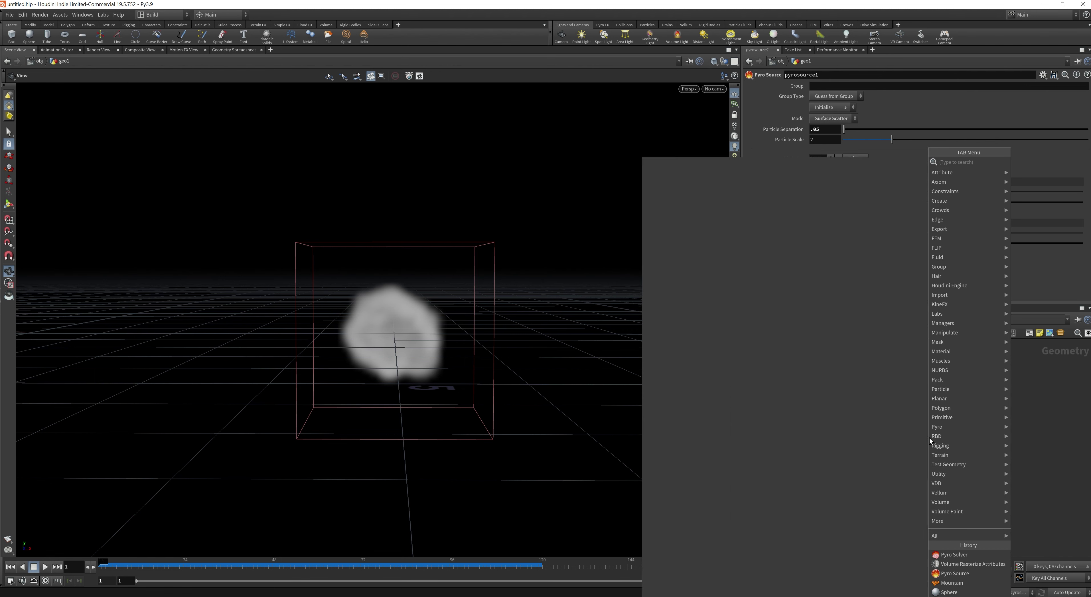
pyautogui.write('oise')
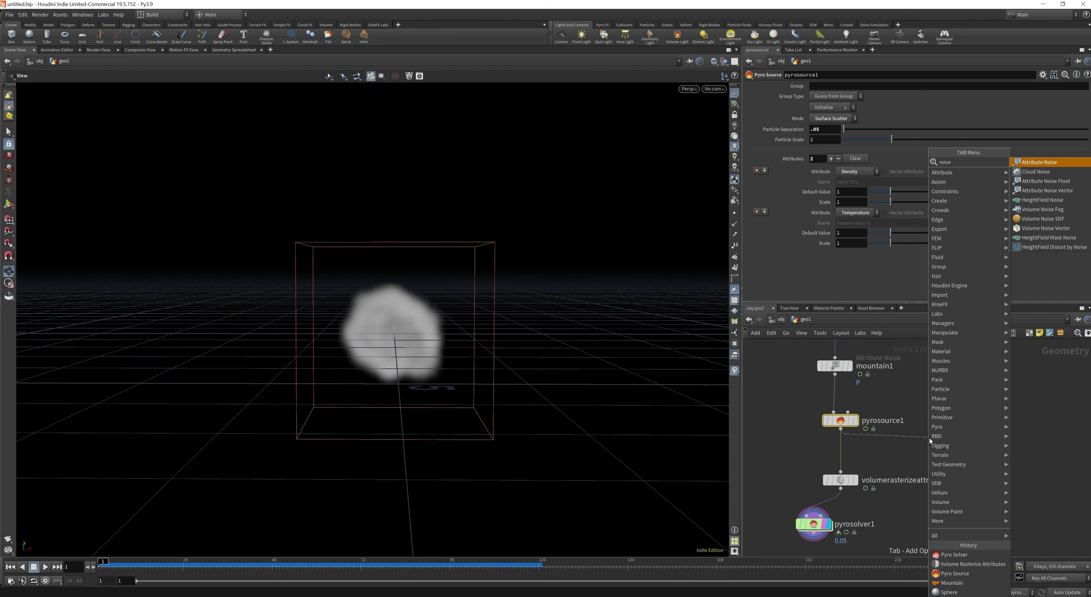
pyautogui.press('Return')
pyautogui.click(917, 449)
# Try Float as the attribute type for Cd on the new Attribute Noise node
pyautogui.scroll(3, 913, 182)
pyautogui.click(835, 123)
pyautogui.click(833, 133)
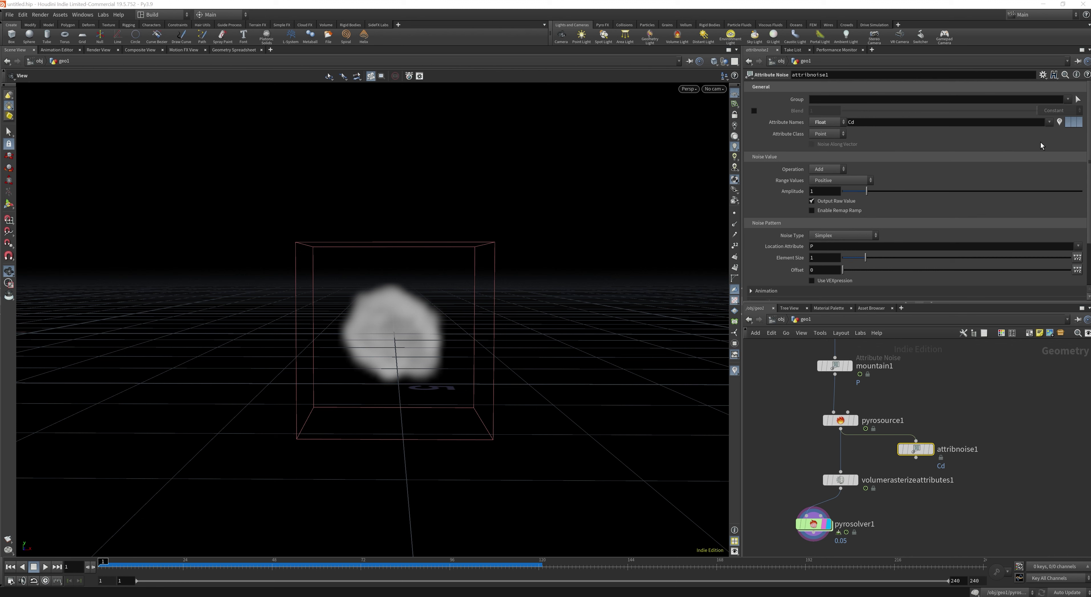
pyautogui.click(886, 123)
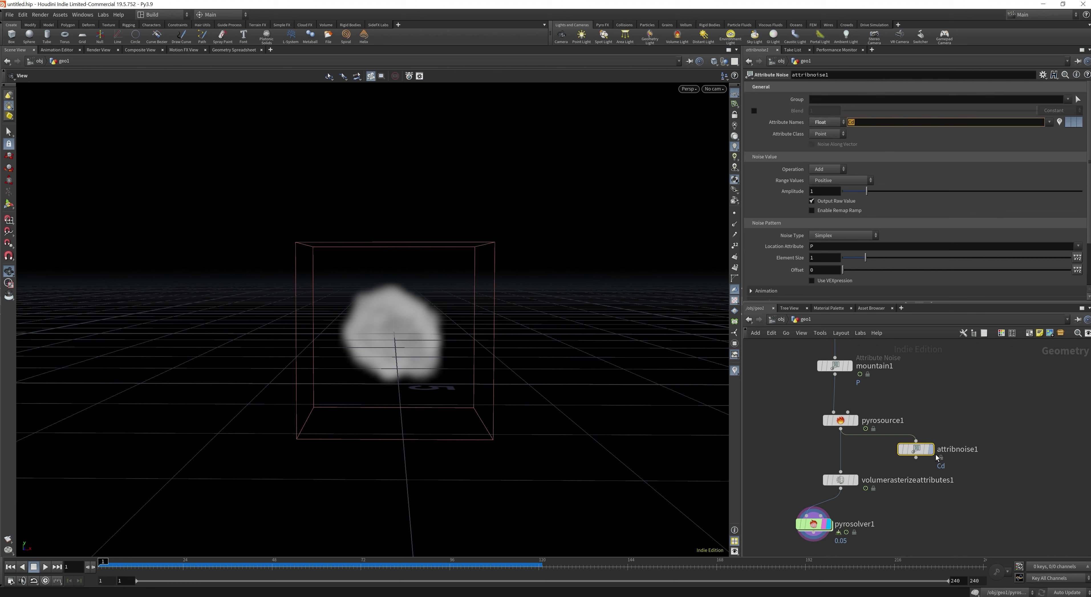
# Display attribnoise1 in the viewport, set its attribute type to Vector, and inspect the coloured points from several angles
pyautogui.click(932, 448)
pyautogui.moveTo(458, 309); pyautogui.dragTo(504, 349)
pyautogui.click(827, 122)
pyautogui.click(828, 142)
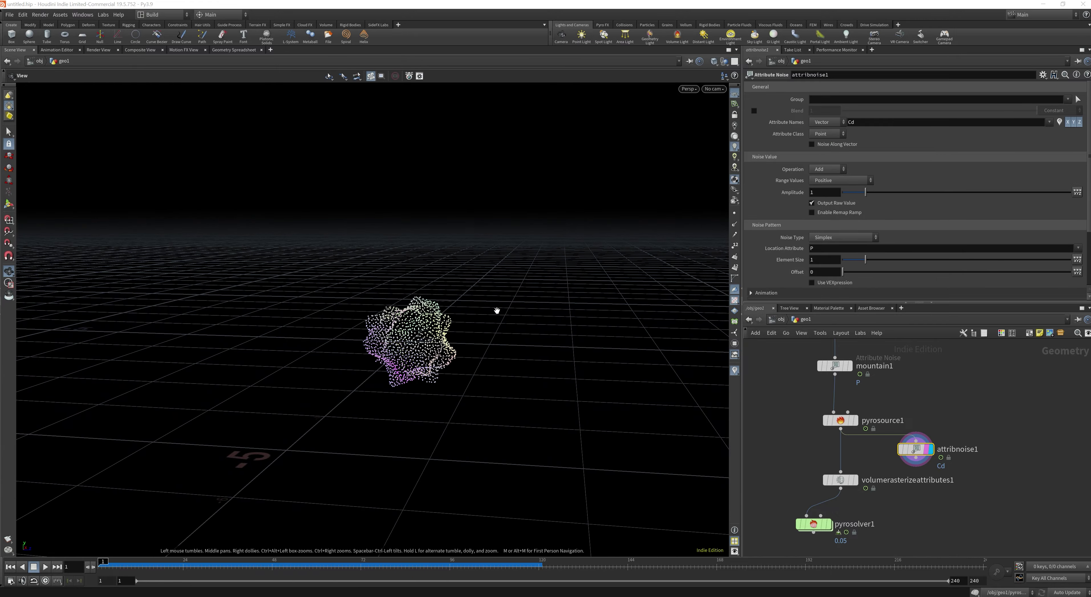
pyautogui.moveTo(497, 310); pyautogui.dragTo(448, 332)
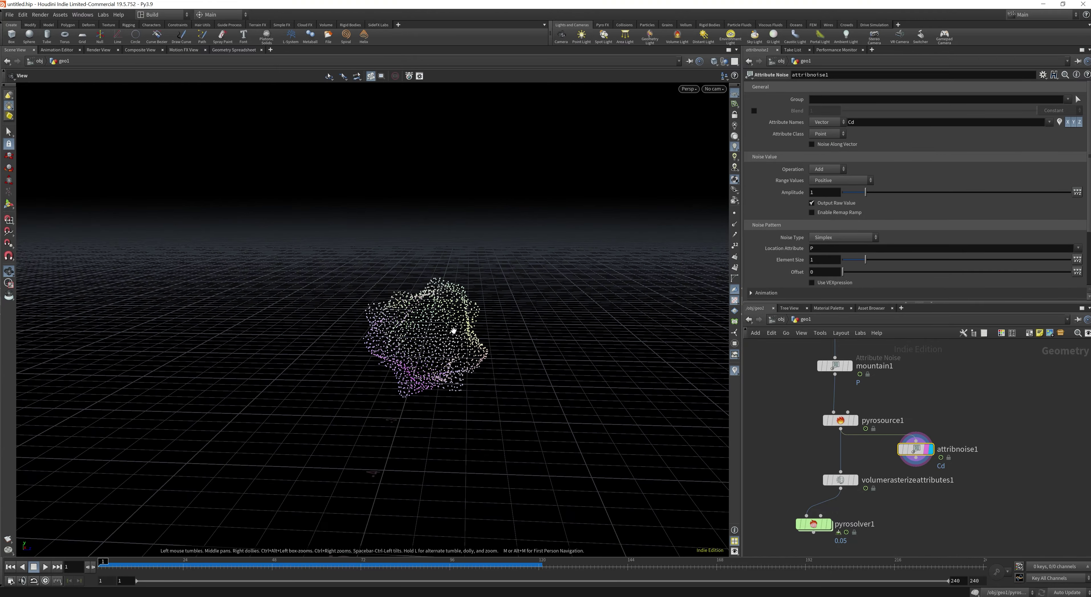
pyautogui.moveTo(445, 257); pyautogui.dragTo(525, 335)
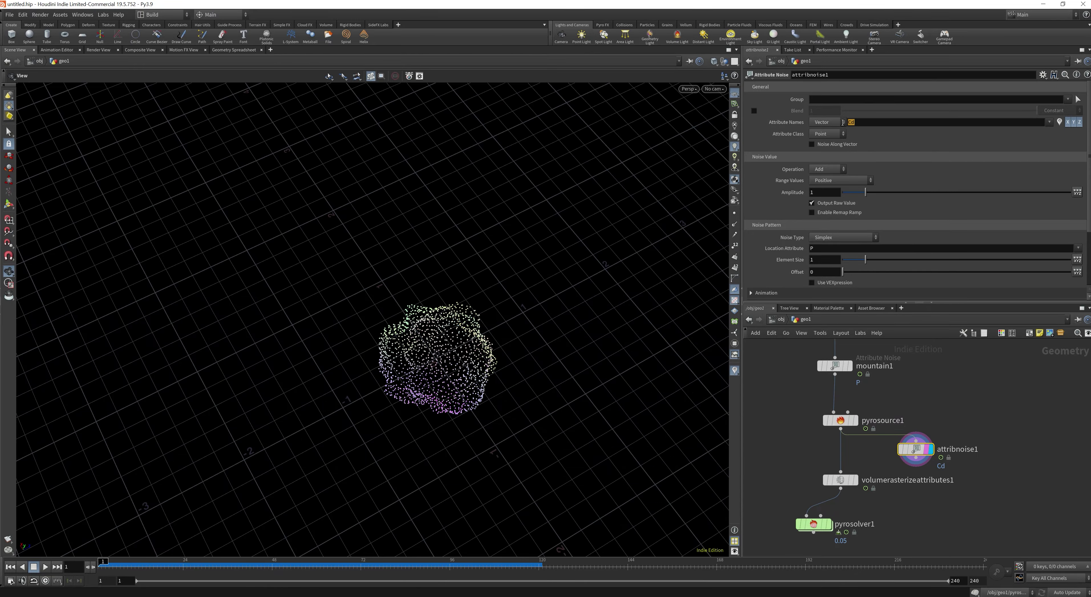
pyautogui.moveTo(616, 309); pyautogui.dragTo(280, 287)
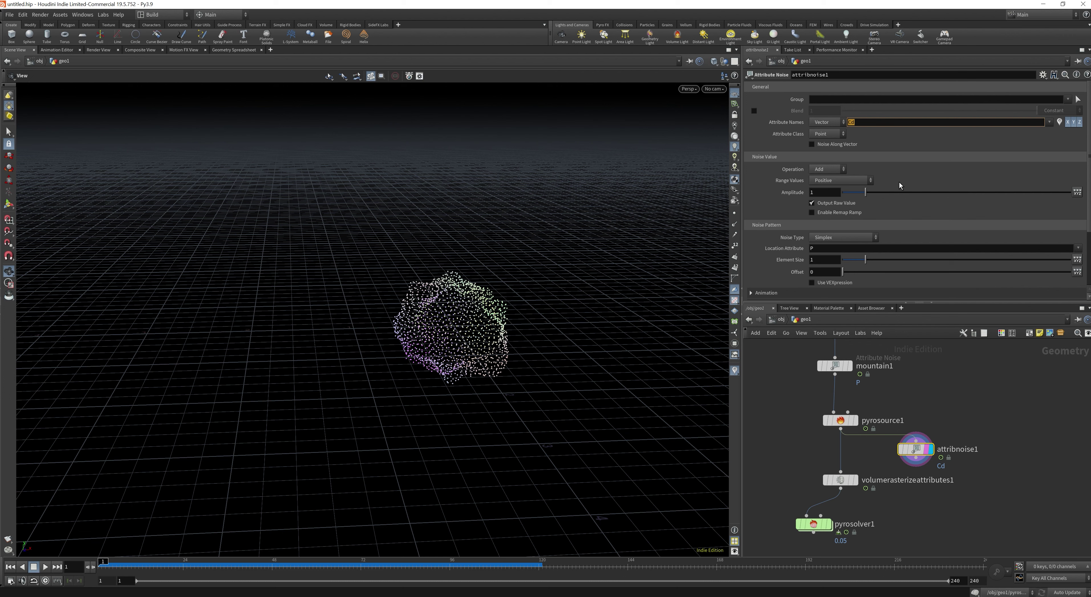
# Switch attribnoise1 from Cd to a Float attribute and choose density as its attribute name
pyautogui.click(831, 123)
pyautogui.click(837, 133)
pyautogui.doubleClick(868, 126)
pyautogui.press('BackSpace')
pyautogui.press('Return')
pyautogui.click(1049, 122)
pyautogui.click(1068, 136)
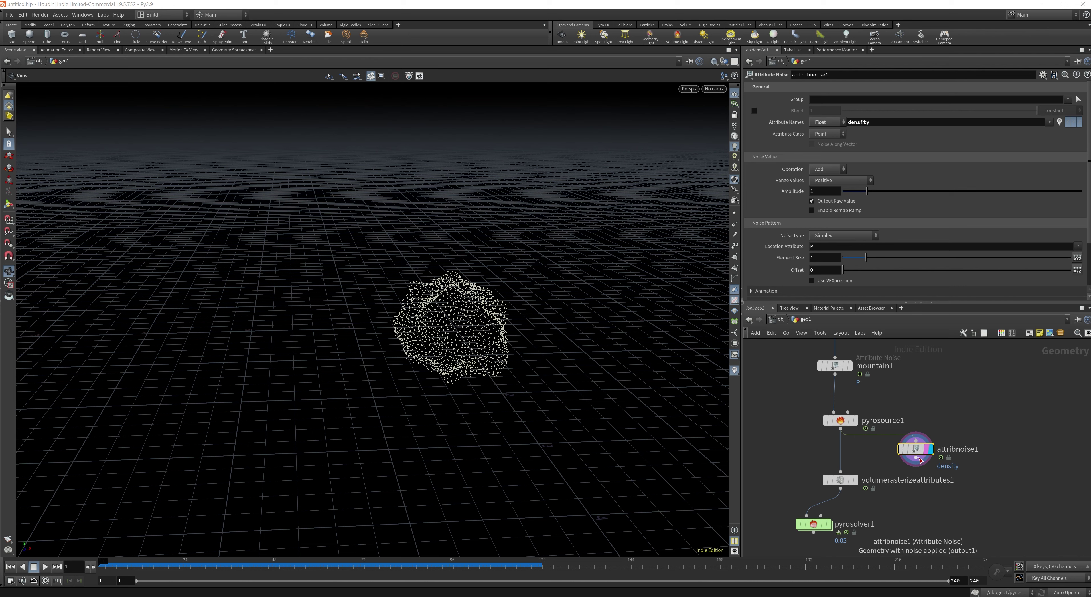
# Insert attribnoise1 between pyrosource1 and volumerasterizeattributes1, and display the rasterized volume in the viewport
pyautogui.click(853, 481)
pyautogui.moveTo(530, 322); pyautogui.dragTo(595, 385)
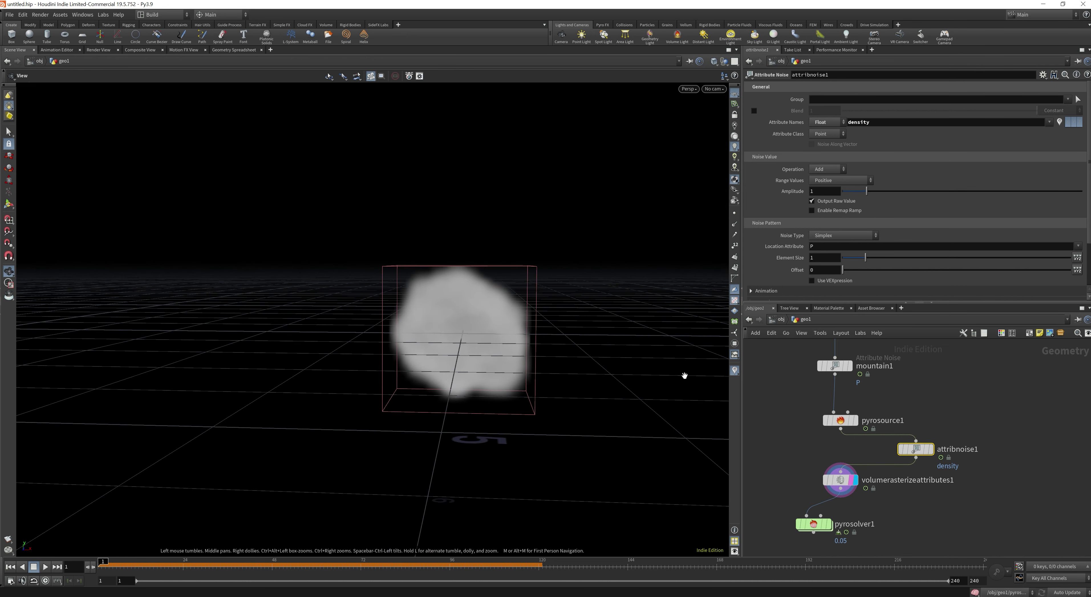
# Set attribnoise1's Range Values to Zero Centered, raise the Amplitude to about 8.07, and inspect the density volume
pyautogui.moveTo(942, 194)
pyautogui.mouseDown()
pyautogui.moveTo(957, 192)
pyautogui.moveTo(947, 191)
pyautogui.mouseUp()
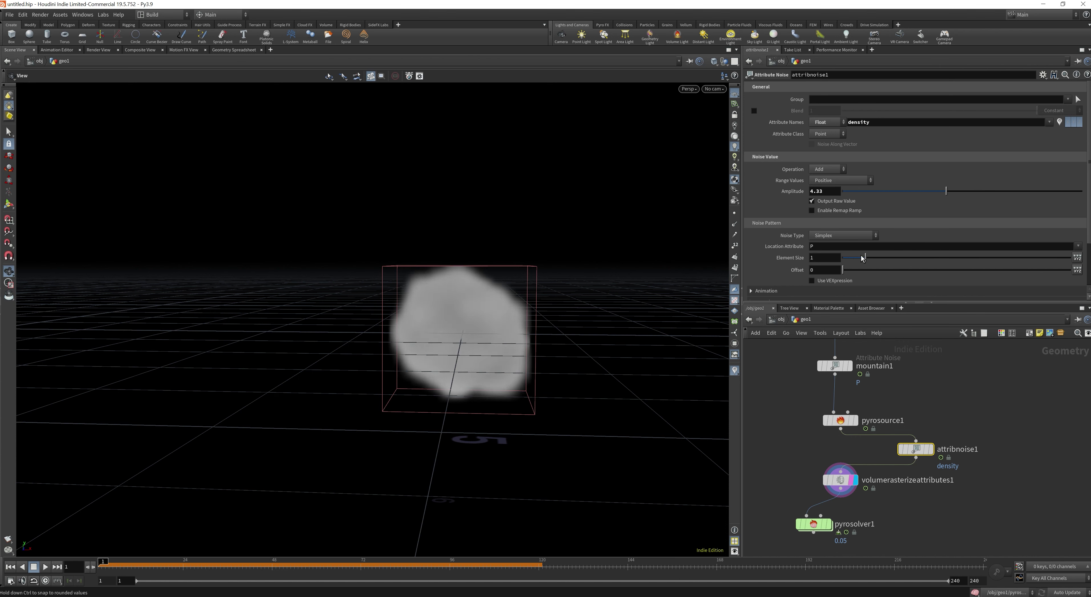
pyautogui.click(860, 180)
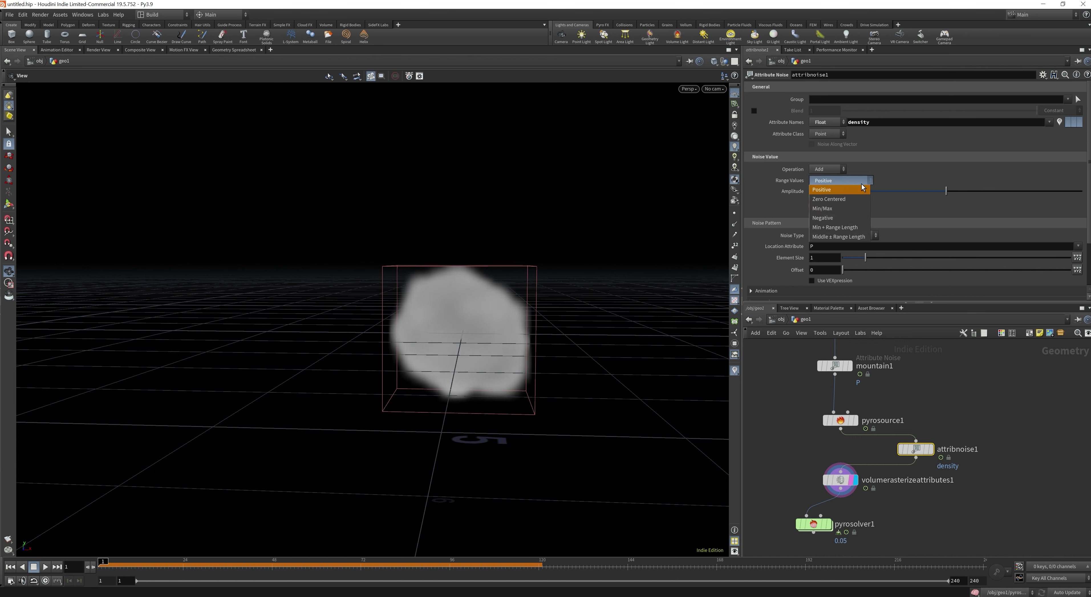
pyautogui.click(863, 200)
pyautogui.moveTo(939, 194); pyautogui.dragTo(1081, 190)
pyautogui.moveTo(985, 197); pyautogui.dragTo(1035, 194)
pyautogui.moveTo(509, 330); pyautogui.dragTo(570, 316)
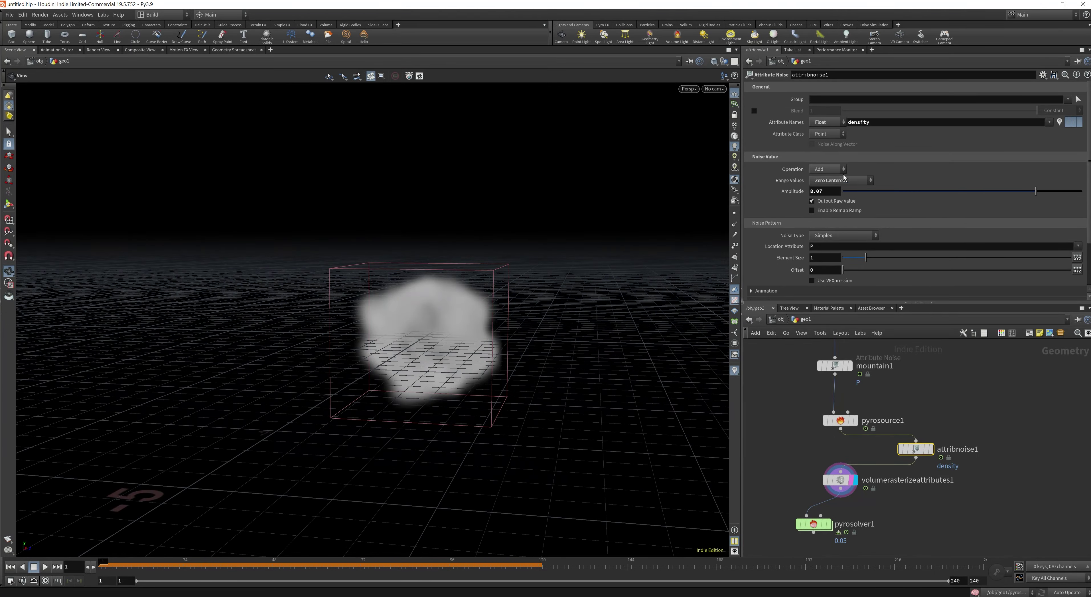
# Set attribnoise1's Operation to Subtract with an Amplitude of 9.75, and inspect the density volume from another angle
pyautogui.click(828, 169)
pyautogui.click(830, 196)
pyautogui.moveTo(1035, 191); pyautogui.dragTo(1076, 192)
pyautogui.moveTo(499, 317); pyautogui.dragTo(316, 308)
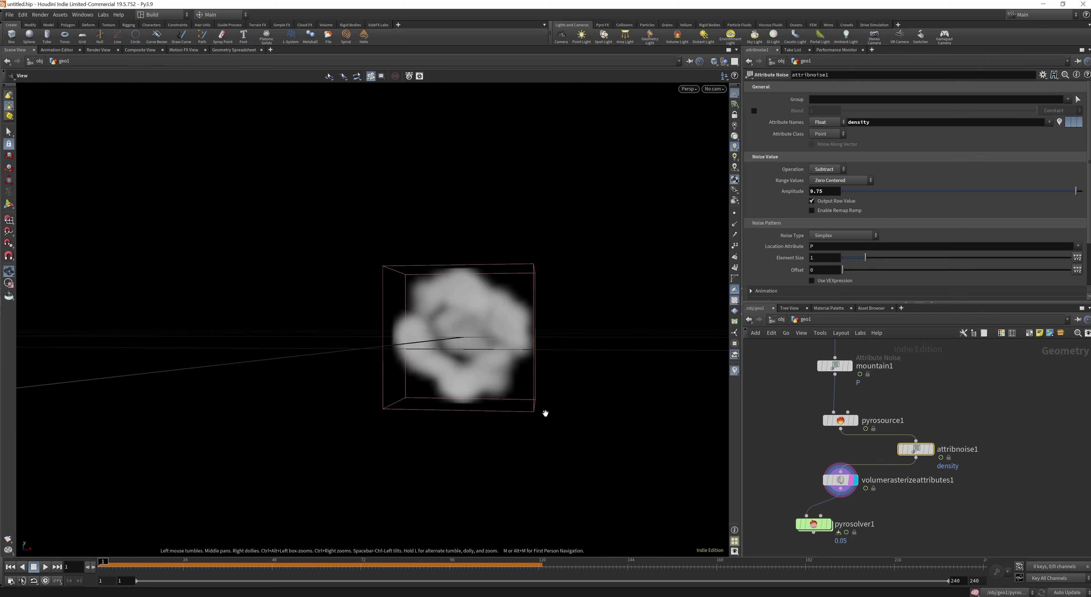
# Enable Animate Noise on attribnoise1, and play and scrub the timeline to check the changing density source
pyautogui.scroll(-3, 919, 275)
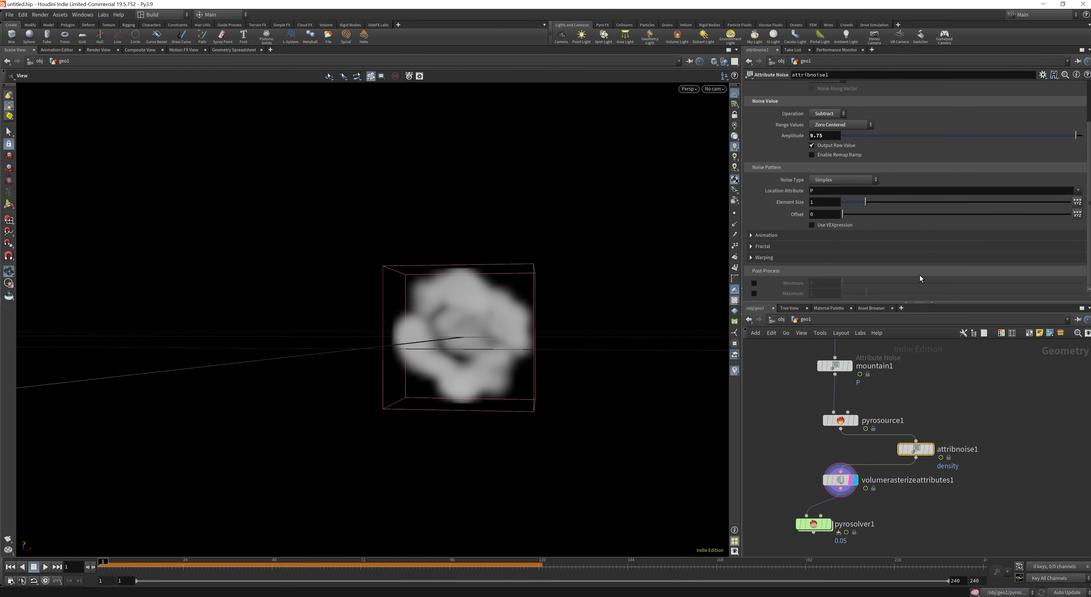
pyautogui.click(758, 236)
pyautogui.click(815, 247)
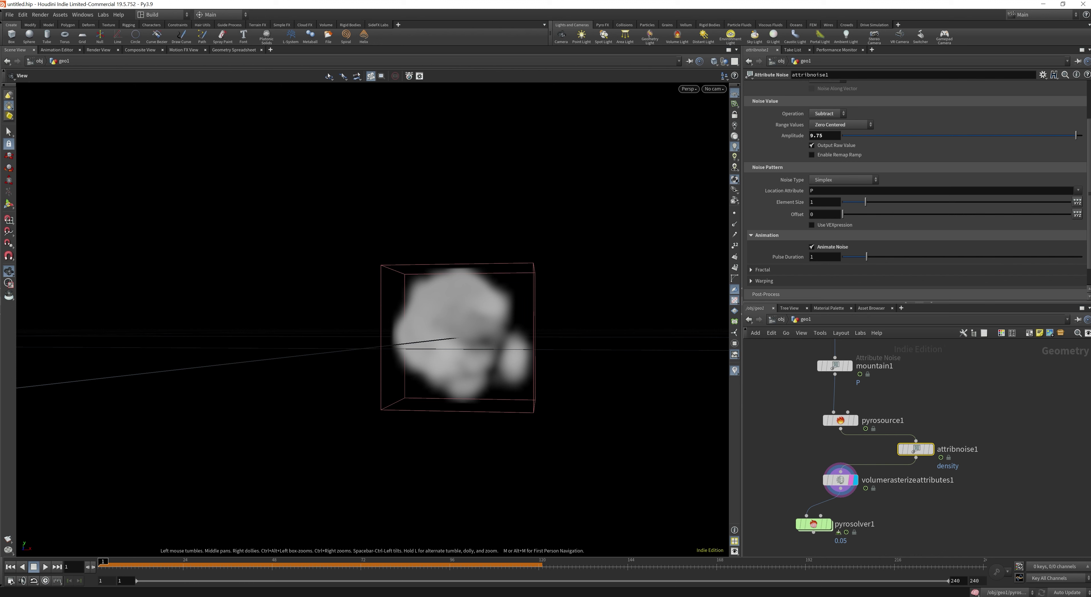
pyautogui.click(11, 568)
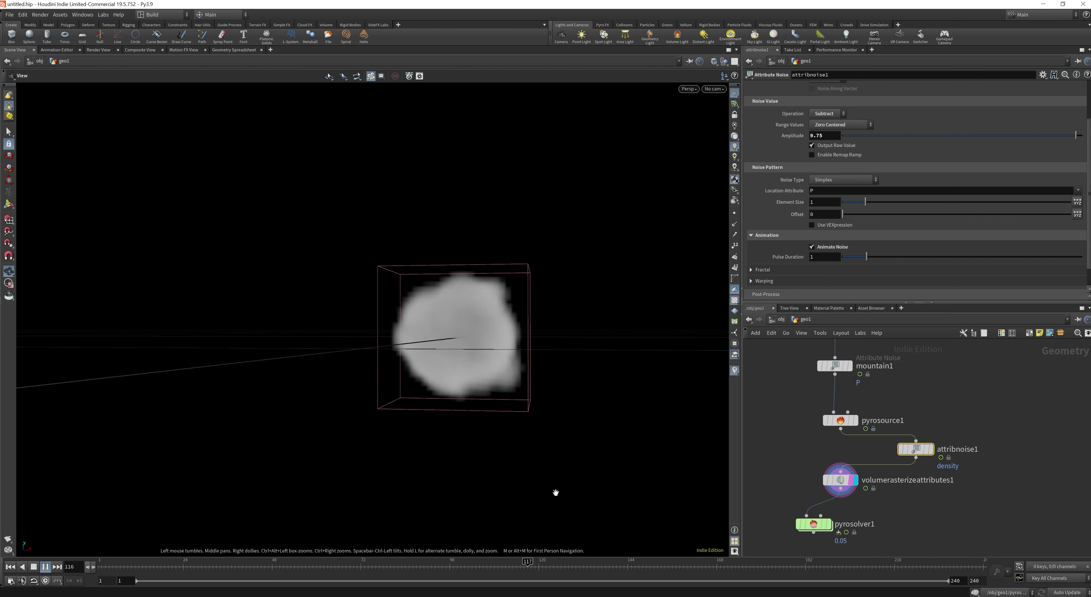
pyautogui.moveTo(472, 563); pyautogui.dragTo(382, 571)
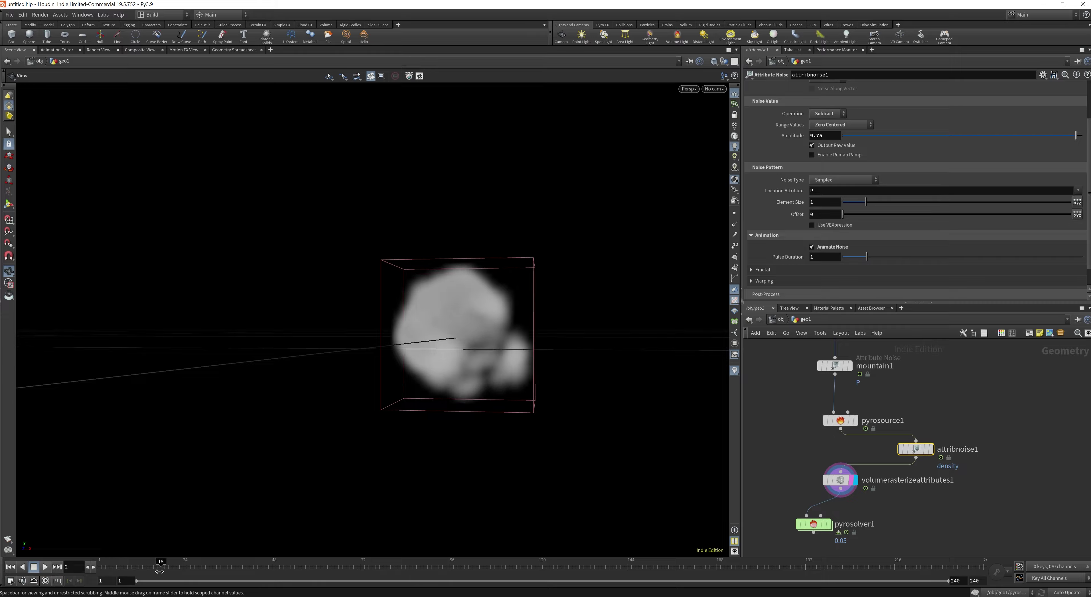
# Set attribnoise1's Element Size to 0.38 and scrub the timeline while viewing the density source from several angles
pyautogui.moveTo(529, 403); pyautogui.dragTo(551, 335)
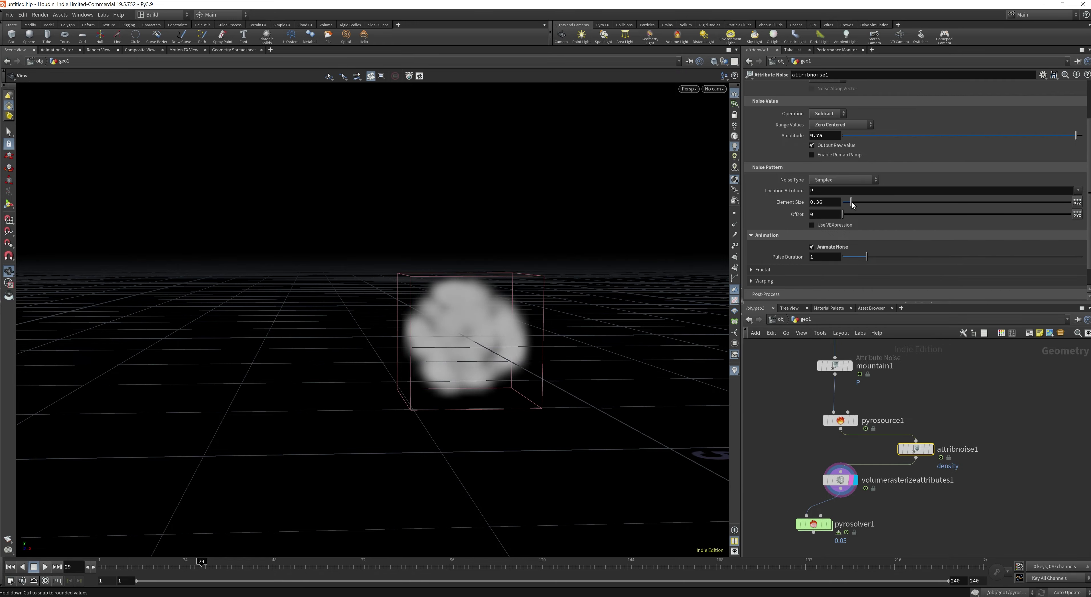
pyautogui.moveTo(605, 330); pyautogui.dragTo(695, 366)
pyautogui.moveTo(169, 564); pyautogui.dragTo(97, 562)
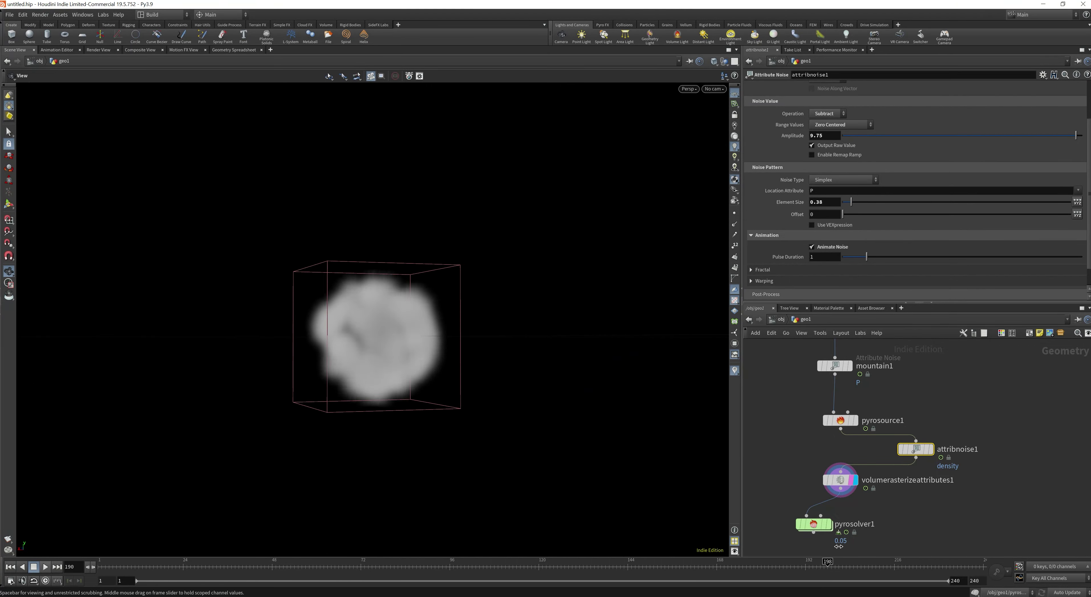
pyautogui.moveTo(131, 497); pyautogui.dragTo(100, 494)
pyautogui.moveTo(384, 417); pyautogui.dragTo(503, 387)
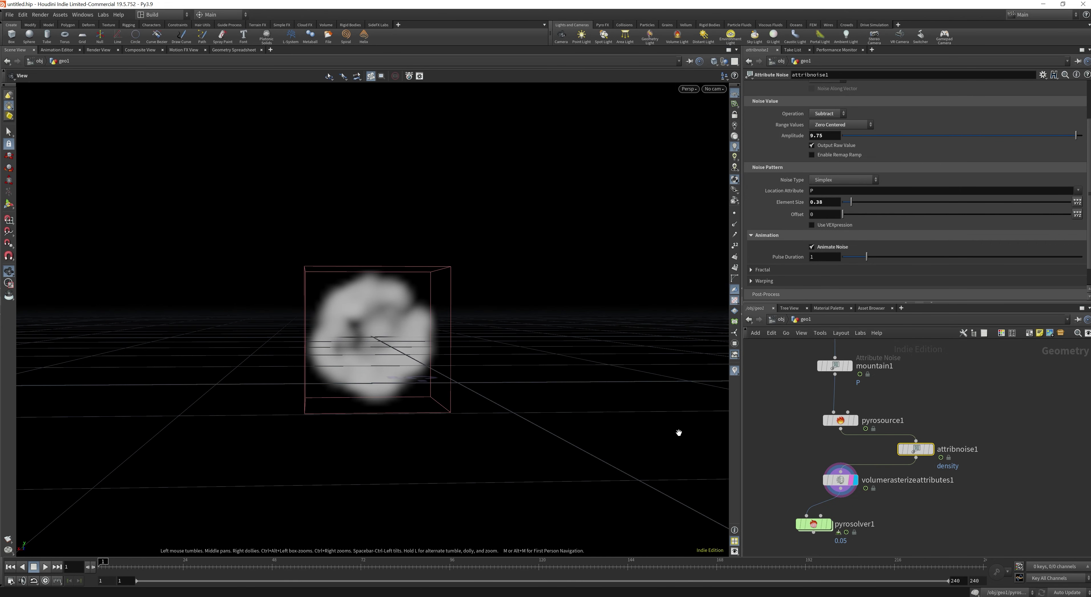
# Display pyrosolver1, play the noise-sourced smoke simulation from several angles, and return to the first frame
pyautogui.click(828, 524)
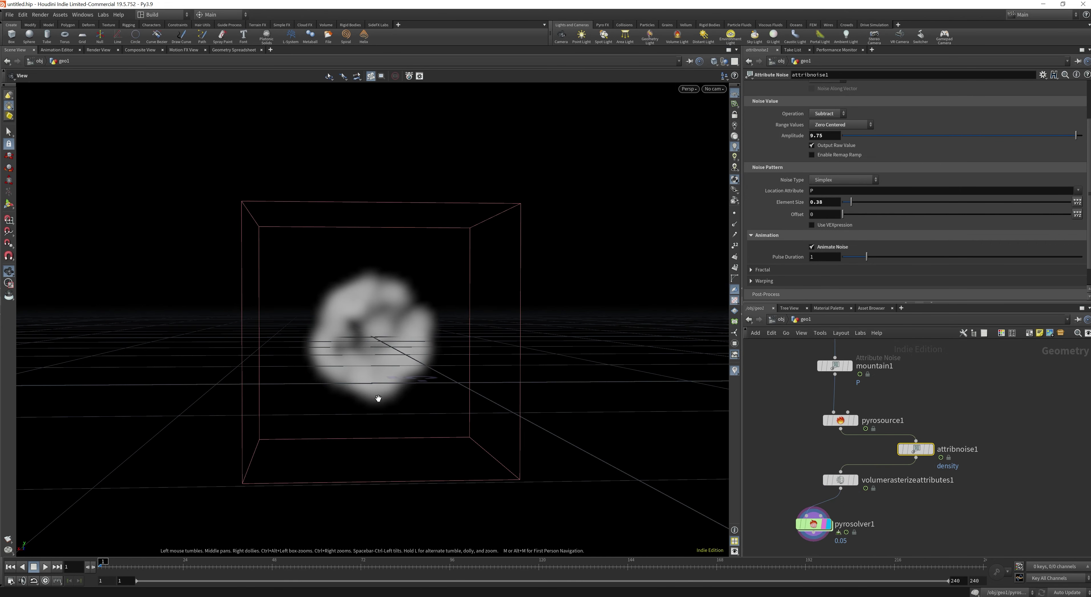
pyautogui.moveTo(416, 444); pyautogui.dragTo(406, 456)
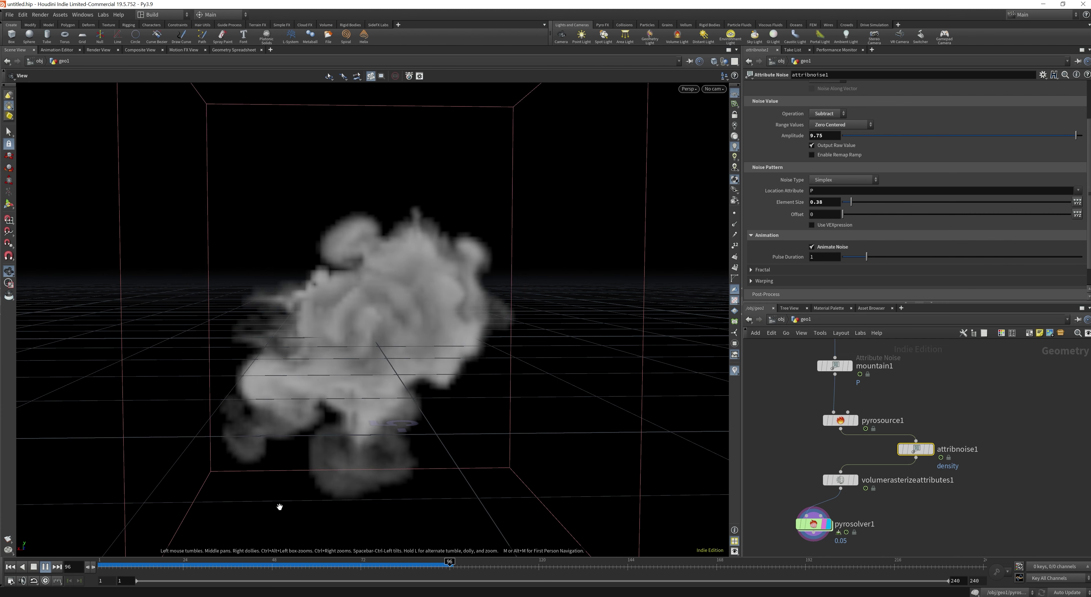
pyautogui.moveTo(440, 424); pyautogui.dragTo(509, 547)
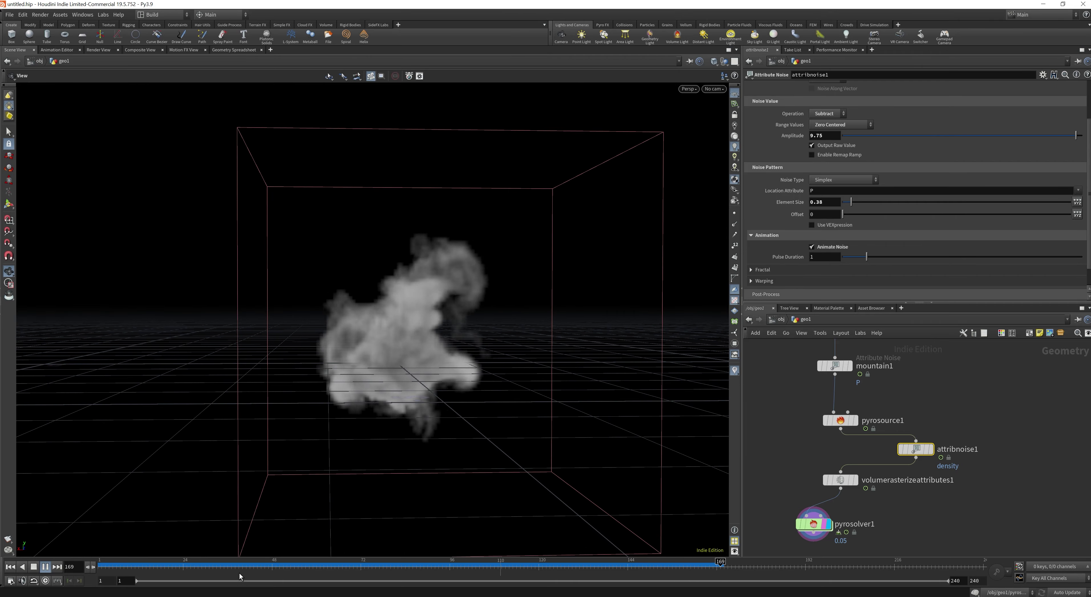
pyautogui.click(10, 566)
pyautogui.click(45, 567)
pyautogui.moveTo(531, 424)
pyautogui.mouseDown()
pyautogui.moveTo(514, 422)
pyautogui.moveTo(524, 412)
pyautogui.moveTo(526, 426)
pyautogui.mouseUp()
pyautogui.moveTo(623, 564); pyautogui.dragTo(76, 534)
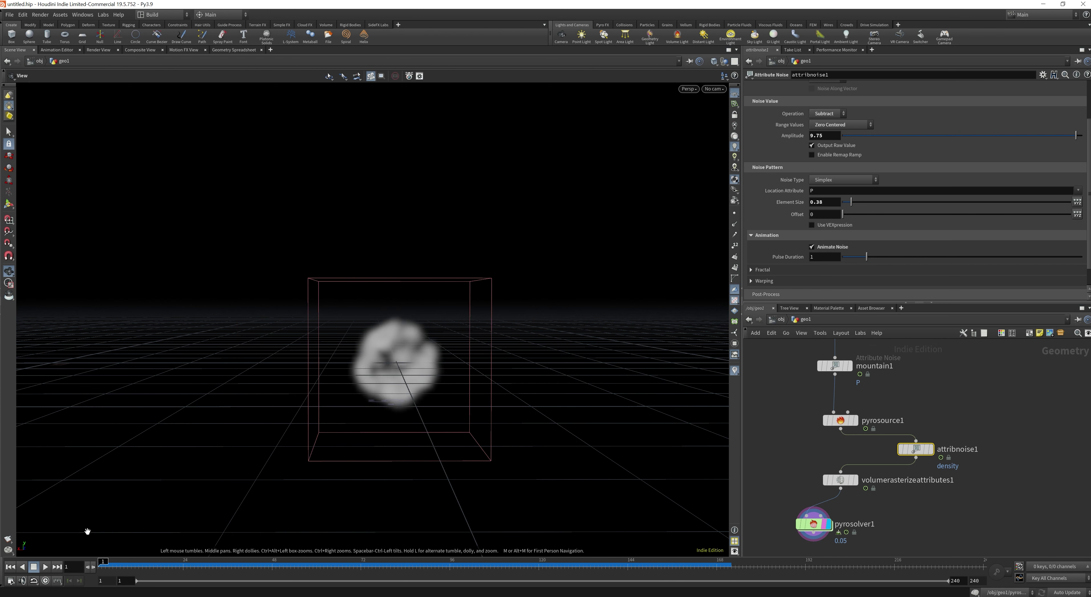
# Review pyrosolver1's source volumes and its Buoyancy shape force, leaving Buoyancy disabled
pyautogui.scroll(3, 931, 221)
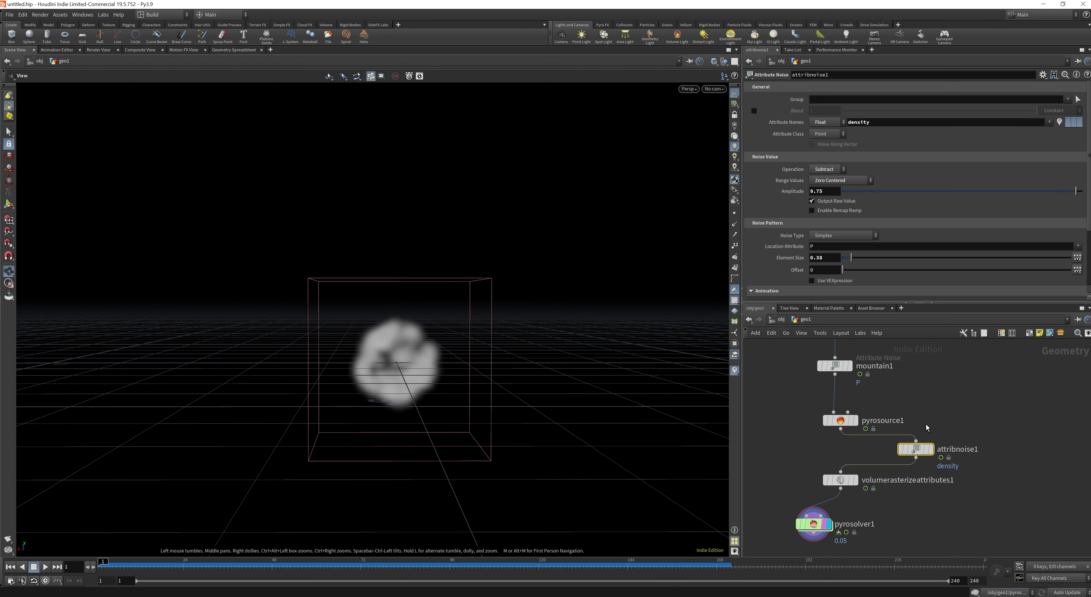
pyautogui.click(822, 525)
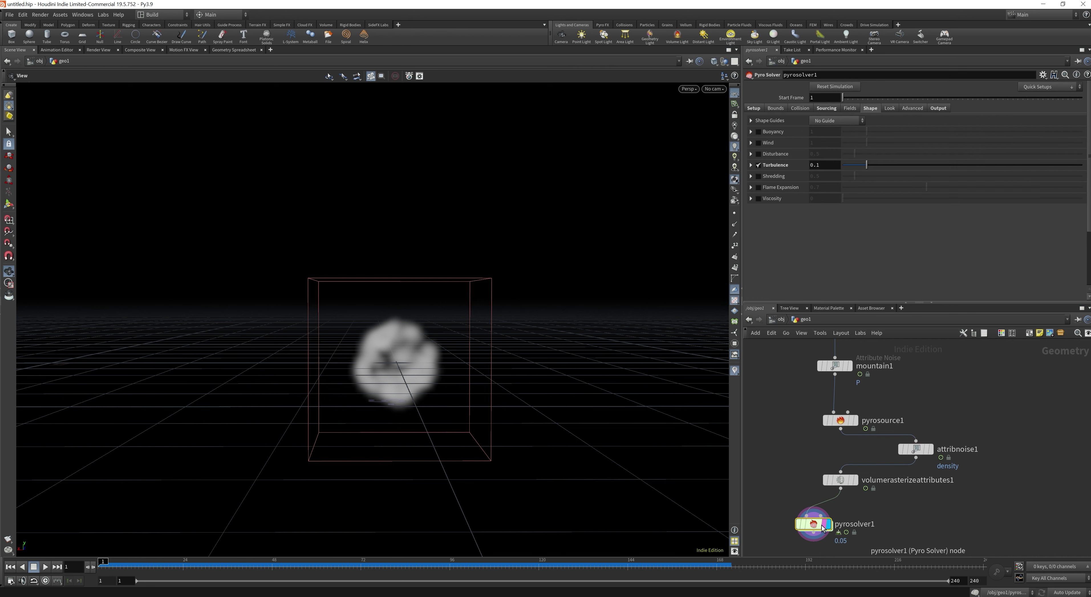
pyautogui.click(826, 108)
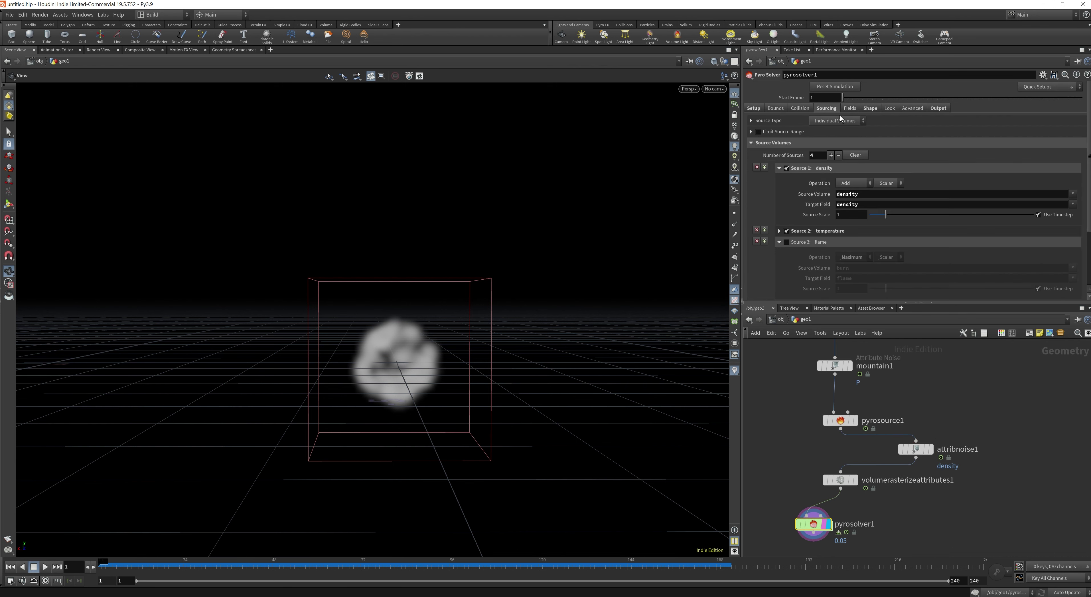
pyautogui.scroll(-5, 857, 262)
pyautogui.scroll(5, 829, 232)
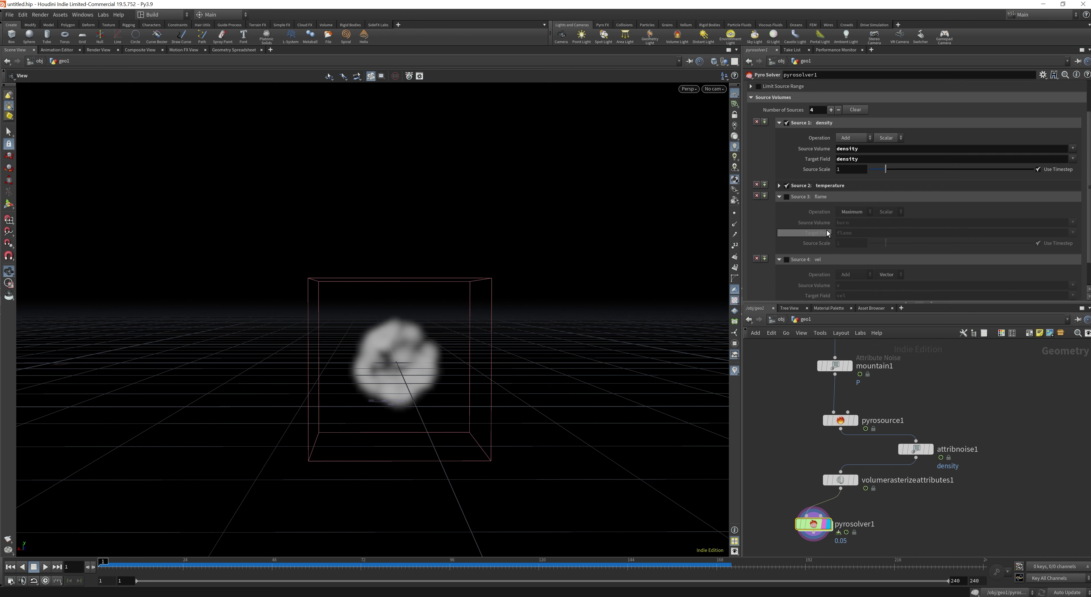
pyautogui.click(871, 108)
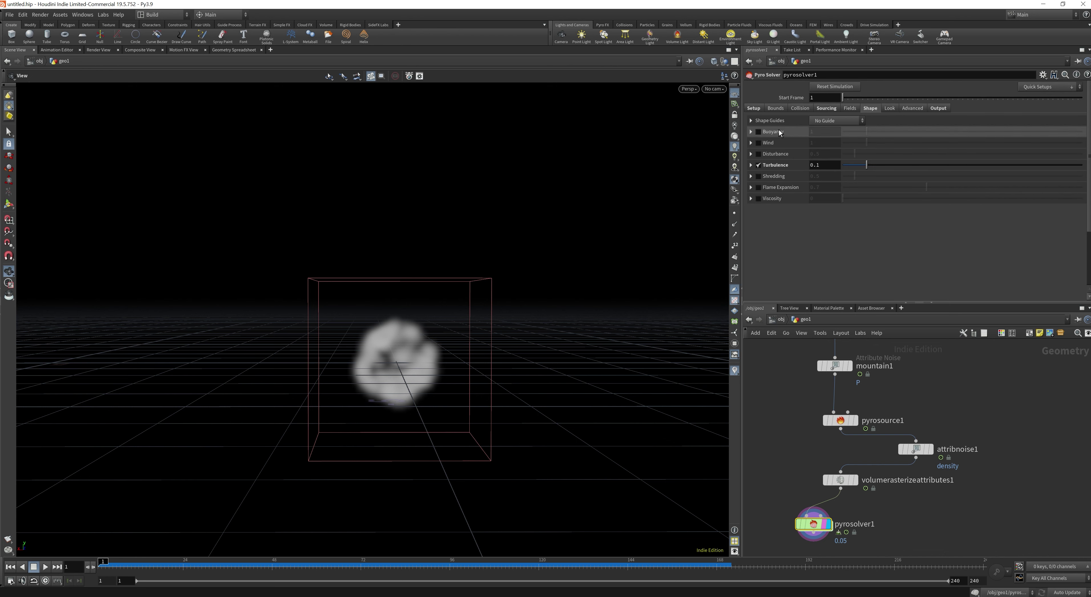
pyautogui.click(759, 131)
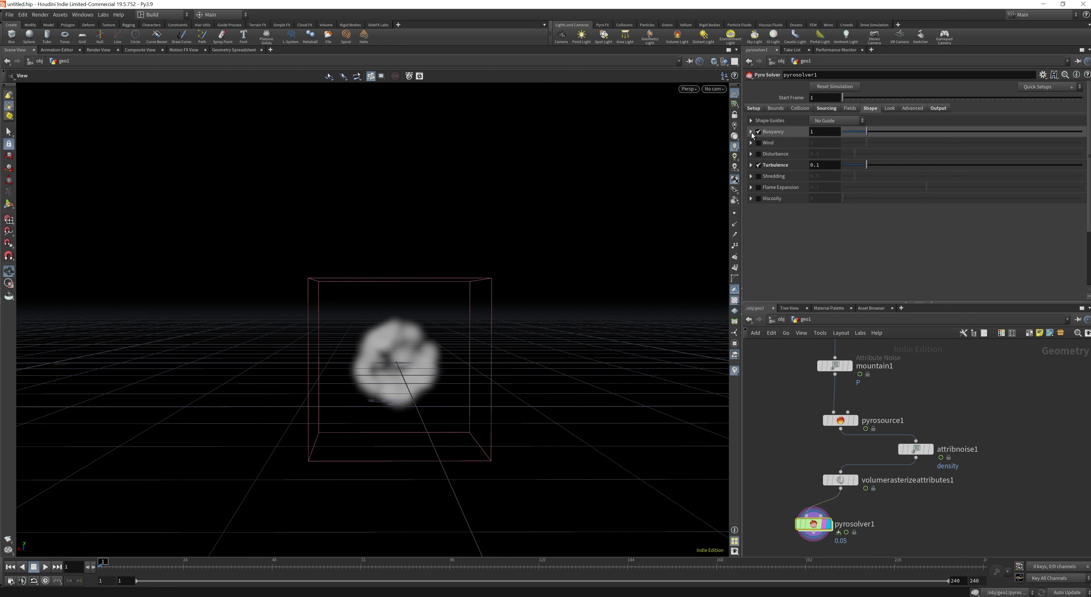
pyautogui.click(758, 132)
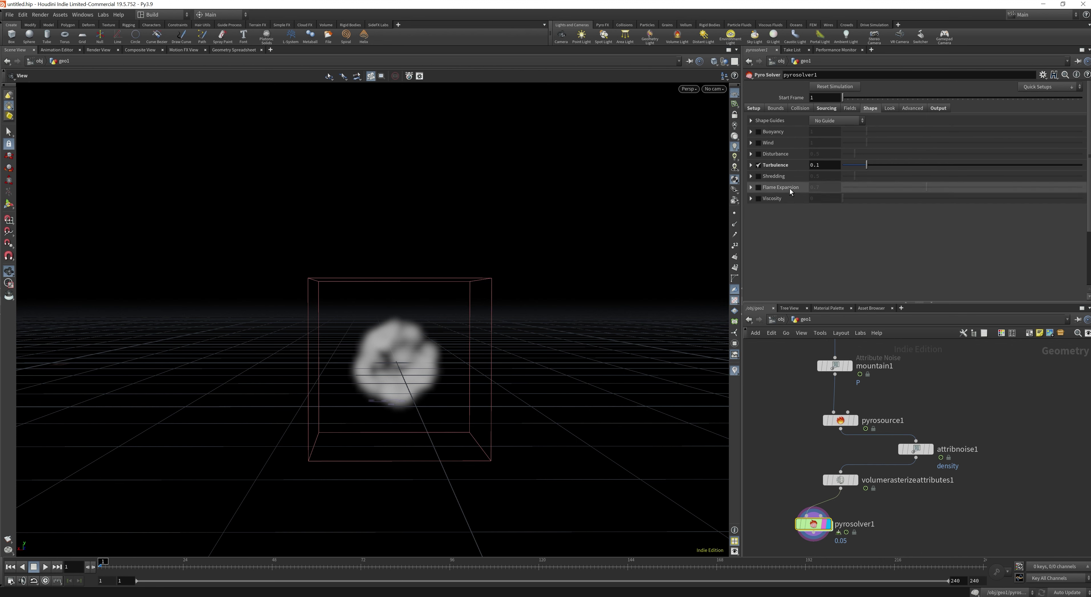
# Expand pyrosolver1's Turbulence settings and set Swirl Size to .5 and Turbulence to .3
pyautogui.click(775, 165)
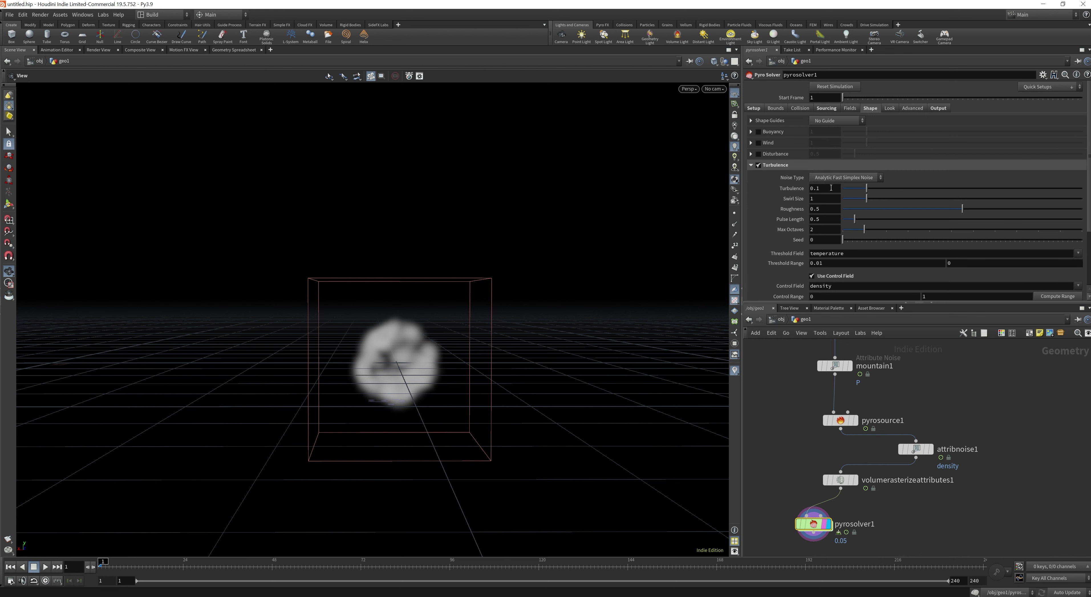
pyautogui.click(752, 165)
pyautogui.click(752, 165)
pyautogui.click(825, 198)
pyautogui.write('.5')
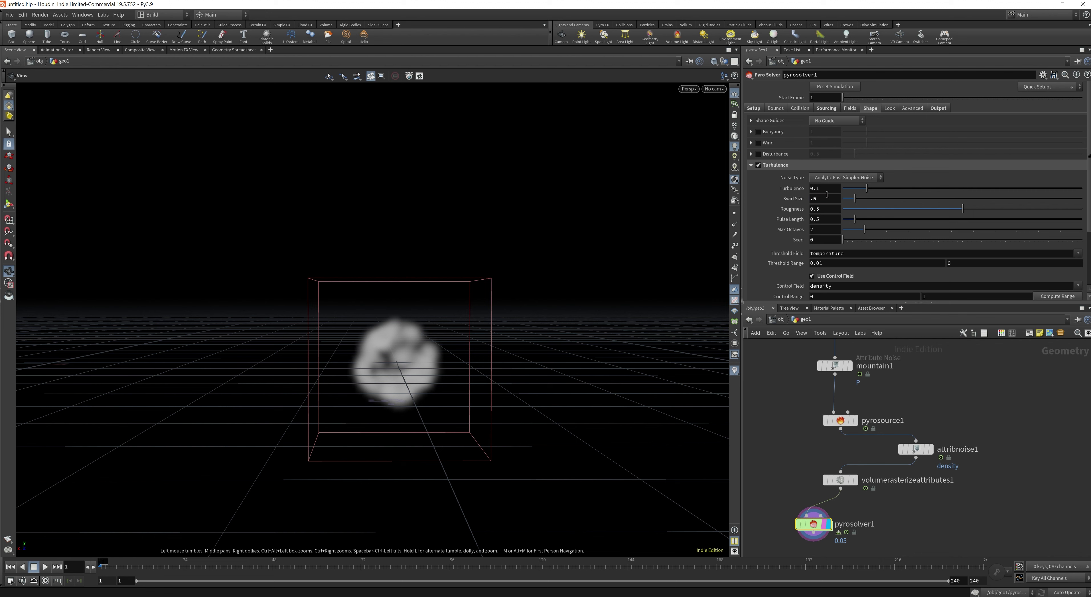
pyautogui.doubleClick(817, 193)
pyautogui.press('Return')
# Play and scrub the simulation to inspect the smoke shaped by the stronger, finer turbulence
pyautogui.click(46, 566)
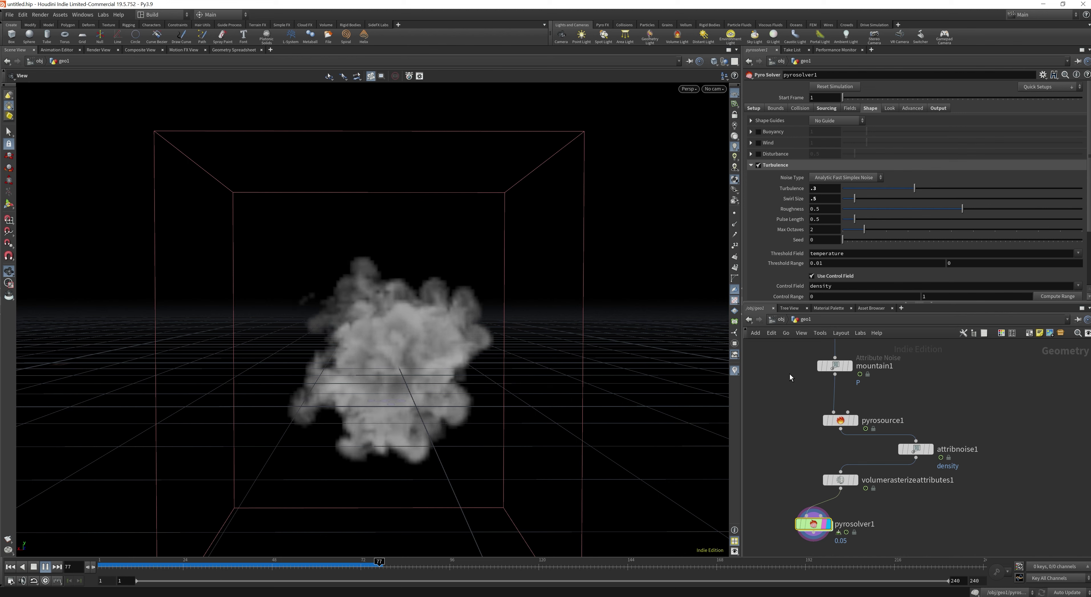
pyautogui.moveTo(365, 373); pyautogui.dragTo(559, 377)
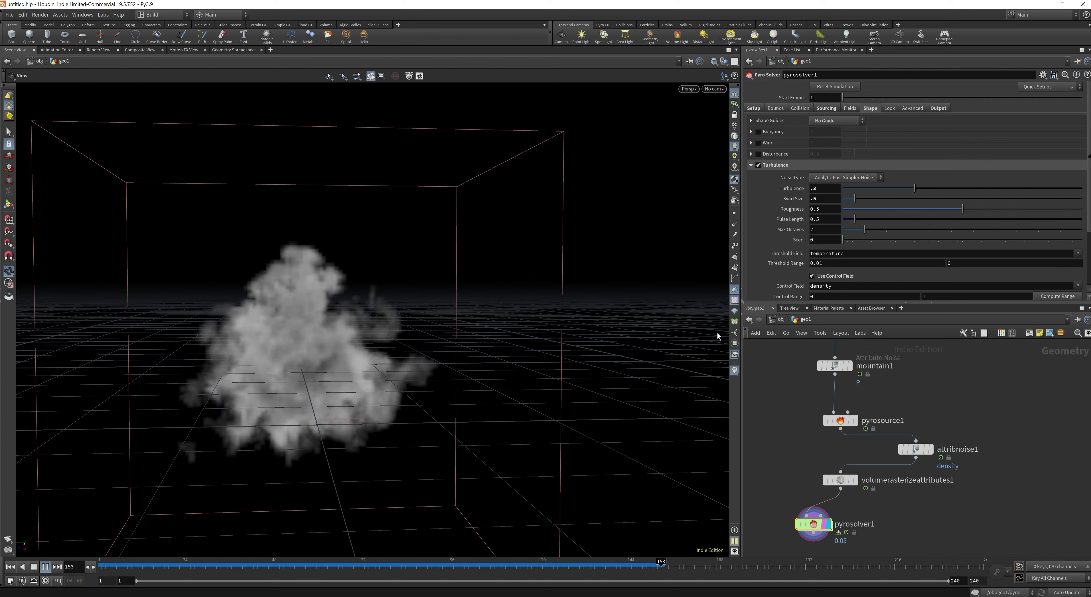
pyautogui.moveTo(247, 570); pyautogui.dragTo(206, 571)
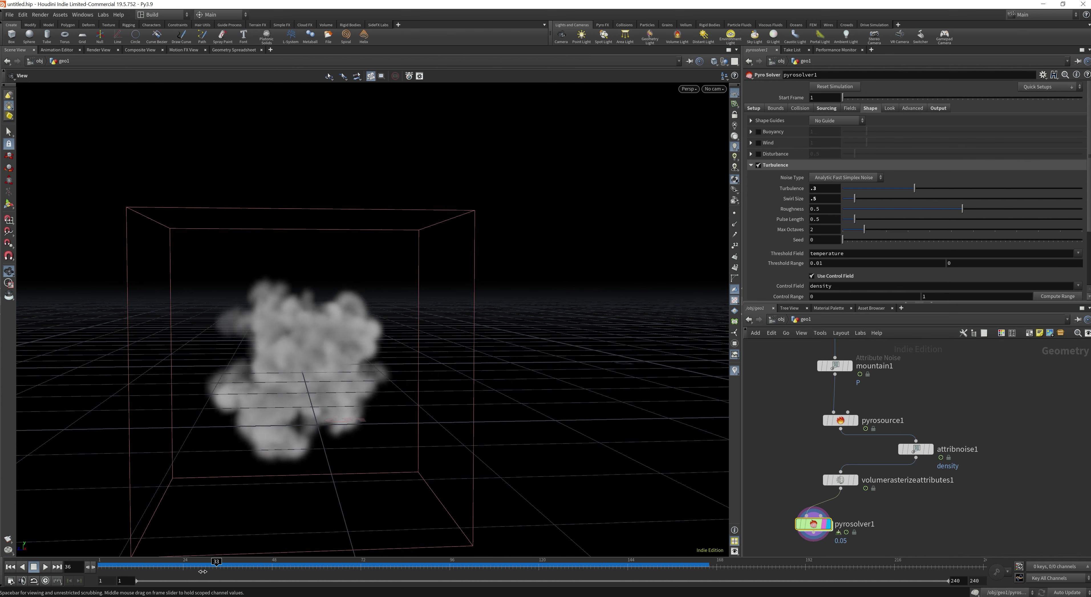
# Enable Disturbance alongside Turbulence on pyrosolver1 and replay the simulation from the first frame
pyautogui.click(758, 153)
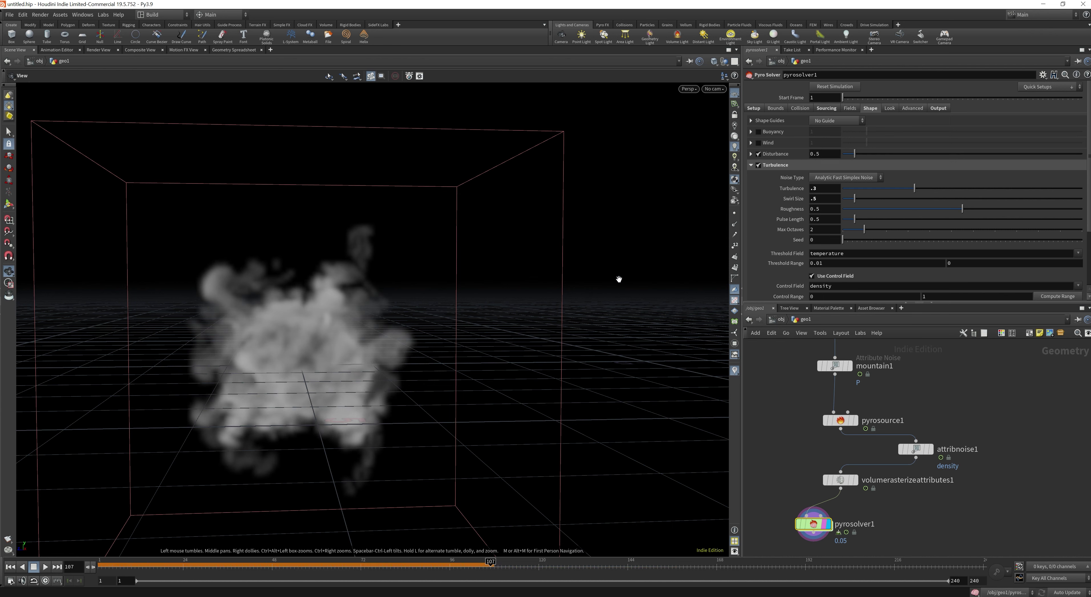
pyautogui.click(751, 165)
pyautogui.click(11, 566)
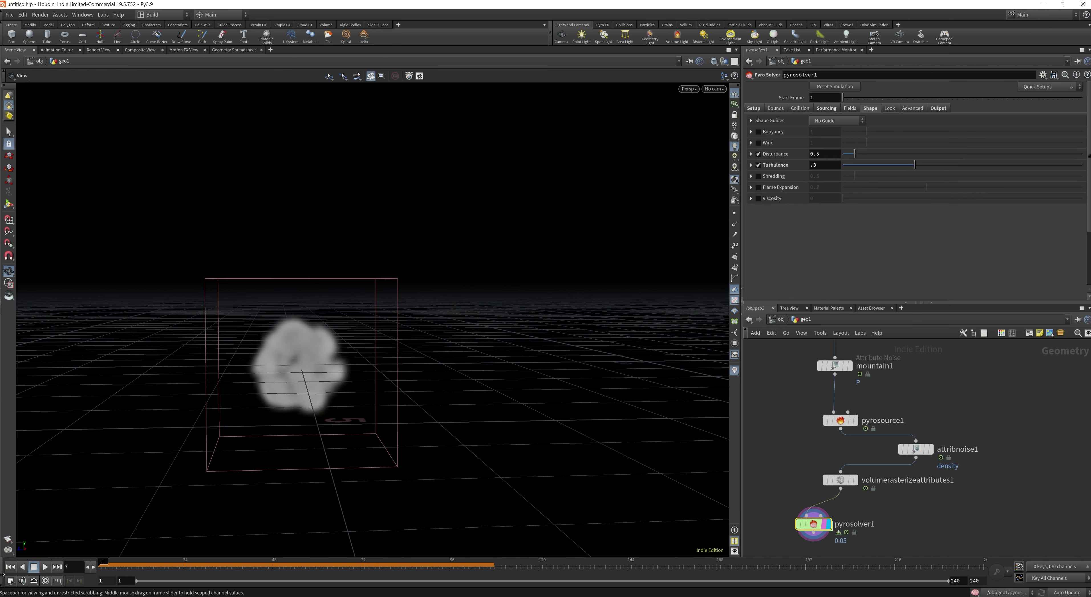
pyautogui.click(45, 567)
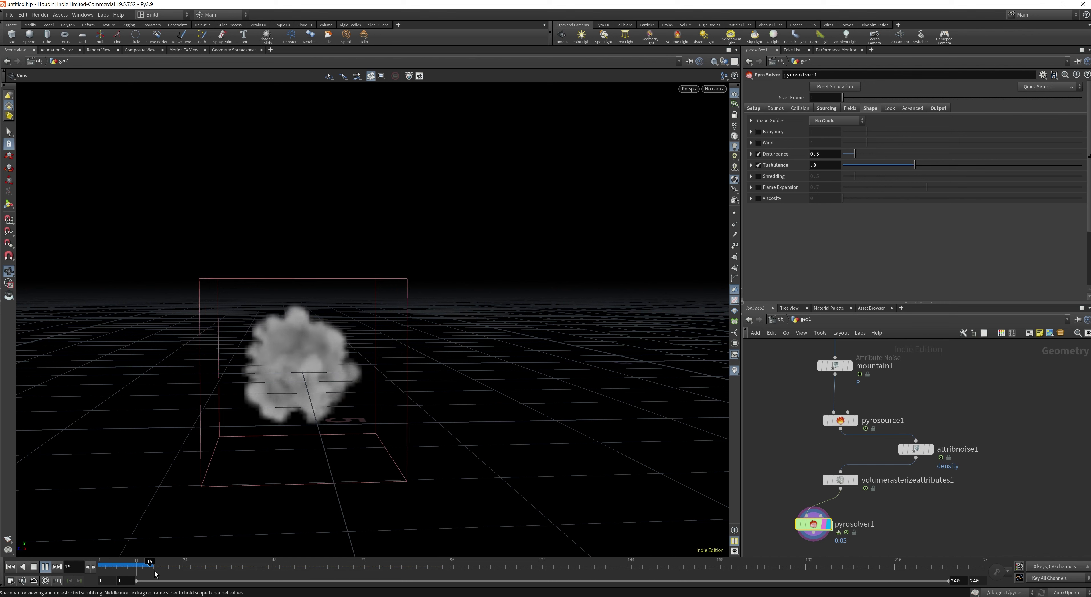
# Scrub and play the disturbed smoke up to about frame 106, and inspect it from several angles
pyautogui.moveTo(149, 566); pyautogui.dragTo(367, 563)
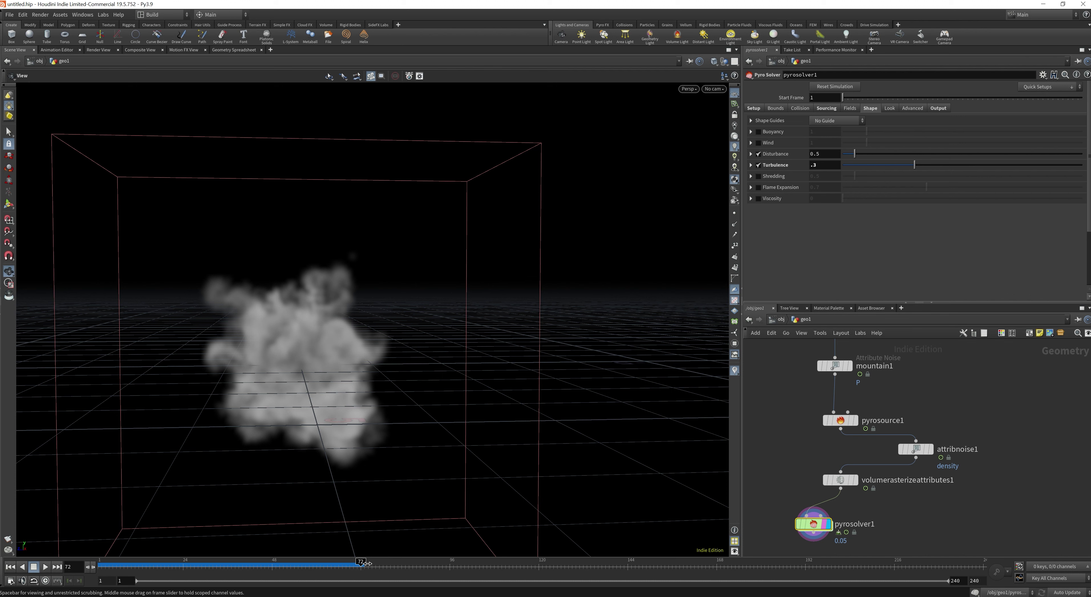
pyautogui.moveTo(367, 563); pyautogui.dragTo(344, 564)
pyautogui.click(46, 567)
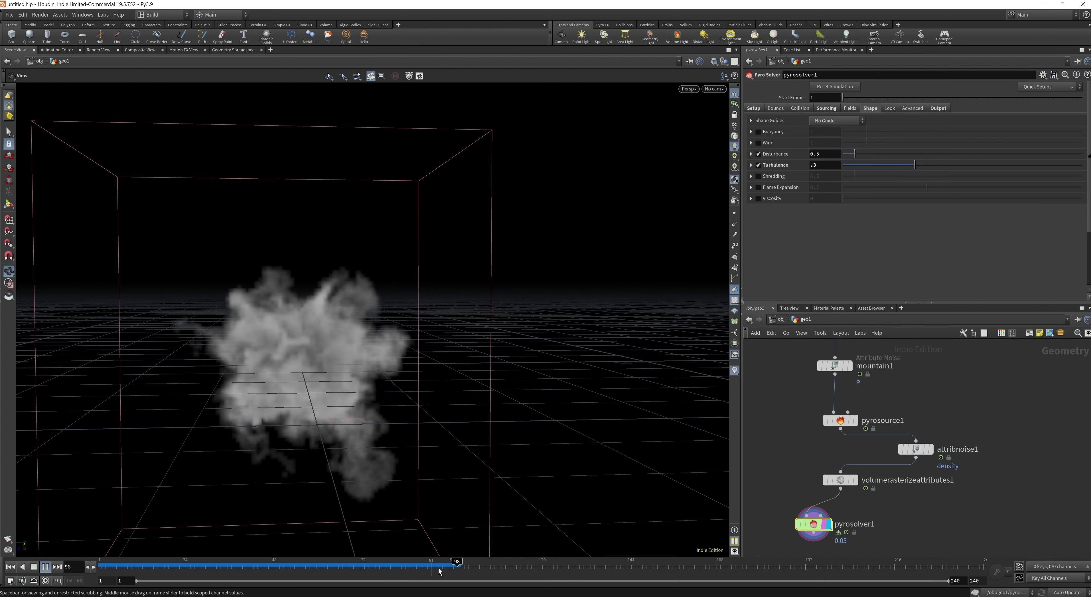
pyautogui.moveTo(430, 568); pyautogui.dragTo(488, 572)
pyautogui.moveTo(440, 365); pyautogui.dragTo(390, 470)
pyautogui.press('f')
pyautogui.moveTo(606, 345)
pyautogui.mouseDown()
pyautogui.moveTo(719, 356)
pyautogui.moveTo(591, 343)
pyautogui.mouseUp()
# Set pyrosolver1's Turbulence strength to .1 and its turbulence Seed to 26
pyautogui.click(834, 165)
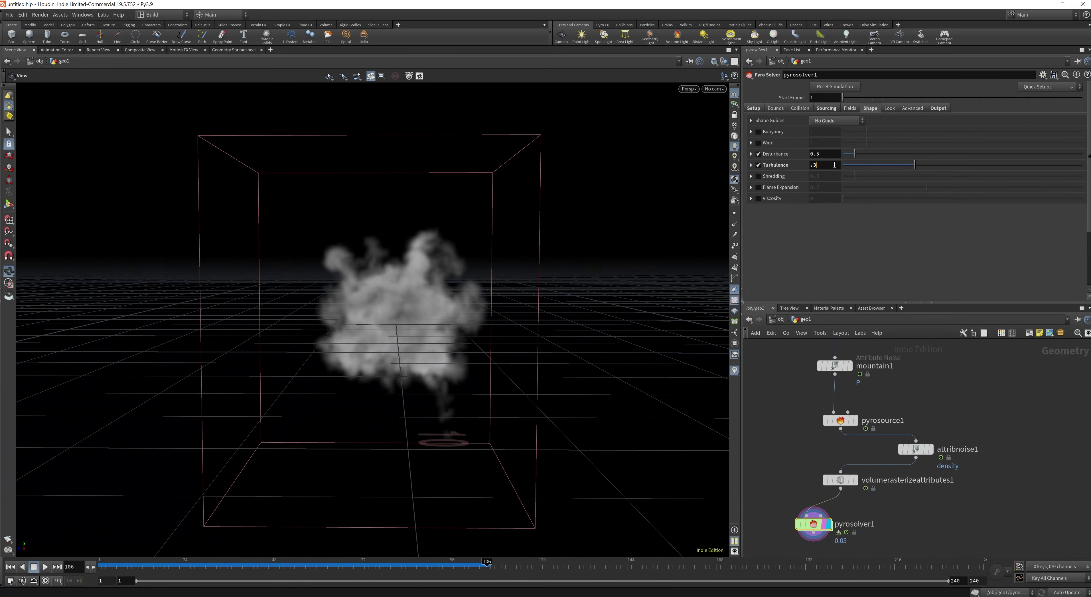
pyautogui.click(750, 165)
pyautogui.click(827, 188)
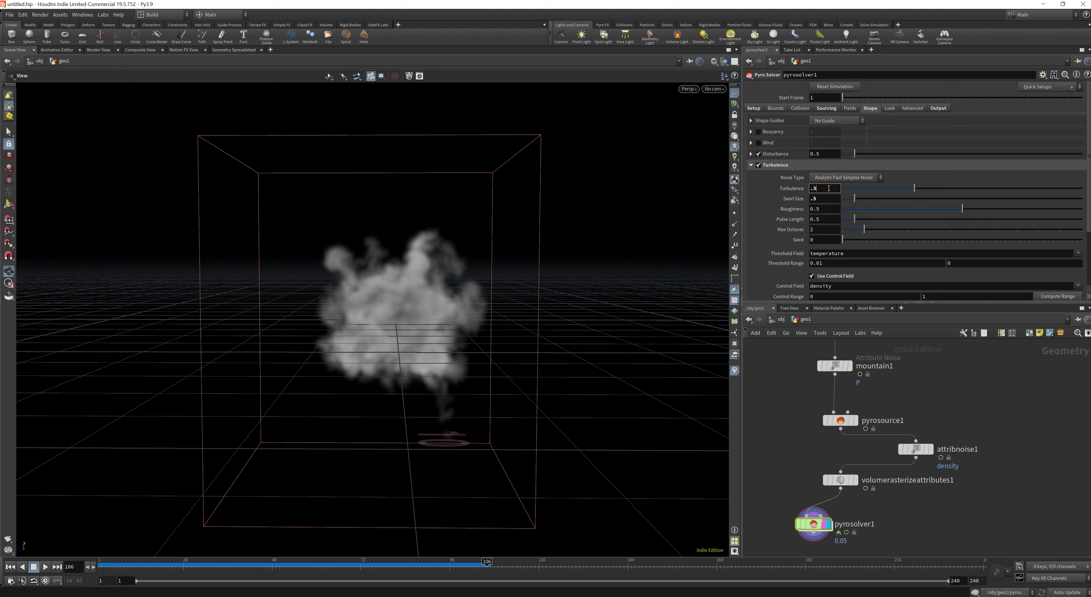
pyautogui.write('2')
pyautogui.press('Return')
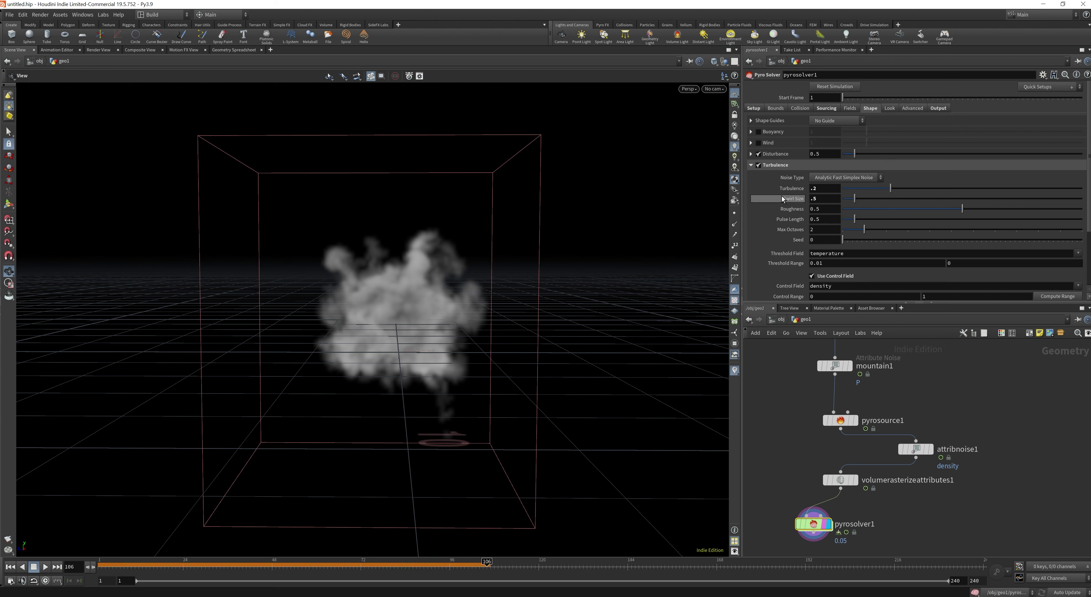
pyautogui.press('BackSpace')
pyautogui.write('1')
pyautogui.press('Return')
pyautogui.doubleClick(815, 199)
pyautogui.click(852, 243)
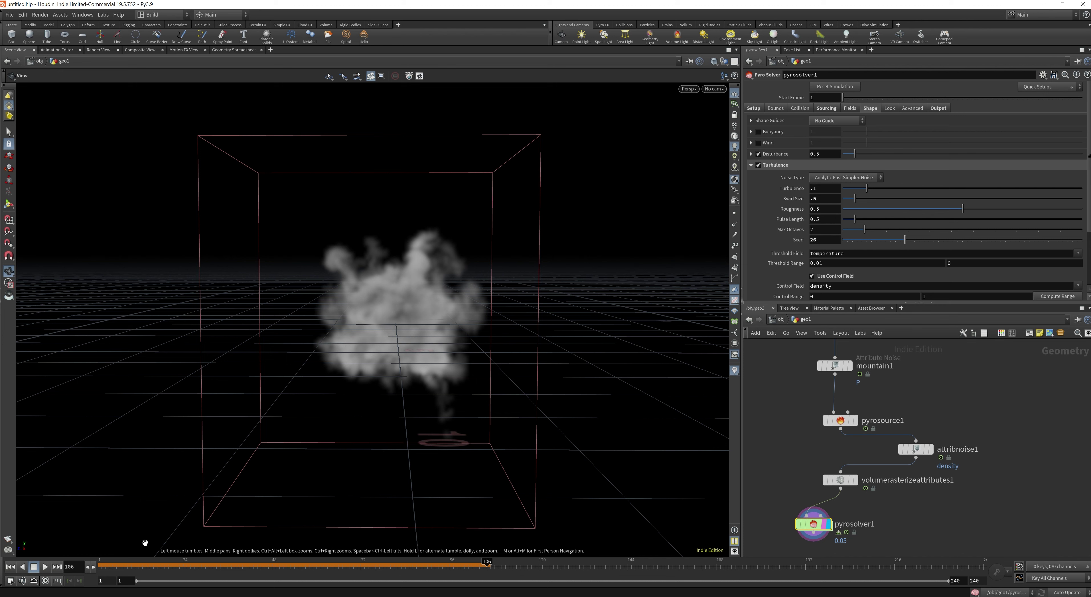
# Replay the simulation from the first frame and inspect the gentler turbulent smoke at several frames and from different angles
pyautogui.click(13, 568)
pyautogui.click(46, 567)
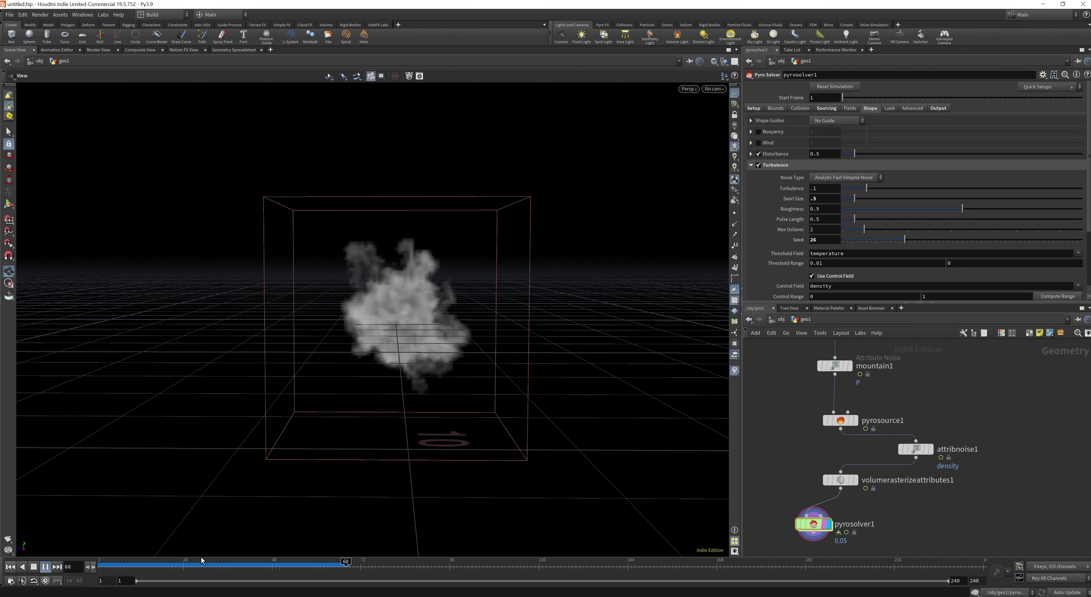
pyautogui.moveTo(427, 345); pyautogui.dragTo(514, 348, button='right')
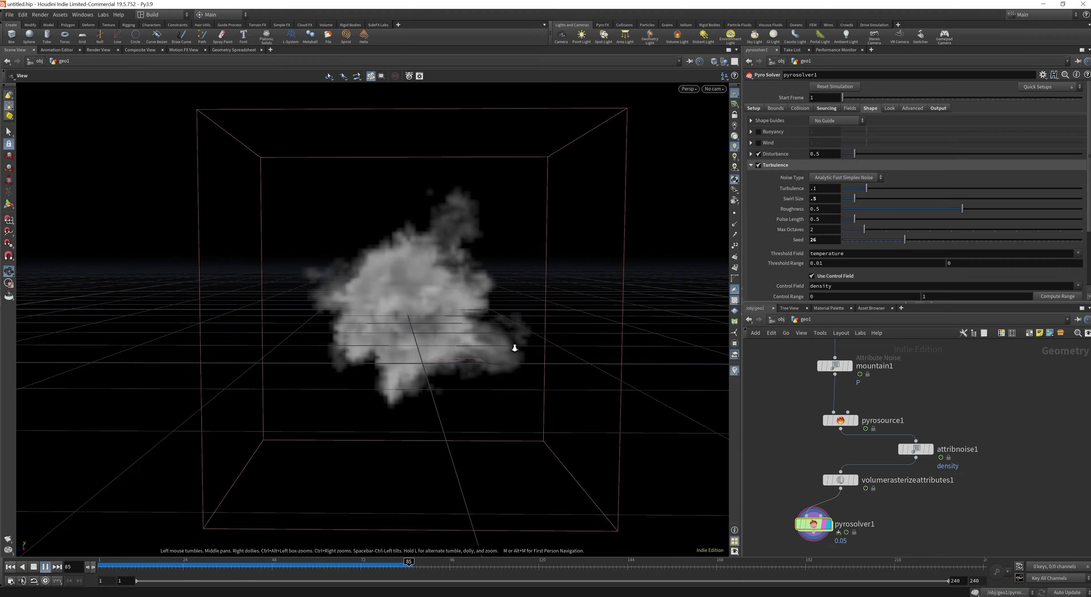
pyautogui.moveTo(502, 349)
pyautogui.mouseDown()
pyautogui.moveTo(653, 341)
pyautogui.moveTo(511, 397)
pyautogui.moveTo(478, 368)
pyautogui.moveTo(482, 356)
pyautogui.mouseUp()
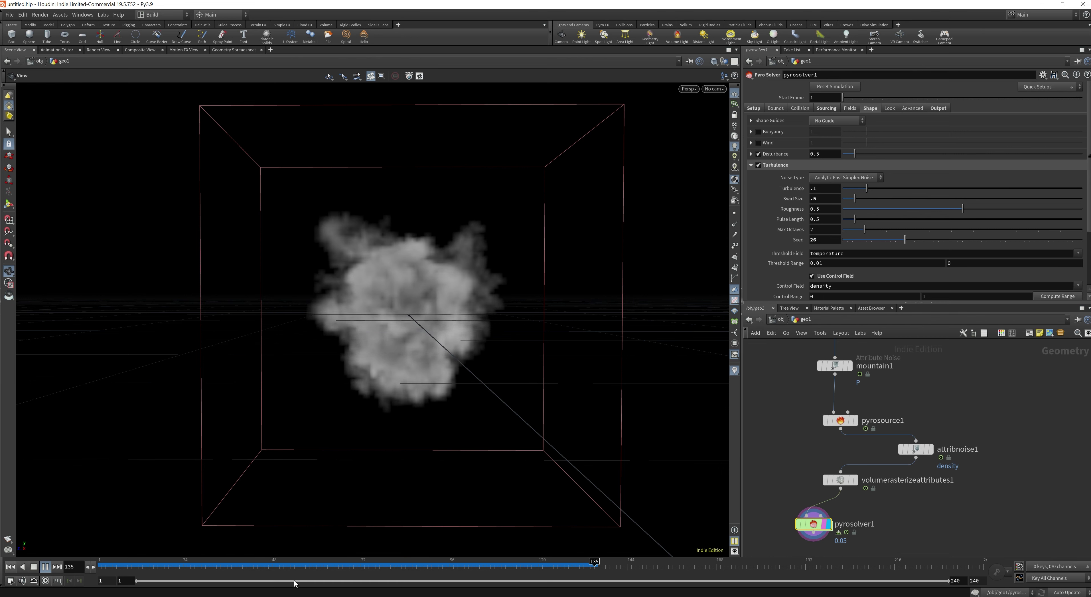
pyautogui.moveTo(138, 566); pyautogui.dragTo(579, 570)
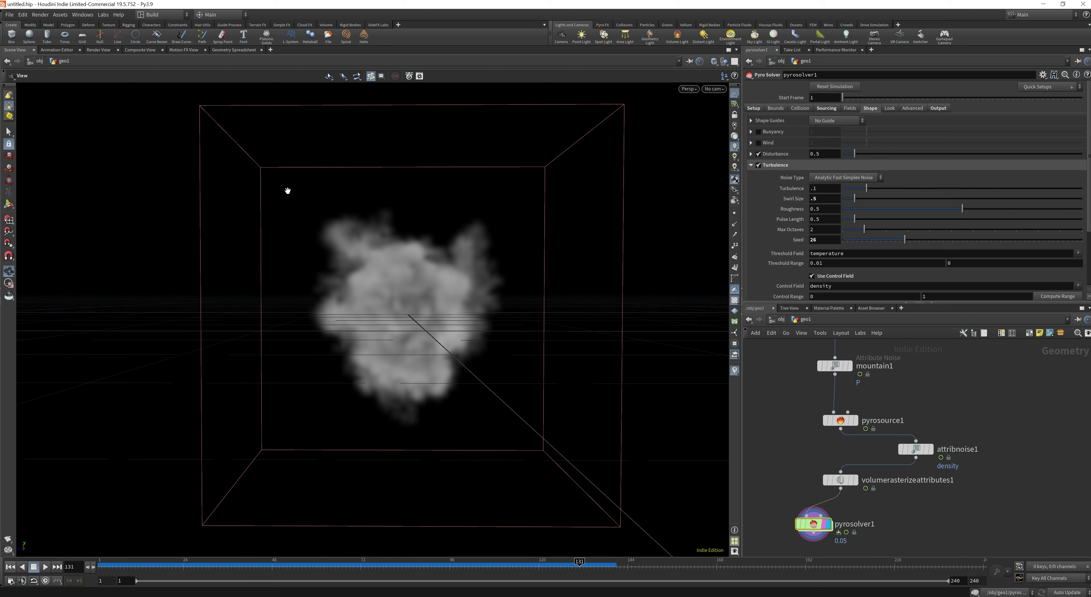
pyautogui.moveTo(941, 525); pyautogui.dragTo(931, 405, button='middle')
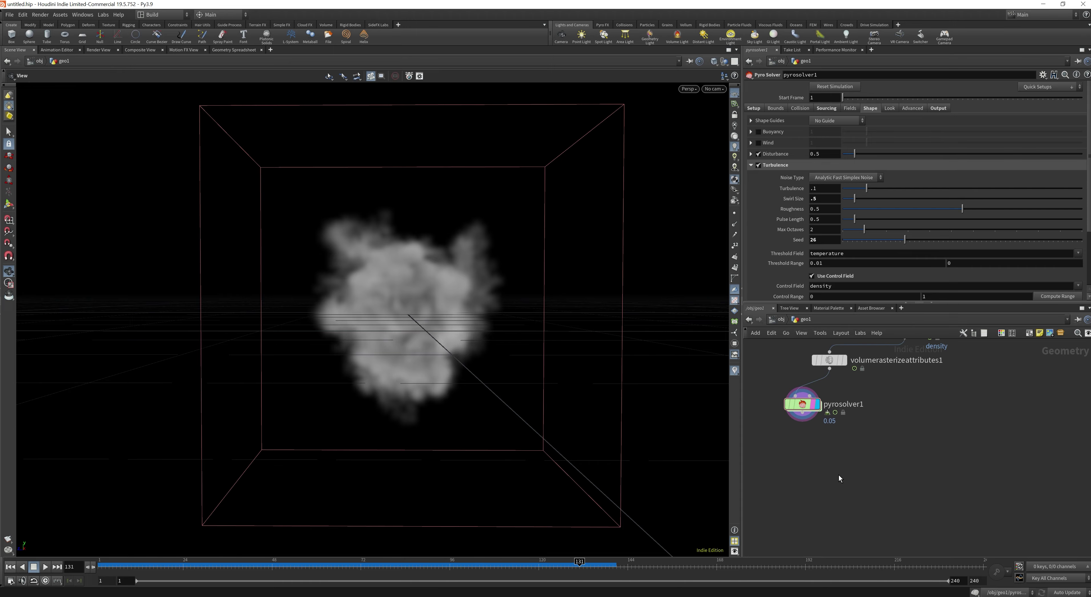
pyautogui.moveTo(449, 333); pyautogui.dragTo(457, 358, button='right')
pyautogui.moveTo(588, 351); pyautogui.dragTo(471, 345)
pyautogui.scroll(-3, 471, 346)
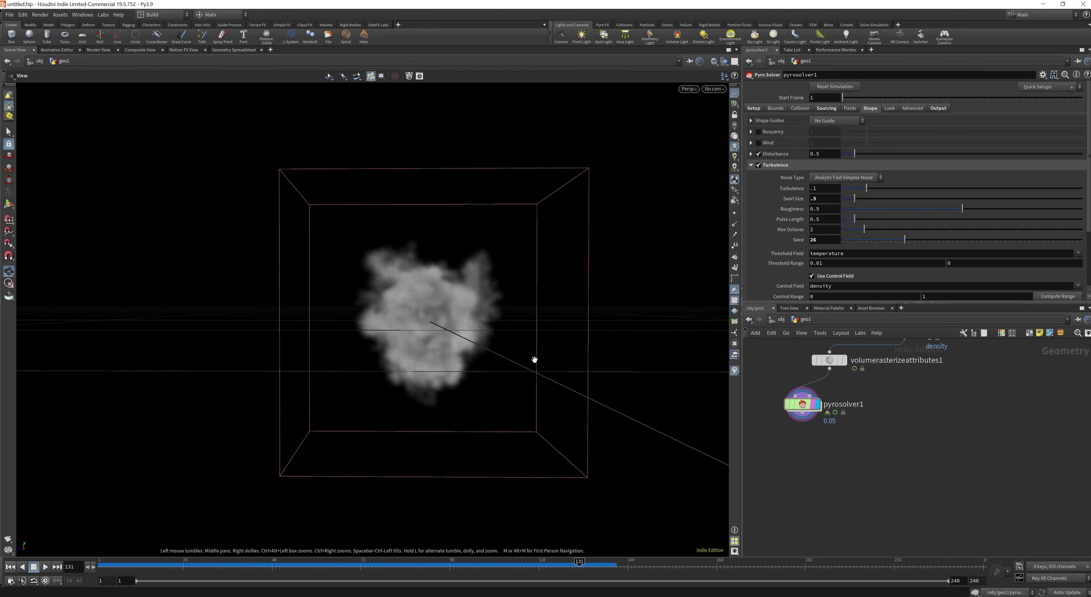
pyautogui.moveTo(533, 361); pyautogui.dragTo(534, 416, button='middle')
pyautogui.moveTo(157, 566)
pyautogui.mouseDown()
pyautogui.moveTo(542, 585)
pyautogui.moveTo(494, 569)
pyautogui.mouseUp()
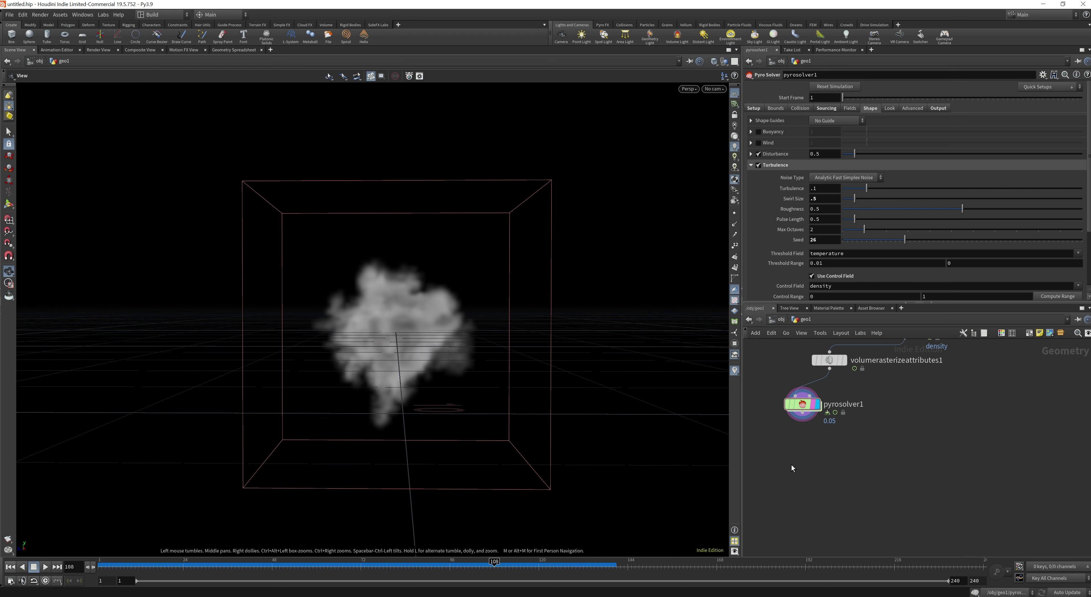
# Add a File Cache node connected to pyrosolver1's output
pyautogui.press('Tab')
pyautogui.click(738, 483)
pyautogui.click(802, 412)
pyautogui.click(843, 445)
pyautogui.write('file')
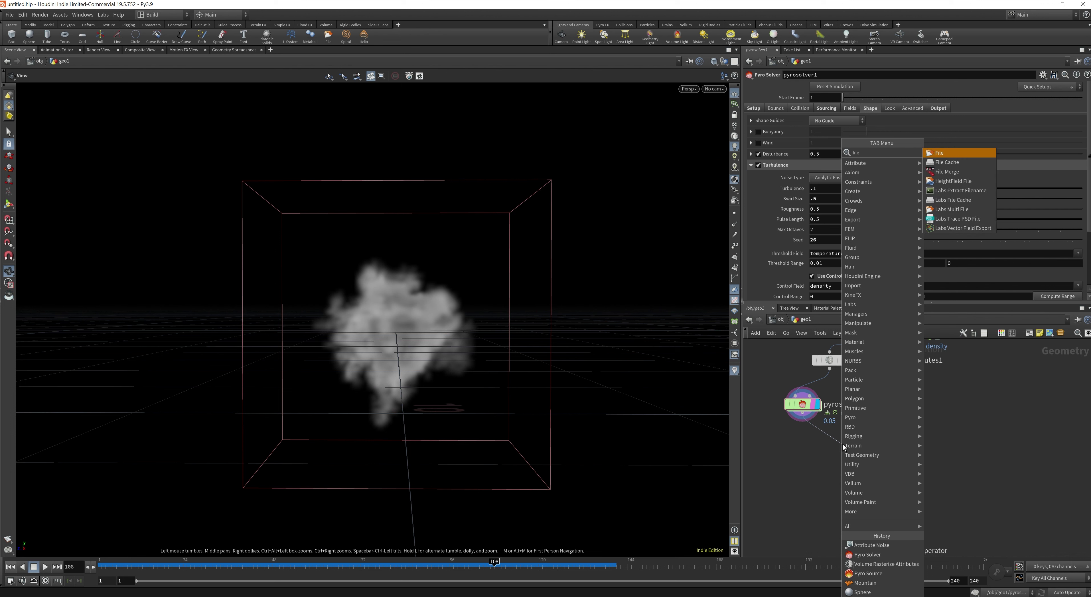
pyautogui.press('Down')
pyautogui.press('Return')
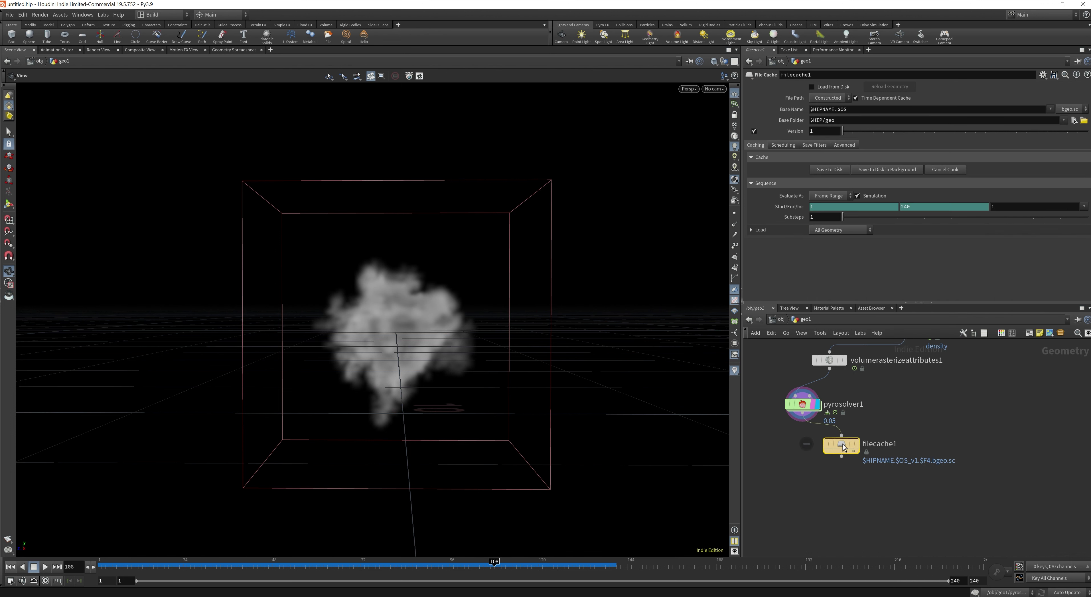
# Set filecache1's Base Folder to D:/geo/youtube_smoke/ and save the simulation for frames 1 to 240 to disk
pyautogui.click(1075, 120)
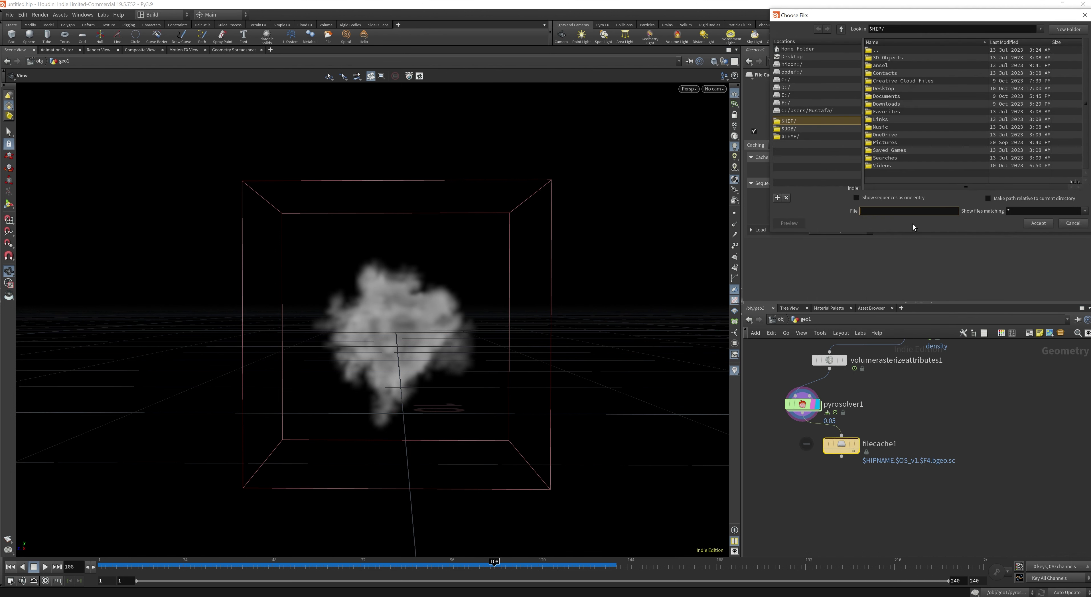
pyautogui.click(798, 89)
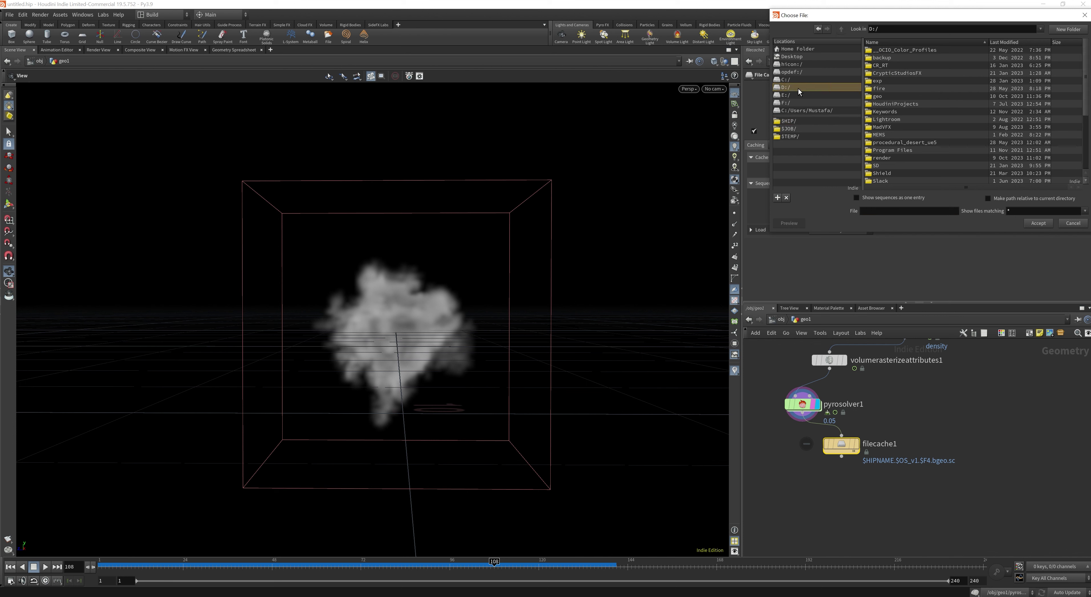
pyautogui.doubleClick(894, 94)
pyautogui.doubleClick(893, 111)
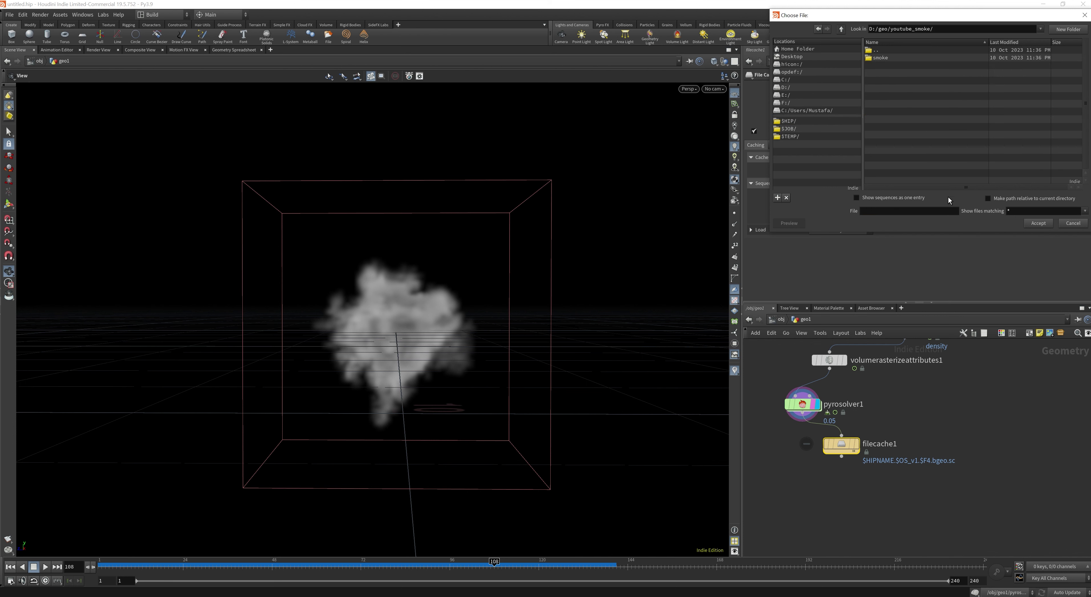
pyautogui.click(1036, 223)
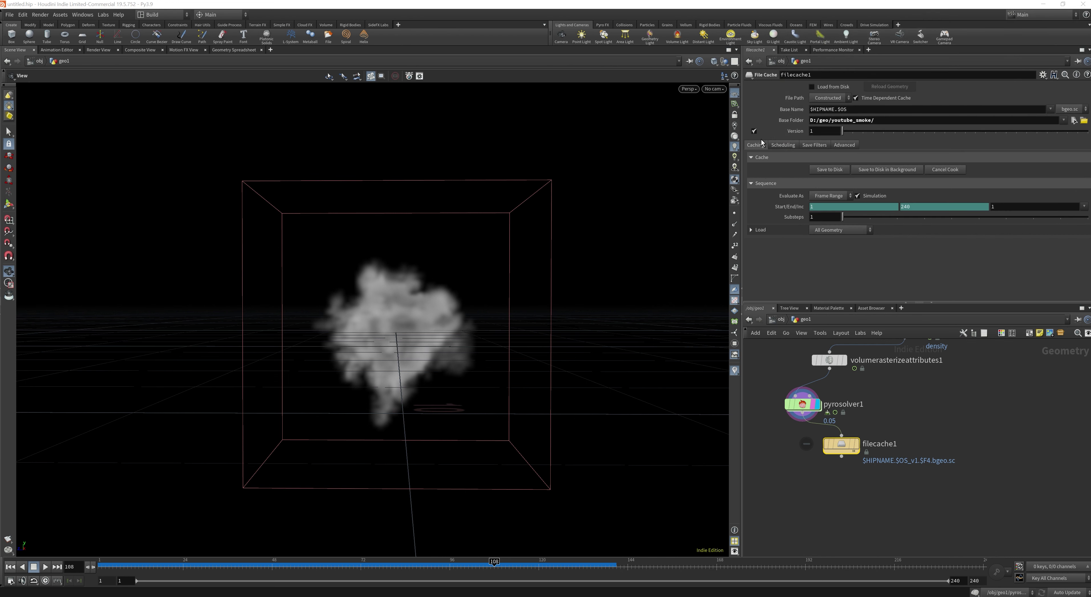
pyautogui.click(821, 172)
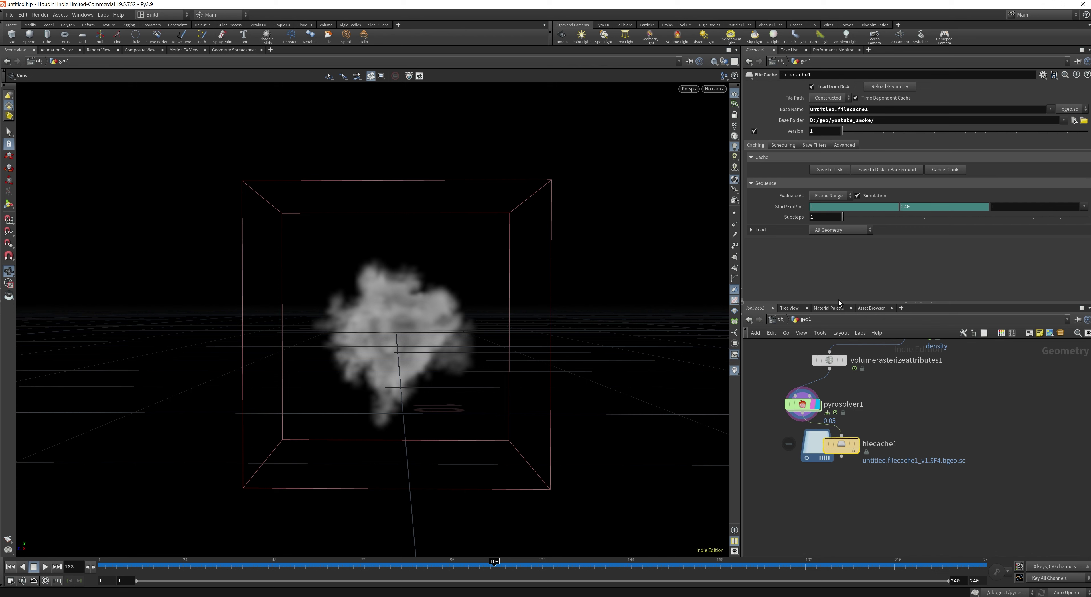
# Display filecache1, scrub through its frames up to 240, and detach the node from pyrosolver1
pyautogui.moveTo(491, 564); pyautogui.dragTo(991, 568)
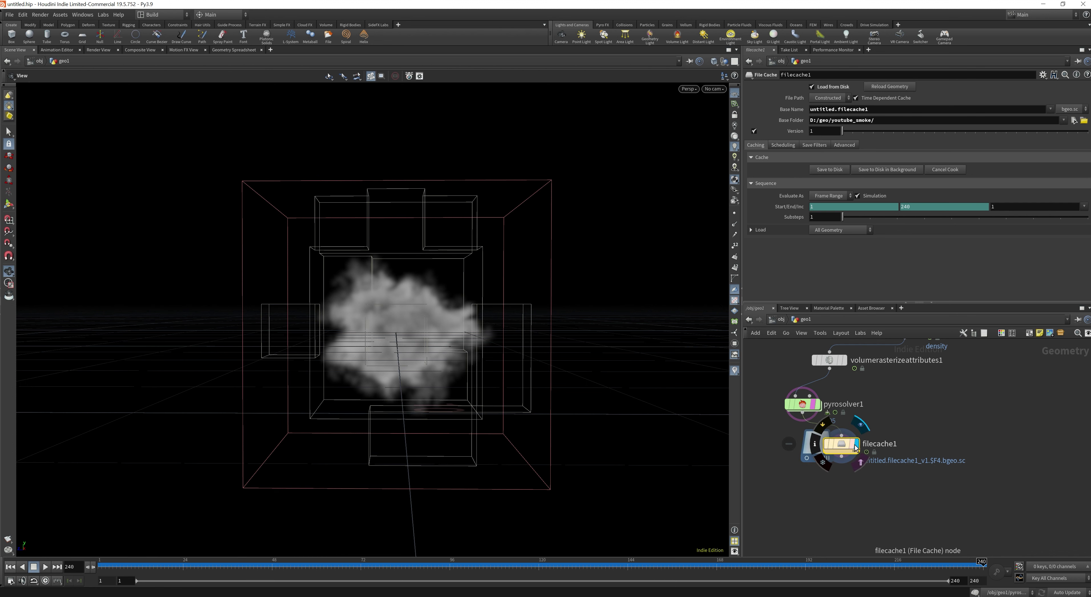
pyautogui.moveTo(145, 565); pyautogui.dragTo(996, 565)
pyautogui.moveTo(833, 470); pyautogui.dragTo(931, 480)
pyautogui.moveTo(876, 473); pyautogui.dragTo(887, 466, button='middle')
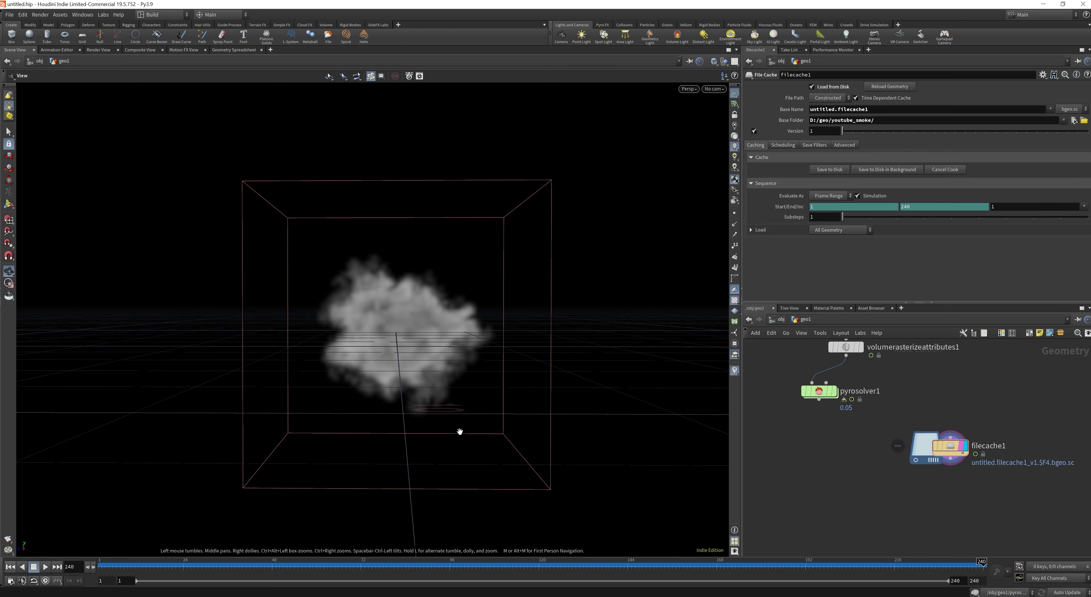
# Play the cached smoke from the first frame to check where the animation restarts
pyautogui.click(46, 566)
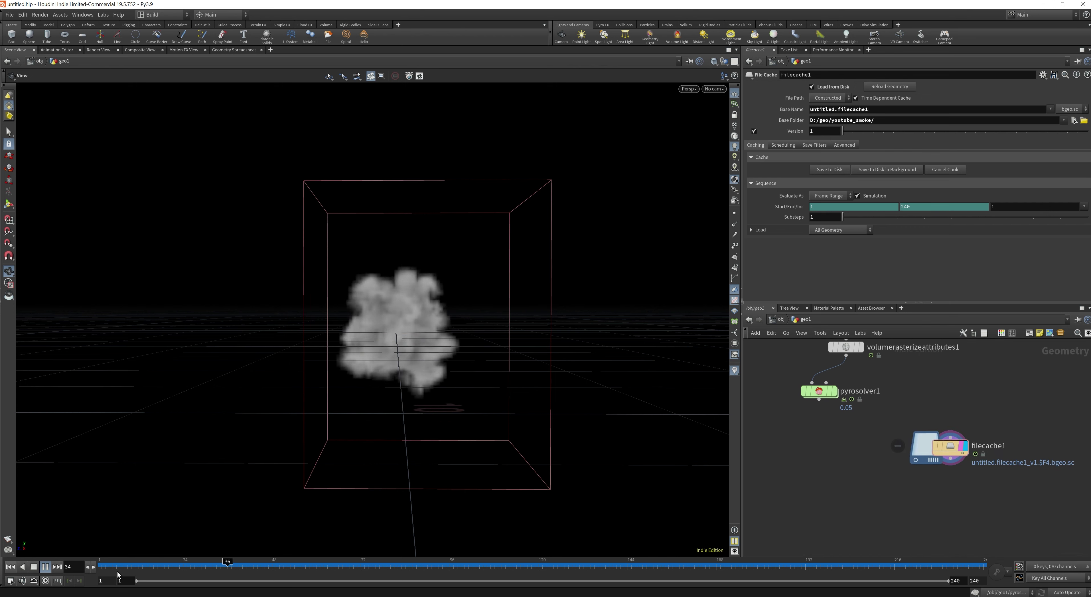
pyautogui.moveTo(107, 569); pyautogui.dragTo(70, 570)
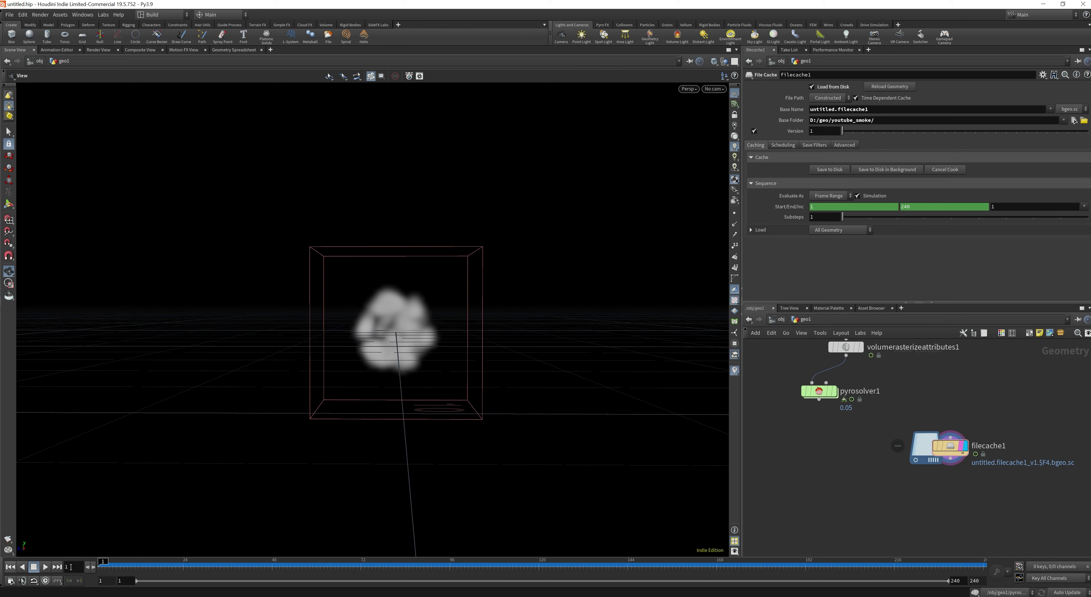
pyautogui.click(46, 567)
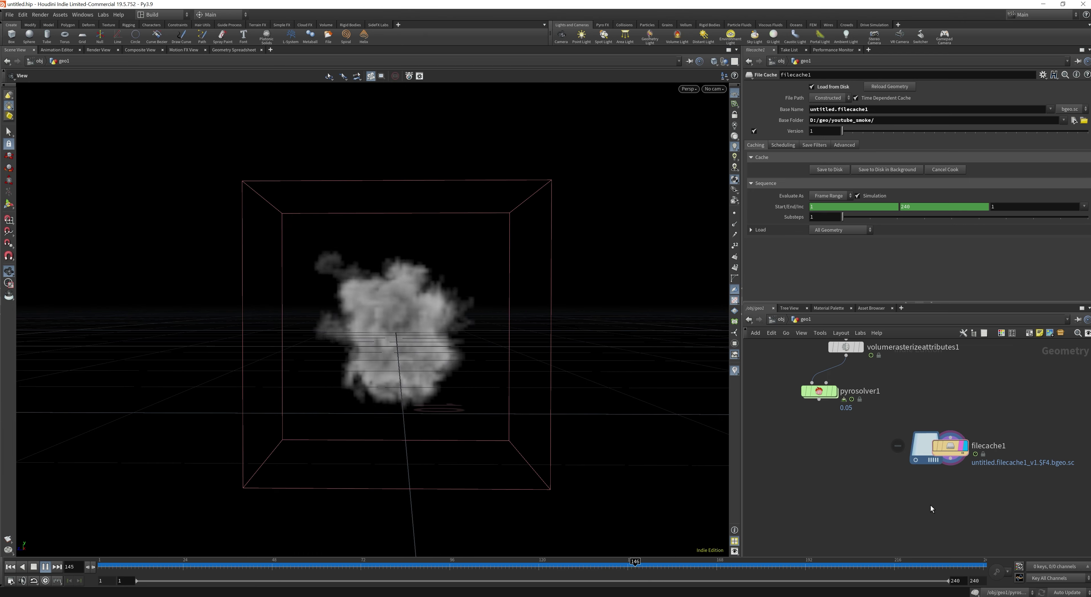
# Add a Labs Make Loop node beneath filecache1, connect it to the cache output and display it
pyautogui.press('Tab')
pyautogui.write('loop')
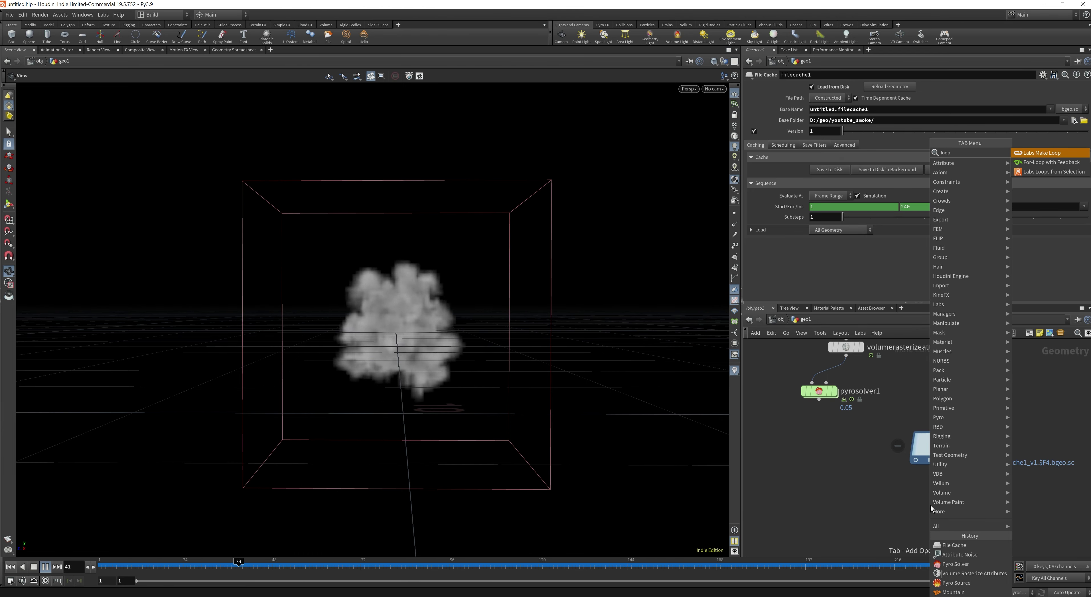
pyautogui.press('Return')
pyautogui.click(931, 505)
pyautogui.moveTo(951, 459); pyautogui.dragTo(929, 494)
pyautogui.click(945, 506)
pyautogui.click(946, 506)
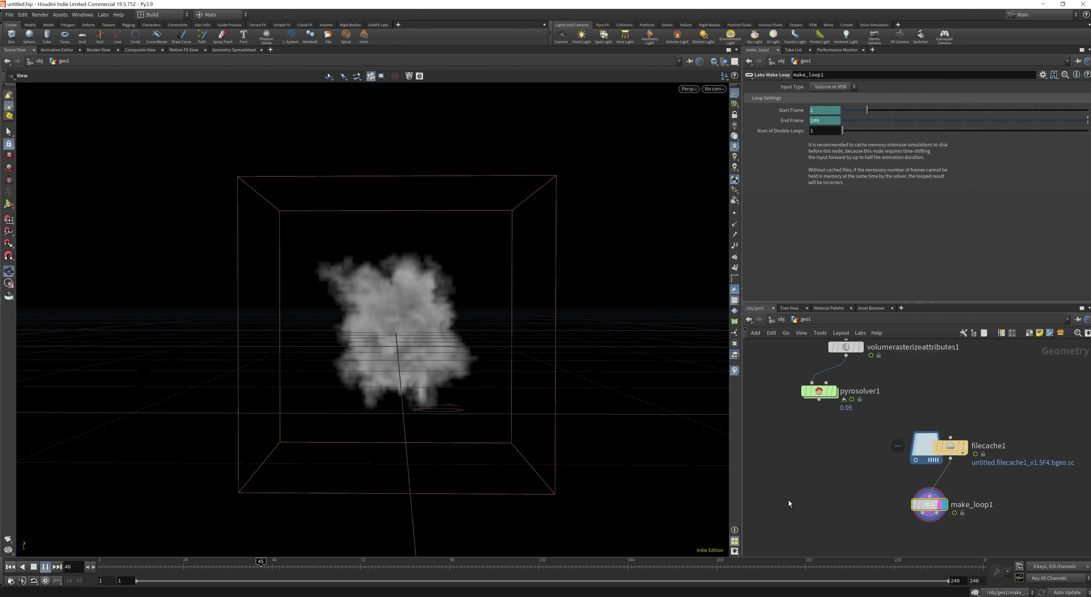
pyautogui.moveTo(929, 504); pyautogui.dragTo(948, 504)
pyautogui.moveTo(294, 567); pyautogui.dragTo(260, 566)
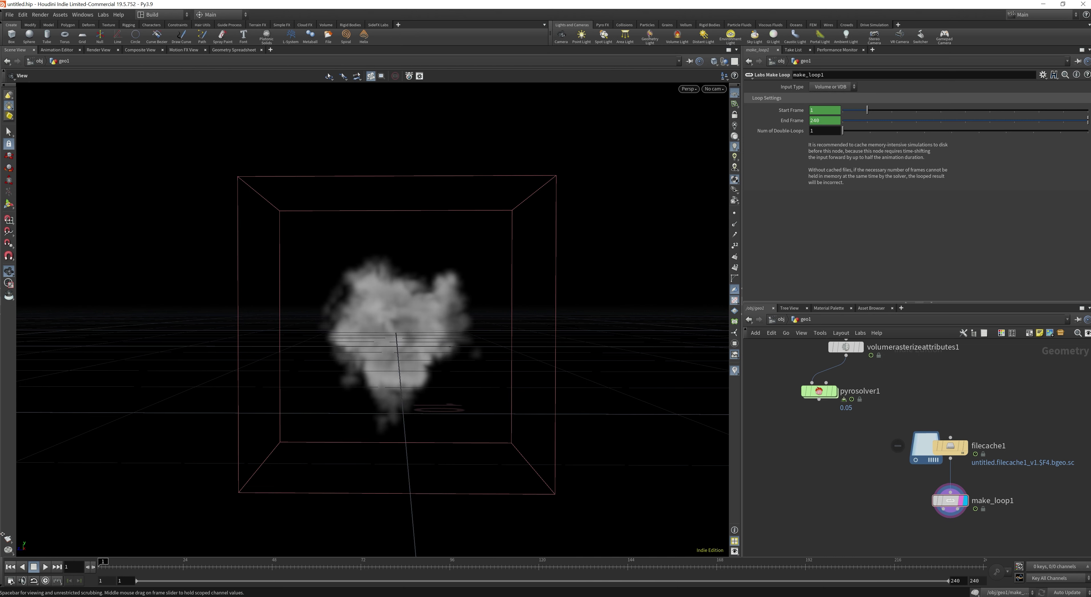
# Add a Pyro Bake Volume node, connect make_loop1's second output to it and display it
pyautogui.moveTo(956, 546); pyautogui.dragTo(948, 497, button='middle')
pyautogui.press('Tab')
pyautogui.write('pyro')
pyautogui.press('Down')
pyautogui.press('Down')
pyautogui.press('Down')
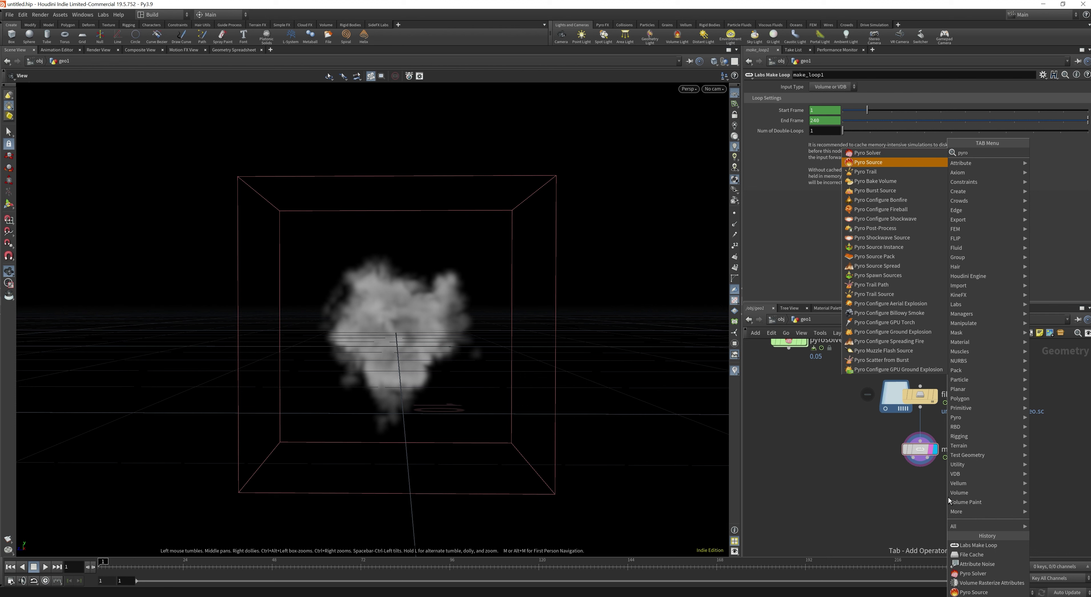
pyautogui.press('Return')
pyautogui.click(948, 500)
pyautogui.moveTo(913, 457); pyautogui.dragTo(947, 488)
pyautogui.click(935, 475)
pyautogui.press('Delete')
pyautogui.click(963, 497)
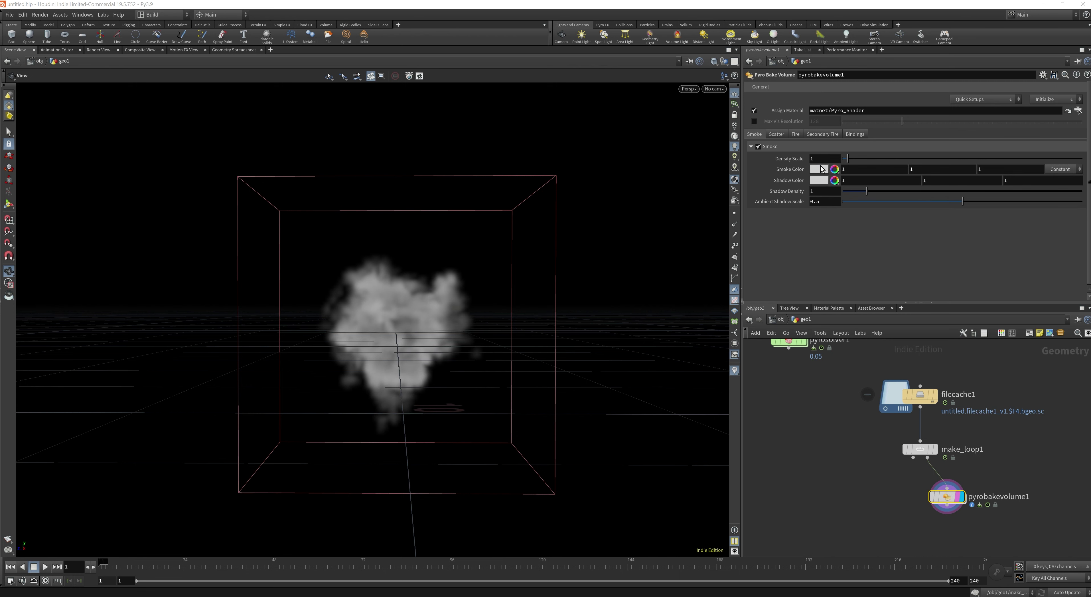
# Set pyrobakevolume1's Smoke Color to grey 0.75, 0.75, 0.75 and align the node beneath make_loop1
pyautogui.click(818, 169)
pyautogui.click(856, 147)
pyautogui.click(878, 149)
pyautogui.click(907, 150)
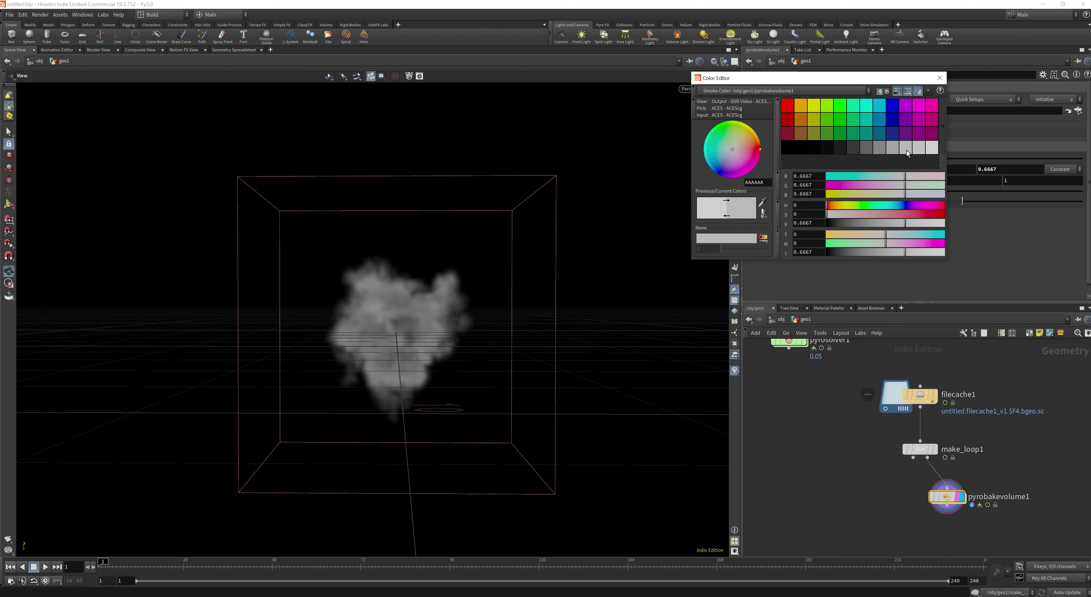
pyautogui.click(919, 148)
pyautogui.click(939, 77)
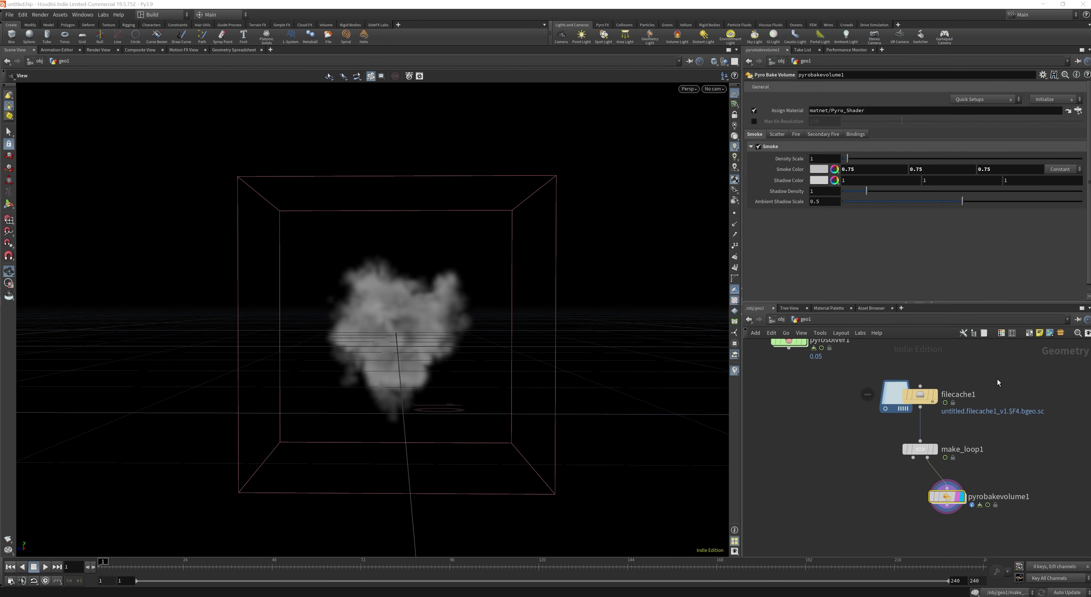
pyautogui.moveTo(947, 496); pyautogui.dragTo(926, 498)
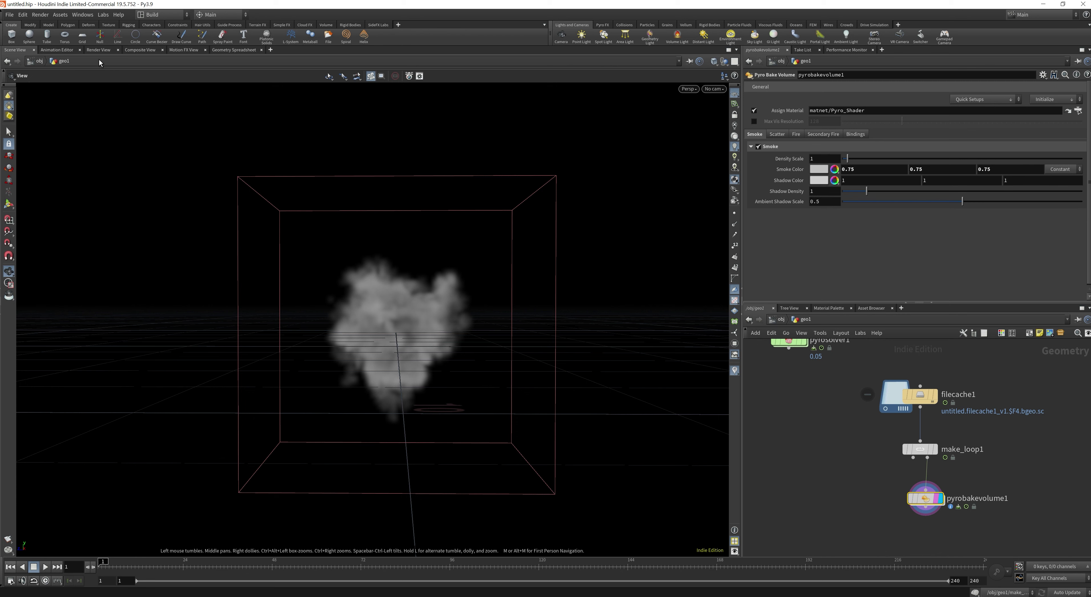
# Display make_loop1, create a camera from the current view and adjust its angle on the smoke
pyautogui.click(934, 450)
pyautogui.click(927, 451)
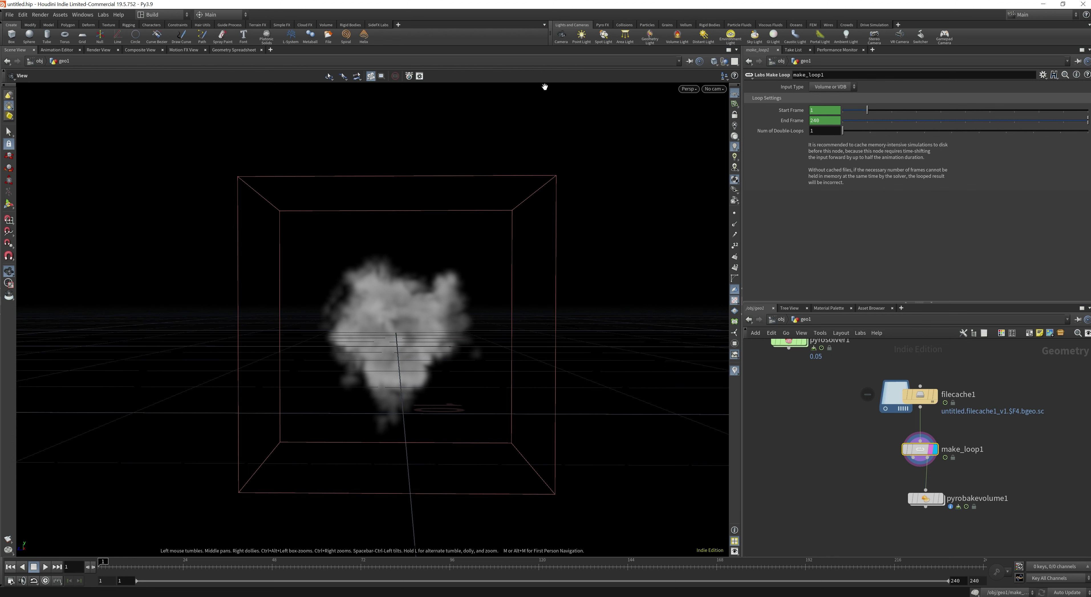
pyautogui.keyDown('ctrl'); pyautogui.click(562, 36); pyautogui.keyUp('ctrl')
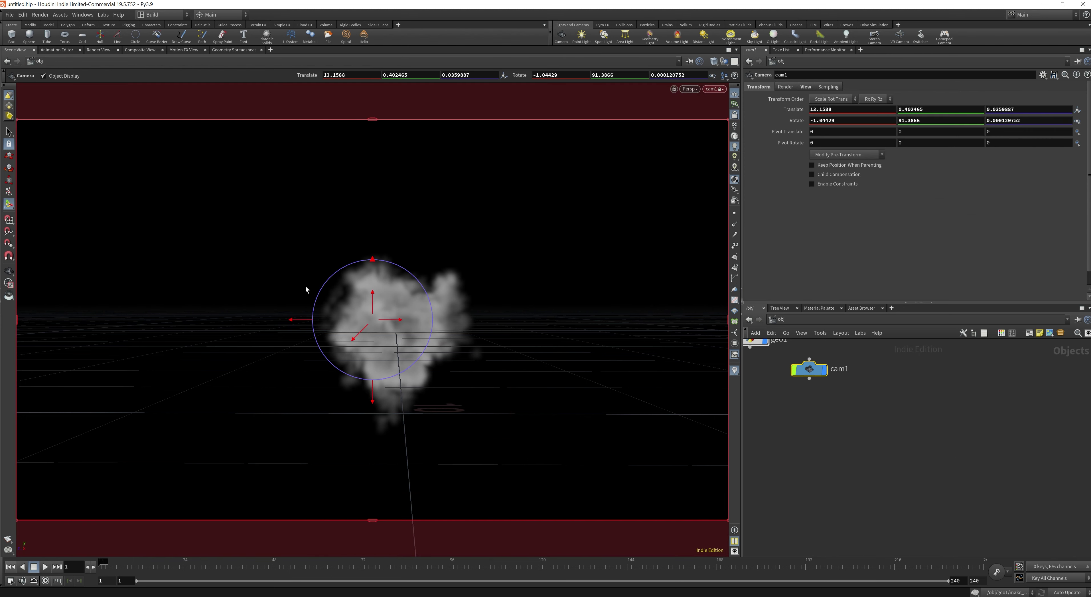
pyautogui.keyDown('alt'); pyautogui.moveTo(393, 356); pyautogui.dragTo(432, 334); pyautogui.keyUp('alt')
# Set cam1's resolution to 512 by 512
pyautogui.click(804, 87)
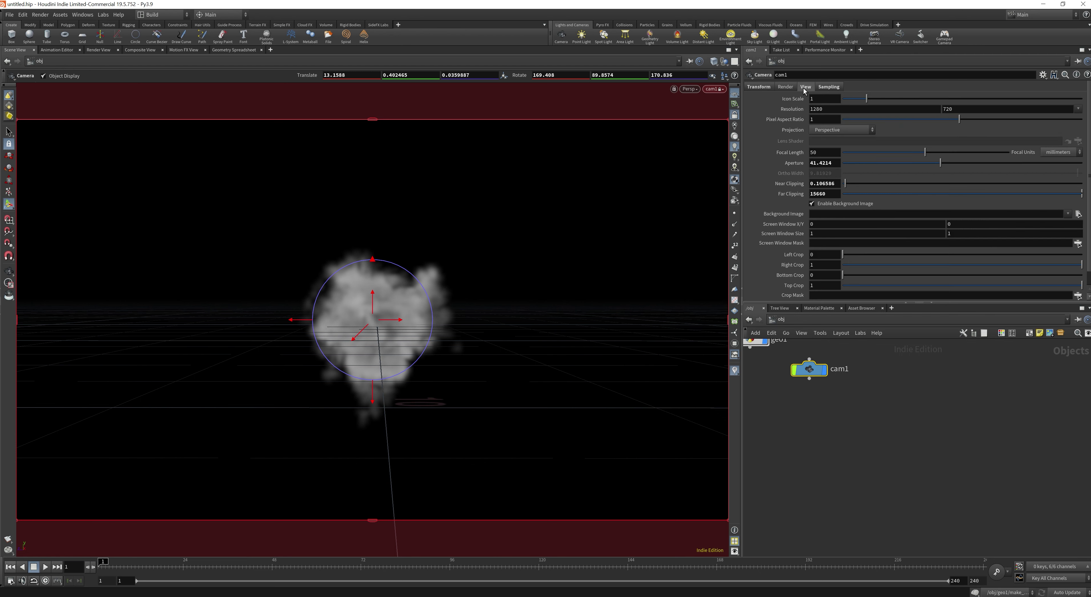
pyautogui.write('512')
pyautogui.press('Tab')
pyautogui.write('512')
pyautogui.press('Return')
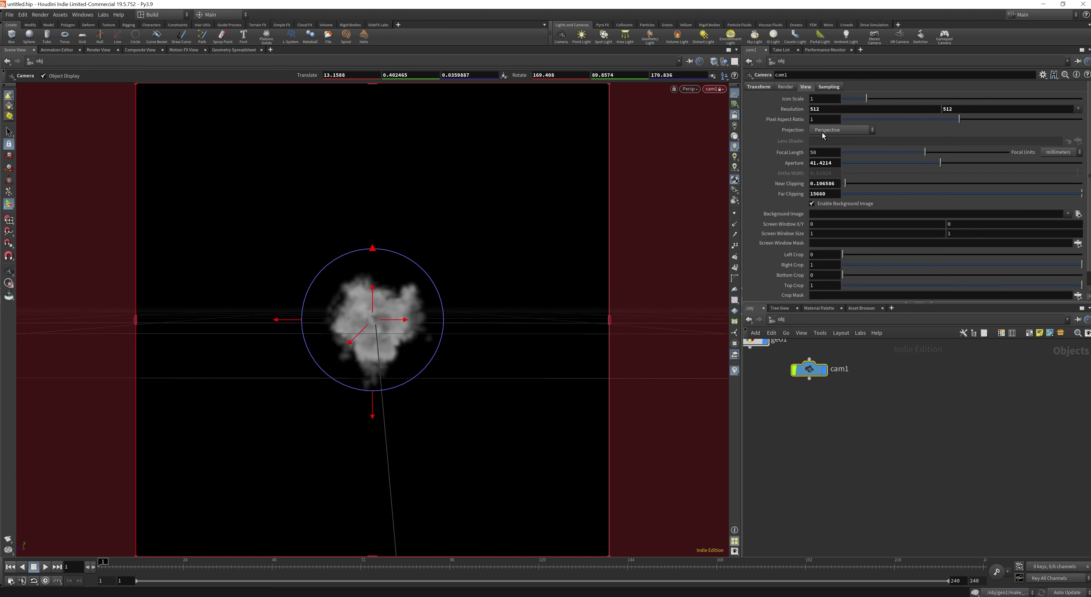
# Adjust the distance and angle at which cam1 frames the smoke and open the Render View
pyautogui.keyDown('alt'); pyautogui.moveTo(390, 352); pyautogui.dragTo(497, 232, button='right'); pyautogui.keyUp('alt')
pyautogui.keyDown('alt'); pyautogui.moveTo(497, 232); pyautogui.dragTo(484, 308); pyautogui.keyUp('alt')
pyautogui.click(902, 458)
pyautogui.click(102, 54)
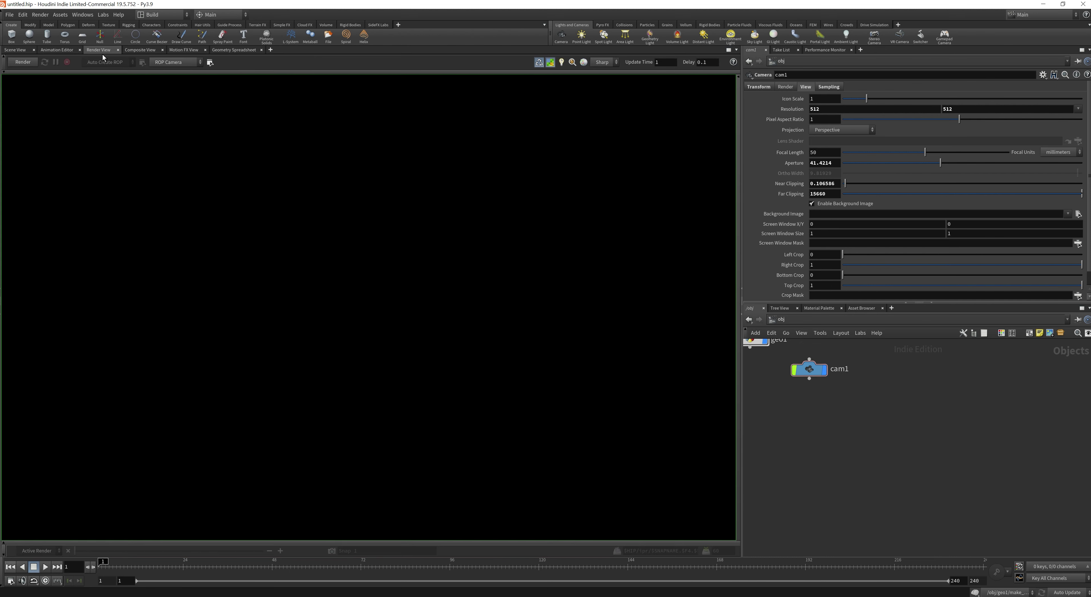
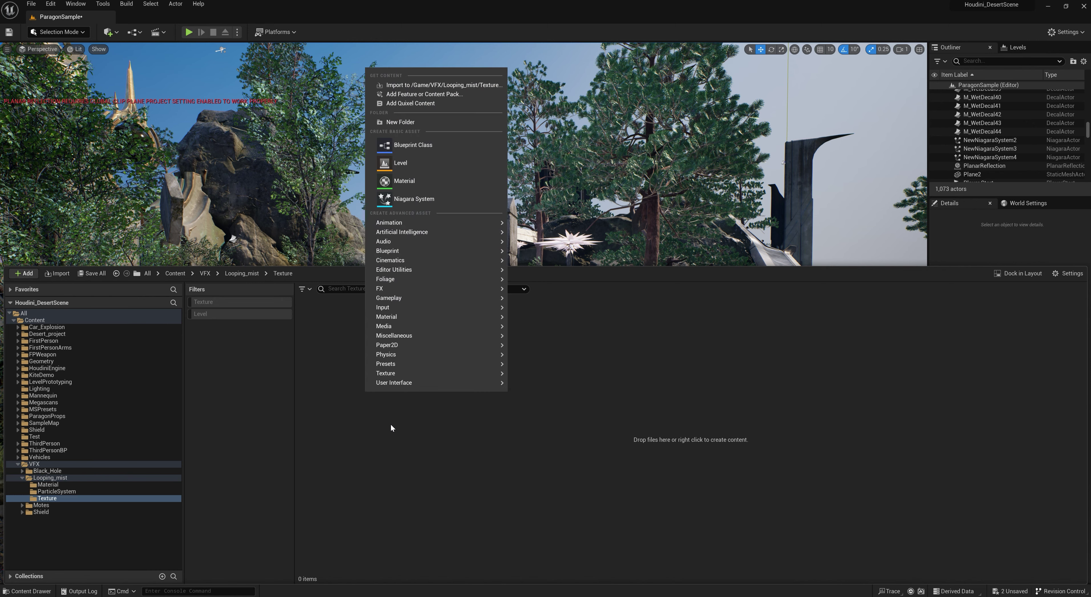
# In Unreal Editor, import Looping_smoke1.exr into the Looping_mist Texture folder and open the imported texture
pyautogui.click(433, 87)
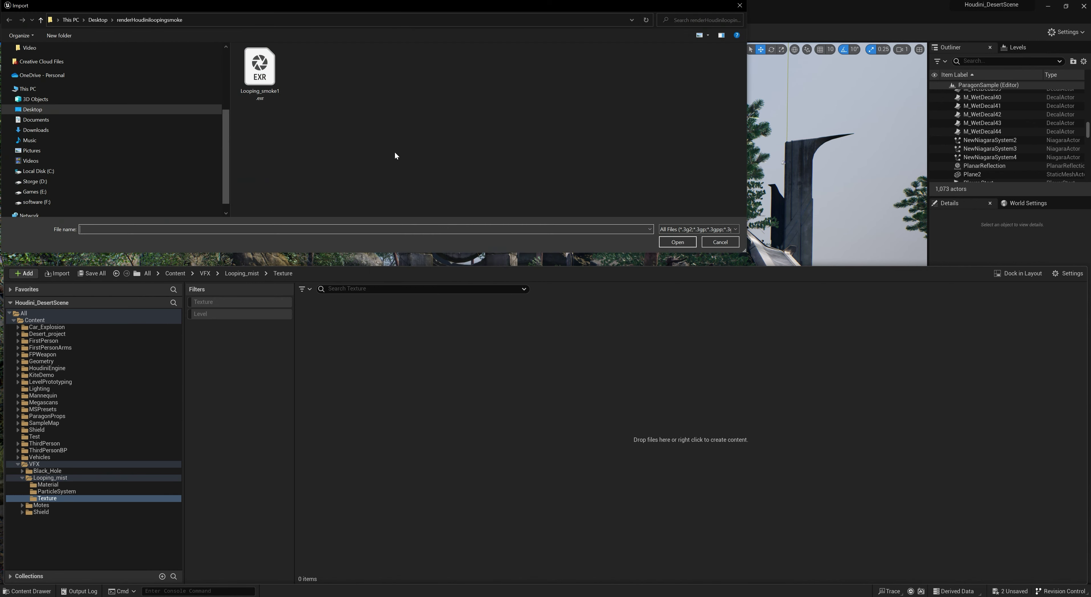
pyautogui.doubleClick(274, 84)
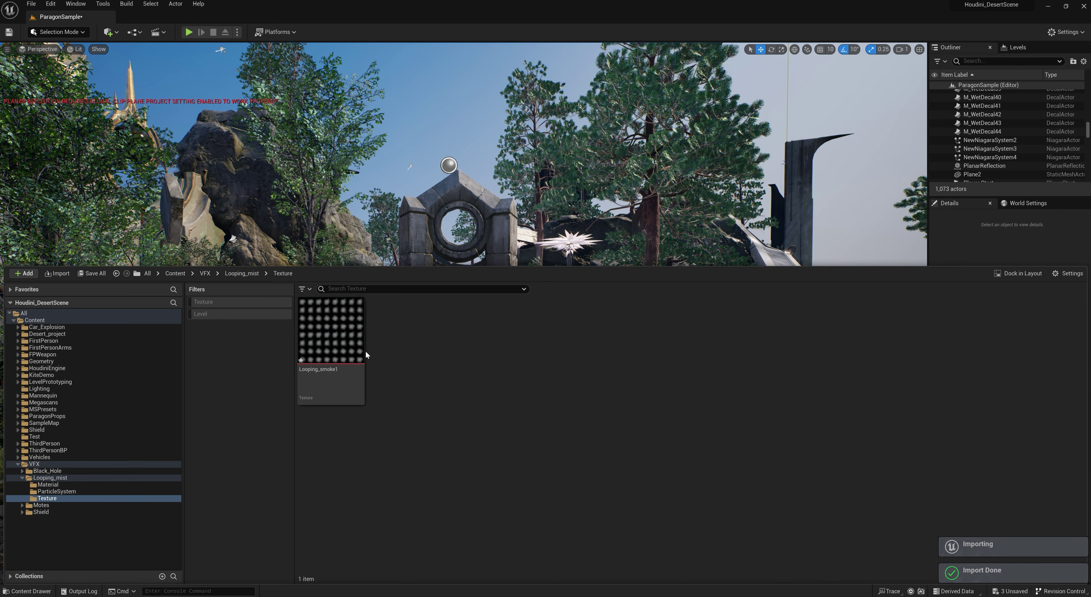
pyautogui.doubleClick(330, 335)
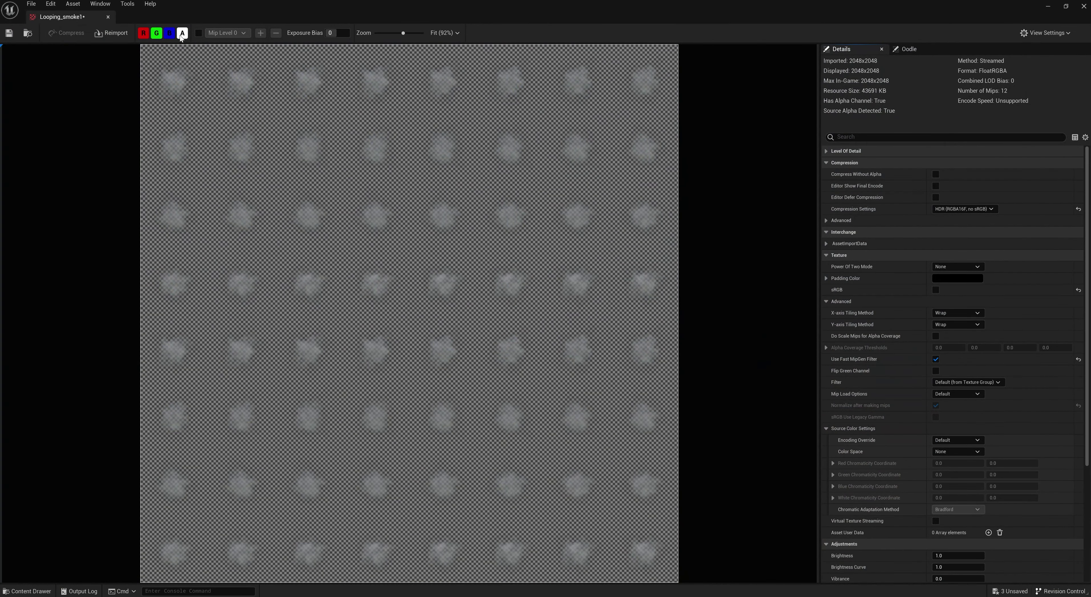
# Hide the alpha channel in the texture preview, inspect the smoke frames up close and save the texture
pyautogui.click(180, 35)
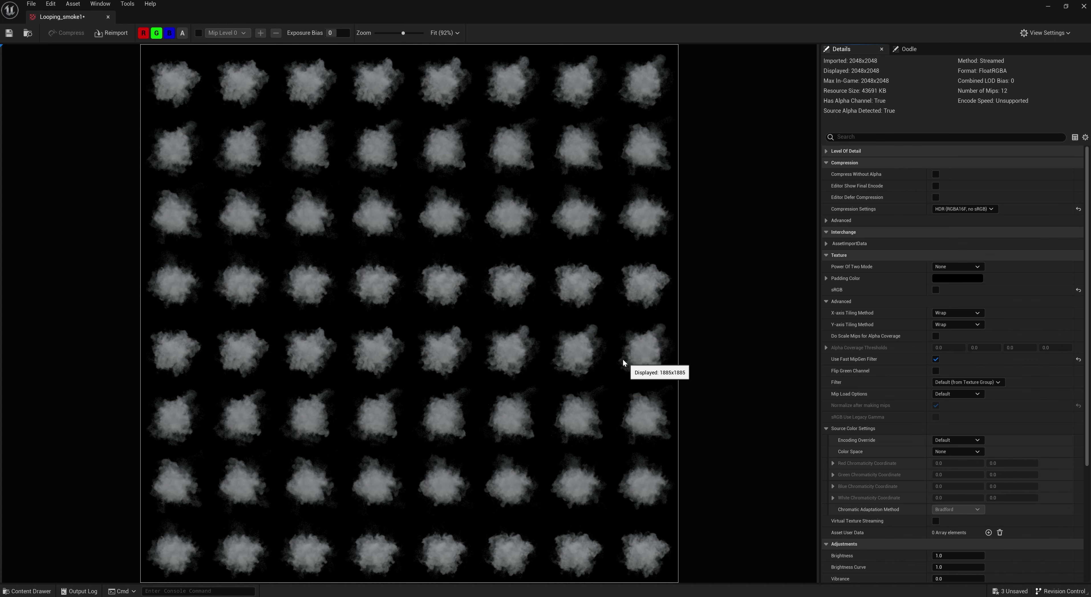
pyautogui.scroll(5, 412, 180)
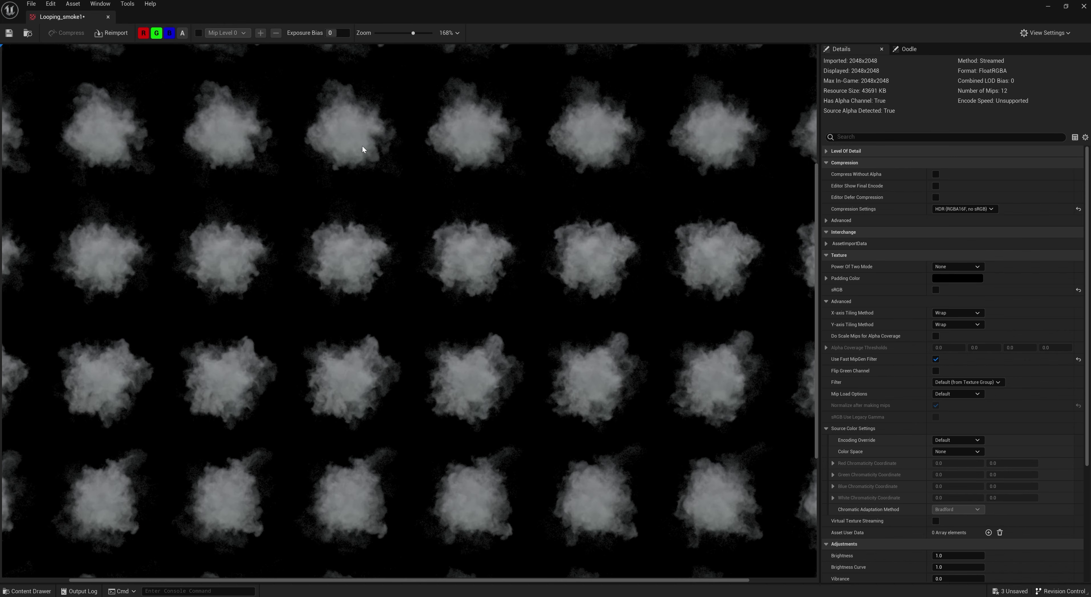
pyautogui.click(9, 34)
# Try LOD Bias values of 1 and 2 on the smoke texture and return it to 0
pyautogui.click(827, 151)
pyautogui.click(947, 175)
pyautogui.write('1')
pyautogui.press('Return')
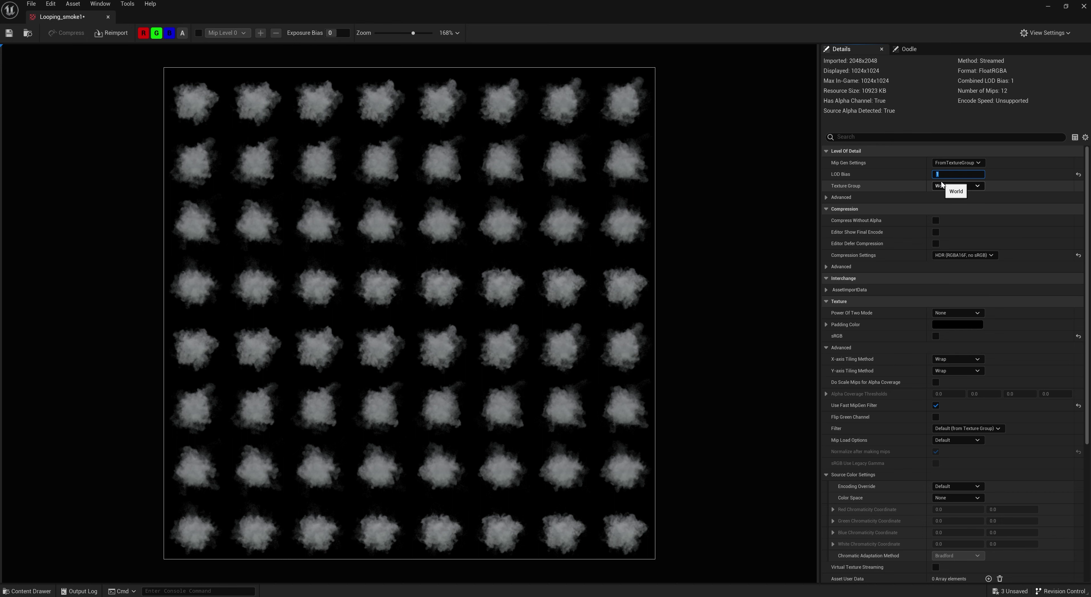
pyautogui.write('2')
pyautogui.press('Return')
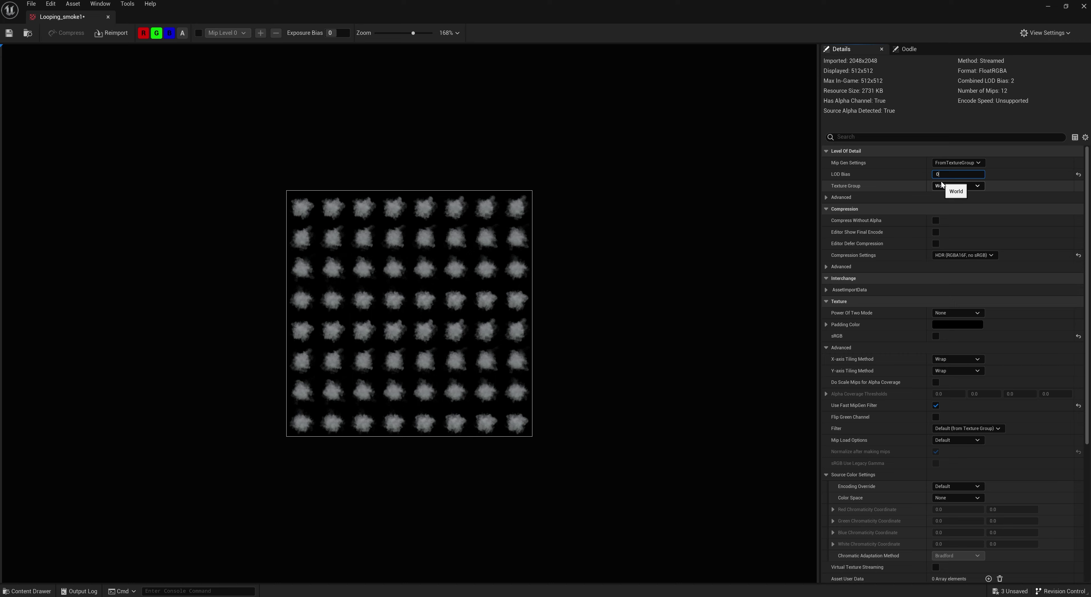
pyautogui.write('0')
pyautogui.press('Return')
# Save the Looping_smoke1 texture and close its editor window
pyautogui.scroll(-4, 610, 207)
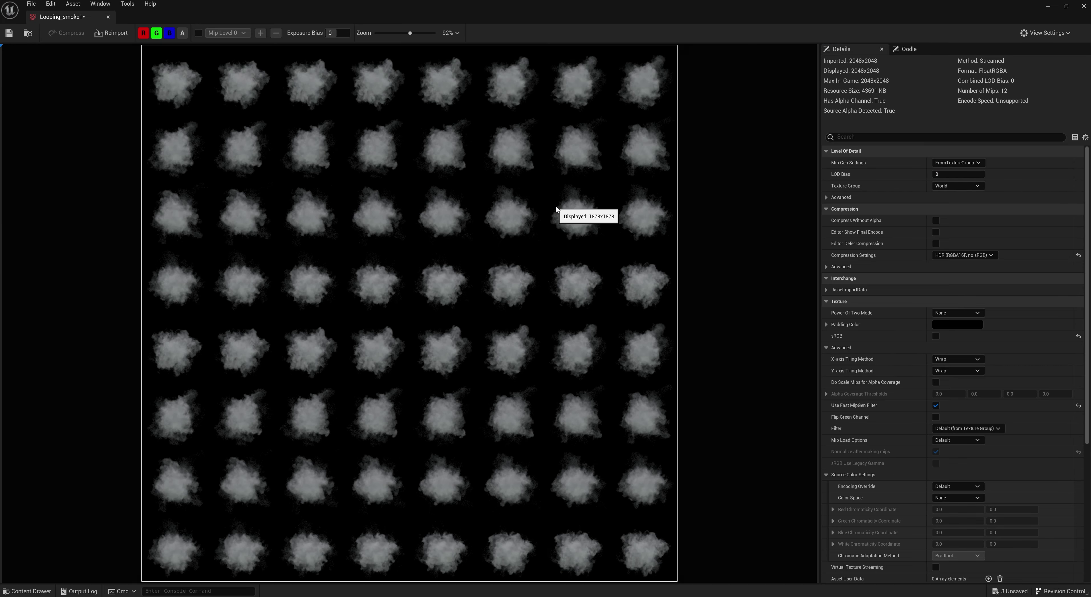
pyautogui.scroll(-2, 555, 205)
pyautogui.click(9, 34)
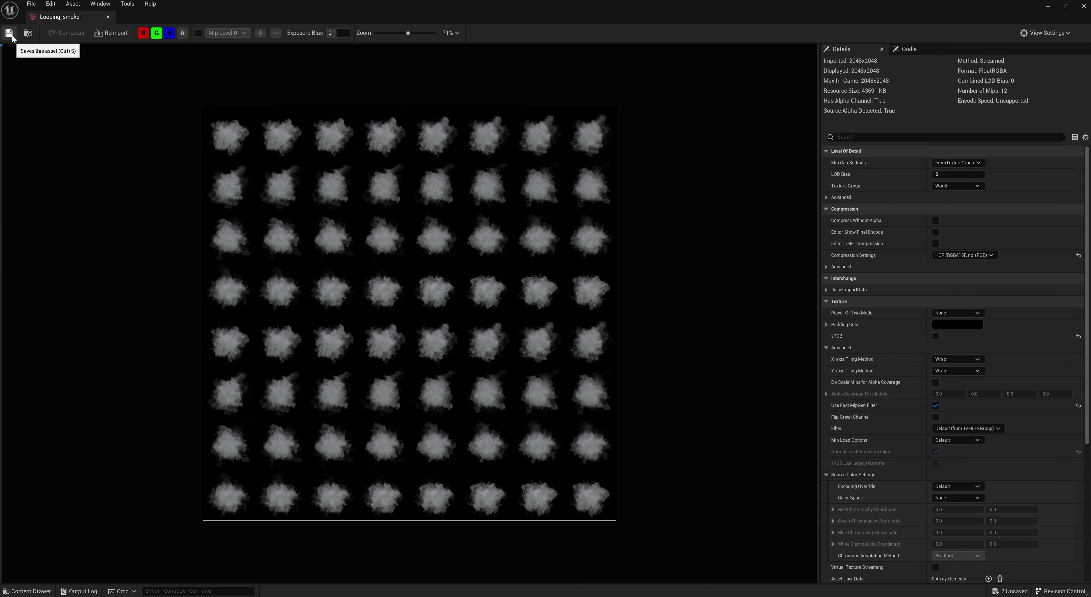
pyautogui.moveTo(1038, 9); pyautogui.dragTo(622, 110)
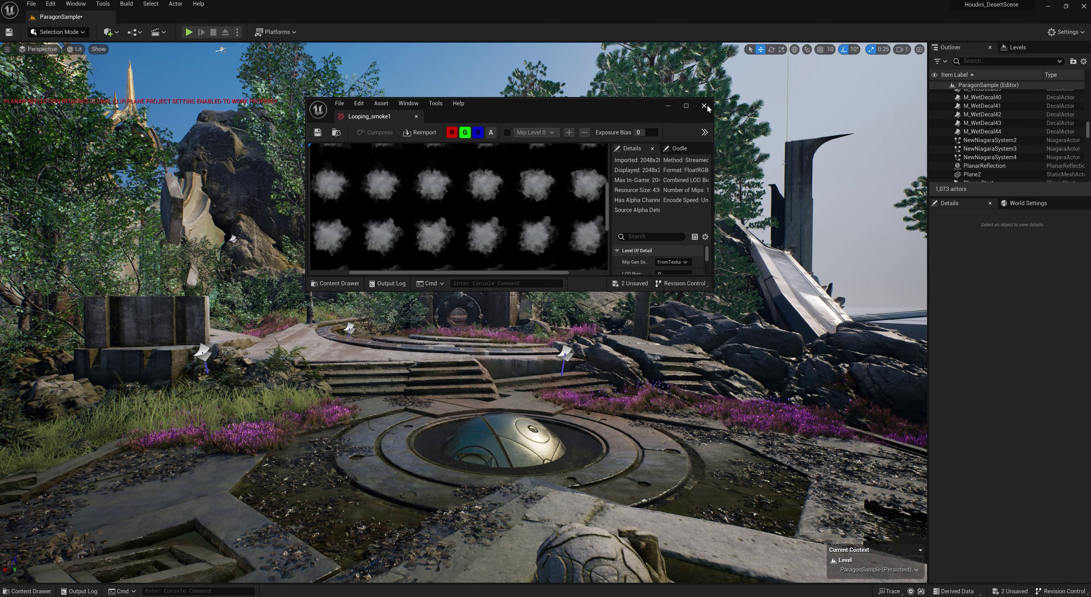
pyautogui.click(706, 105)
# Create a material named Looping_smoke in the Looping_mist Material folder and open it in a maximized editor
pyautogui.click(42, 590)
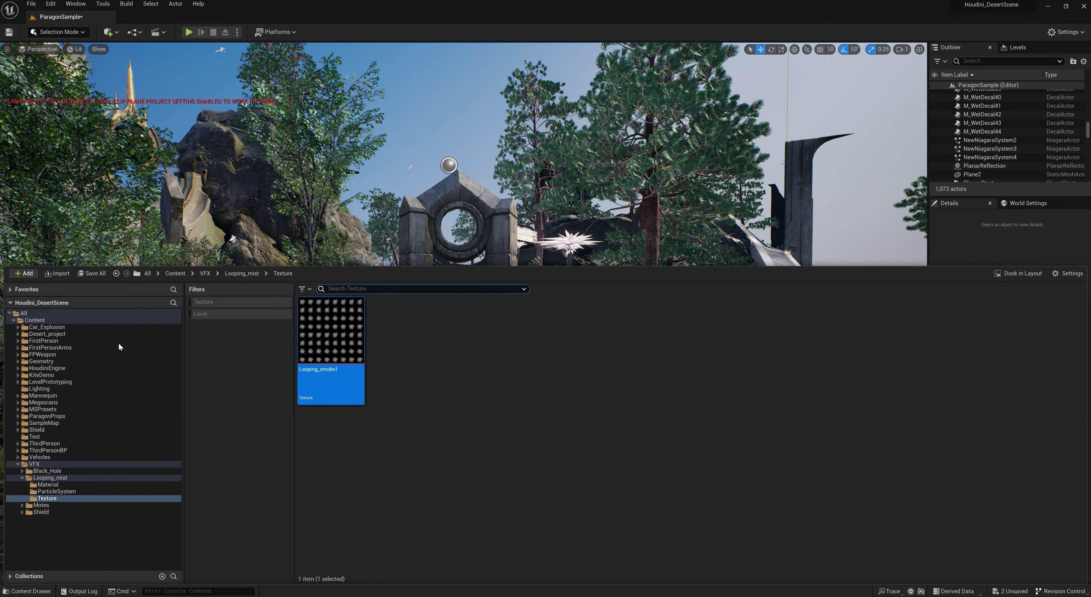
pyautogui.click(50, 484)
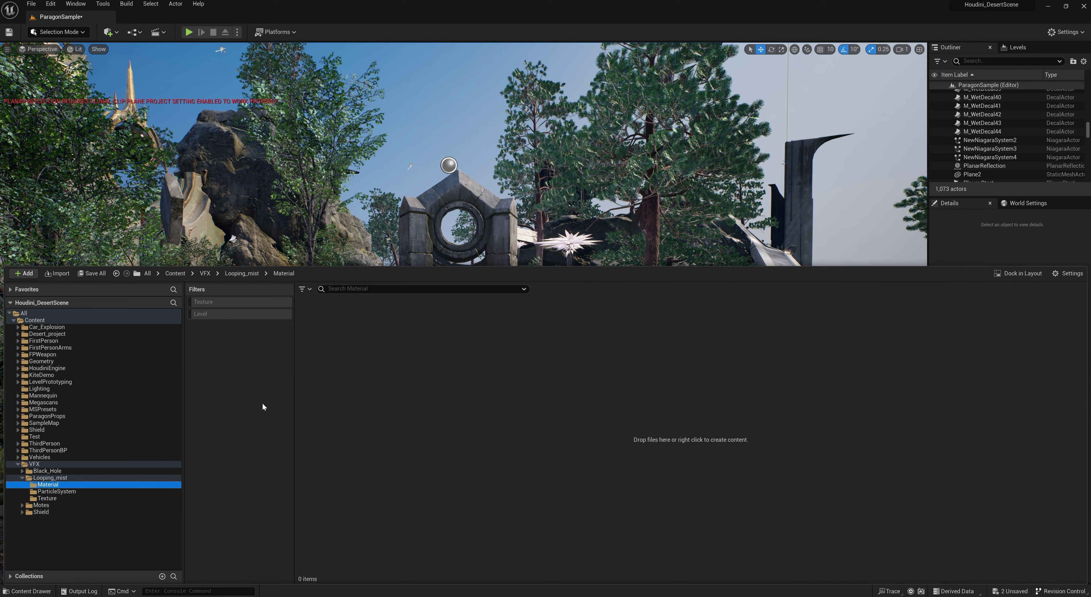
pyautogui.rightClick(339, 341)
pyautogui.click(402, 129)
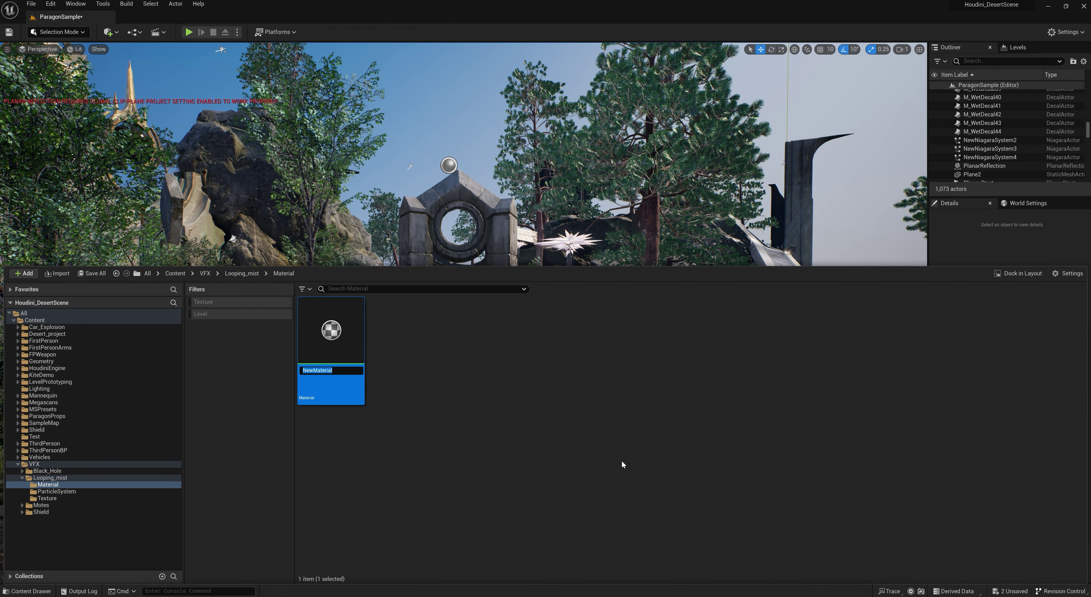
pyautogui.write('Looping_smoke')
pyautogui.press('Return')
pyautogui.press('Return')
pyautogui.click(687, 105)
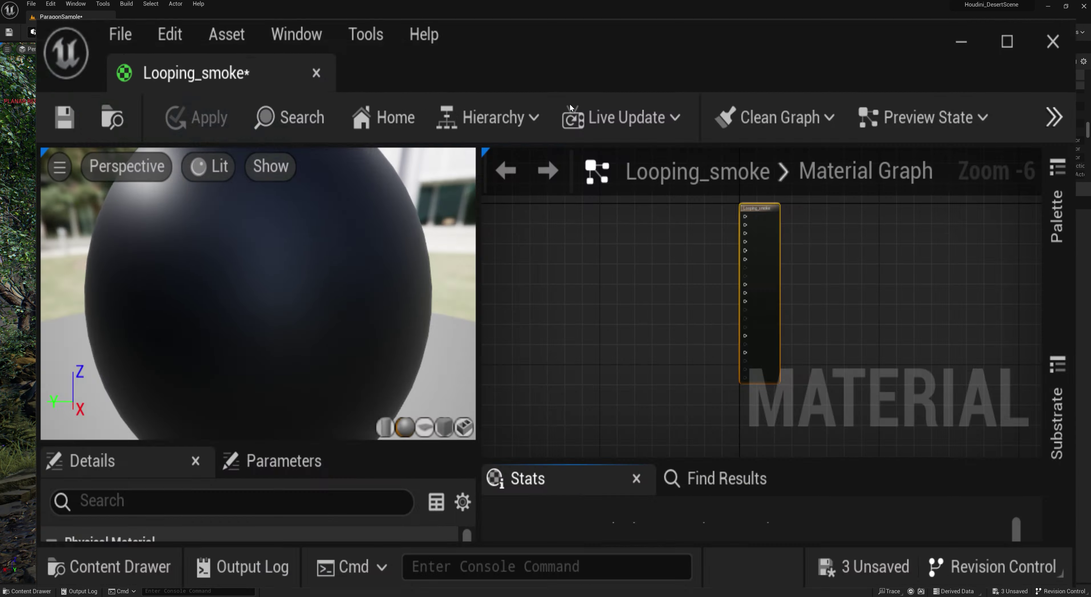
# Add a PixelDepth node to the material graph, to the left of the material output
pyautogui.moveTo(560, 180); pyautogui.dragTo(770, 328, button='right')
pyautogui.scroll(6, 734, 290)
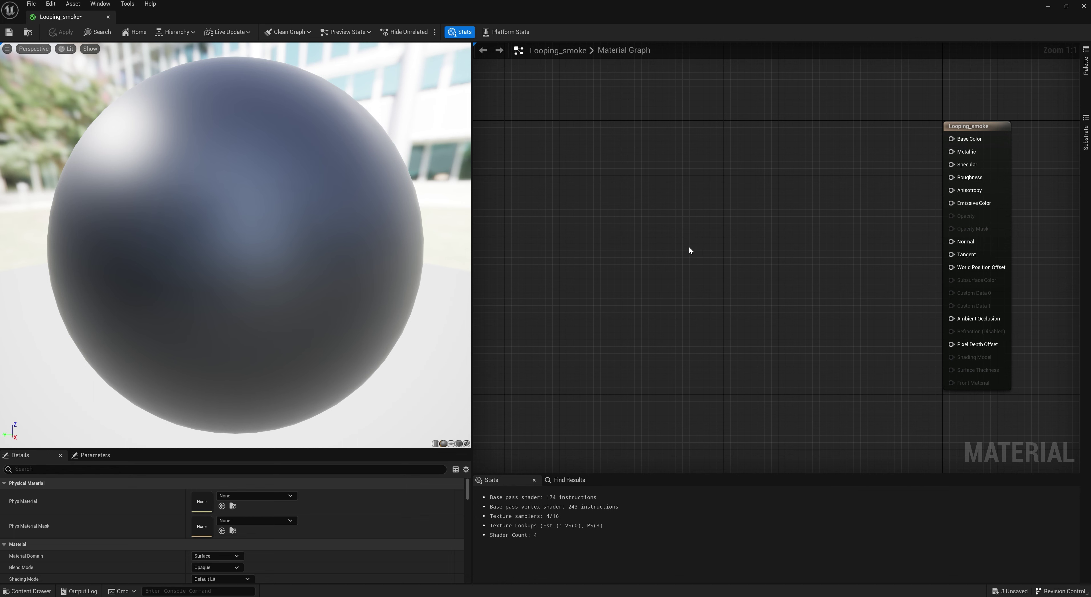
pyautogui.moveTo(735, 283); pyautogui.dragTo(670, 272, button='right')
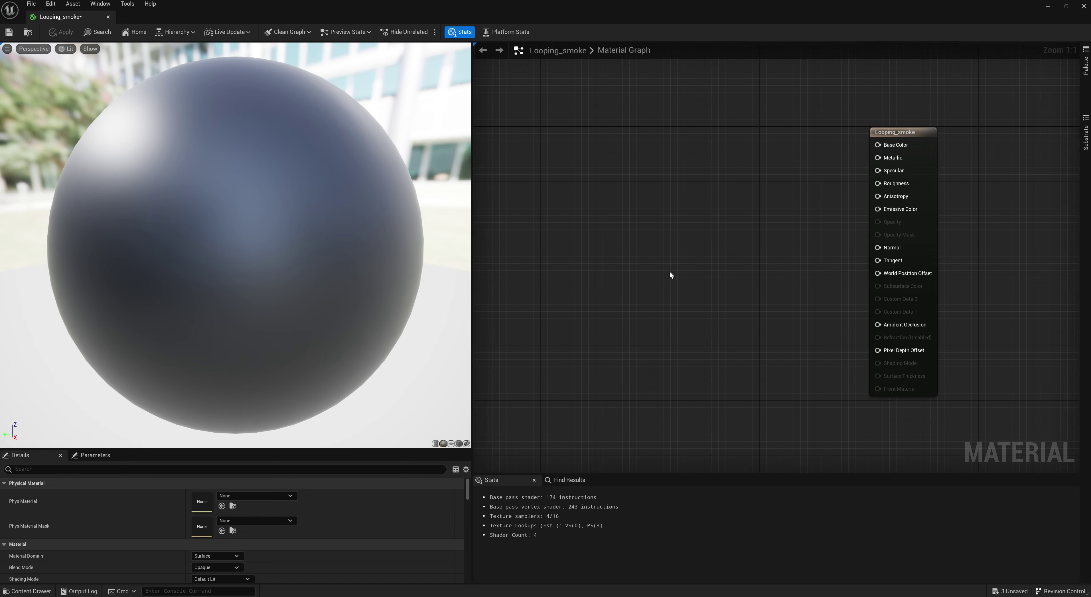
pyautogui.rightClick(641, 252)
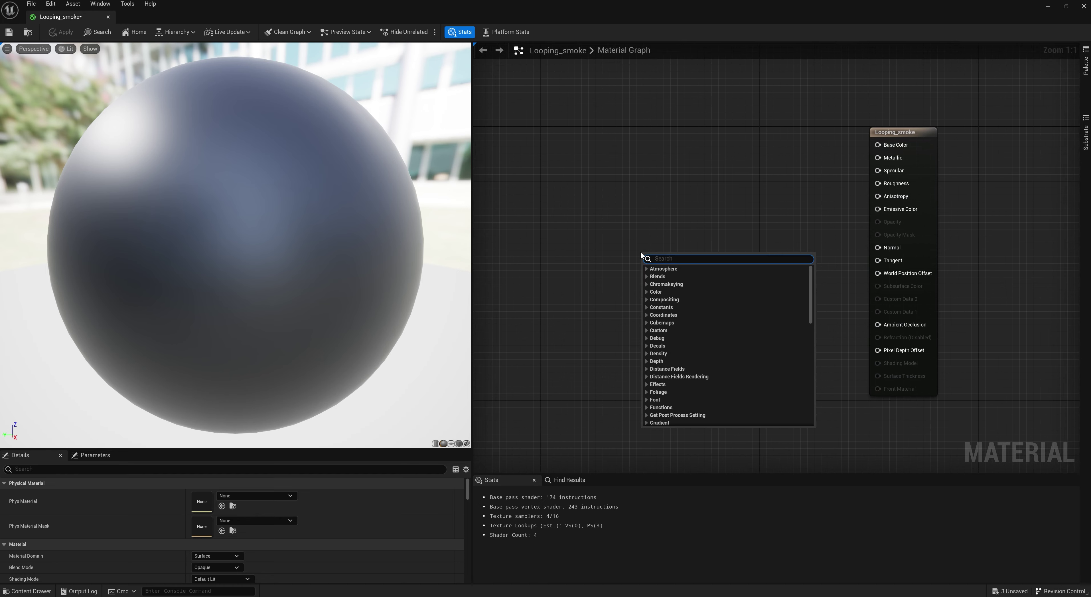
pyautogui.write('pixeldepth')
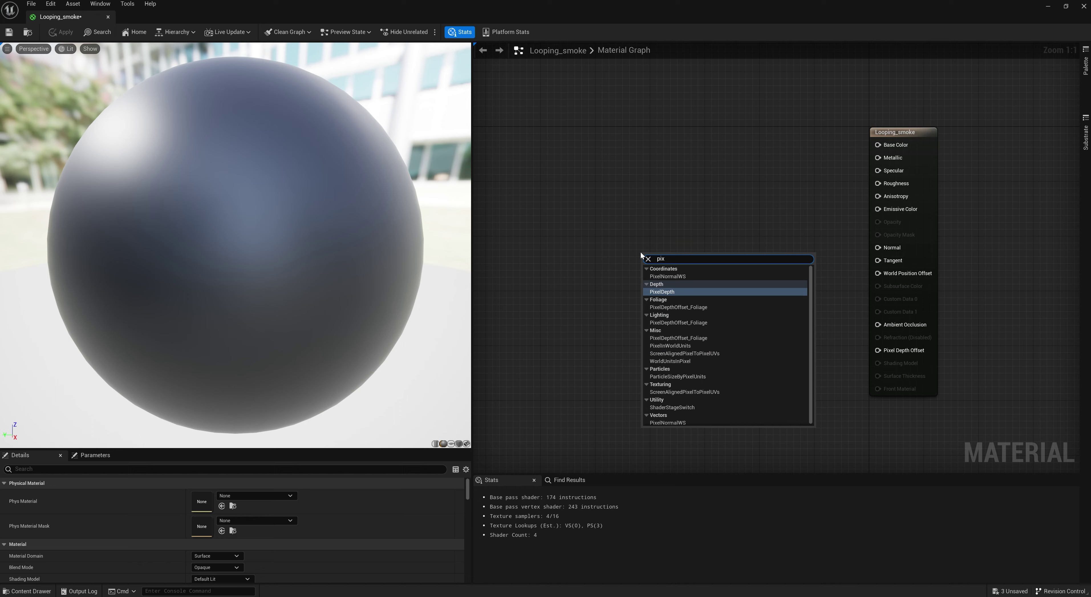
pyautogui.press('Return')
# Add a SphereMask node and place it to the right of PixelDepth
pyautogui.moveTo(774, 313); pyautogui.dragTo(679, 295, button='right')
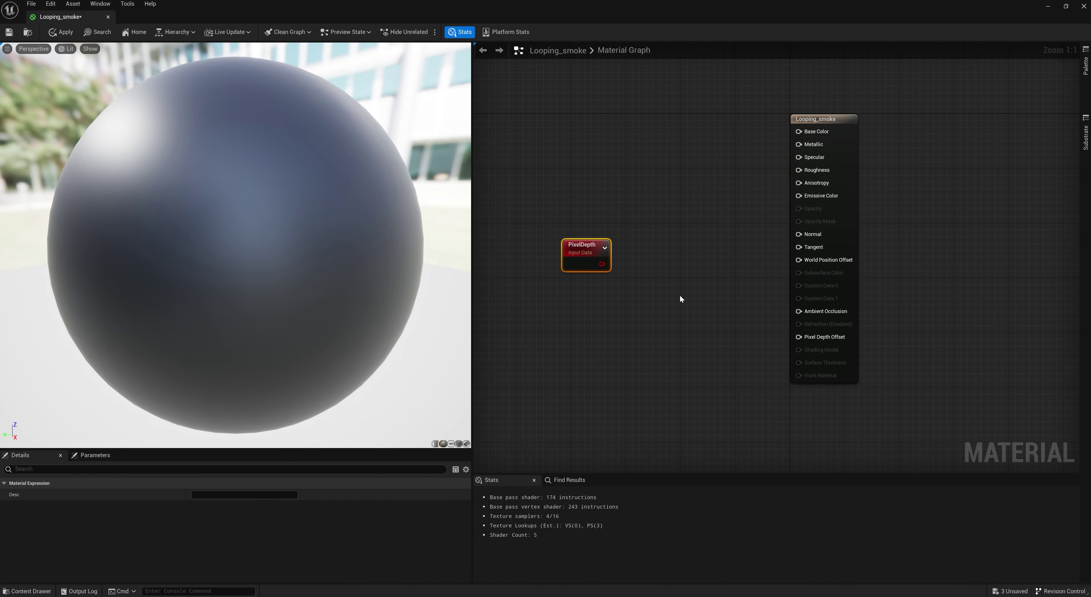
pyautogui.rightClick(667, 290)
pyautogui.write('spheremask')
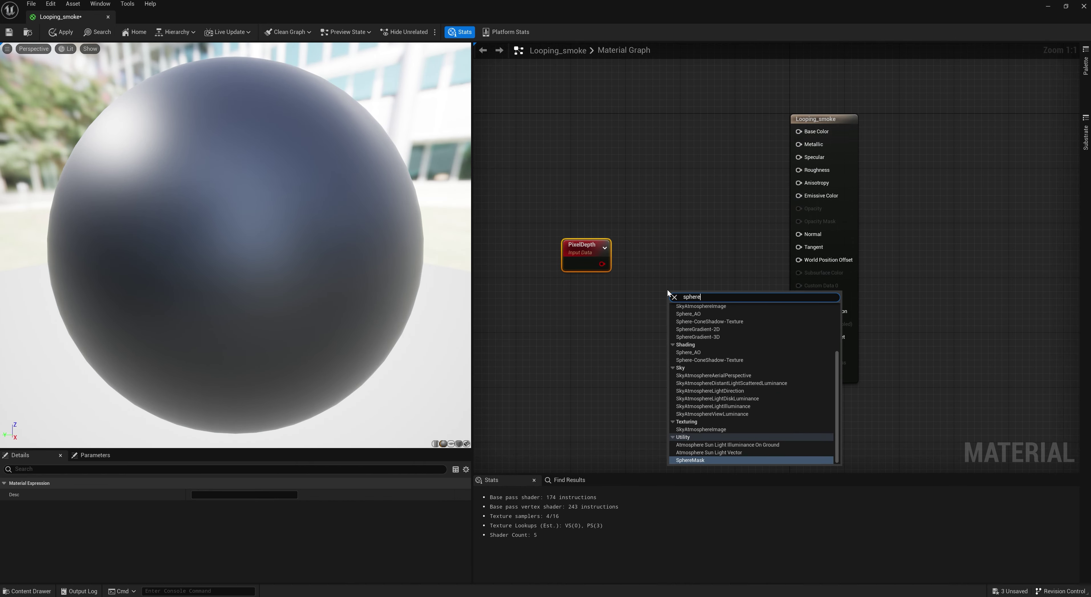
pyautogui.press('Return')
pyautogui.moveTo(691, 297); pyautogui.dragTo(684, 264)
# Move the material output node farther right and add a OneMinus (1-x) node between it and SphereMask
pyautogui.moveTo(844, 121); pyautogui.dragTo(1026, 117)
pyautogui.rightClick(803, 256)
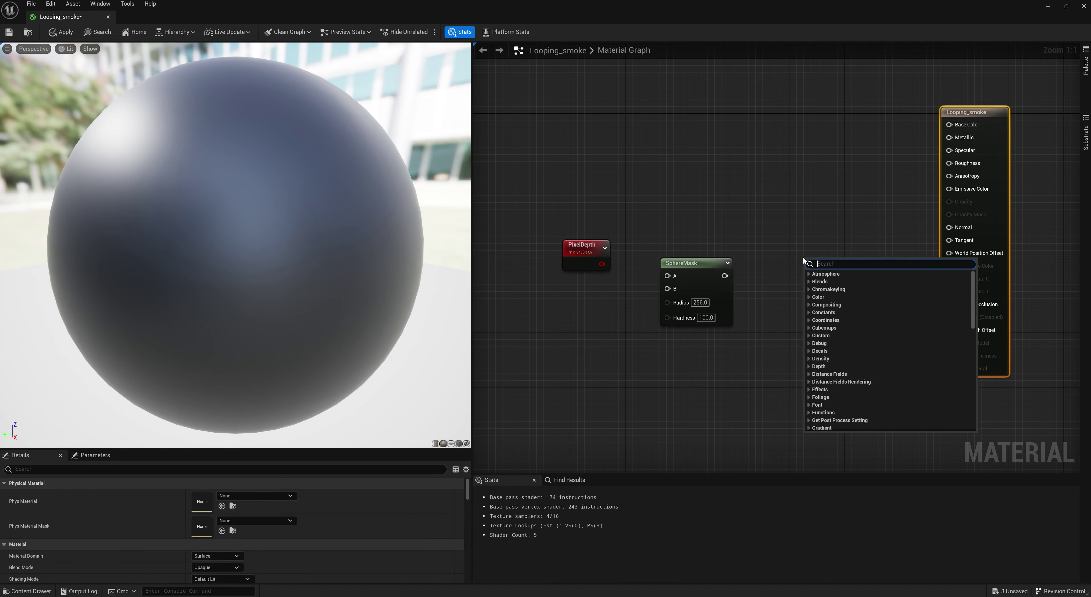
pyautogui.write('one')
pyautogui.press('Return')
pyautogui.click(579, 295)
pyautogui.press('2')
pyautogui.click(582, 293)
pyautogui.hotkey('ctrl', 'z')
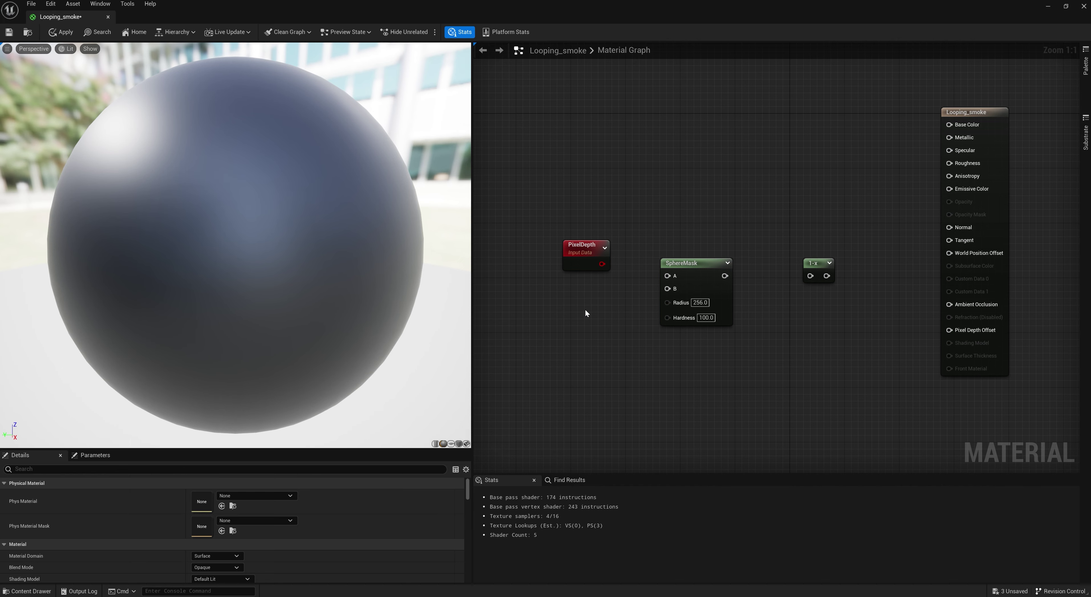
# Add a Constant node below PixelDepth, and connect PixelDepth to SphereMask's A input and the constant to B
pyautogui.press('1')
pyautogui.click(590, 302)
pyautogui.moveTo(637, 309); pyautogui.dragTo(596, 308)
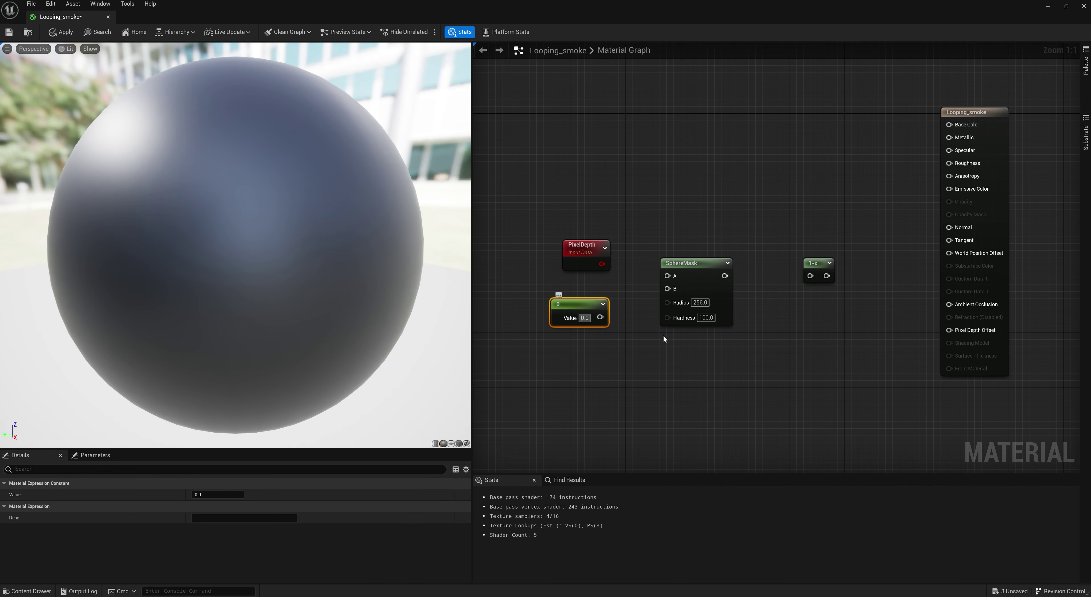
pyautogui.moveTo(601, 264); pyautogui.dragTo(667, 276)
pyautogui.moveTo(727, 231); pyautogui.dragTo(698, 225, button='right')
pyautogui.moveTo(571, 312); pyautogui.dragTo(637, 283)
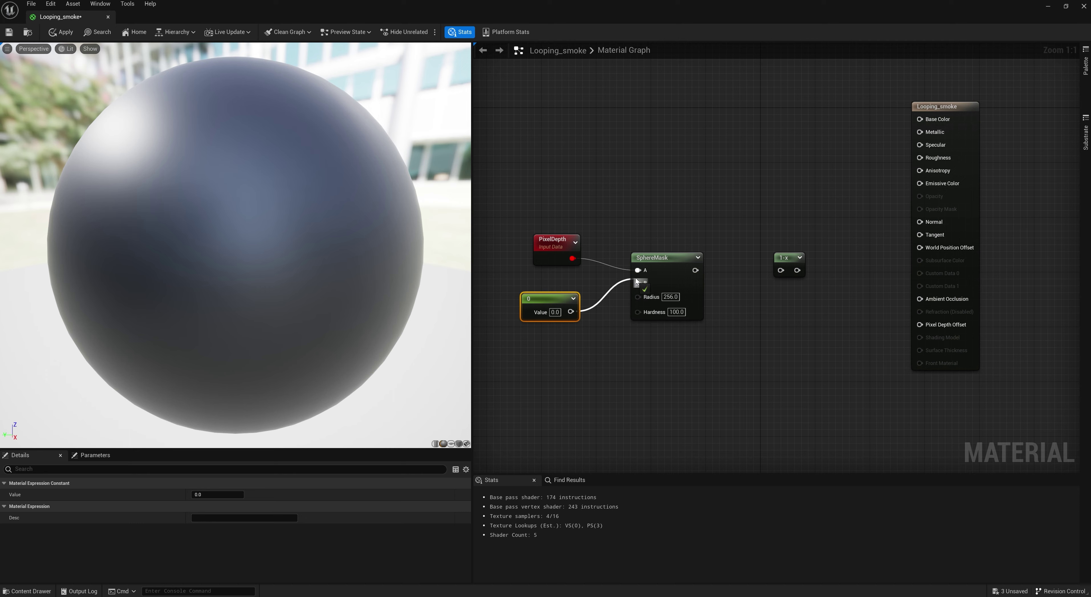
# Set the Constant node's value to 20
pyautogui.click(555, 298)
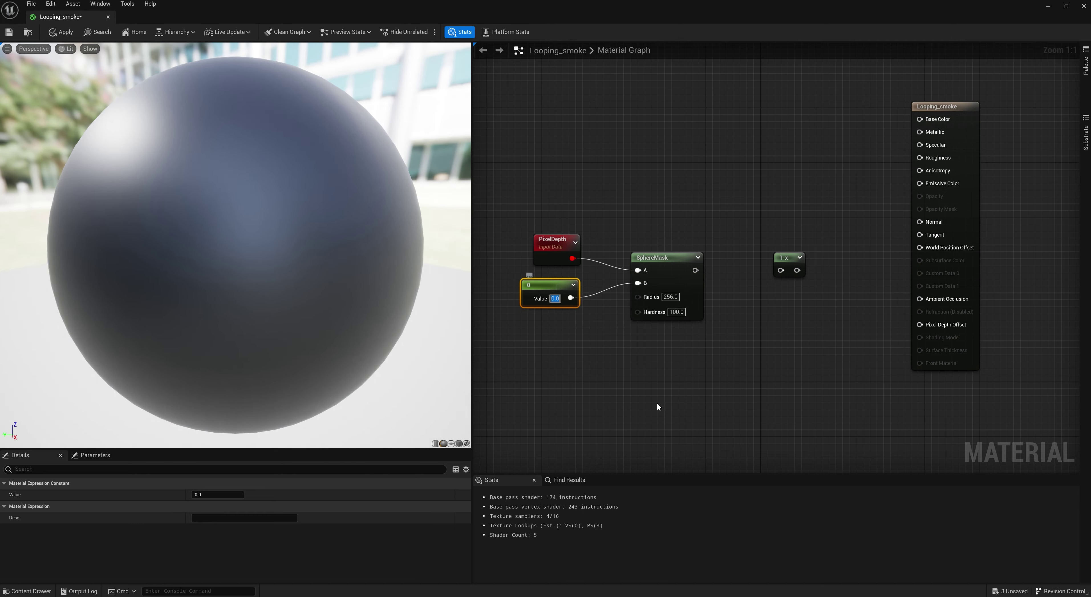
pyautogui.write('20')
pyautogui.press('Return')
# Preview the SphereMask node and set its Hardness to 20 and Radius to 1500
pyautogui.rightClick(680, 257)
pyautogui.click(727, 270)
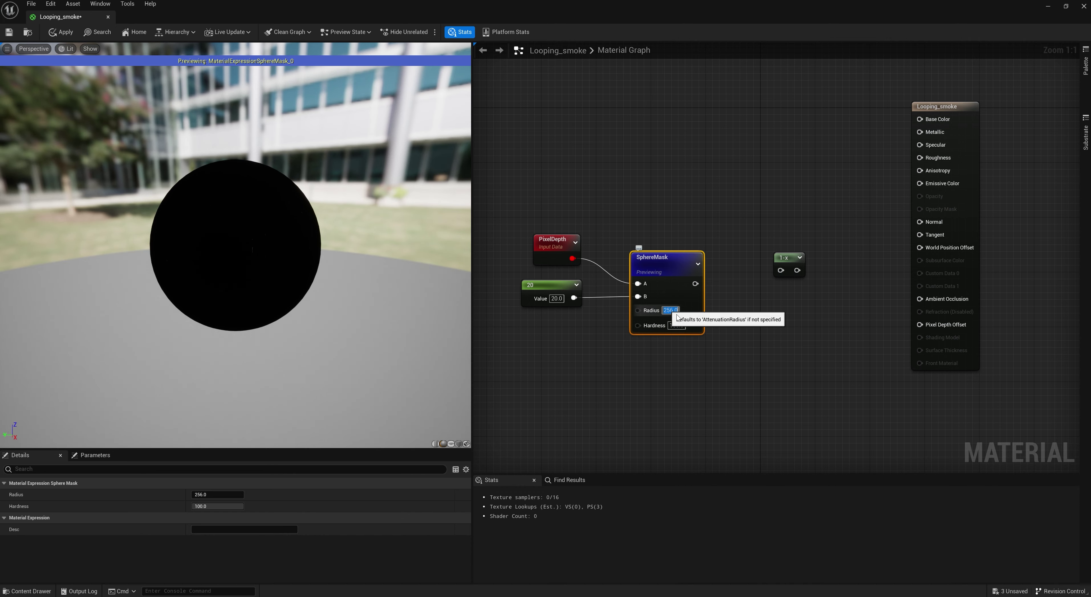
pyautogui.click(682, 327)
pyautogui.write('20')
pyautogui.press('Return')
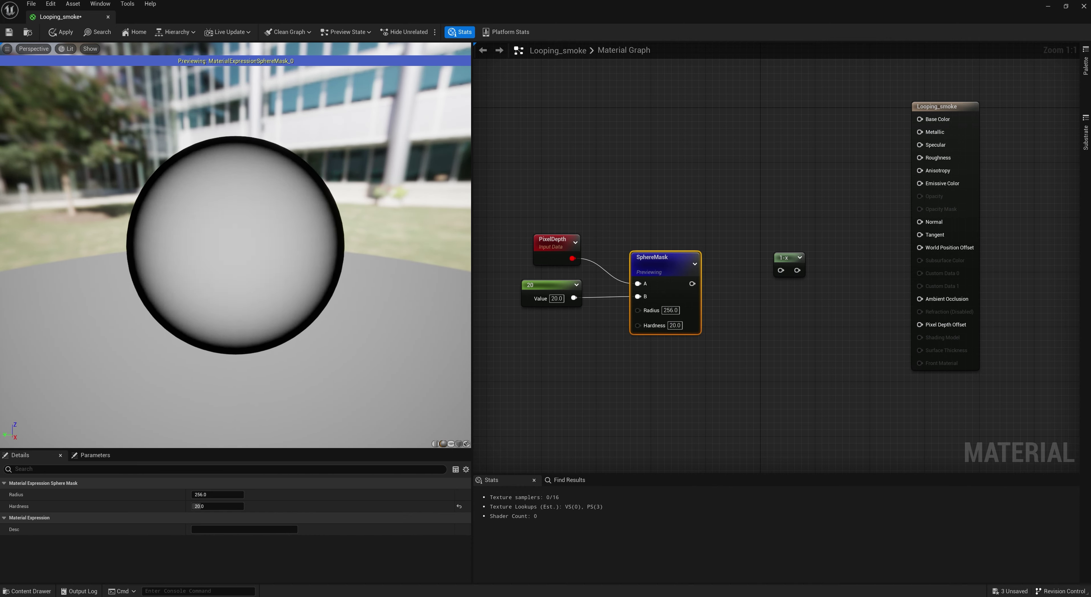
pyautogui.click(670, 310)
pyautogui.write('1500')
pyautogui.press('Return')
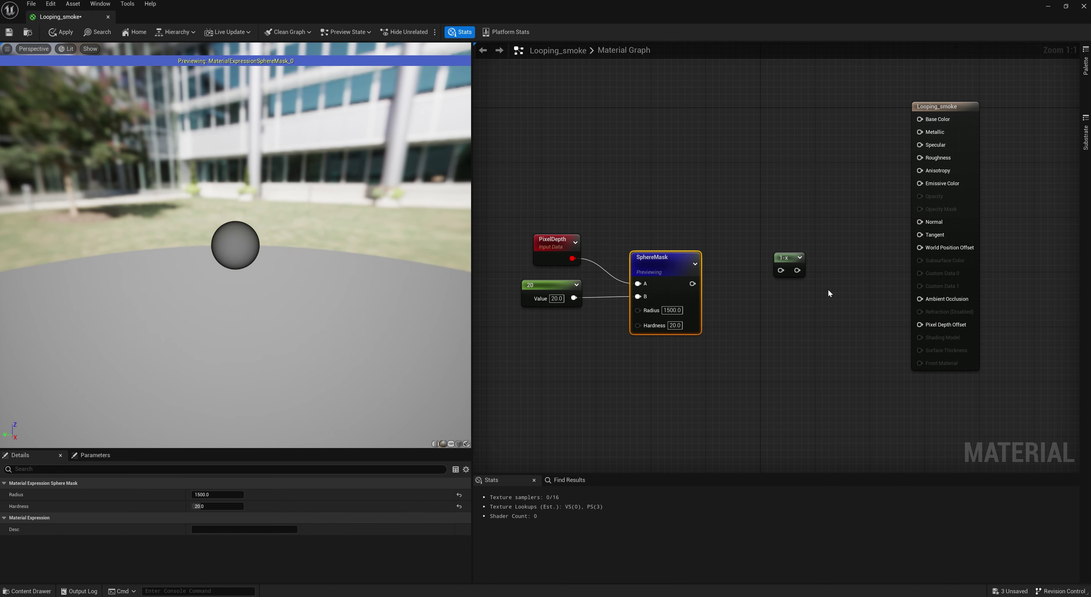
# Connect SphereMask's output to the 1-x node and preview the 1-x result on the sphere
pyautogui.moveTo(693, 283); pyautogui.dragTo(780, 270)
pyautogui.rightClick(784, 262)
pyautogui.click(831, 276)
pyautogui.moveTo(222, 301); pyautogui.dragTo(248, 266, button='right')
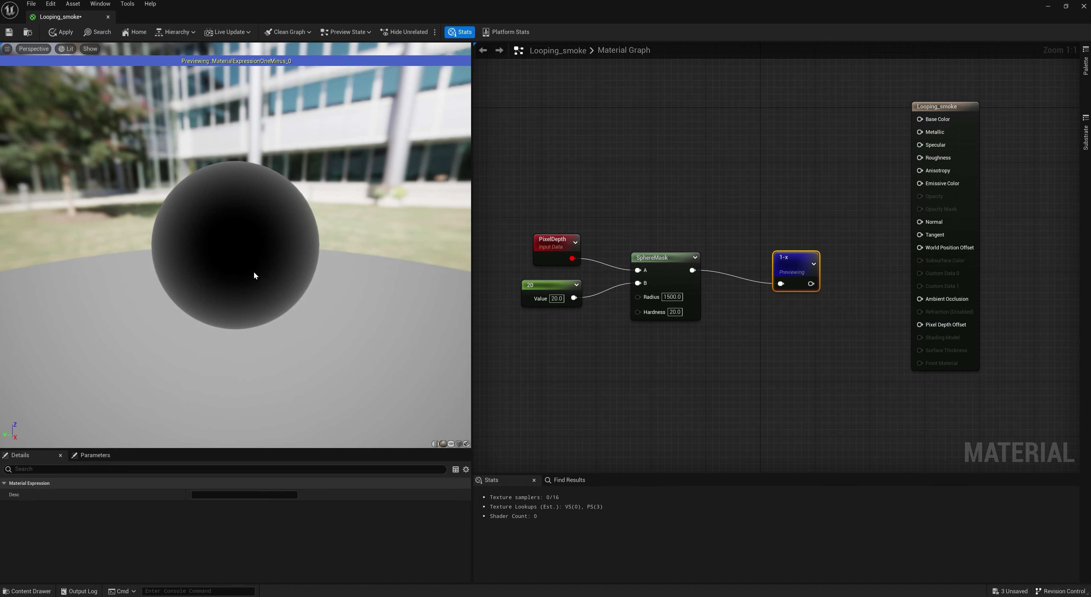
# Move the connected depth mask nodes together down and left of the material output, and stop previewing the 1-x node
pyautogui.moveTo(586, 384); pyautogui.dragTo(584, 386, button='right')
pyautogui.moveTo(757, 356); pyautogui.dragTo(789, 402, button='right')
pyautogui.moveTo(543, 255); pyautogui.dragTo(856, 414)
pyautogui.moveTo(820, 323); pyautogui.dragTo(733, 426)
pyautogui.click(719, 352)
pyautogui.moveTo(648, 372); pyautogui.dragTo(734, 238, button='right')
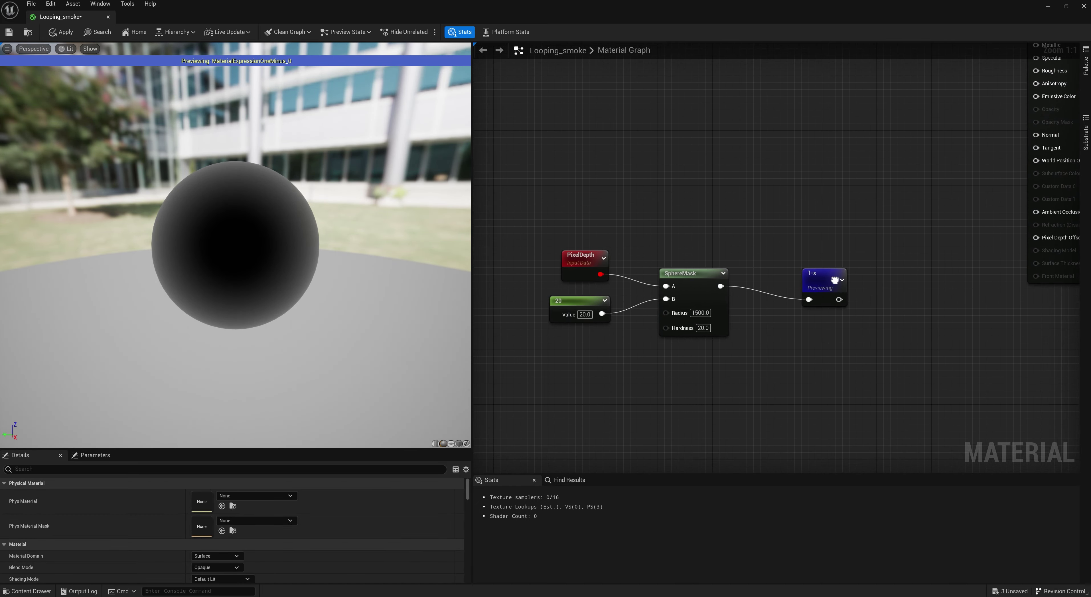
pyautogui.rightClick(835, 280)
pyautogui.click(882, 296)
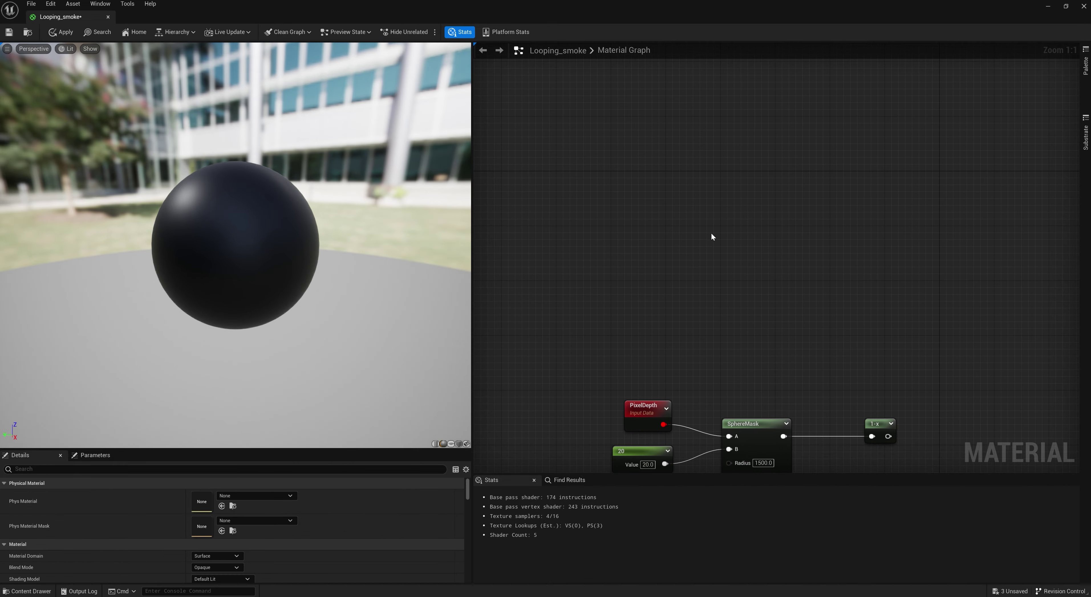
# Add a Texture Sample node above the depth mask nodes and assign it the Looping_smoke1 texture
pyautogui.press('t')
pyautogui.click(680, 194)
pyautogui.moveTo(723, 203); pyautogui.dragTo(686, 207)
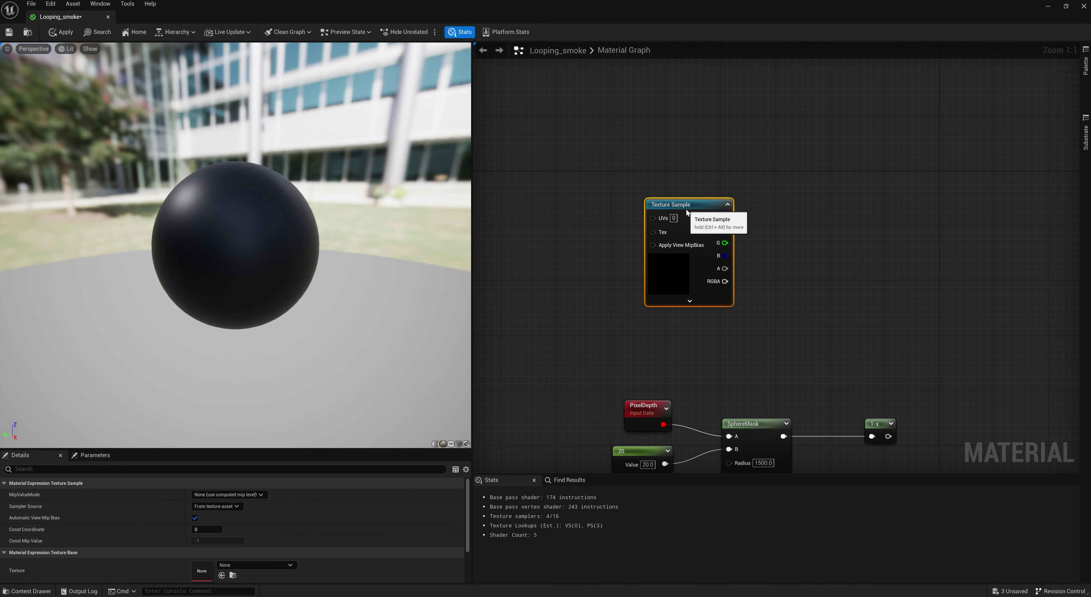
pyautogui.click(261, 563)
pyautogui.write('lo')
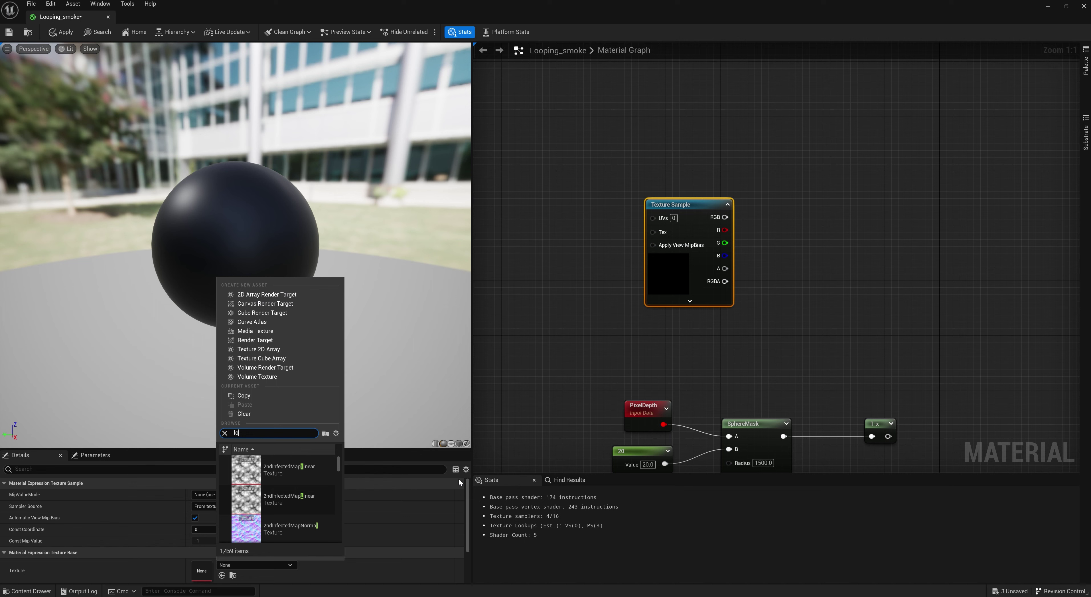
pyautogui.write('oping smoke')
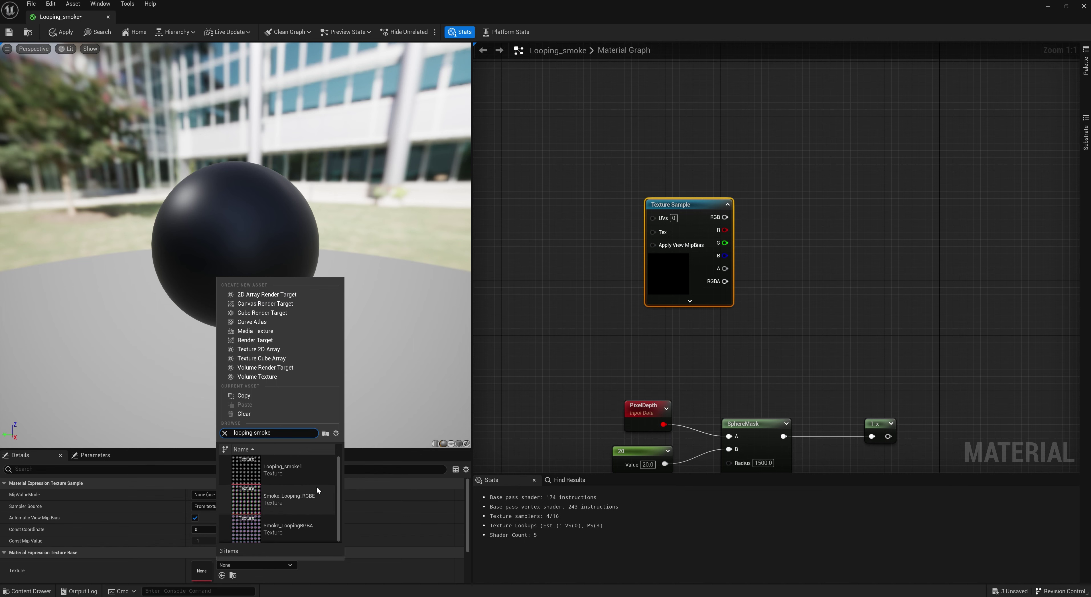
pyautogui.click(297, 469)
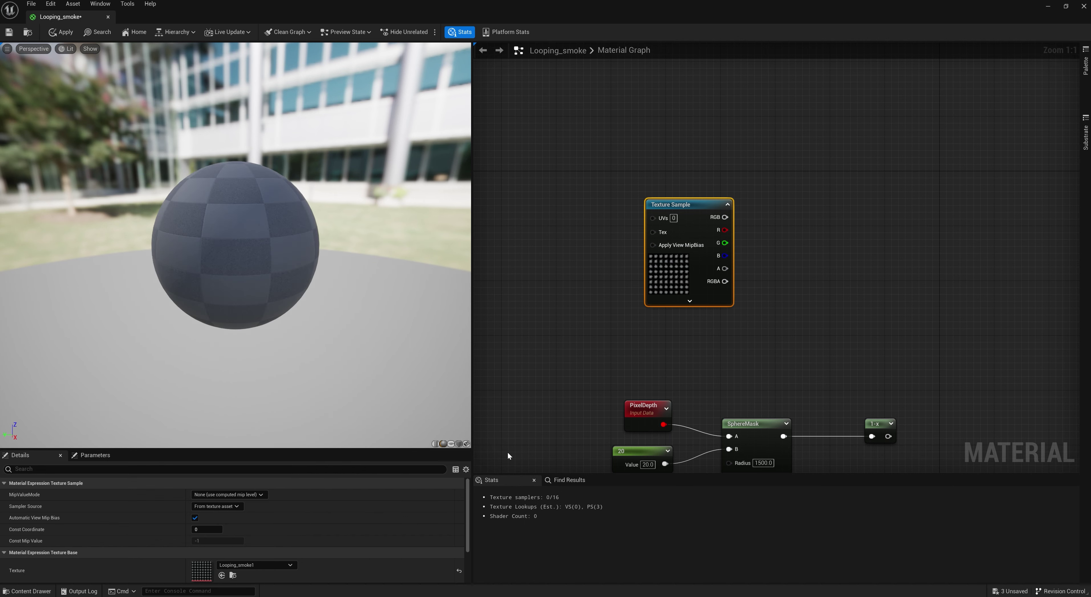
pyautogui.moveTo(810, 256); pyautogui.dragTo(759, 289, button='right')
pyautogui.moveTo(616, 315); pyautogui.dragTo(582, 349)
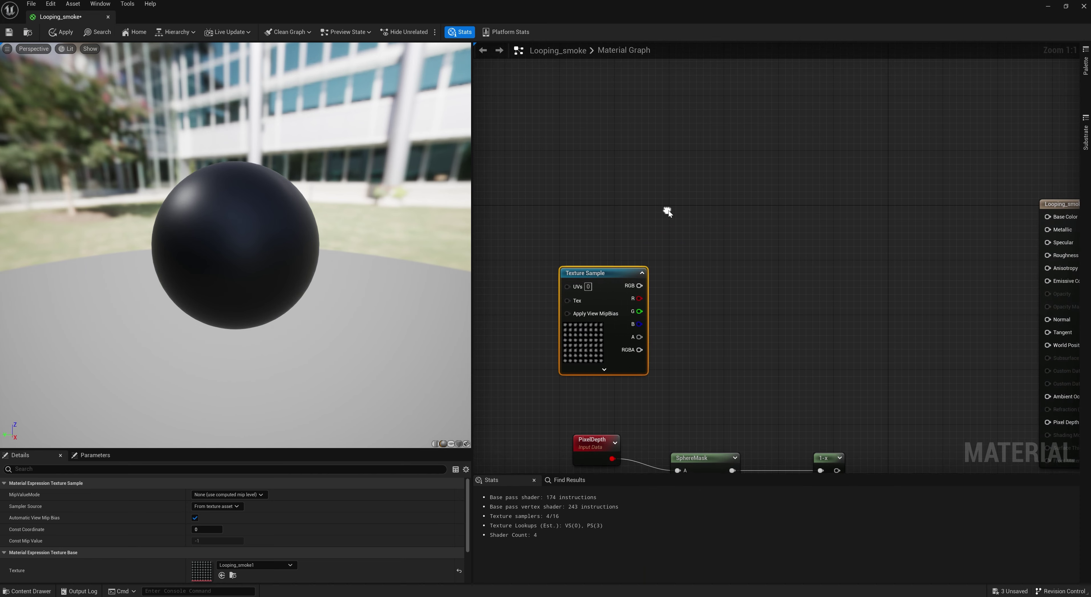
# Add a Particle Color node above the Texture Sample node
pyautogui.rightClick(667, 209)
pyautogui.write('particle')
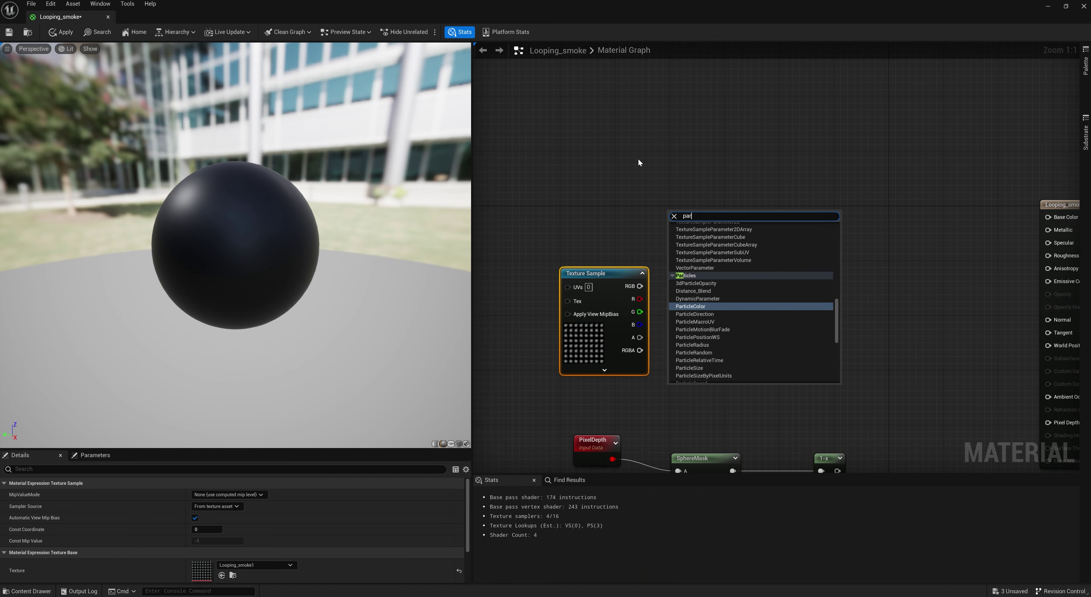
pyautogui.press('Return')
pyautogui.moveTo(674, 256); pyautogui.dragTo(585, 172)
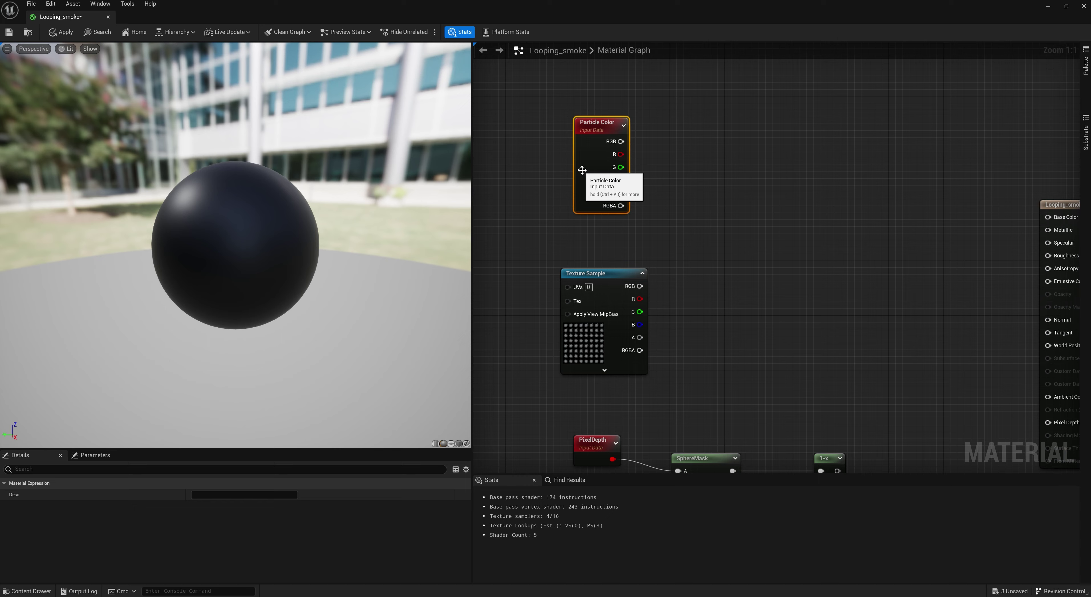
pyautogui.click(733, 262)
# Place three Multiply nodes between the source nodes and the material output
pyautogui.moveTo(768, 247); pyautogui.dragTo(719, 244, button='right')
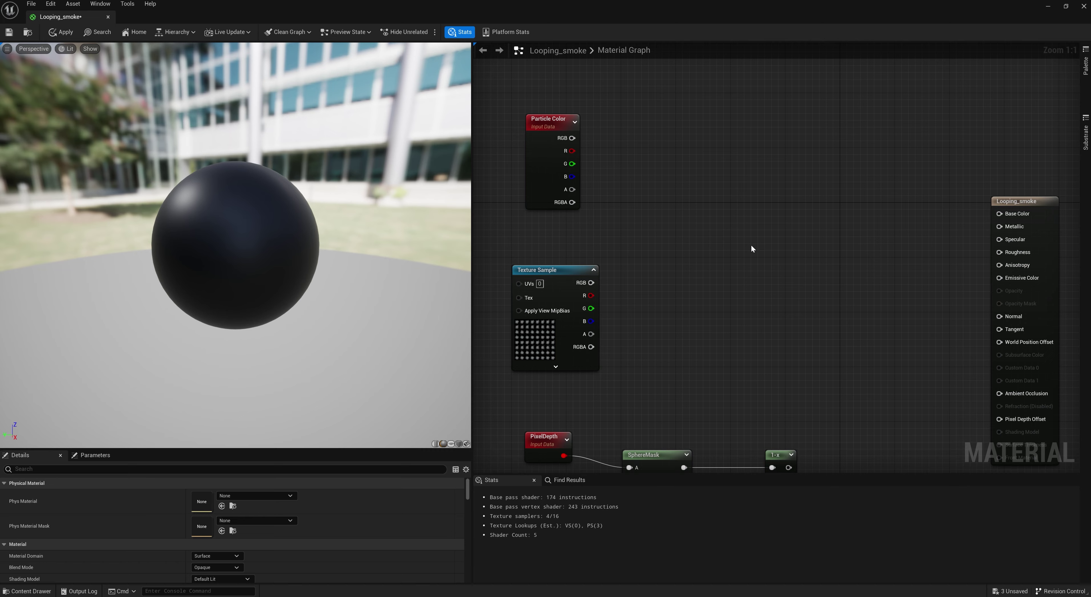
pyautogui.press('m')
pyautogui.click(726, 251)
pyautogui.click(717, 189)
pyautogui.click(841, 292)
pyautogui.moveTo(762, 302); pyautogui.dragTo(795, 256, button='right')
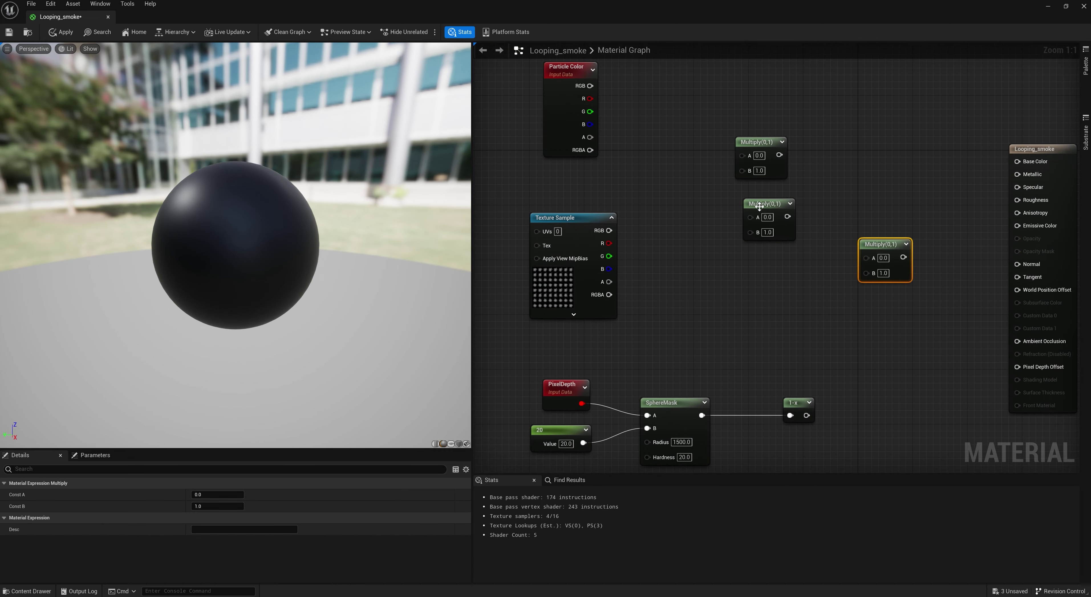
# Multiply Particle Color RGB with the texture's RGB and Particle Color alpha with the texture's alpha, arranging the alpha Multiply below the RGB one
pyautogui.moveTo(759, 205); pyautogui.dragTo(590, 86)
pyautogui.moveTo(609, 230); pyautogui.dragTo(737, 263)
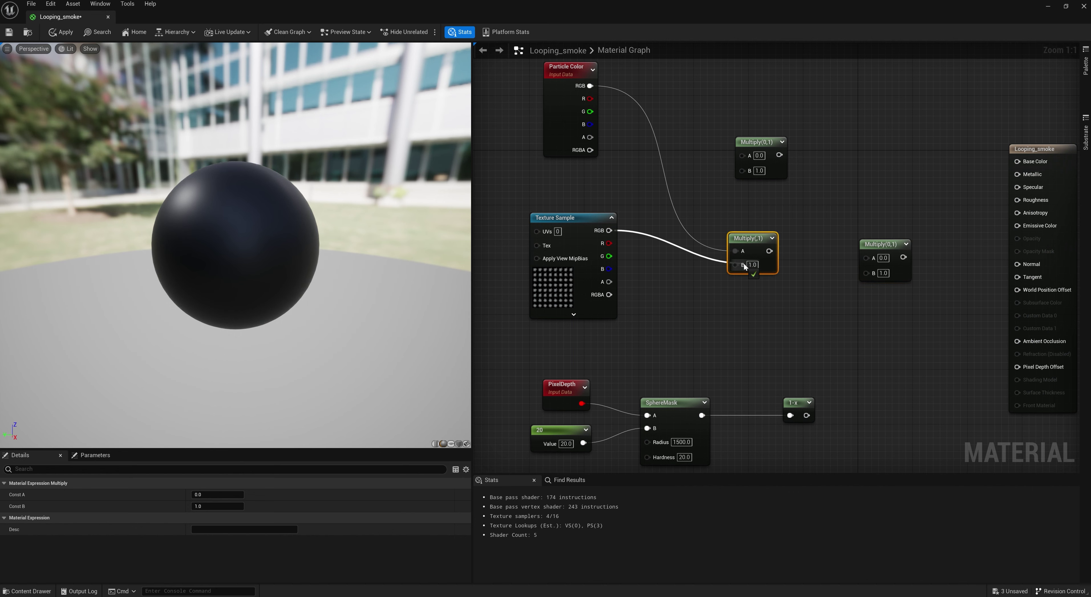
pyautogui.moveTo(742, 170); pyautogui.dragTo(609, 281)
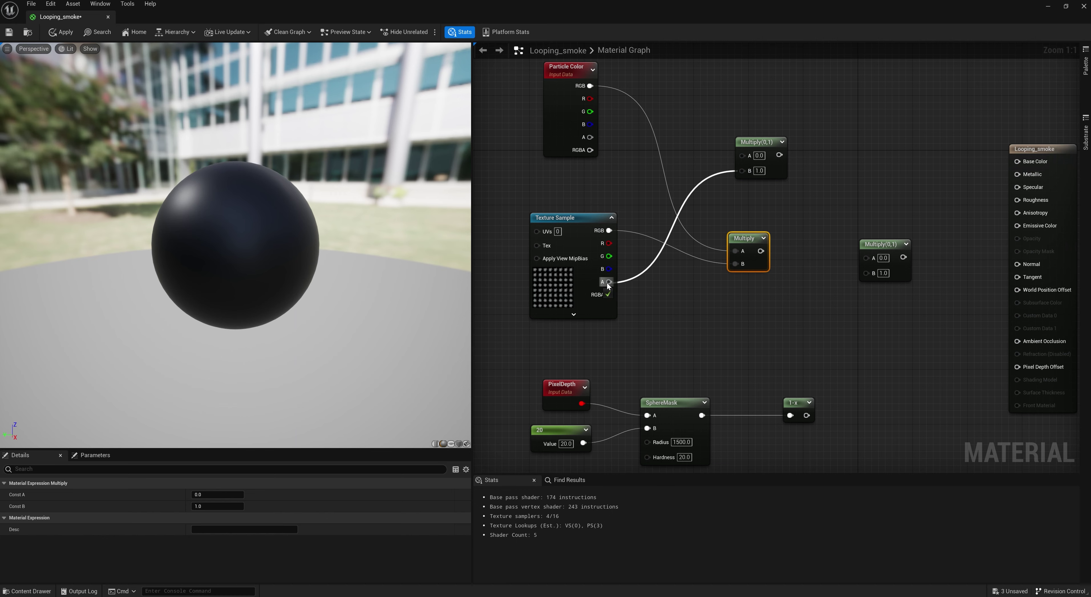
pyautogui.moveTo(742, 155); pyautogui.dragTo(589, 136)
pyautogui.moveTo(796, 205); pyautogui.dragTo(762, 201, button='right')
pyautogui.moveTo(721, 140); pyautogui.dragTo(721, 291)
# Connect the alpha Multiply to input A and the 1-x node to input B of the third Multiply
pyautogui.click(756, 231)
pyautogui.moveTo(756, 231); pyautogui.dragTo(832, 253)
pyautogui.click(768, 265)
pyautogui.moveTo(773, 411); pyautogui.dragTo(857, 234)
pyautogui.click(905, 321)
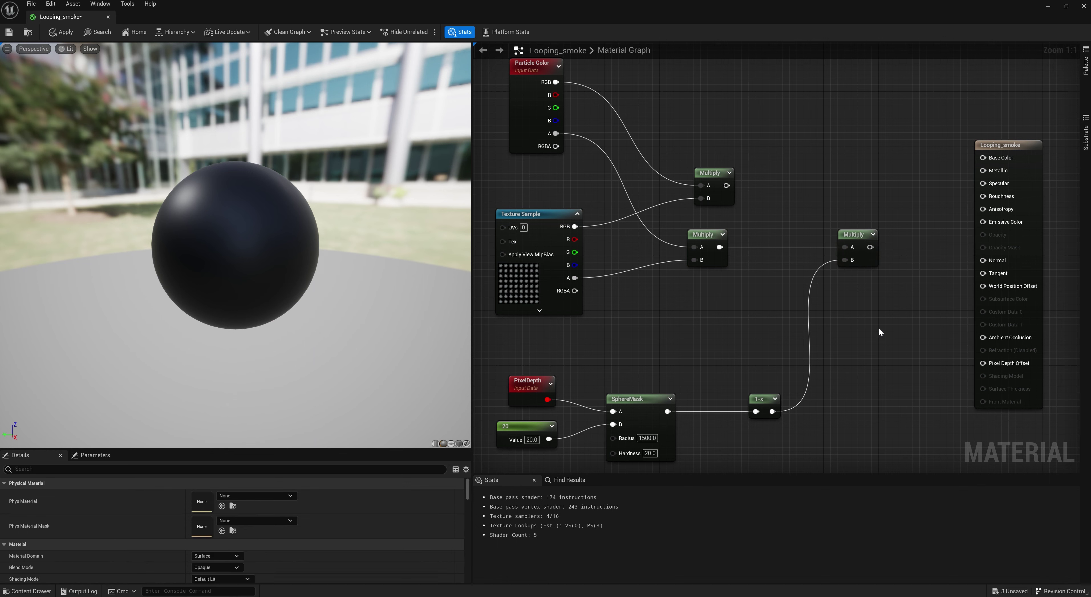
# Connect the depth-masked alpha Multiply to the material's Opacity and the RGB Multiply to Emissive Color
pyautogui.moveTo(518, 352); pyautogui.dragTo(598, 428)
pyautogui.moveTo(774, 456); pyautogui.dragTo(774, 456)
pyautogui.click(863, 385)
pyautogui.rightClick(918, 243)
pyautogui.click(931, 225)
pyautogui.moveTo(987, 235); pyautogui.dragTo(870, 247)
pyautogui.moveTo(728, 188); pyautogui.dragTo(987, 223)
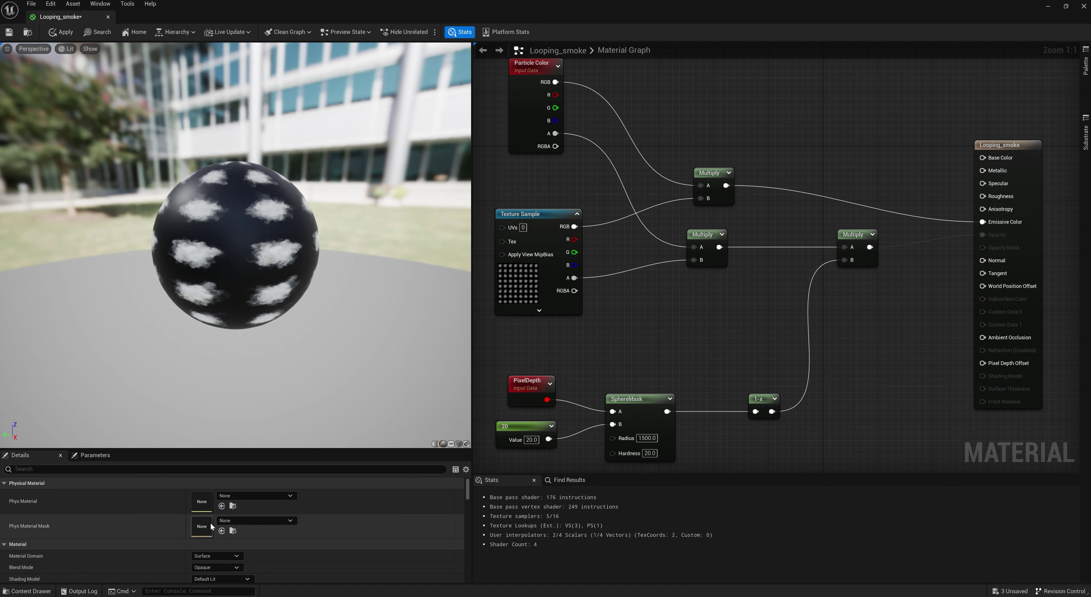
# Enlarge the material settings area and set the Blend Mode to Translucent
pyautogui.click(222, 579)
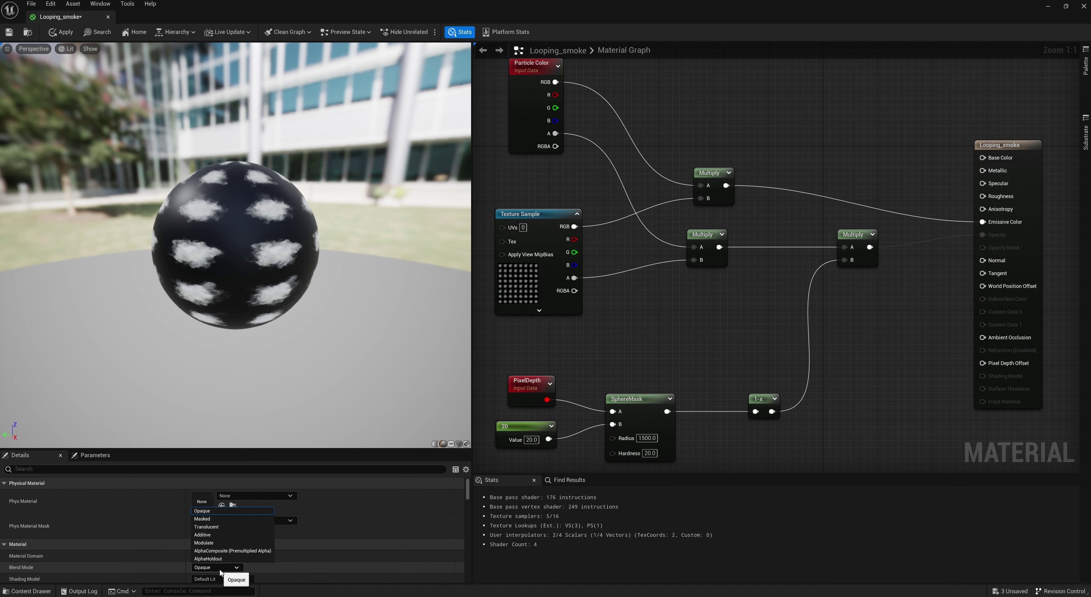
pyautogui.click(59, 571)
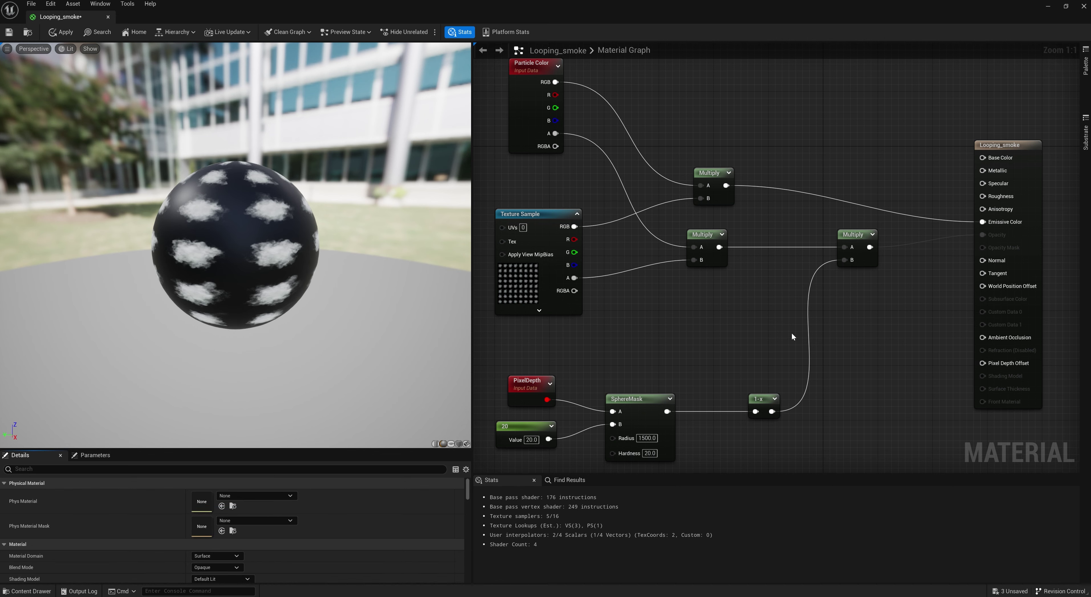
pyautogui.moveTo(311, 448); pyautogui.dragTo(427, 357)
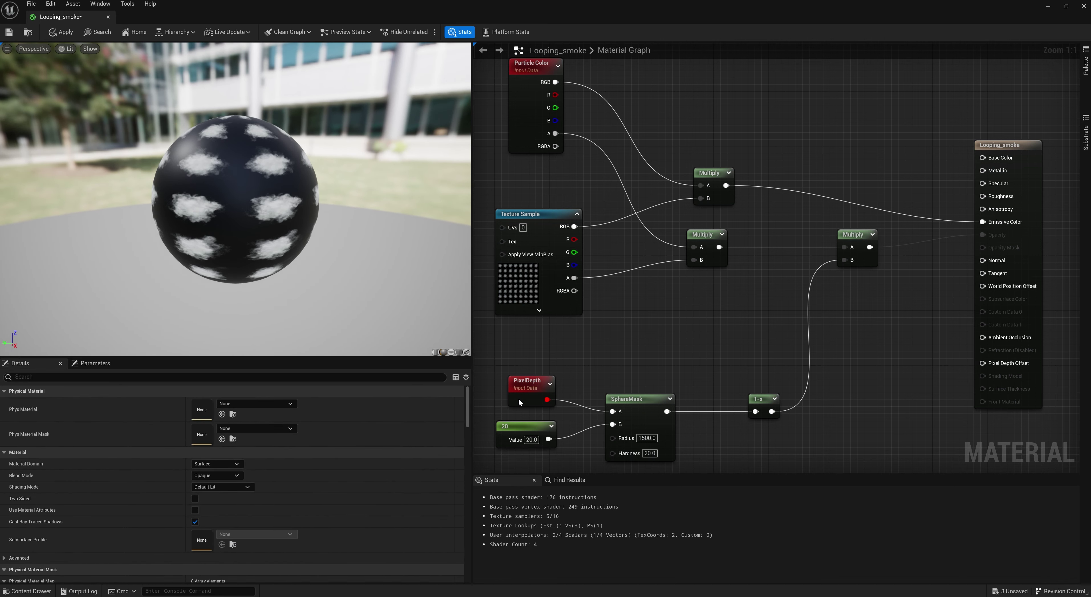
pyautogui.click(218, 475)
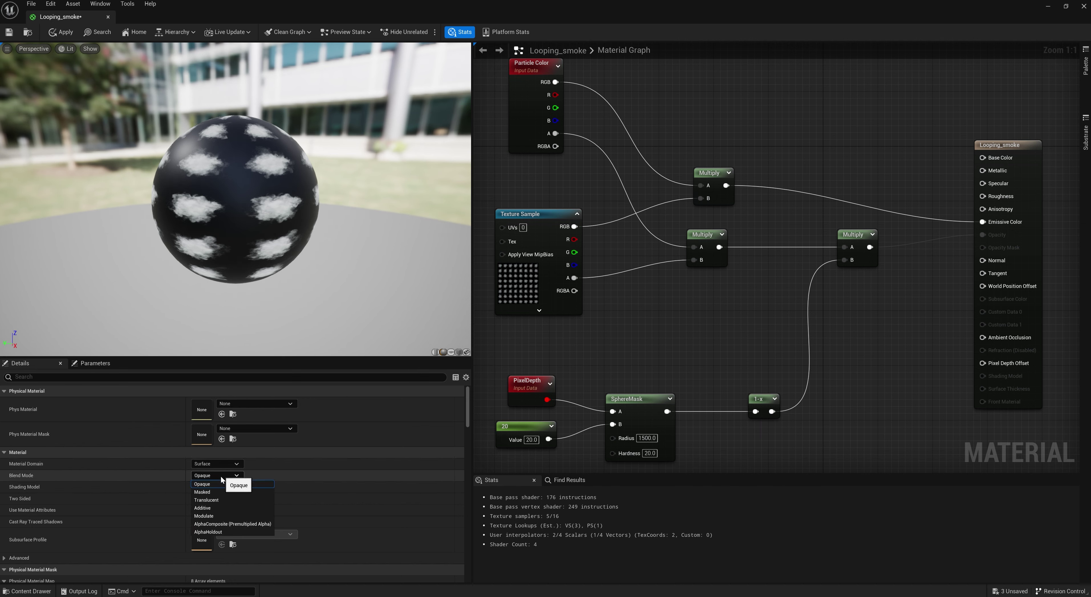
pyautogui.click(223, 498)
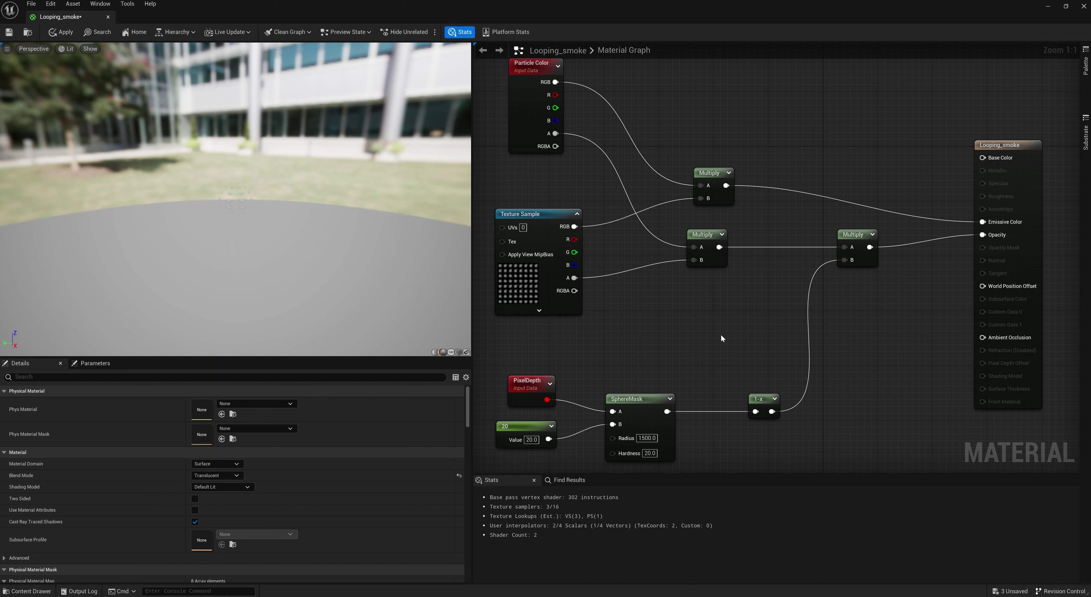
# Enable Two Sided for the material
pyautogui.click(520, 288)
pyautogui.click(722, 318)
pyautogui.click(229, 463)
pyautogui.click(553, 364)
pyautogui.click(219, 485)
pyautogui.click(304, 496)
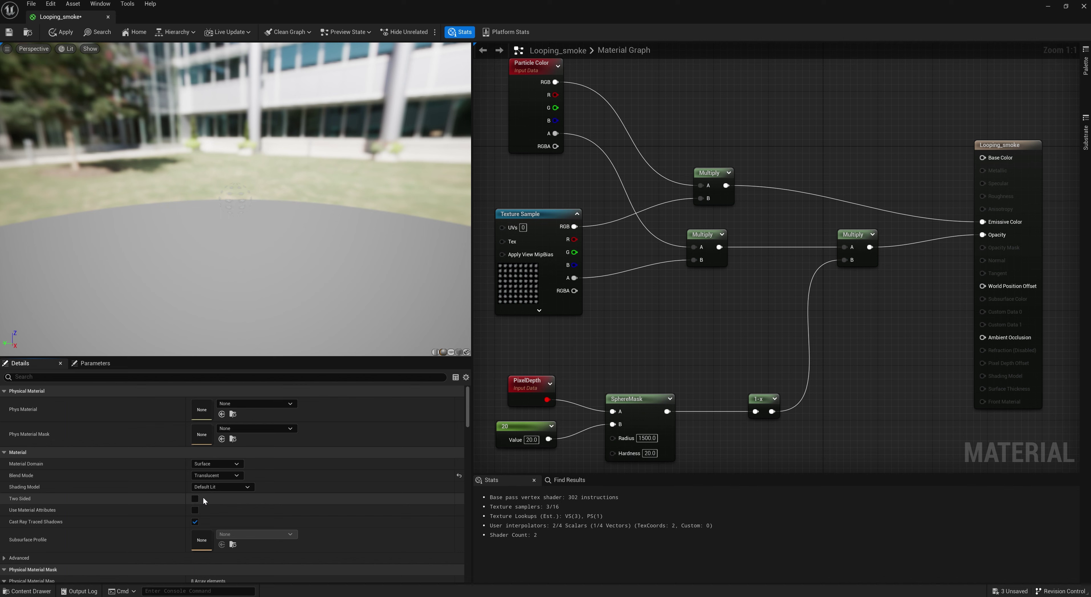
pyautogui.click(195, 497)
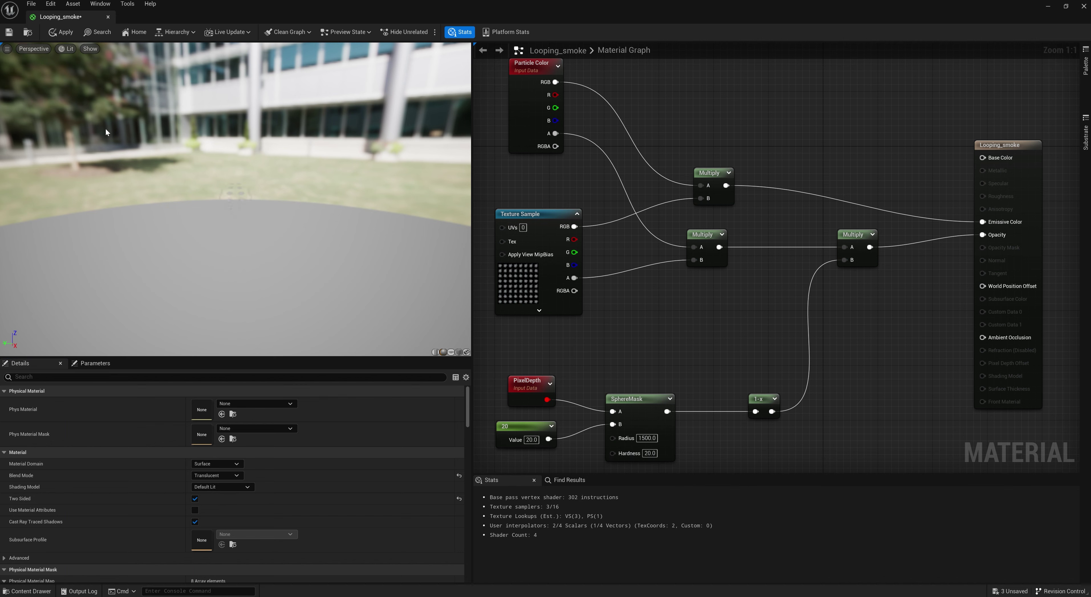
# Save the Looping_smoke material and close its editor window
pyautogui.click(12, 36)
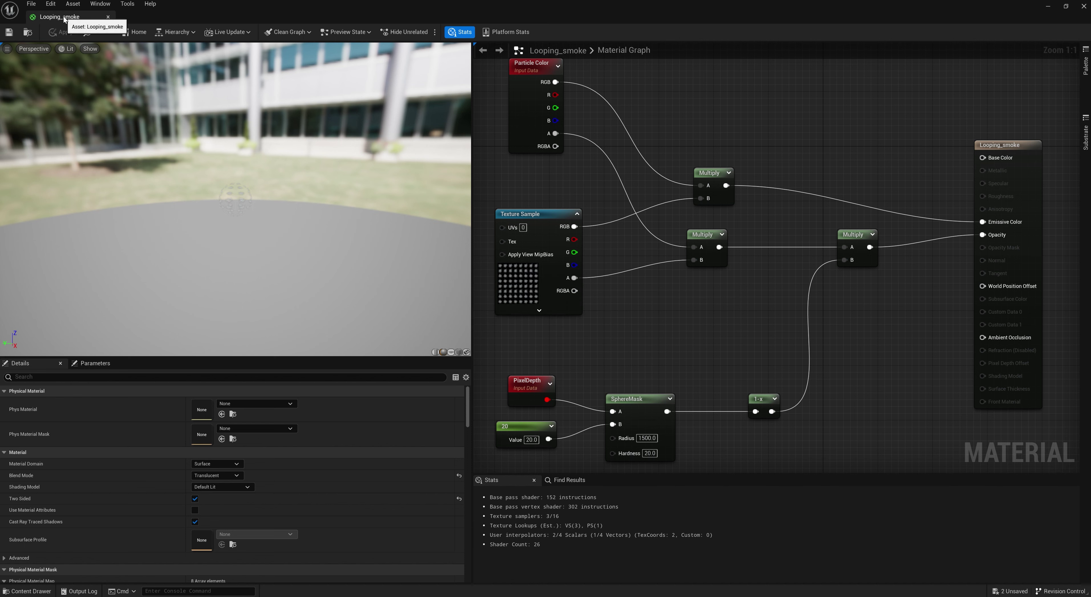
pyautogui.moveTo(991, 24); pyautogui.dragTo(544, 154)
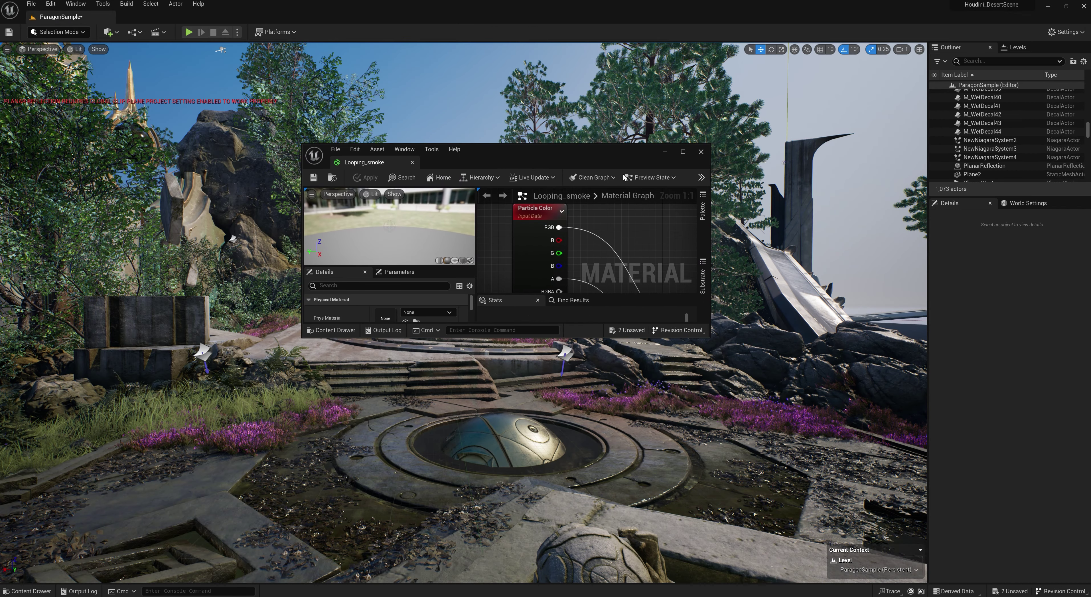
pyautogui.click(702, 152)
# Create a Niagara System in the Looping_mist ParticleSystem folder from selected emitters, using the Empty emitter template
pyautogui.click(30, 591)
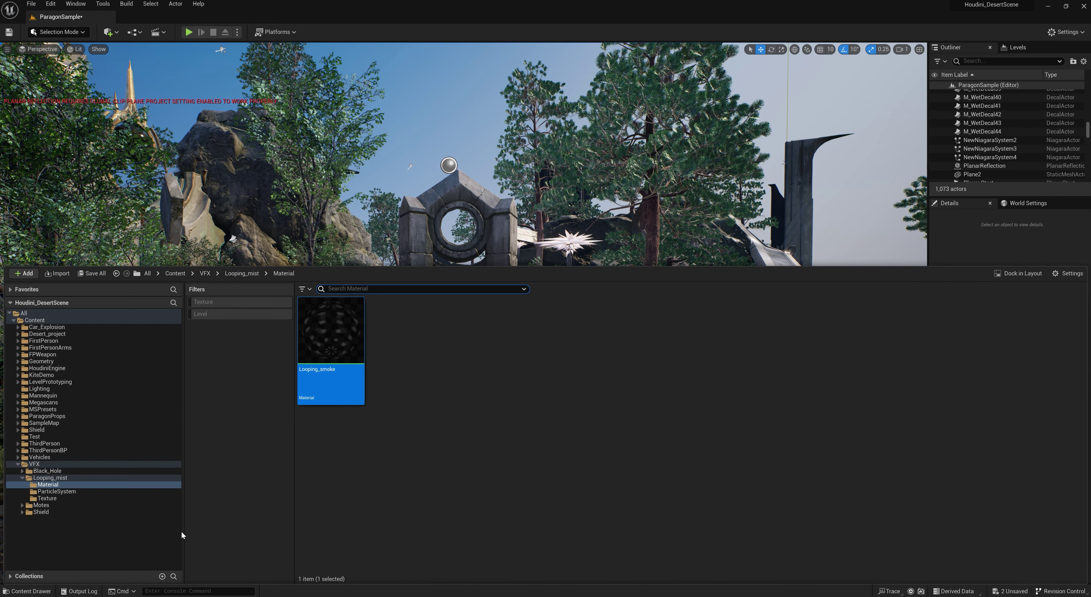
pyautogui.click(110, 492)
pyautogui.rightClick(397, 450)
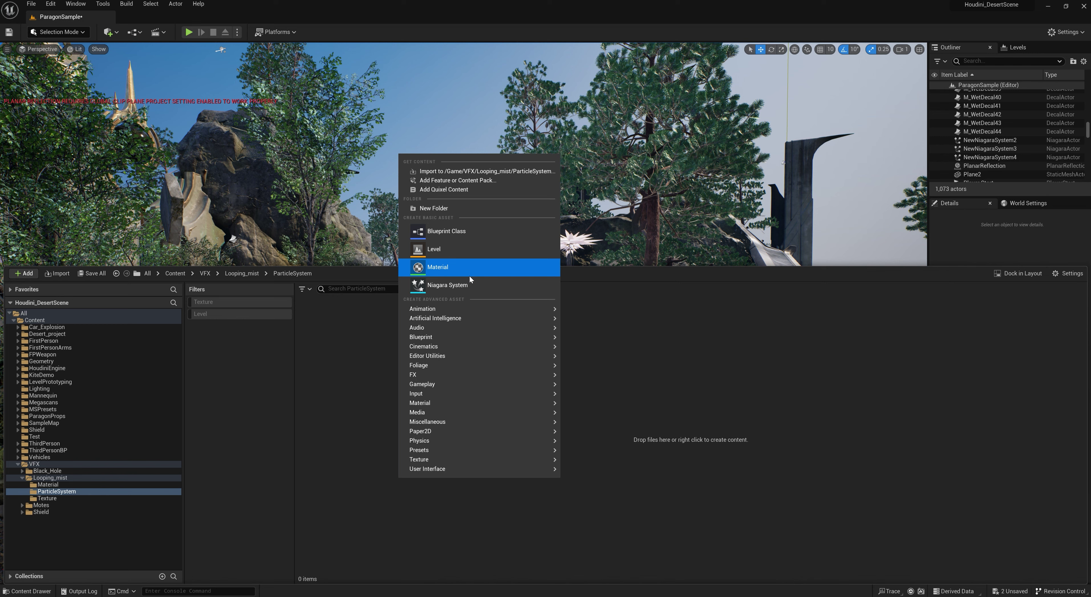
pyautogui.click(463, 285)
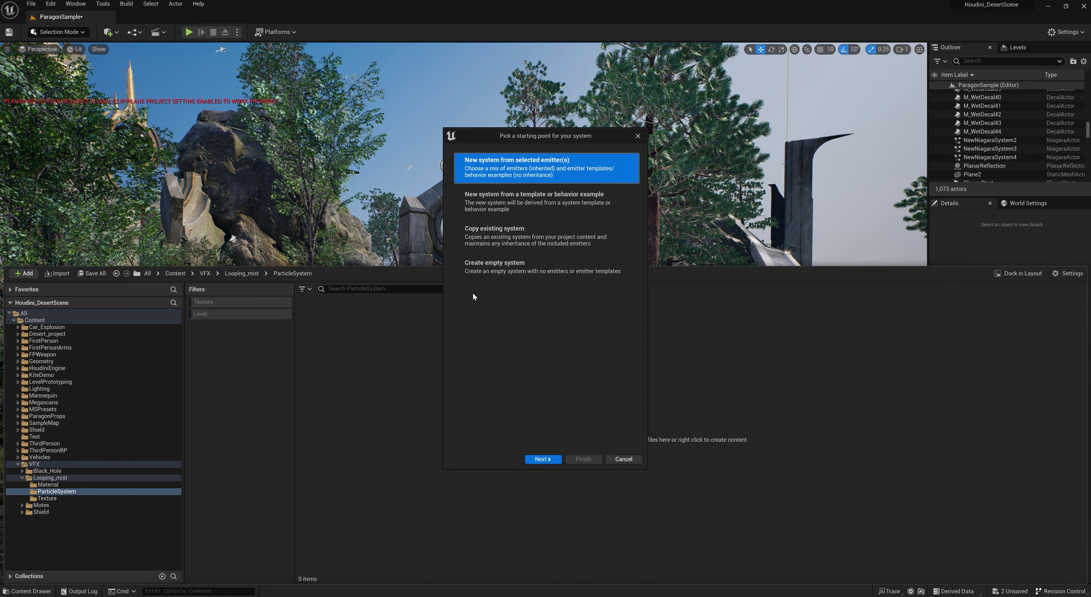
pyautogui.click(546, 458)
pyautogui.click(605, 370)
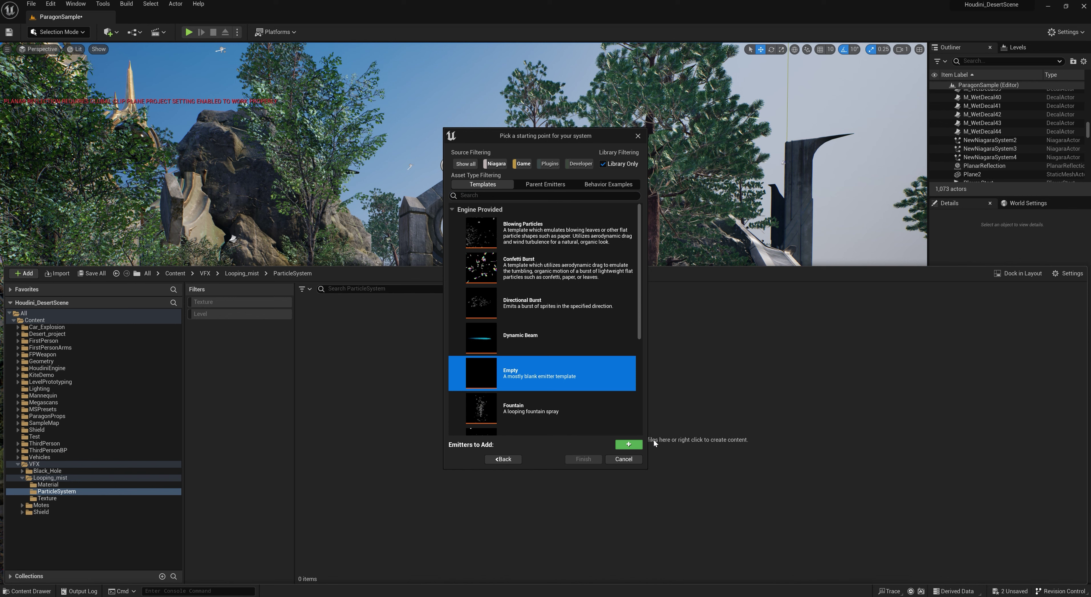
pyautogui.click(627, 445)
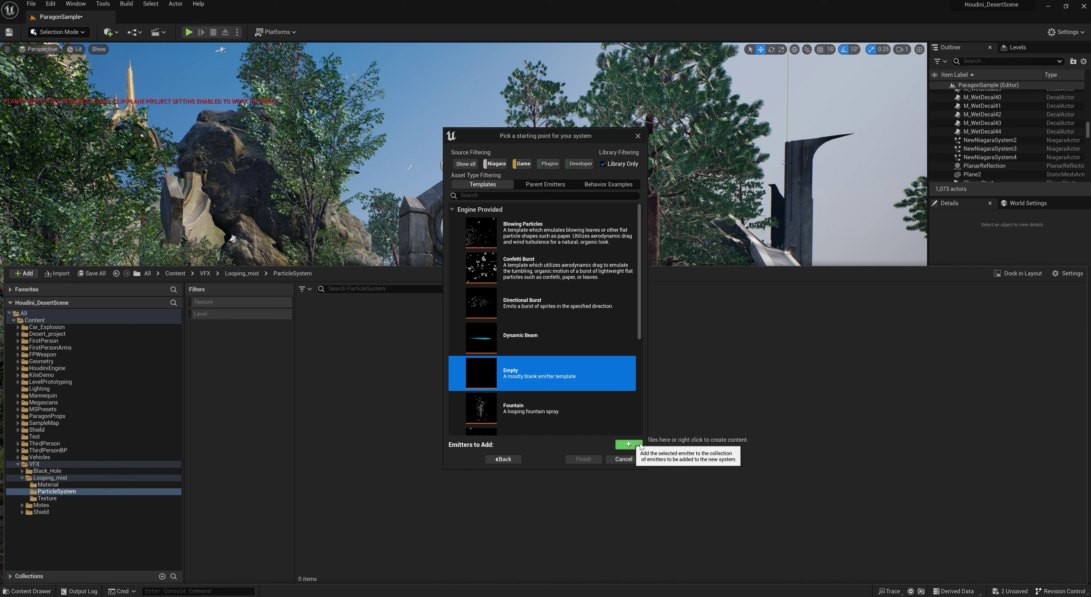
pyautogui.click(593, 461)
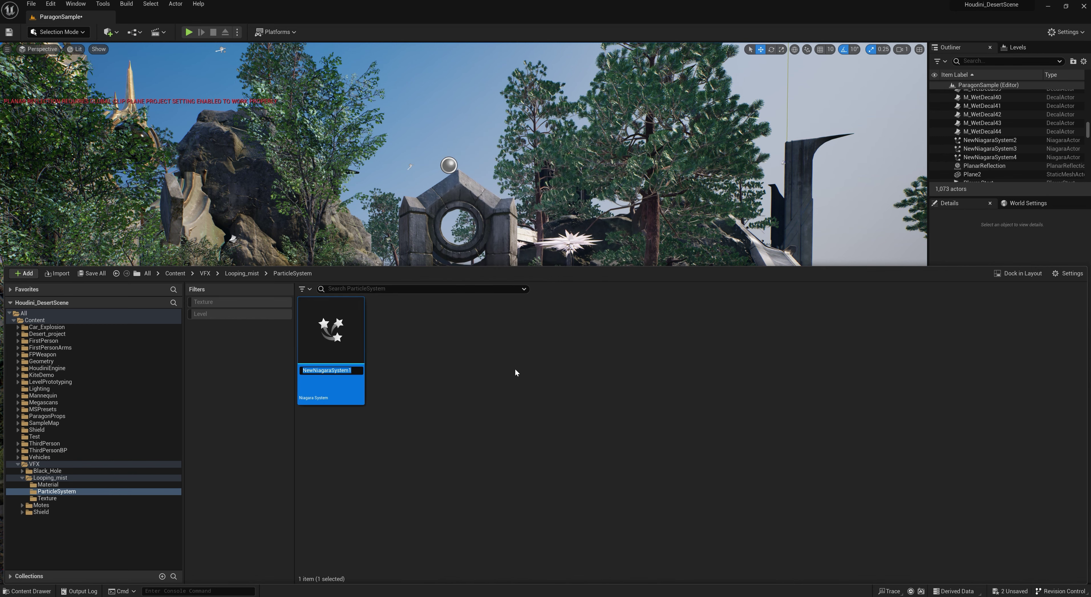
# Name the new Niagara System Looping_Smoke
pyautogui.press('BackSpace')
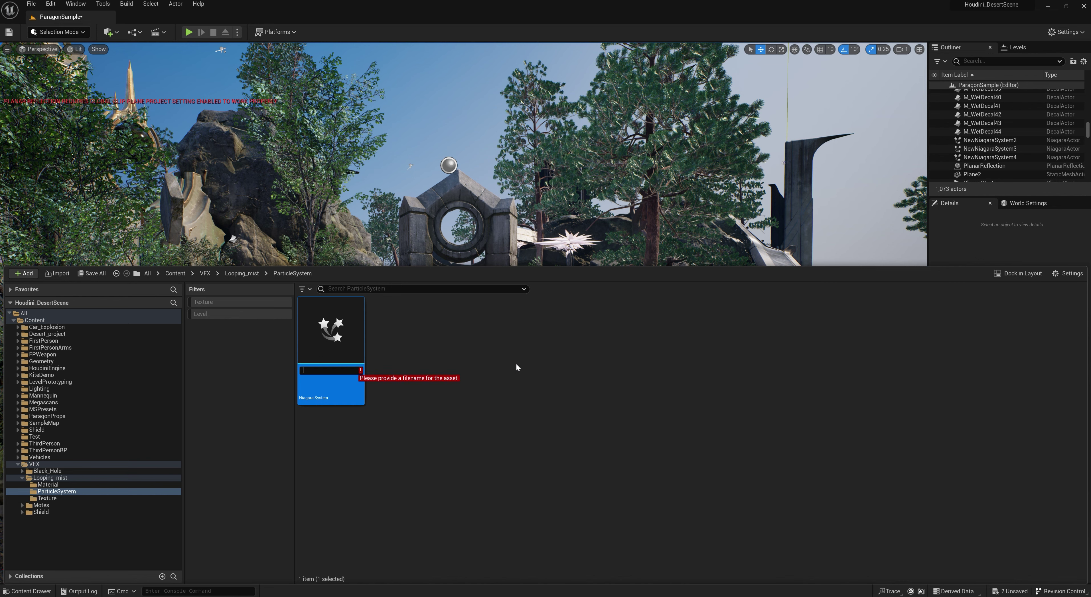
pyautogui.write('Looping')
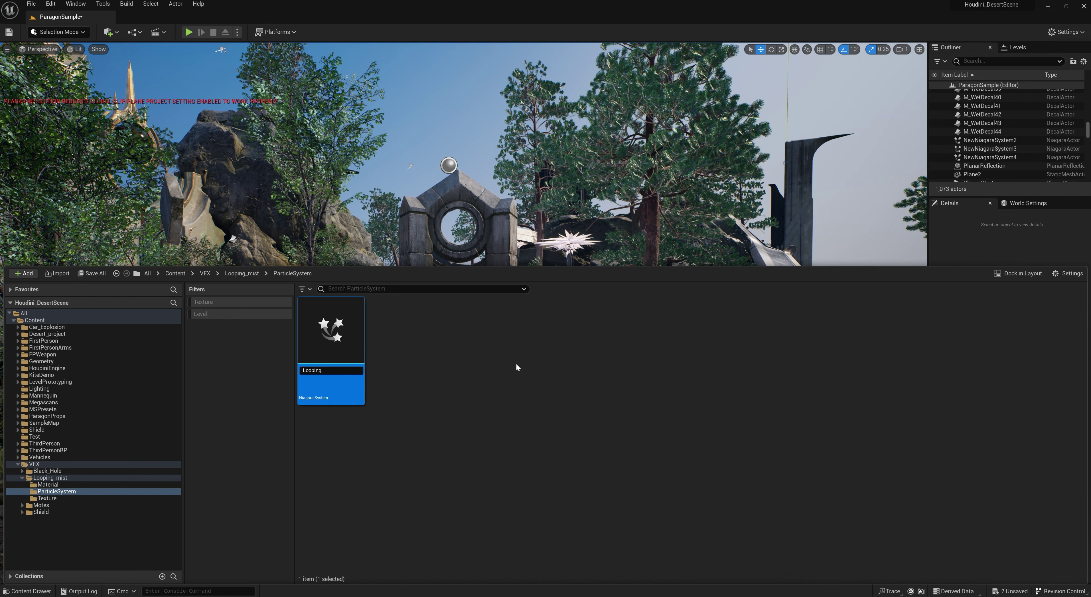
pyautogui.write('_Smoke')
pyautogui.press('Return')
pyautogui.click(439, 377)
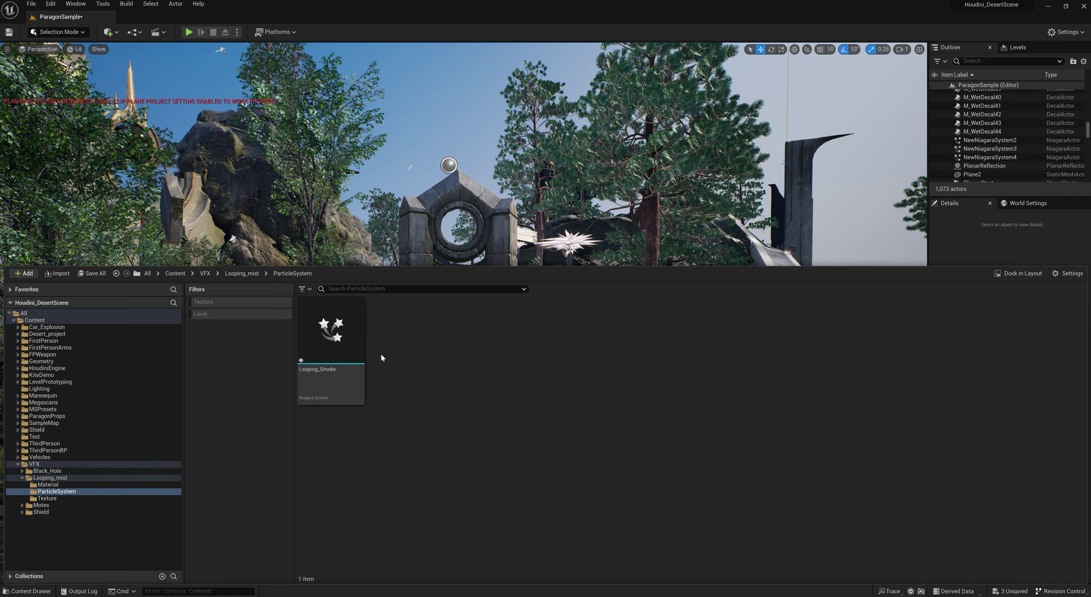
# Open the Looping_Smoke Niagara System and widen its System Overview area on both sides
pyautogui.click(358, 352)
pyautogui.click(404, 361)
pyautogui.click(350, 350)
pyautogui.click(486, 450)
pyautogui.doubleClick(350, 366)
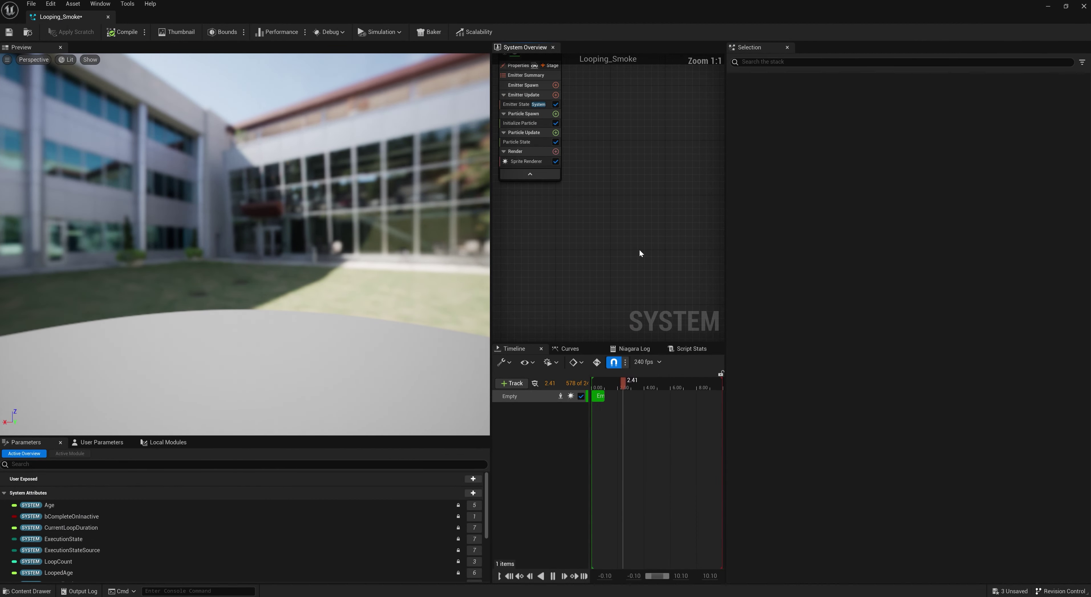
pyautogui.moveTo(724, 255); pyautogui.dragTo(883, 257)
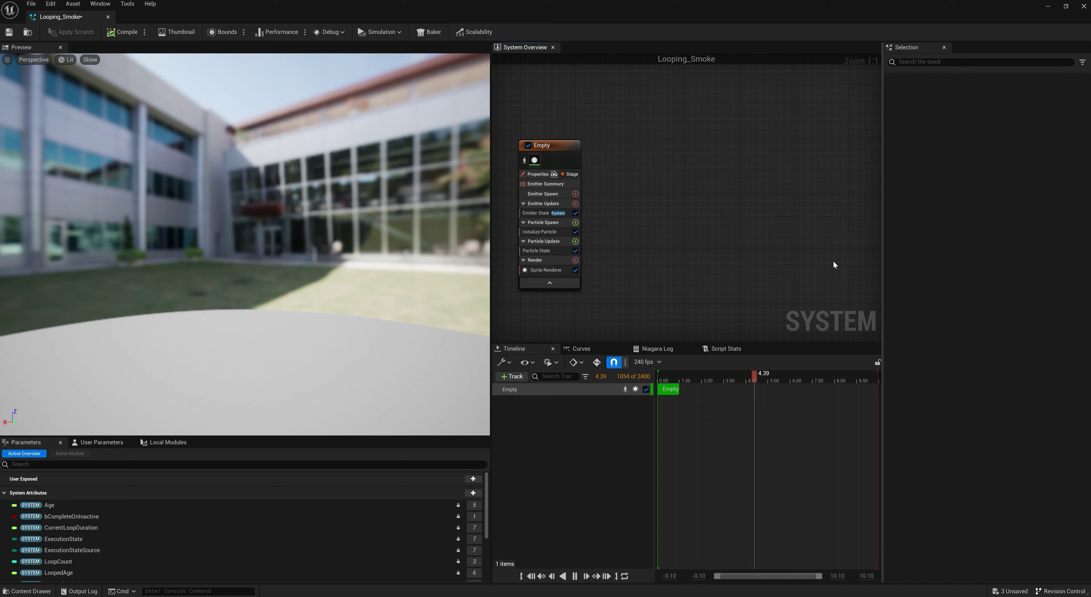
pyautogui.moveTo(489, 286); pyautogui.dragTo(409, 286)
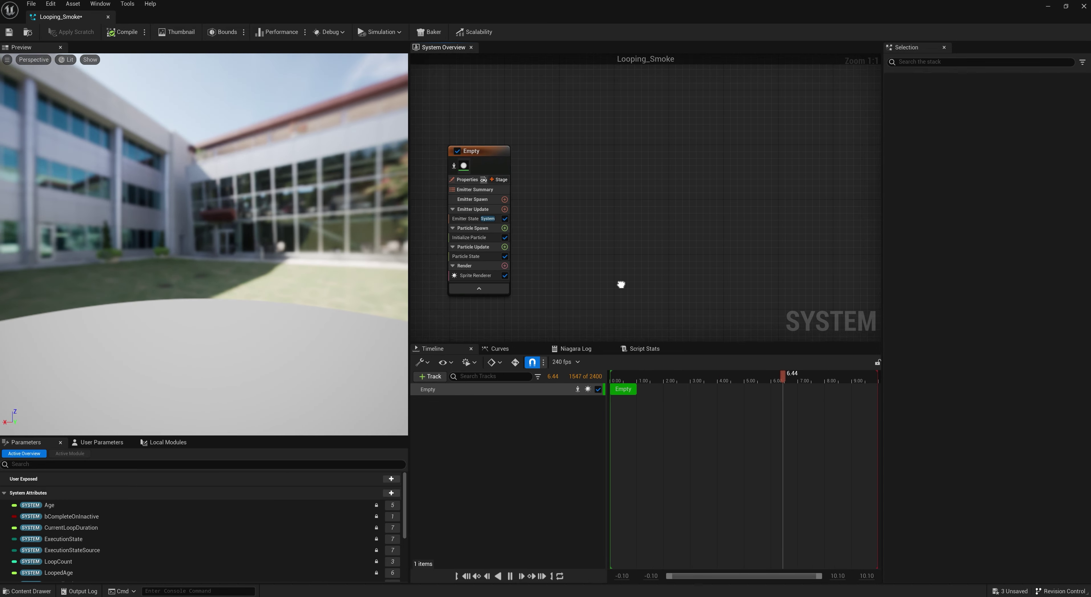
# Assign the Looping_smoke material to the Empty emitter's Sprite Renderer
pyautogui.click(604, 278)
pyautogui.moveTo(709, 258); pyautogui.dragTo(704, 236, button='right')
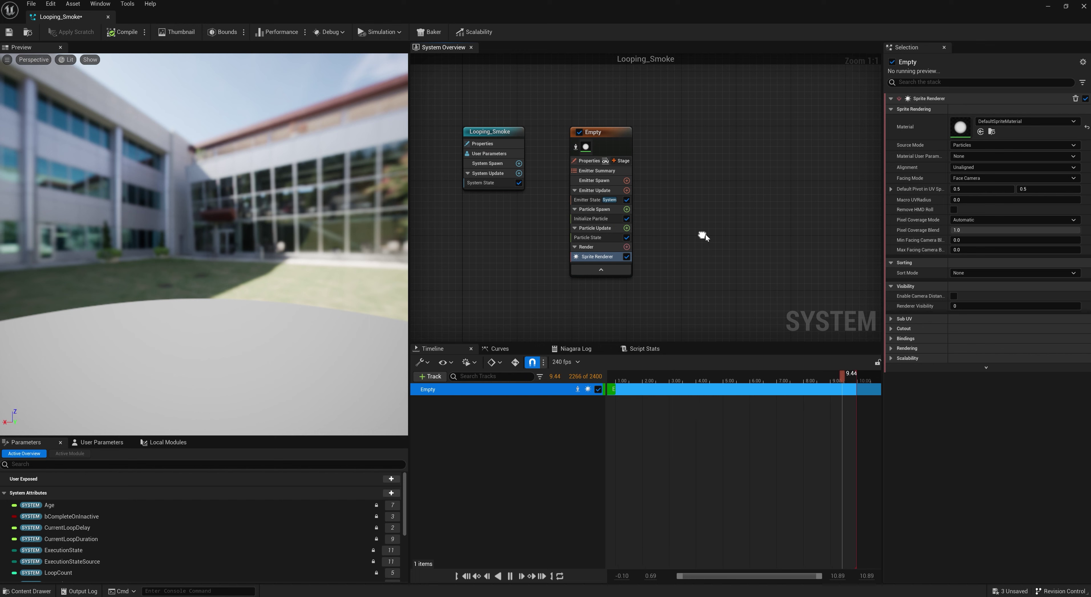
pyautogui.click(1021, 122)
pyautogui.write('mait')
pyautogui.press('BackSpace')
pyautogui.press('BackSpace')
pyautogui.press('BackSpace')
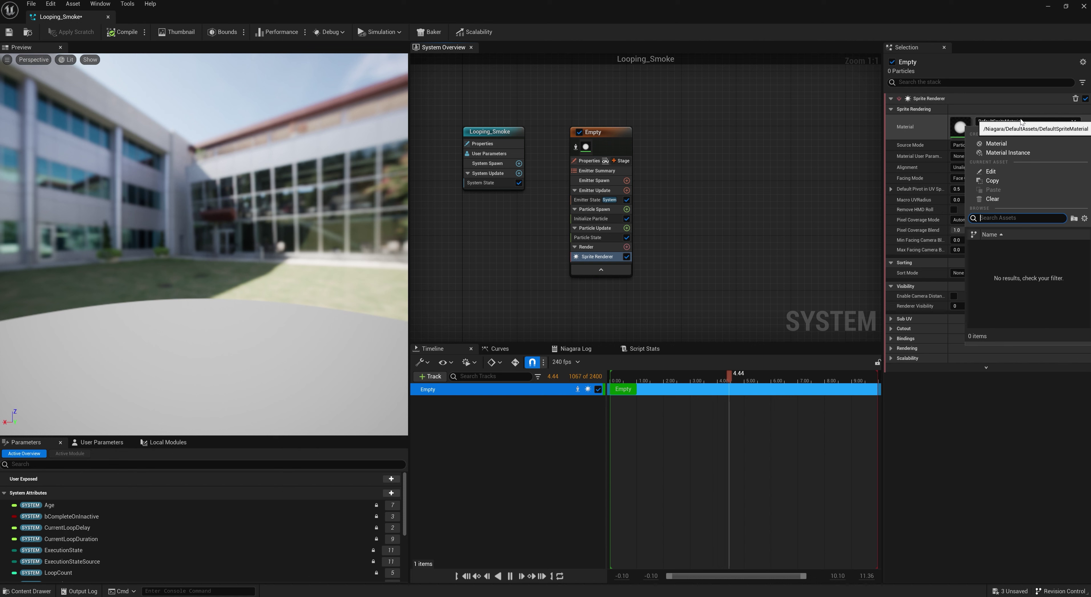
pyautogui.write('loopi')
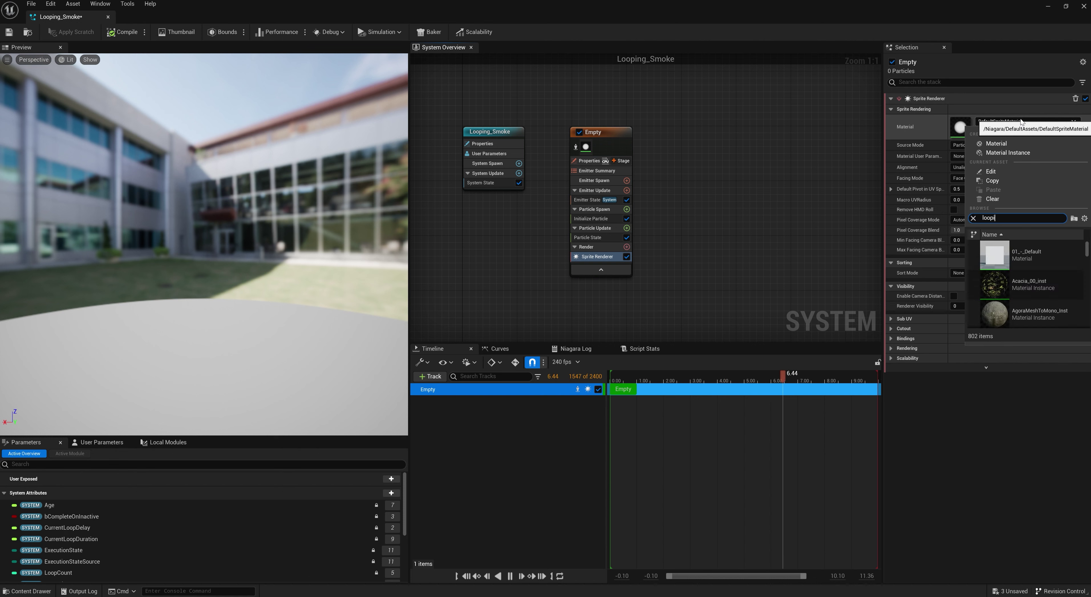
pyautogui.write('ng')
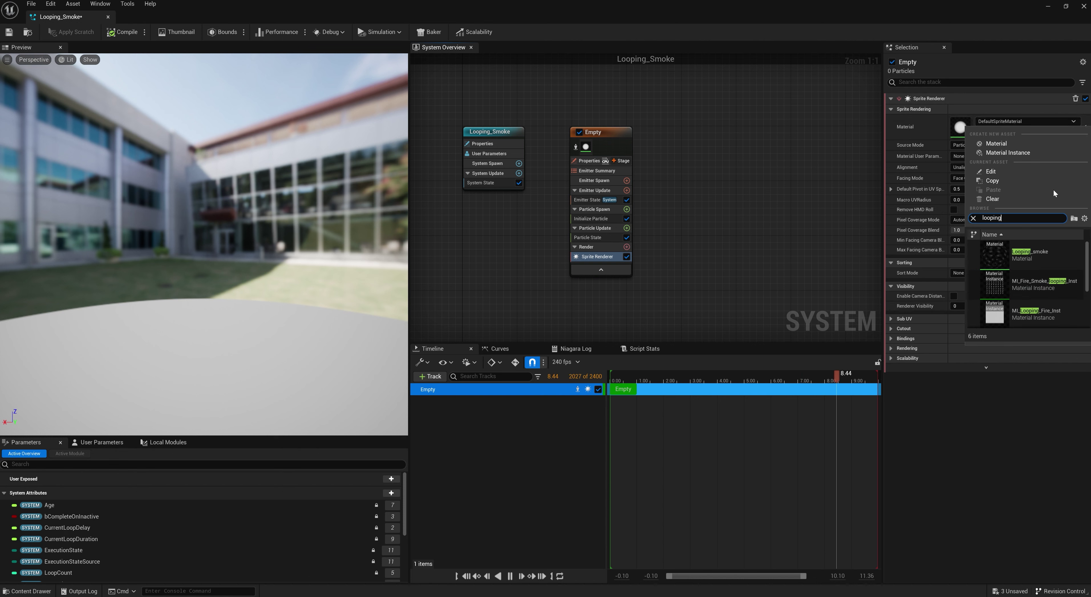
pyautogui.click(1030, 254)
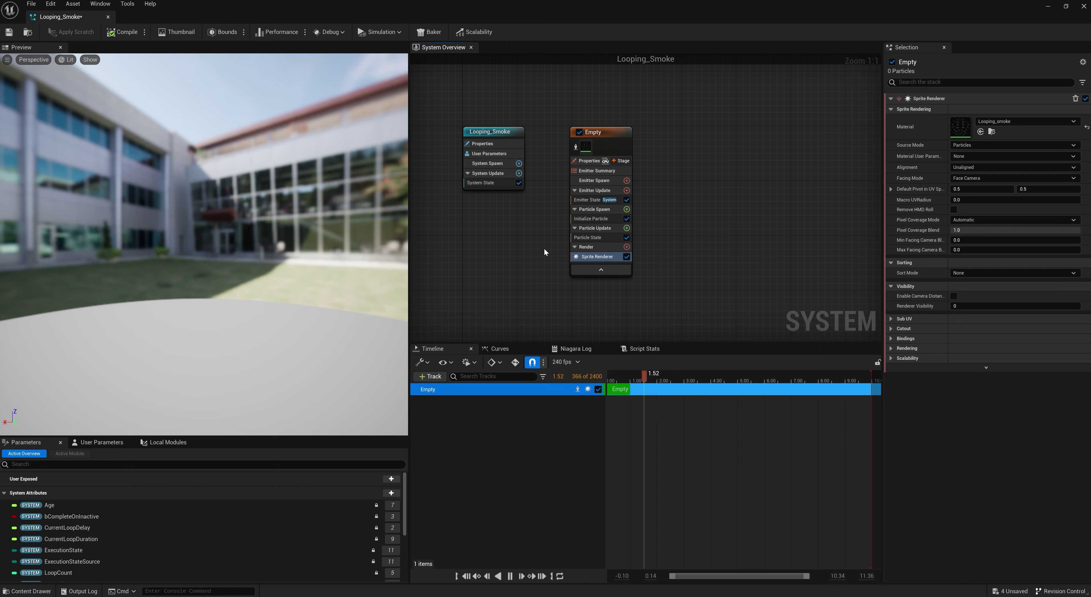
# Add a Spawn Burst Instantaneous module to the Empty emitter's Emitter Update stage
pyautogui.click(610, 148)
pyautogui.moveTo(283, 221); pyautogui.dragTo(269, 250)
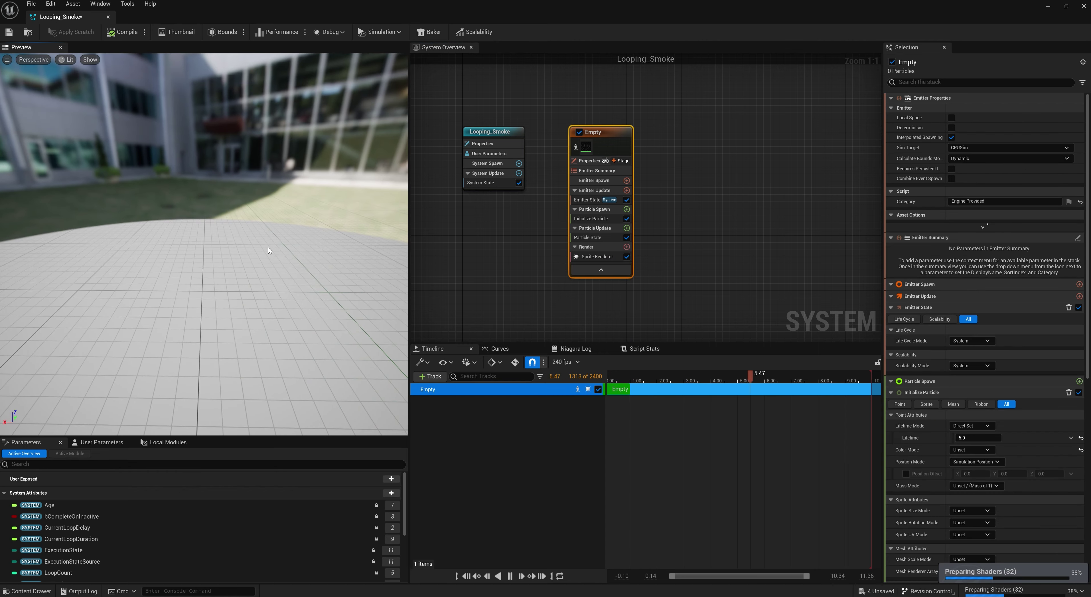
pyautogui.moveTo(269, 250)
pyautogui.mouseDown()
pyautogui.moveTo(267, 275)
pyautogui.moveTo(282, 235)
pyautogui.mouseUp()
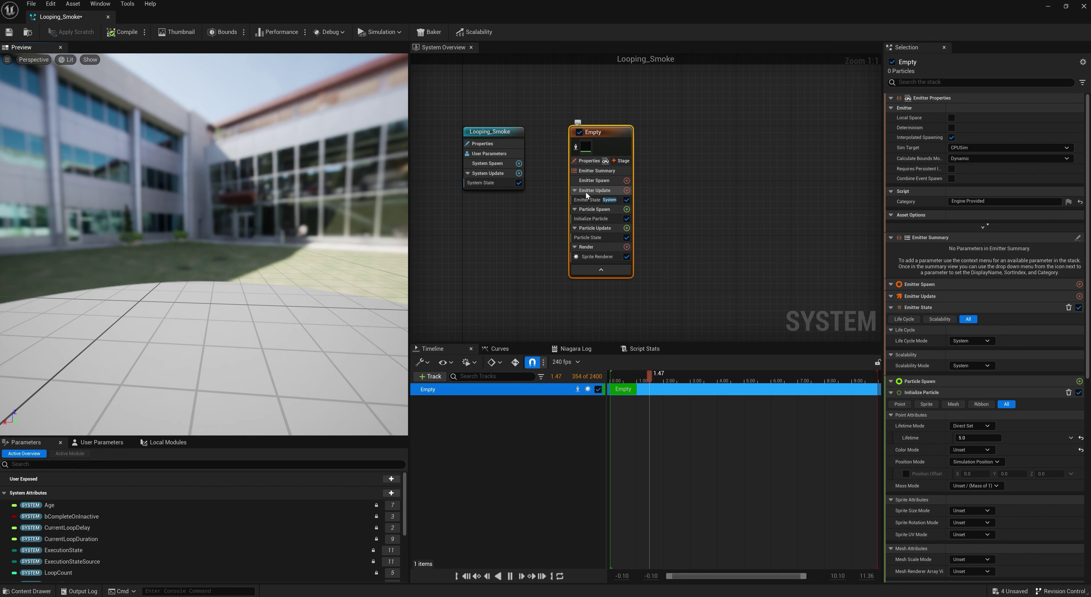
pyautogui.click(627, 190)
pyautogui.write('Burst')
pyautogui.press('Return')
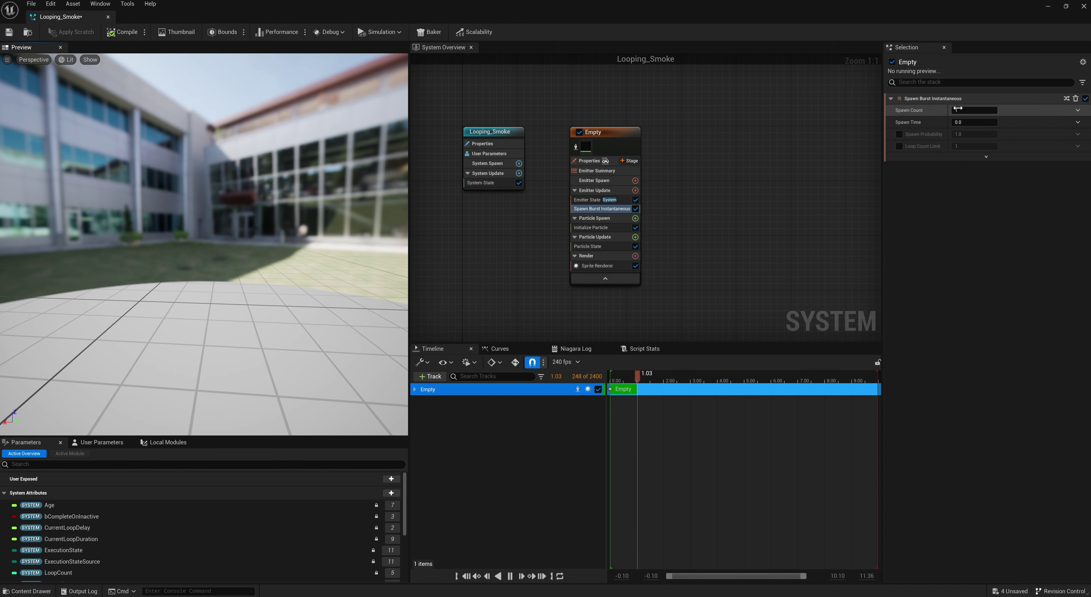
# Set the Spawn Burst Instantaneous module's Spawn Count to 50
pyautogui.click(957, 109)
pyautogui.write('50')
pyautogui.press('Return')
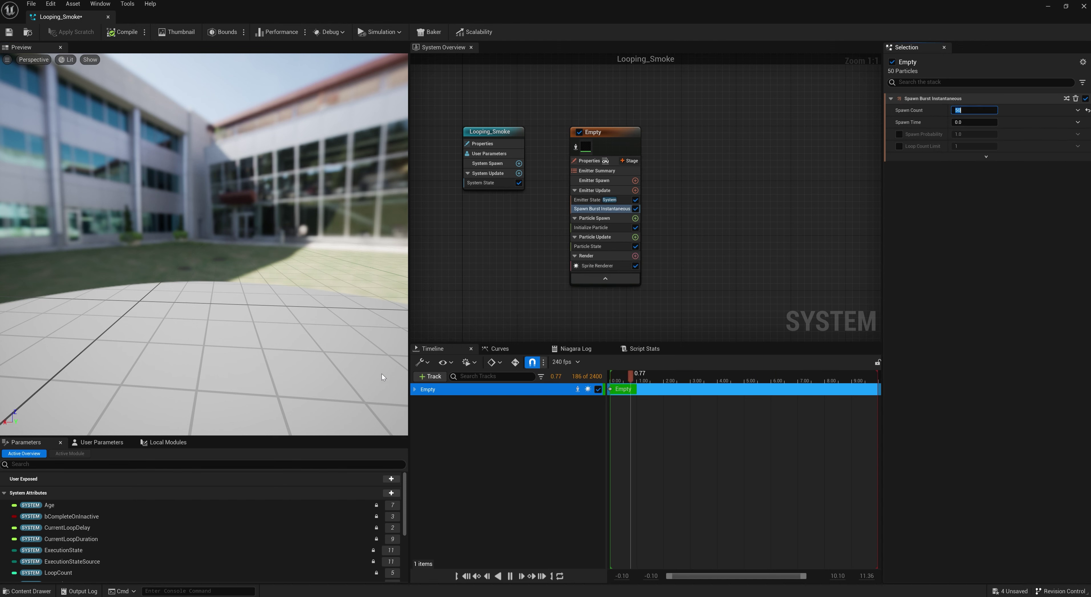
# Check the burst in the preview and set its Spawn Count to 10
pyautogui.moveTo(139, 365); pyautogui.dragTo(117, 356)
pyautogui.moveTo(117, 356); pyautogui.dragTo(117, 320, button='right')
pyautogui.moveTo(117, 320); pyautogui.dragTo(165, 316)
pyautogui.moveTo(164, 315)
pyautogui.mouseDown(button='right')
pyautogui.moveTo(164, 339)
pyautogui.moveTo(164, 311)
pyautogui.mouseUp(button='right')
pyautogui.moveTo(164, 311)
pyautogui.mouseDown()
pyautogui.moveTo(161, 345)
pyautogui.moveTo(161, 330)
pyautogui.mouseUp()
pyautogui.click(973, 110)
pyautogui.write('10')
pyautogui.press('Return')
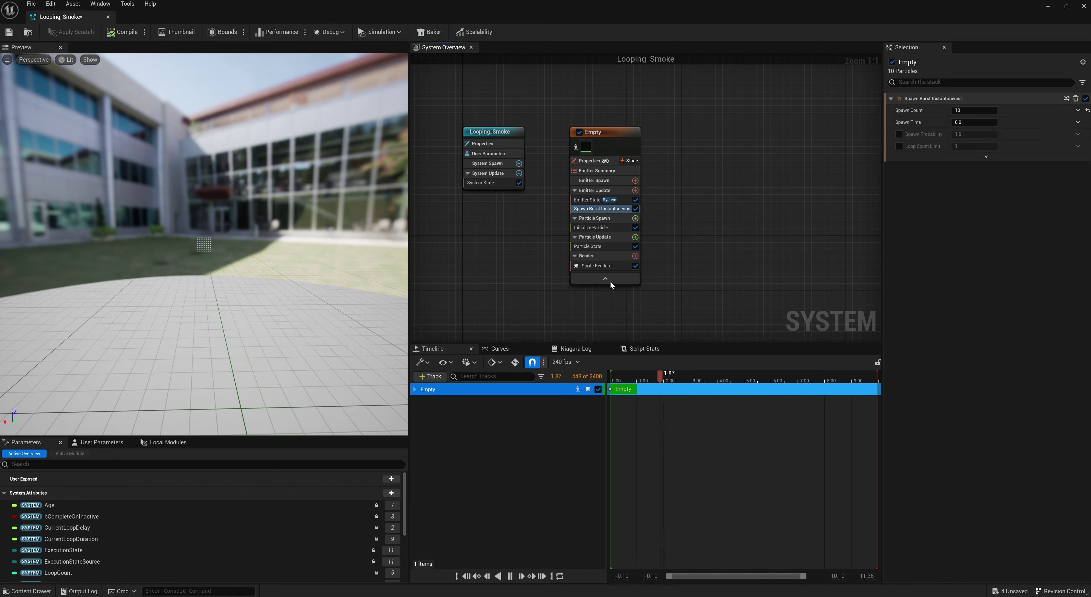
# Set the Sprite Renderer's Sub Image Size to 8 by 8 in its Sub UV settings
pyautogui.click(599, 266)
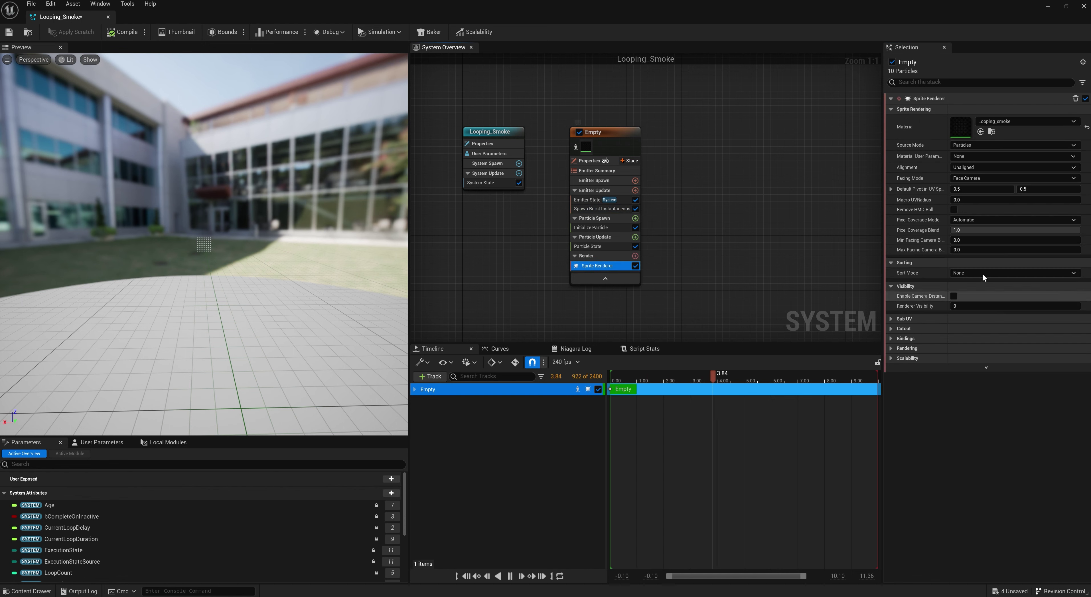
pyautogui.click(891, 318)
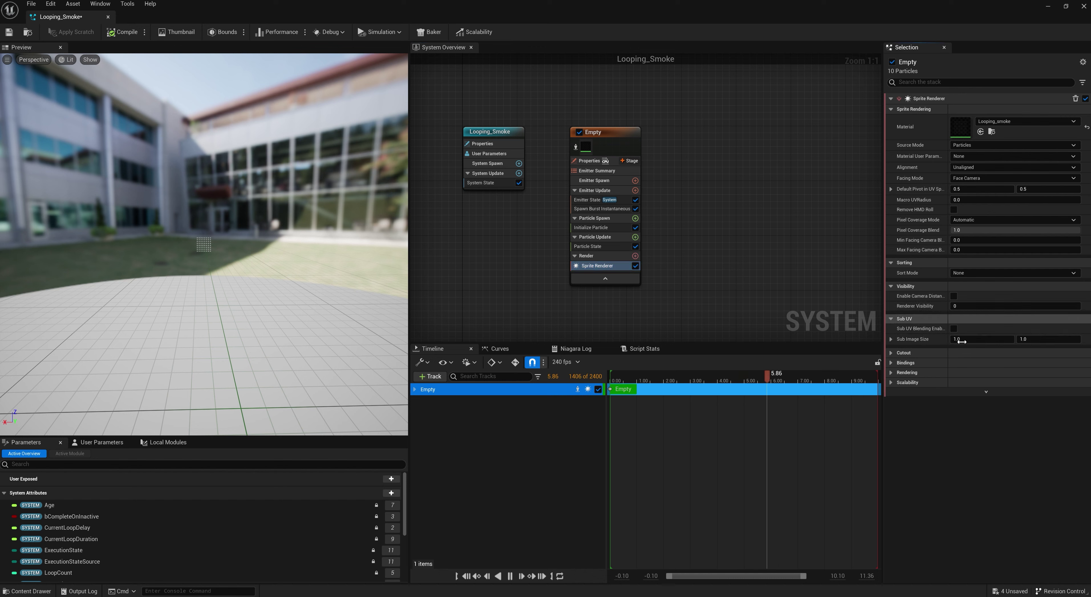
pyautogui.click(985, 340)
pyautogui.write('8')
pyautogui.press('Tab')
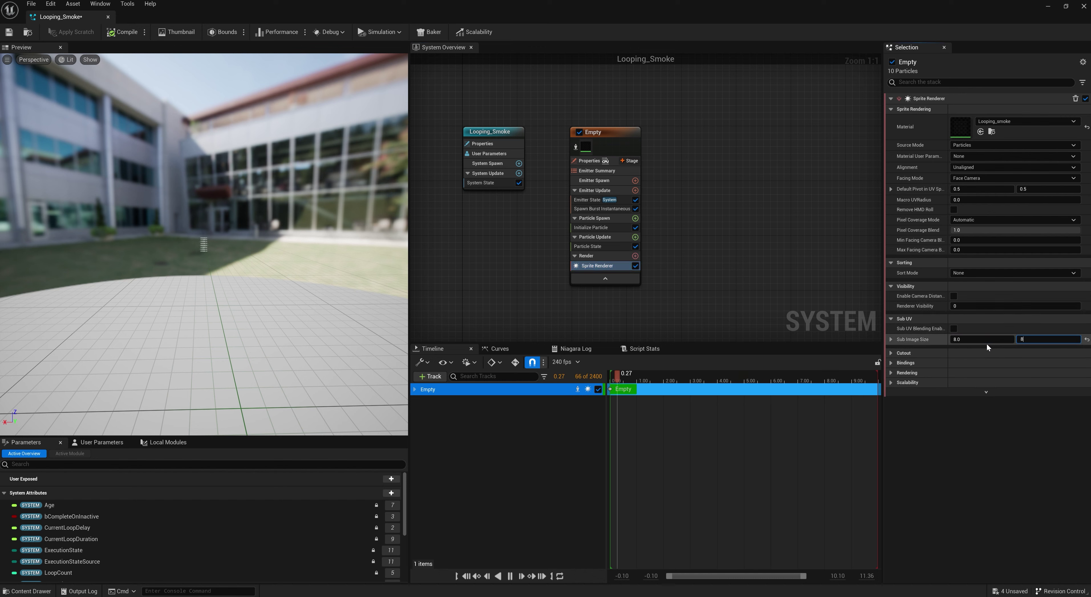
pyautogui.write('8')
pyautogui.press('Return')
# Try Sub UV Blending on the Sprite Renderer and switch it back off
pyautogui.moveTo(224, 250); pyautogui.dragTo(225, 250, button='right')
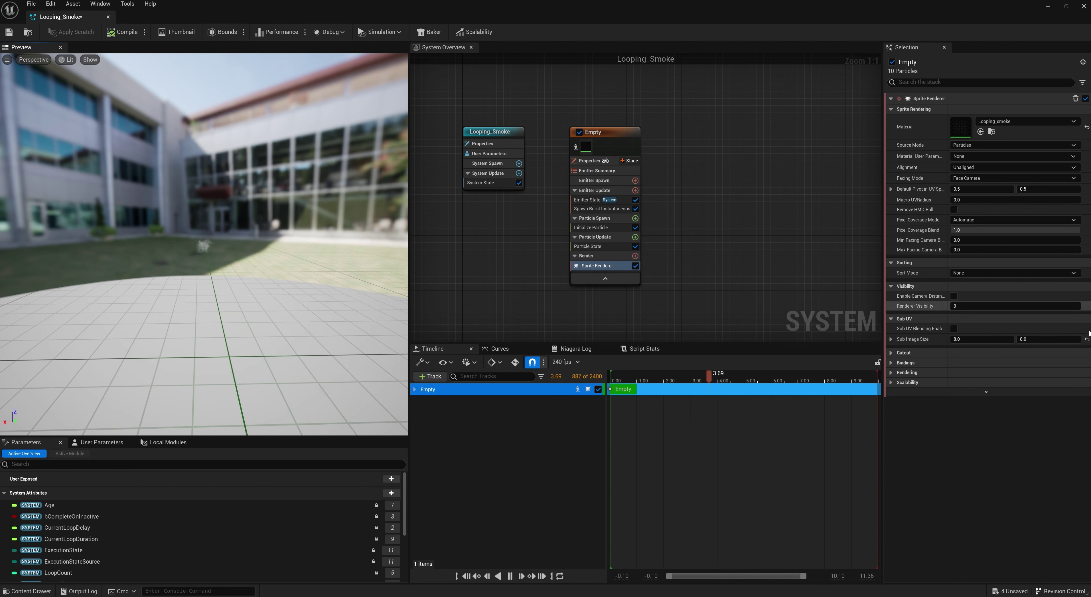
pyautogui.moveTo(271, 271); pyautogui.dragTo(208, 293)
pyautogui.click(953, 329)
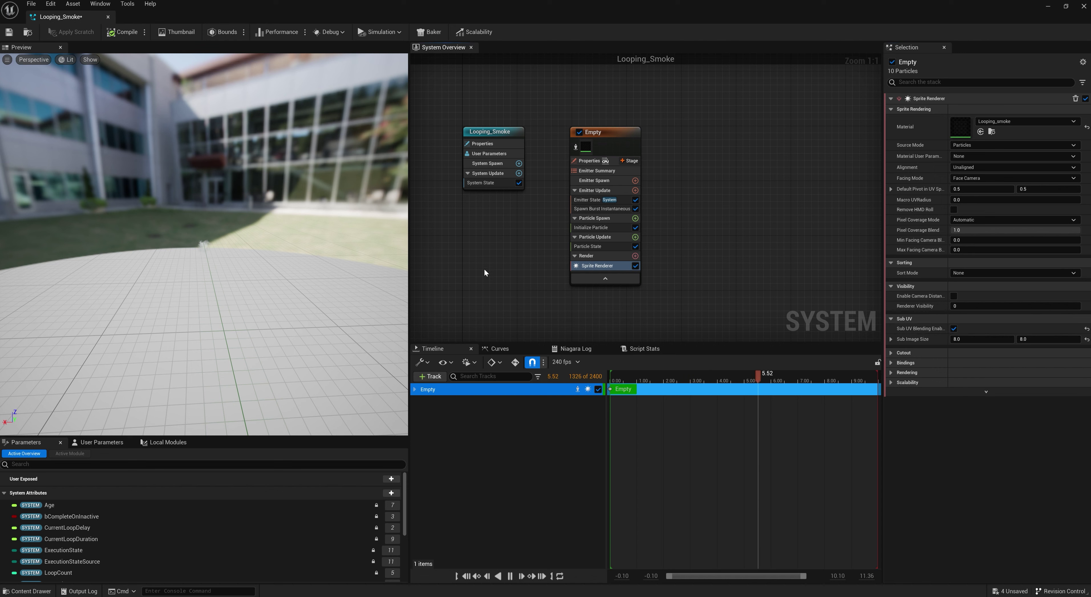
pyautogui.click(954, 328)
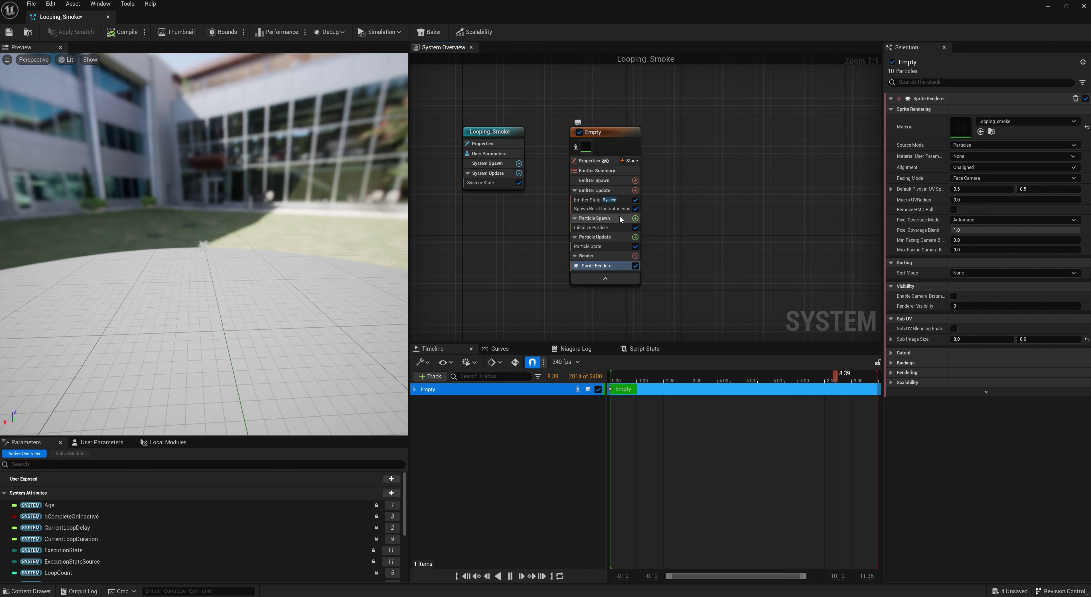
# Add a Sub UVAnimation module to the Empty emitter's Particle Spawn stage
pyautogui.click(635, 218)
pyautogui.write('sub')
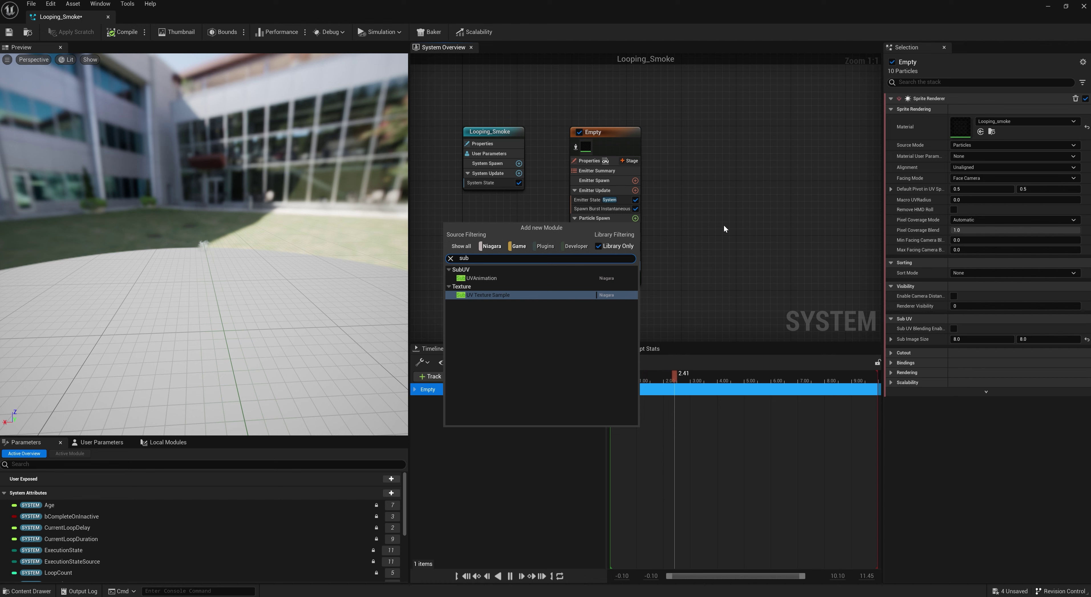
pyautogui.press('Up')
pyautogui.press('Return')
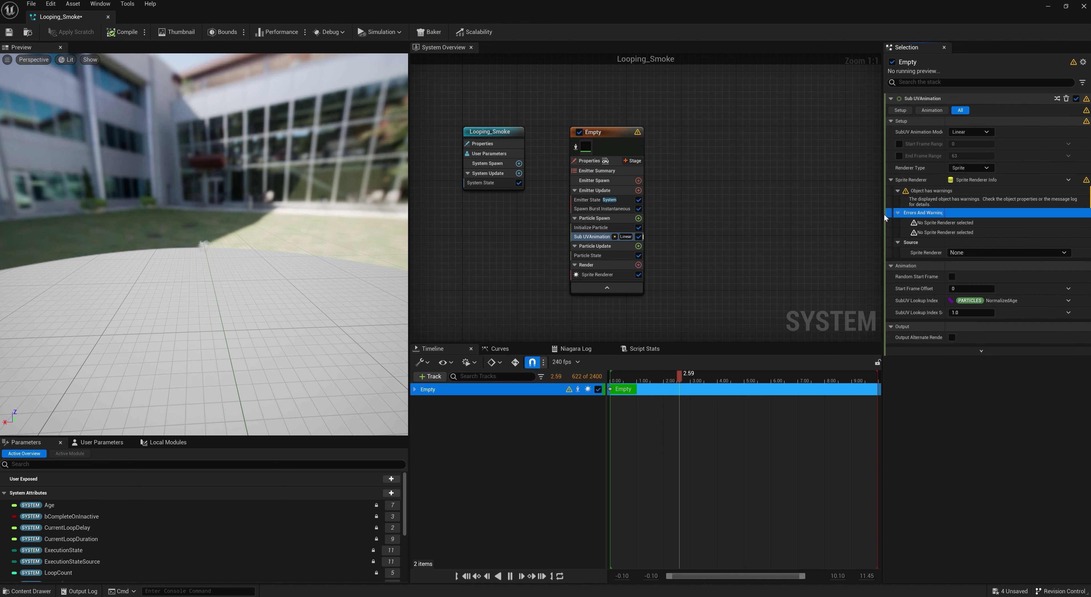
# Use Sprite Renderer as the Sub UVAnimation module's source and set its SubUV Animation Mode to Random
pyautogui.moveTo(882, 216); pyautogui.dragTo(811, 217)
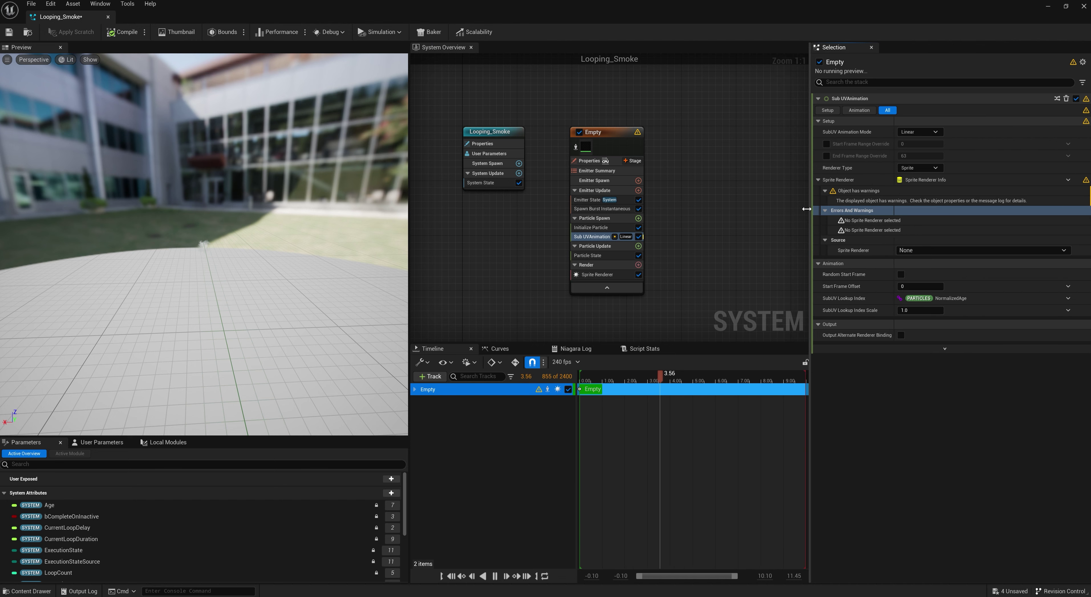
pyautogui.click(947, 250)
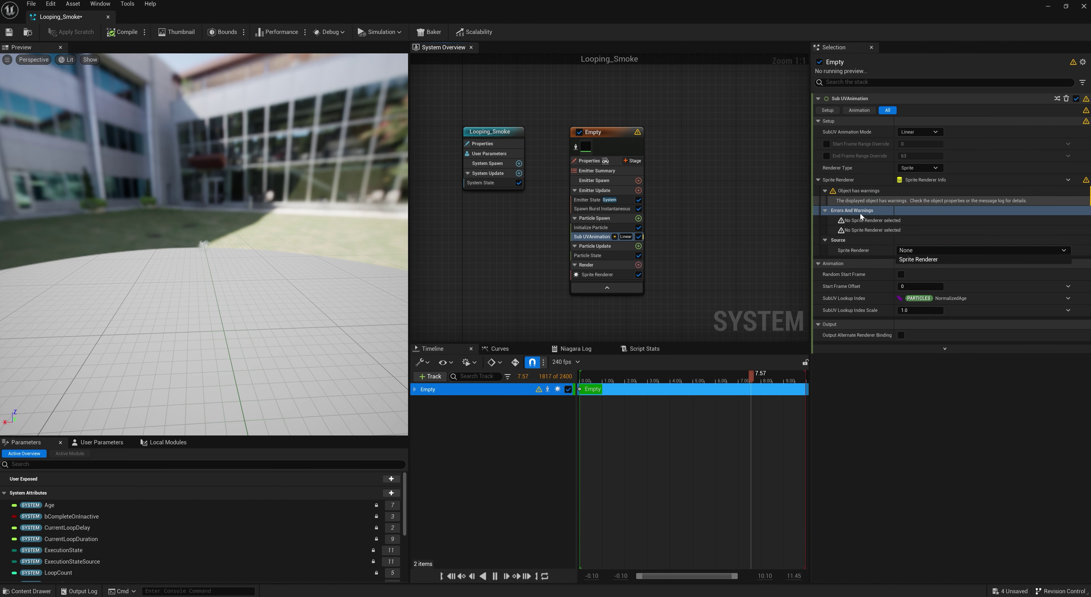
pyautogui.click(937, 259)
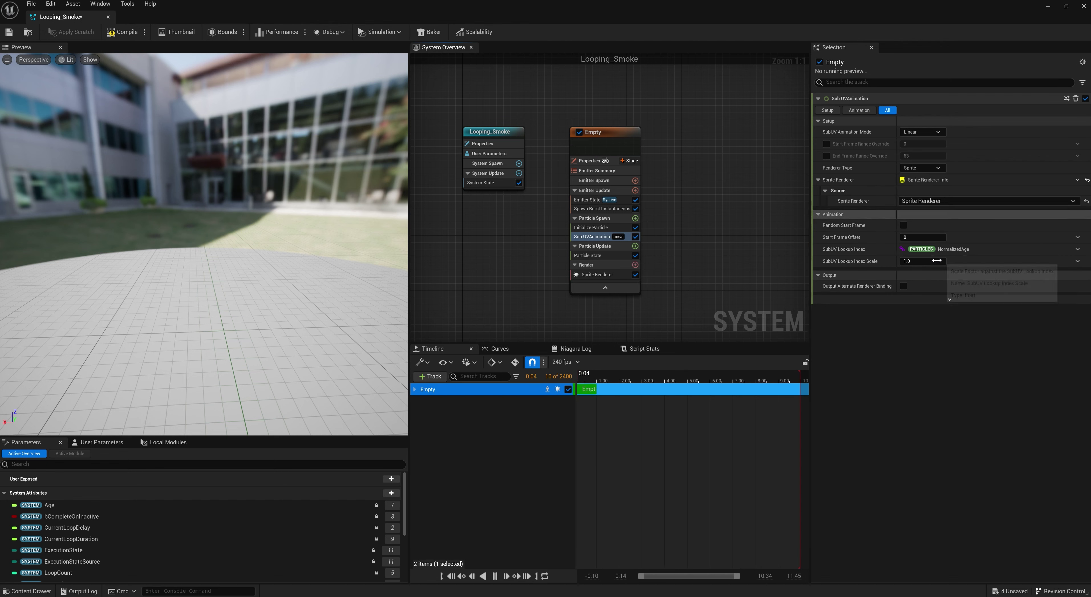
pyautogui.click(919, 132)
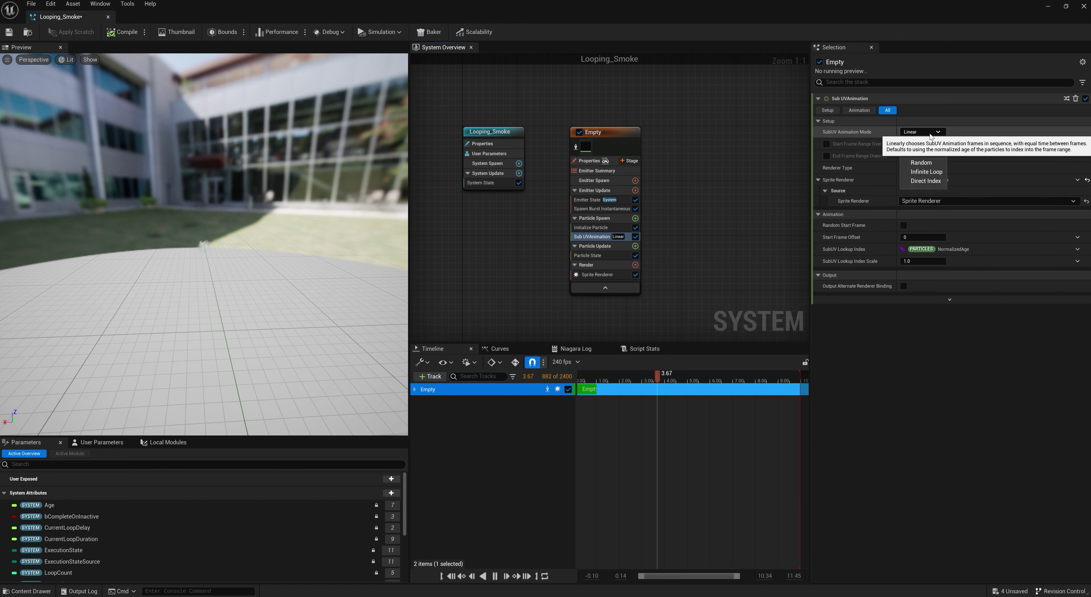
pyautogui.click(921, 163)
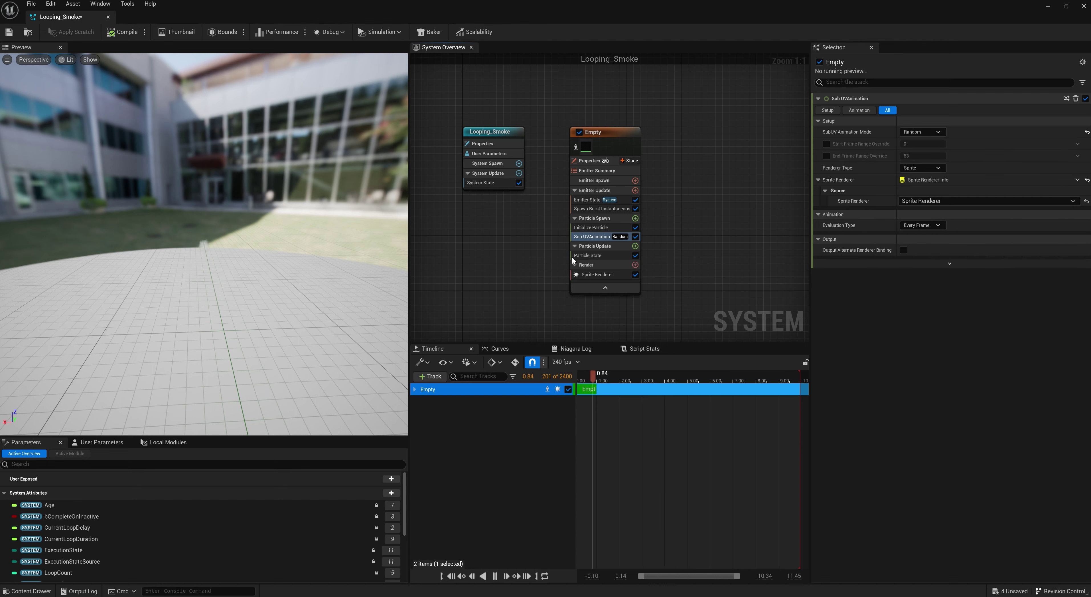
# Set Initialize Particle's Sprite Size Mode to Uniform and raise the Uniform Sprite Size to about 951
pyautogui.moveTo(199, 231); pyautogui.dragTo(199, 218, button='right')
pyautogui.moveTo(199, 231); pyautogui.dragTo(194, 209)
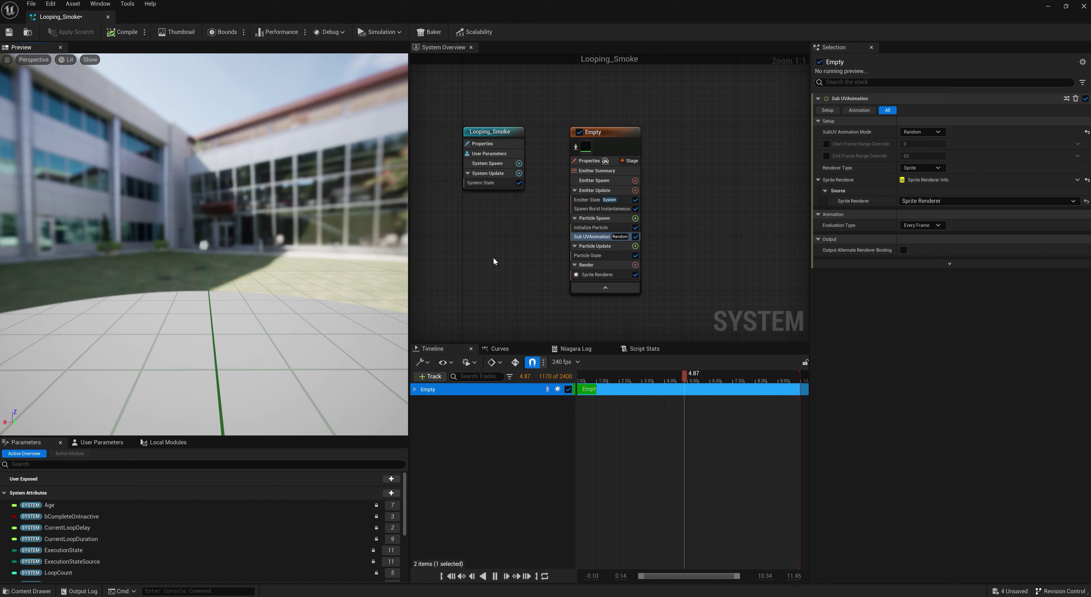
pyautogui.click(595, 227)
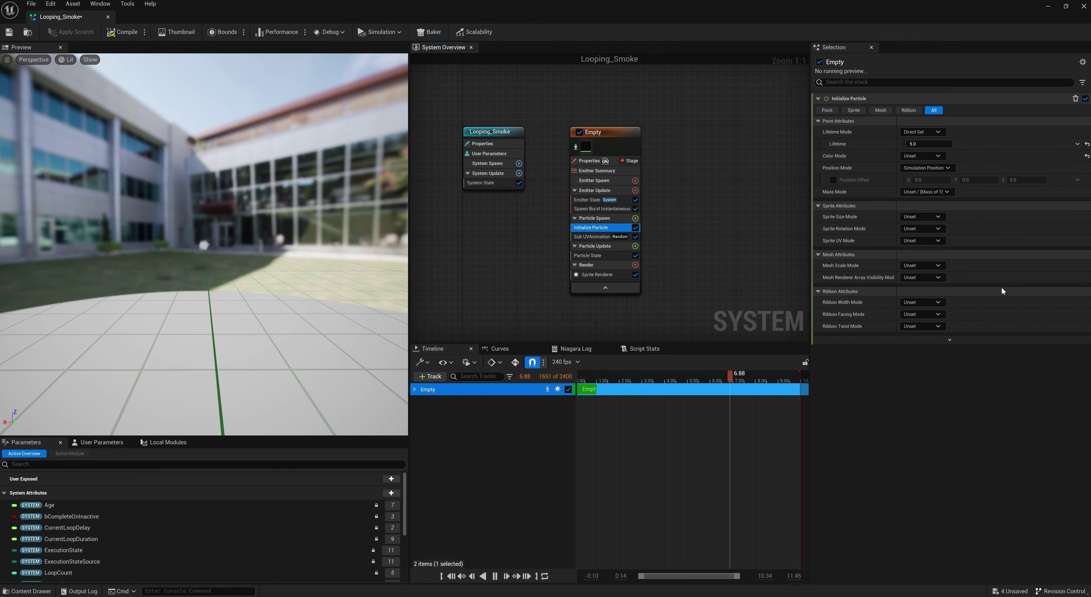
pyautogui.click(923, 217)
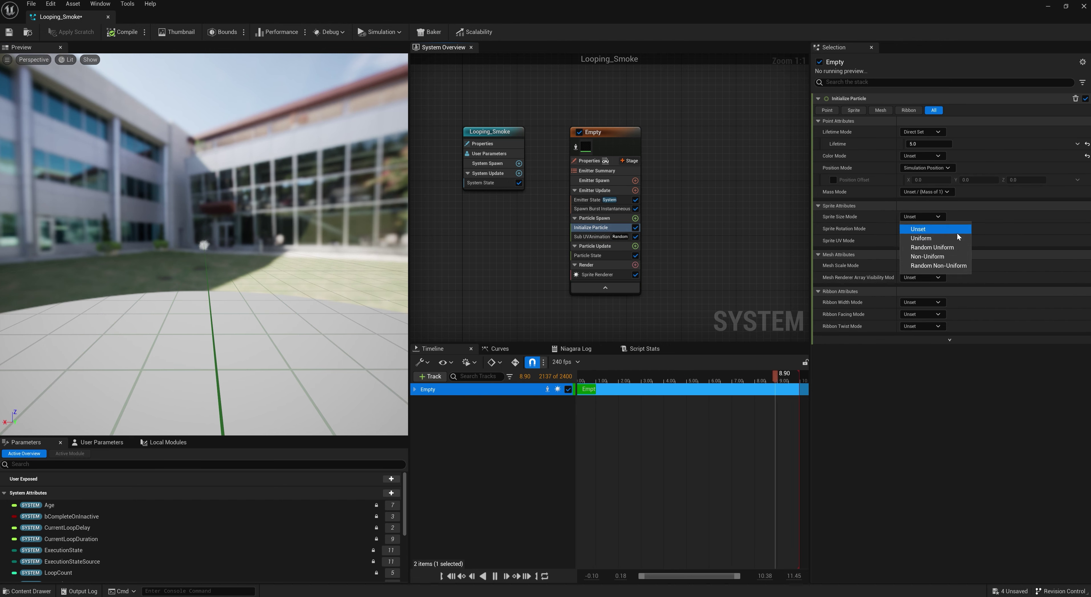
pyautogui.click(949, 238)
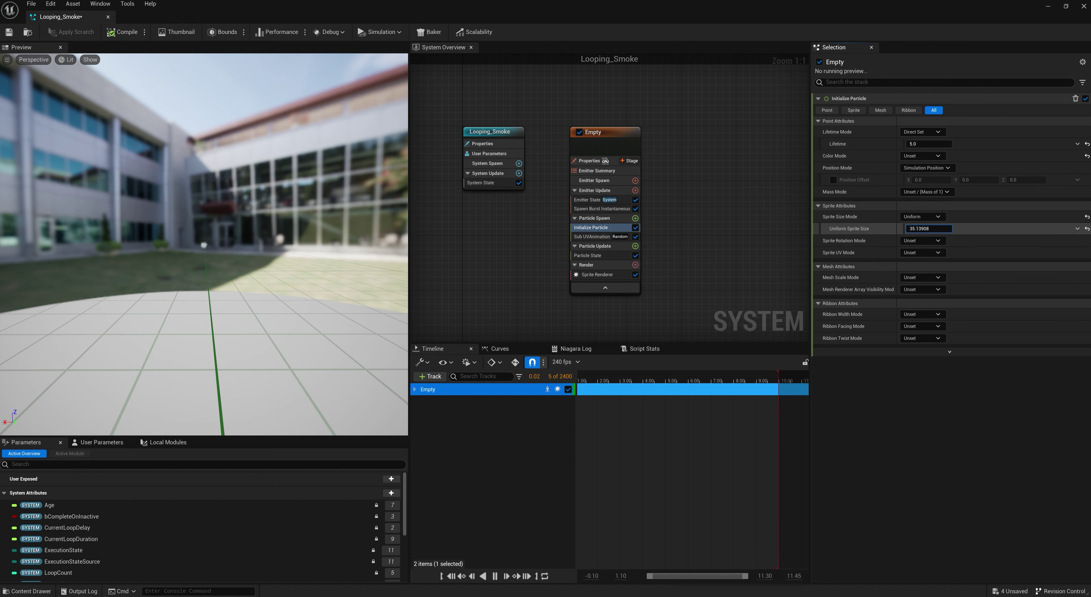
pyautogui.moveTo(929, 228); pyautogui.dragTo(961, 229)
pyautogui.moveTo(374, 254)
pyautogui.mouseDown(button='right')
pyautogui.moveTo(374, 322)
pyautogui.moveTo(373, 256)
pyautogui.mouseUp(button='right')
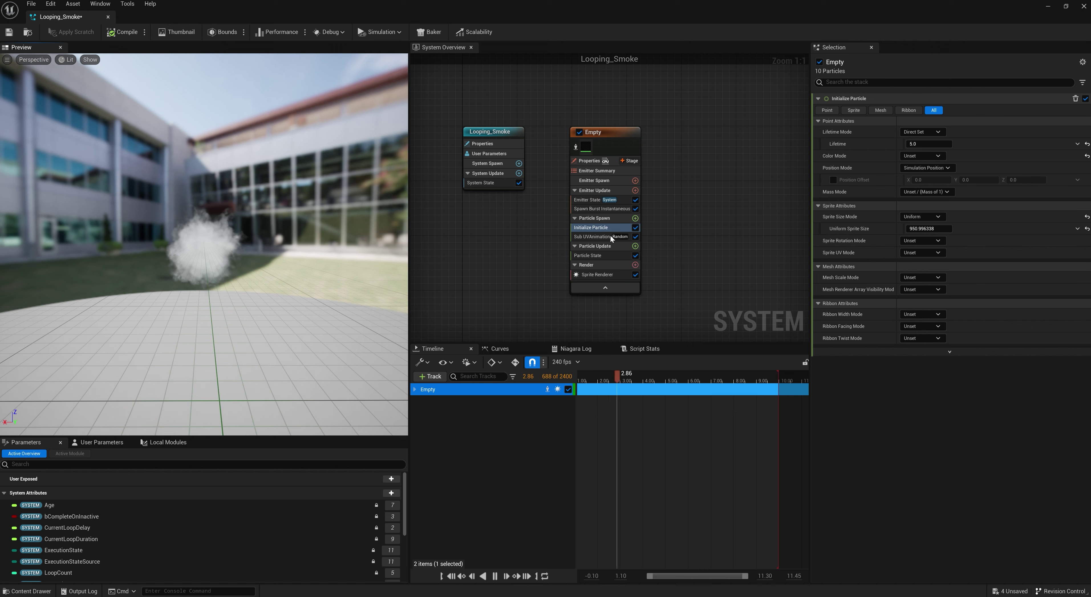
# Add a Shape Location module to Particle Spawn and set its Shape Primitive to Box / Plane
pyautogui.click(636, 218)
pyautogui.write('sph')
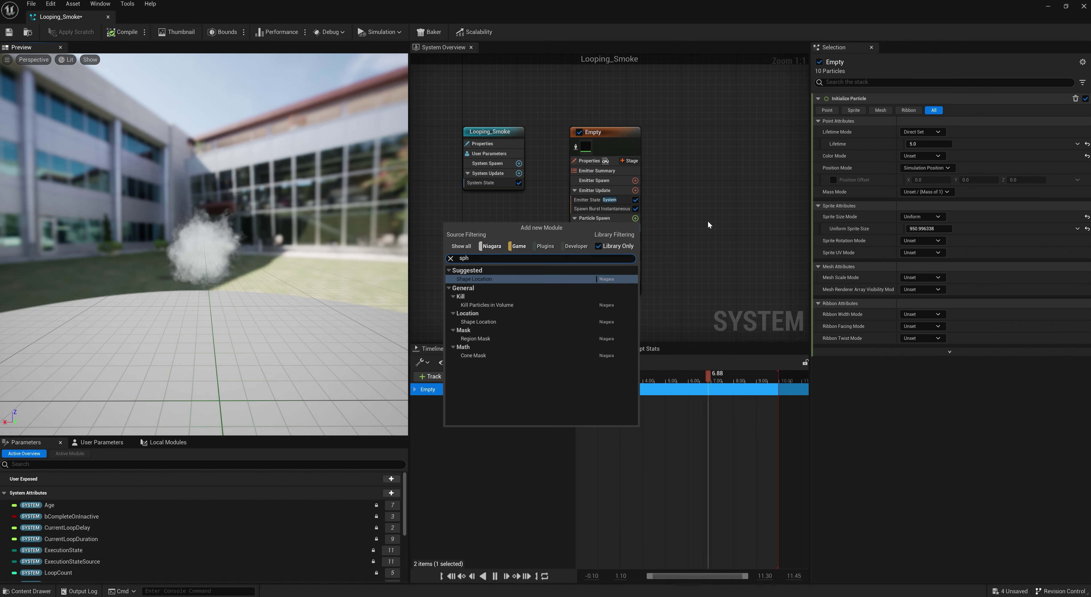
pyautogui.press('Return')
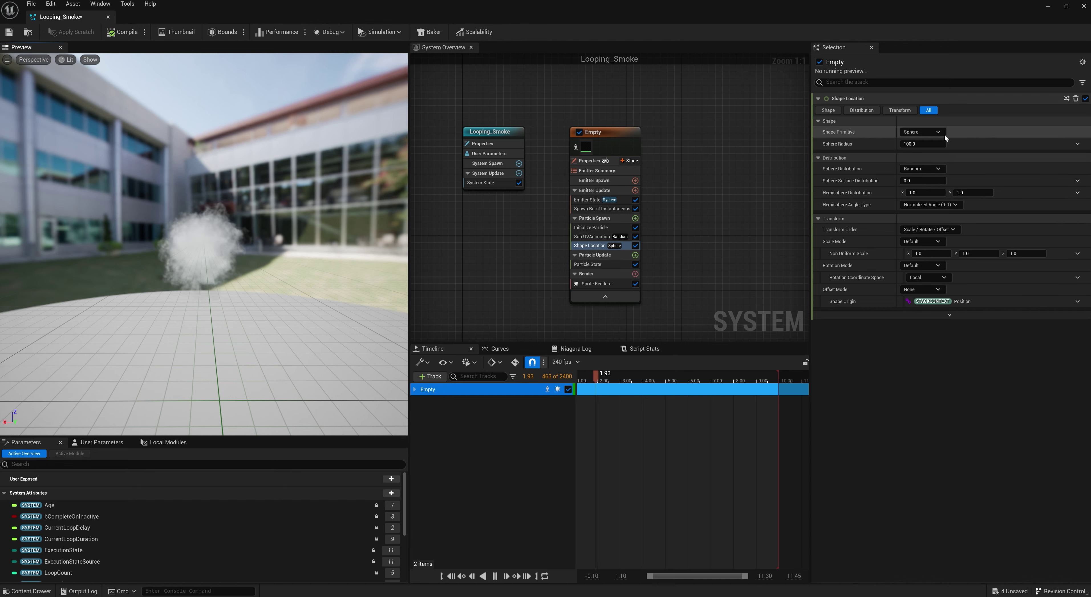
pyautogui.click(944, 134)
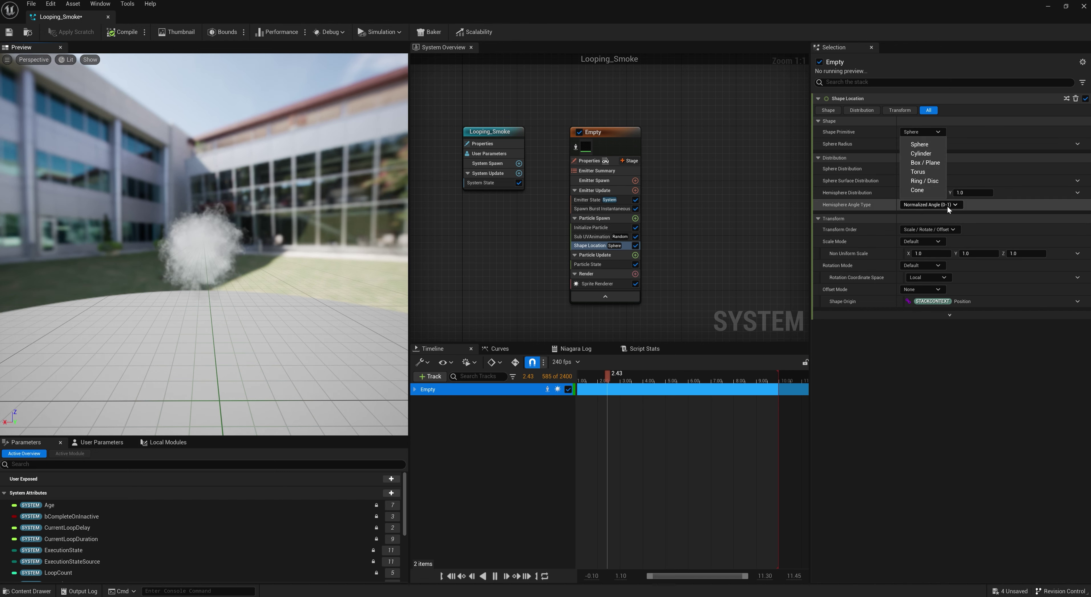
pyautogui.click(926, 163)
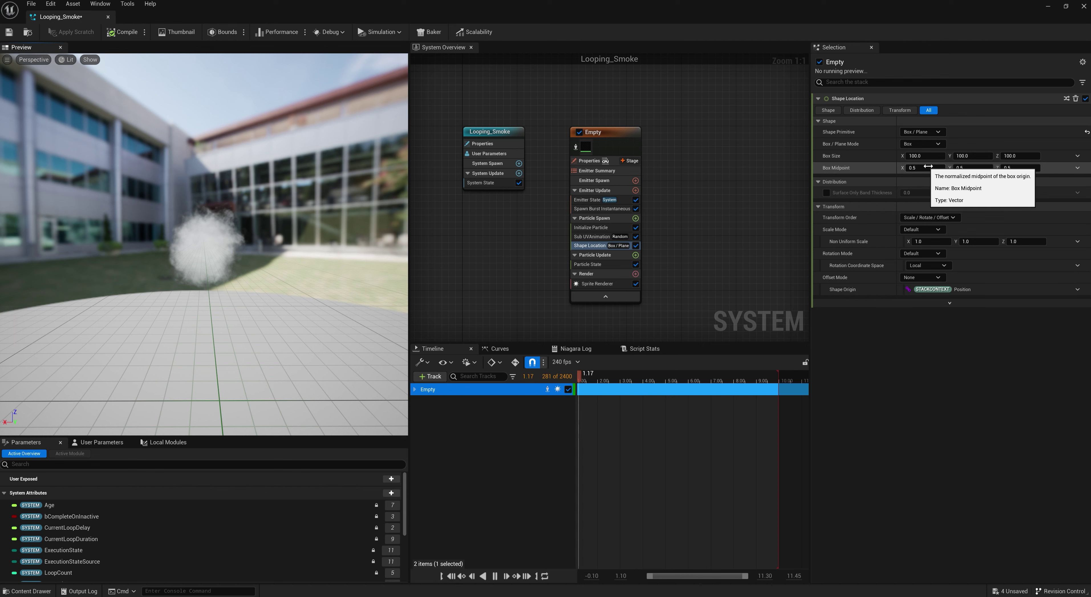
# Flatten the Shape Location box by setting its Z size to 0, keeping Box as the Box / Plane Mode
pyautogui.click(1017, 157)
pyautogui.write('0')
pyautogui.press('Return')
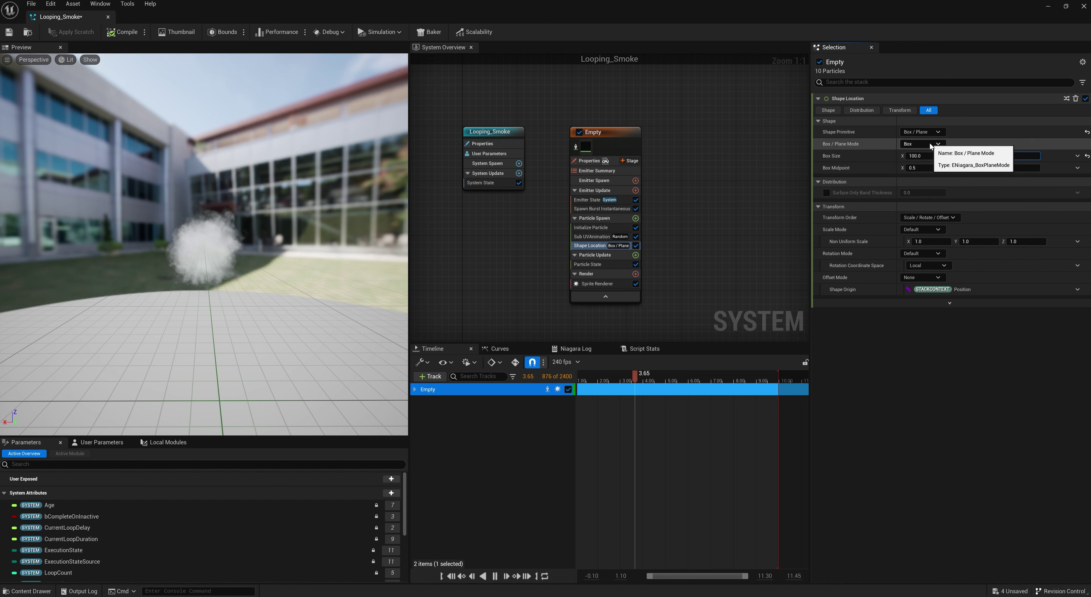
pyautogui.moveTo(276, 225)
pyautogui.mouseDown()
pyautogui.moveTo(276, 339)
pyautogui.moveTo(278, 203)
pyautogui.moveTo(277, 231)
pyautogui.mouseUp()
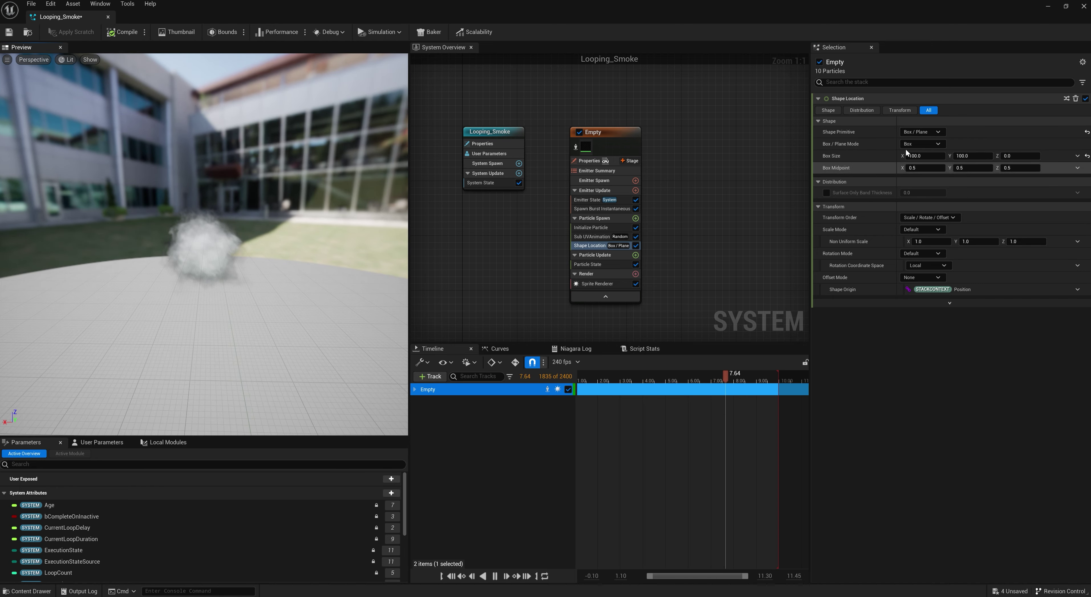
pyautogui.click(938, 144)
pyautogui.click(941, 144)
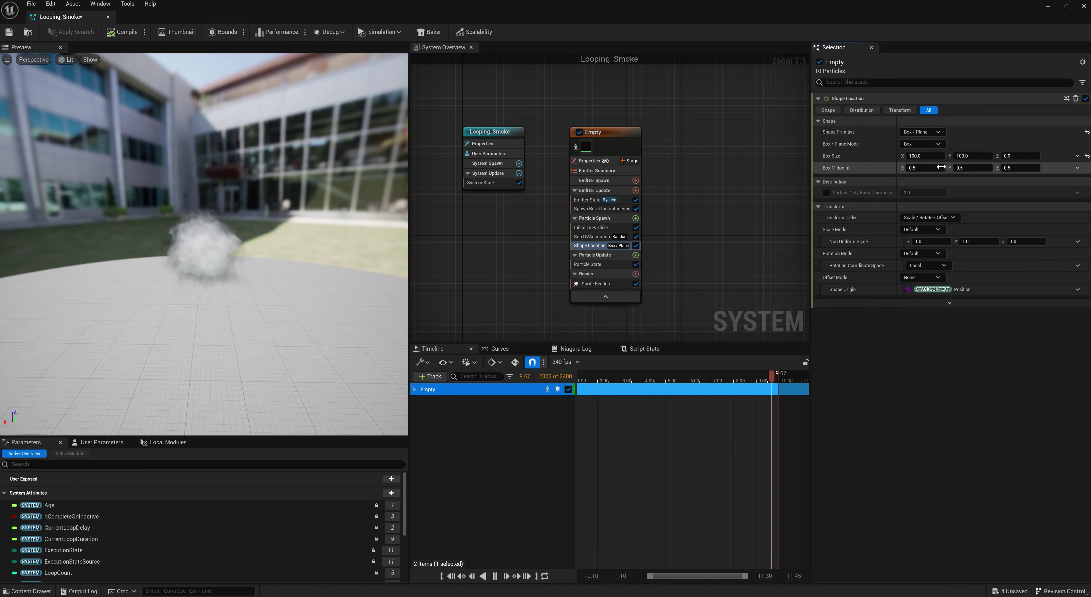
# Enable Surface Only Band Thickness in Shape Location and move that module above Sub UVAnimation in Particle Spawn
pyautogui.click(594, 373)
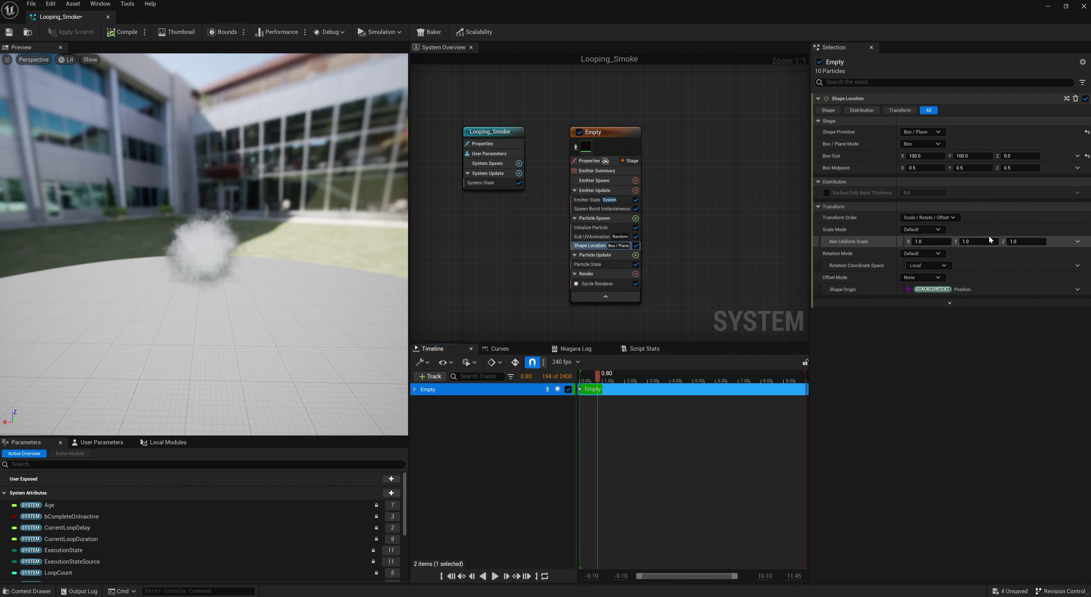
pyautogui.click(826, 193)
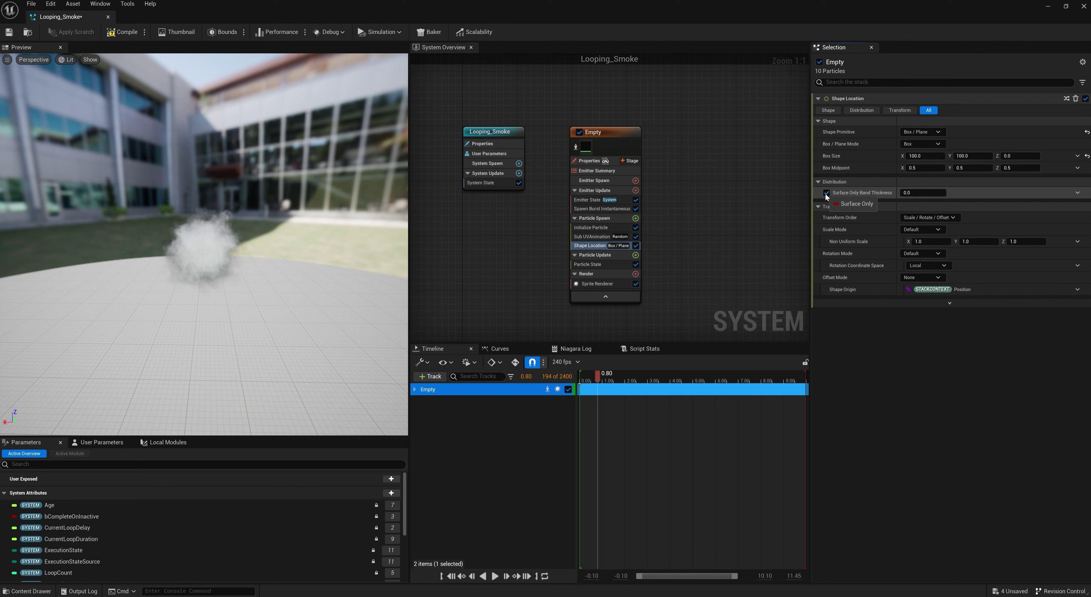
pyautogui.moveTo(582, 380); pyautogui.dragTo(593, 378)
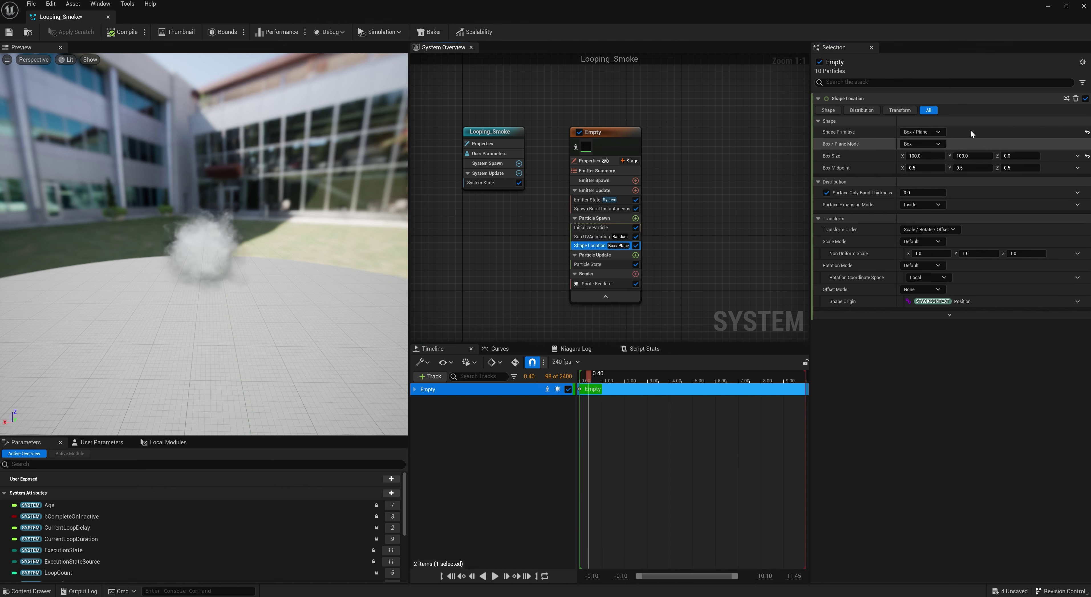
pyautogui.moveTo(590, 248); pyautogui.dragTo(592, 237)
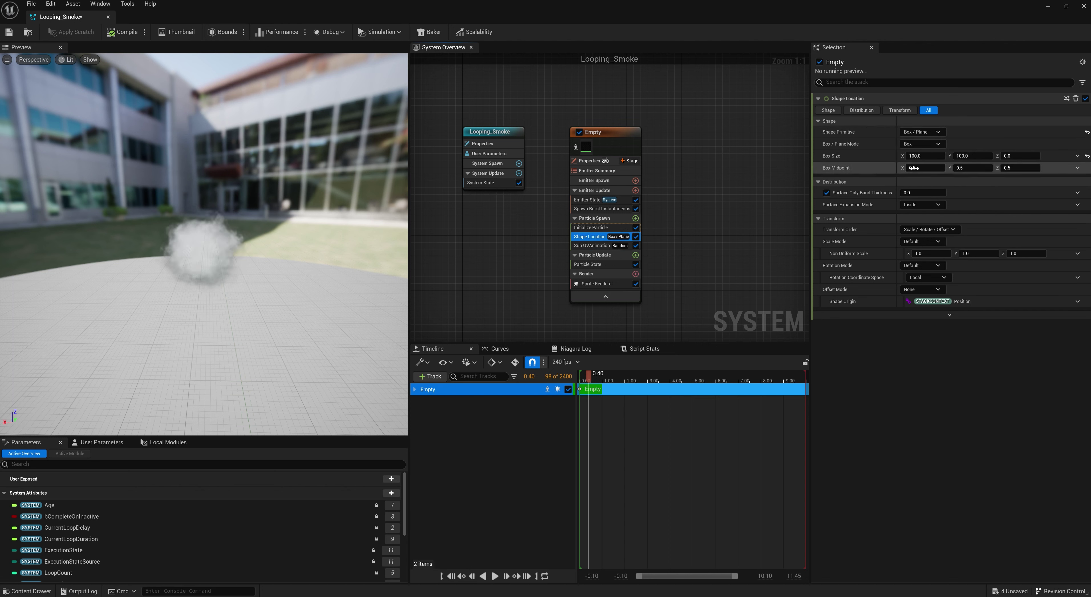
# Try shifting the Box Midpoint to about X 3.75 and Y 2.15, undo it, and set the Surface Only Band Thickness to about 1.5
pyautogui.moveTo(921, 167); pyautogui.dragTo(974, 168)
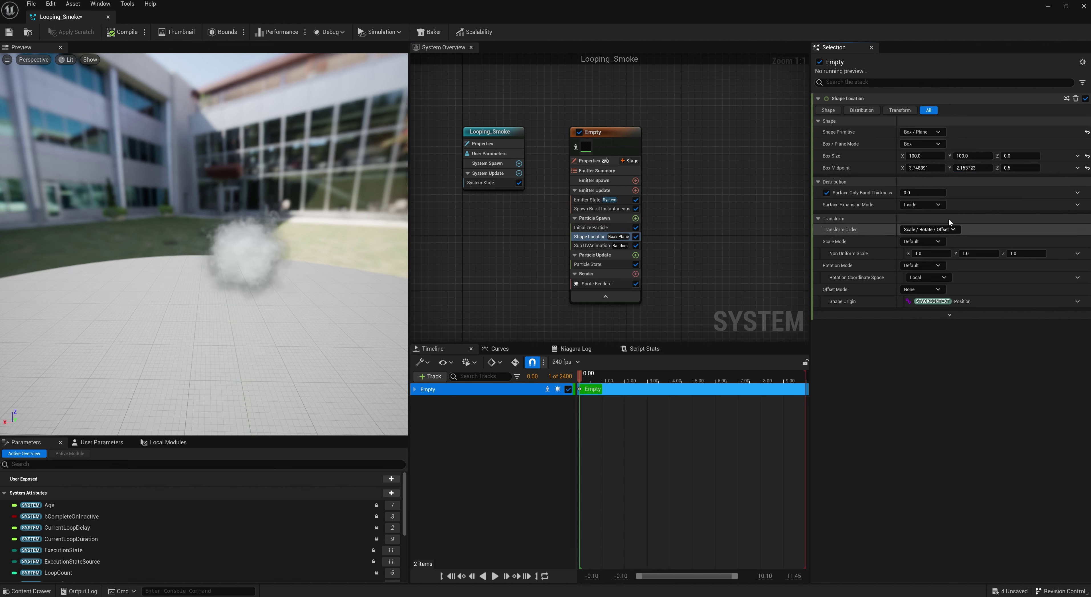
pyautogui.hotkey('ctrl', 'z')
pyautogui.hotkey('ctrl', 'z')
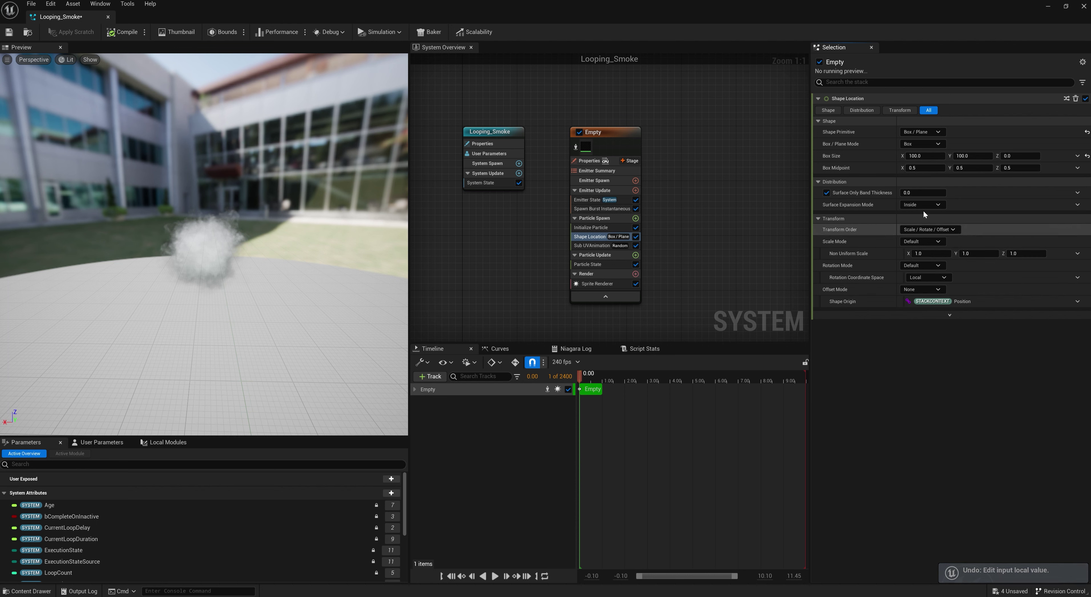
pyautogui.moveTo(921, 192); pyautogui.dragTo(936, 192)
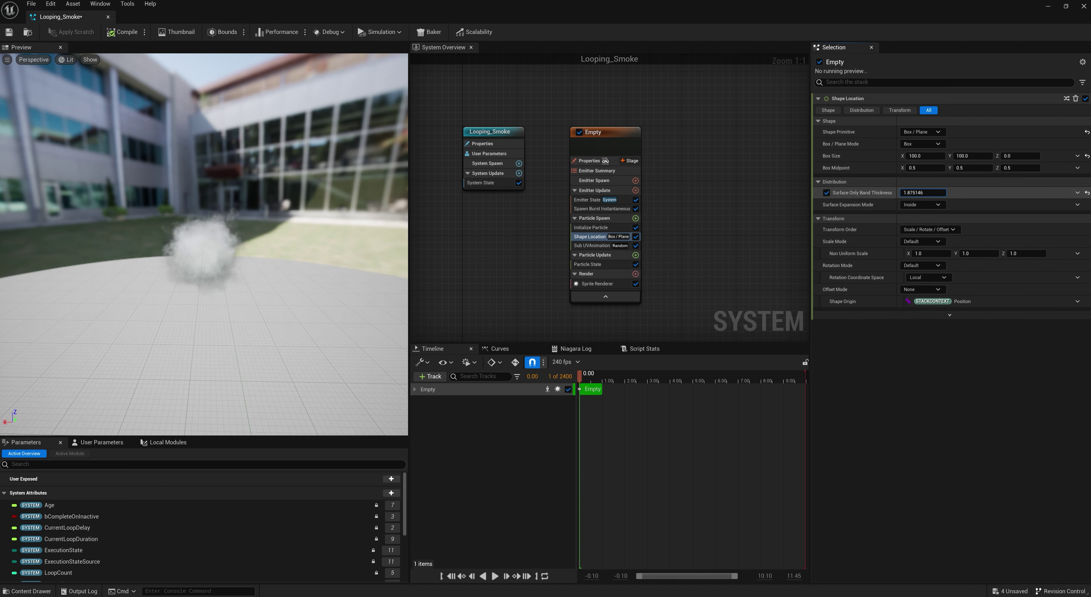
# Try Sphere as the Shape Primitive with a radius of about 670, and switch back to Box / Plane
pyautogui.click(927, 132)
pyautogui.click(919, 144)
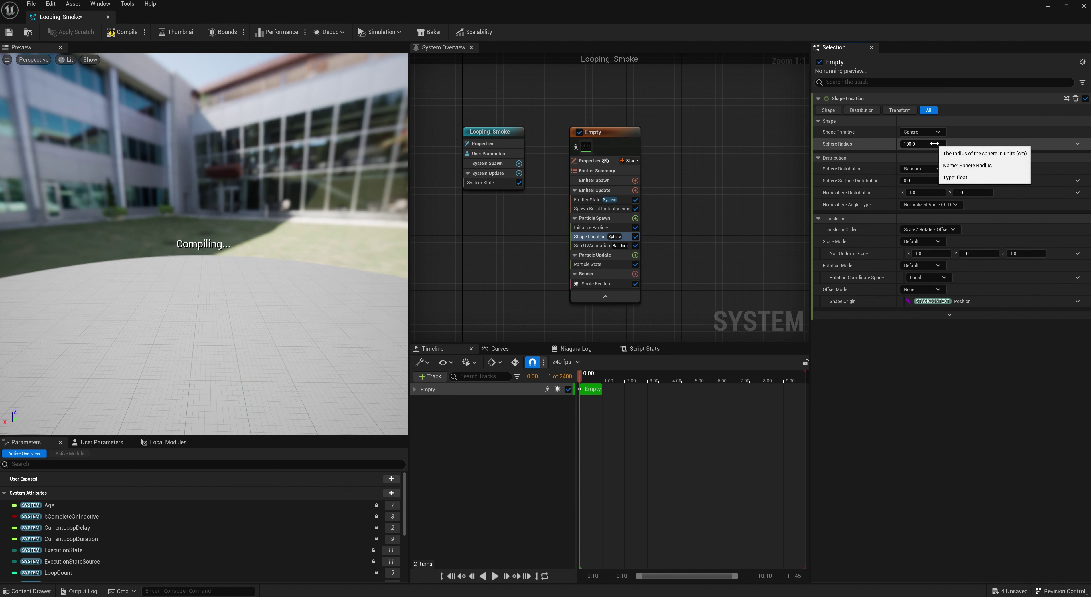
pyautogui.moveTo(936, 145); pyautogui.dragTo(1013, 144)
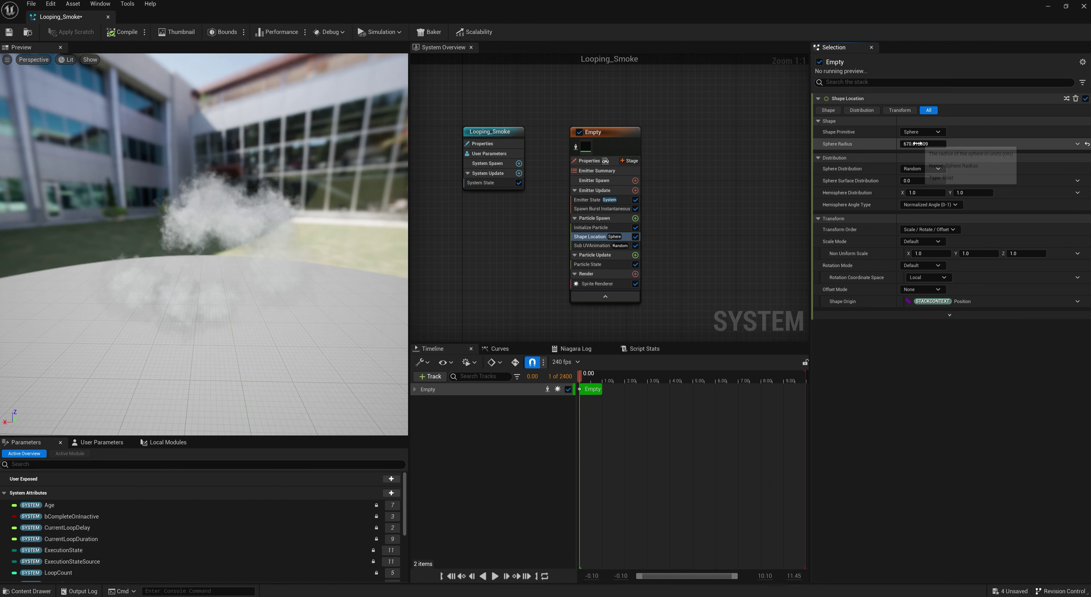
pyautogui.click(932, 131)
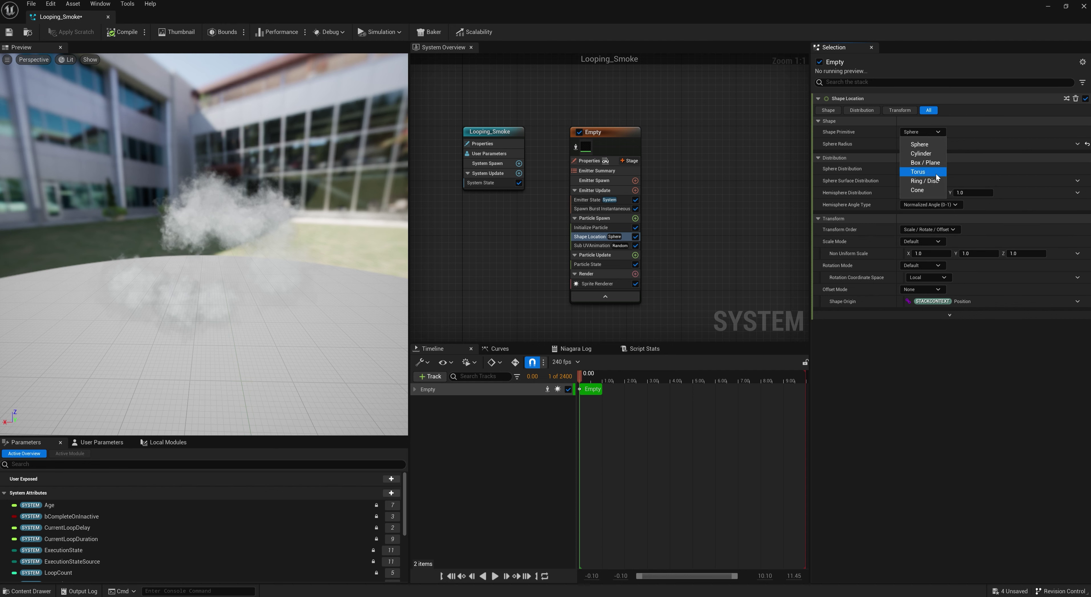
pyautogui.click(941, 162)
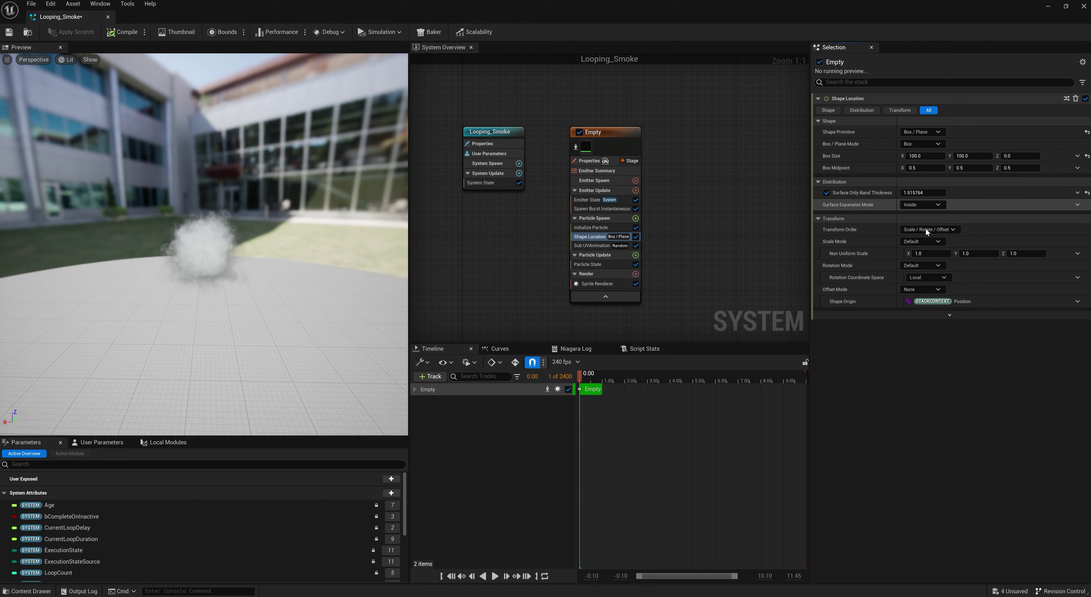
# Disable Surface Only Band Thickness and raise the Shape Location Box Size X to about 1341
pyautogui.click(827, 193)
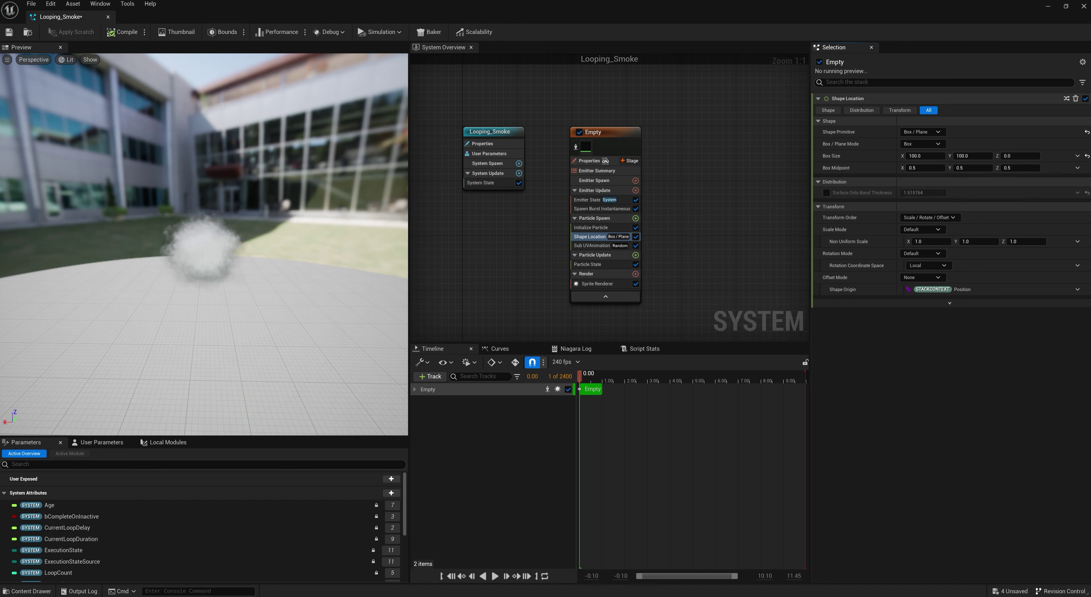
pyautogui.moveTo(916, 157); pyautogui.dragTo(983, 156)
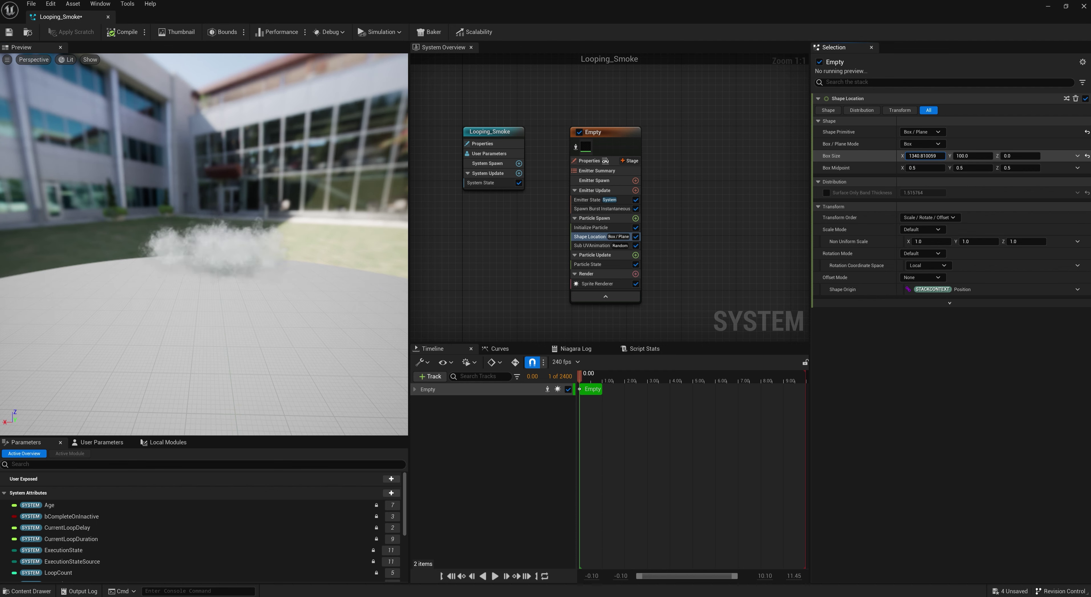
pyautogui.click(930, 162)
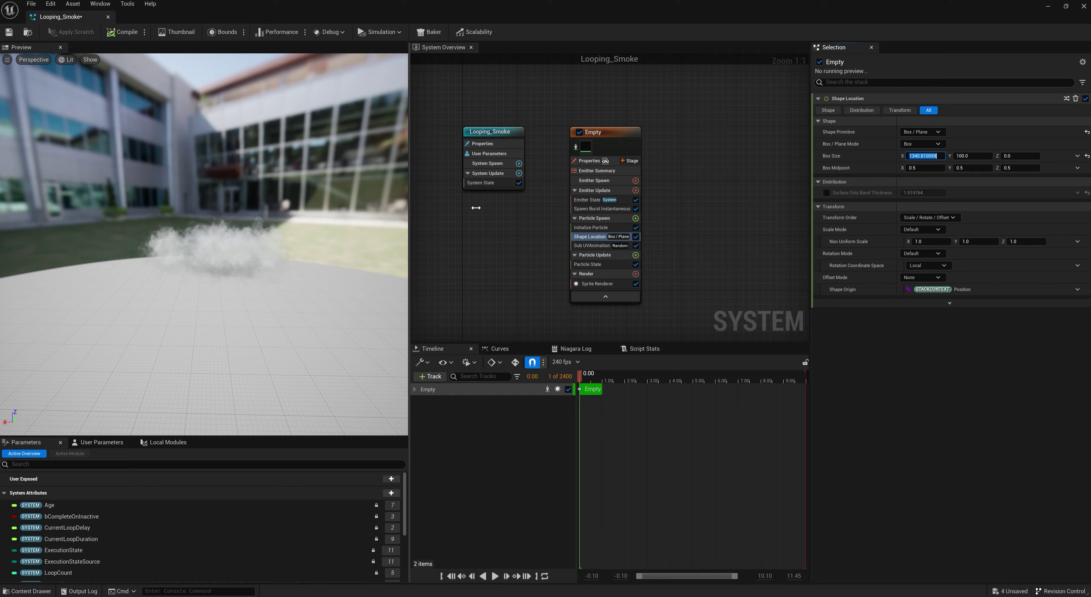
pyautogui.click(928, 156)
# Place the Looping_Smoke particle system in the ParagonSample level, in front of the round stone gate
pyautogui.moveTo(799, 9); pyautogui.dragTo(843, 322)
pyautogui.click(774, 302)
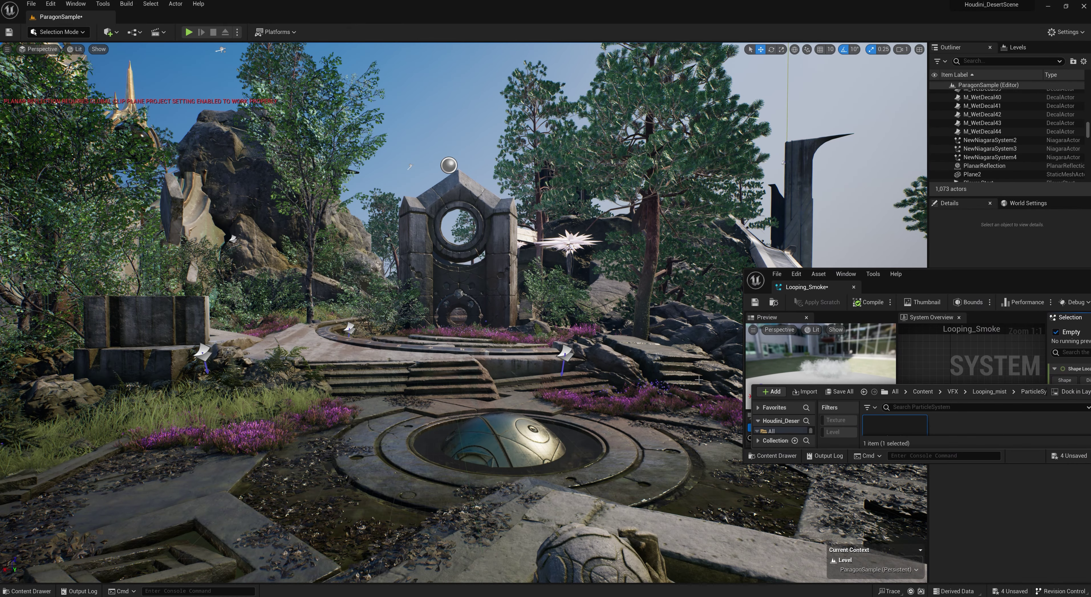
pyautogui.moveTo(906, 429); pyautogui.dragTo(450, 294)
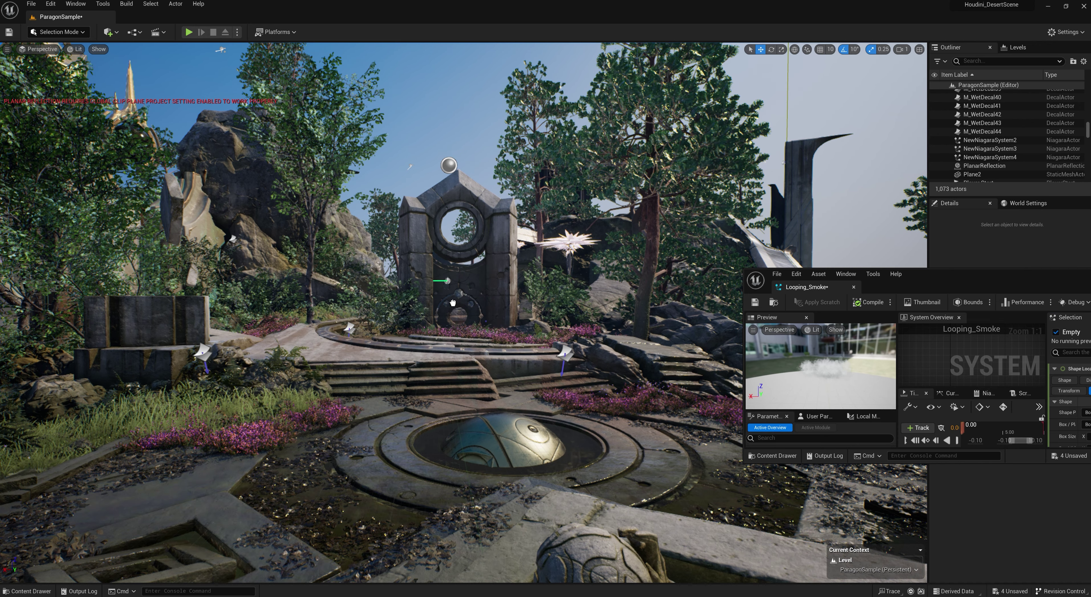
pyautogui.moveTo(465, 338); pyautogui.dragTo(465, 338)
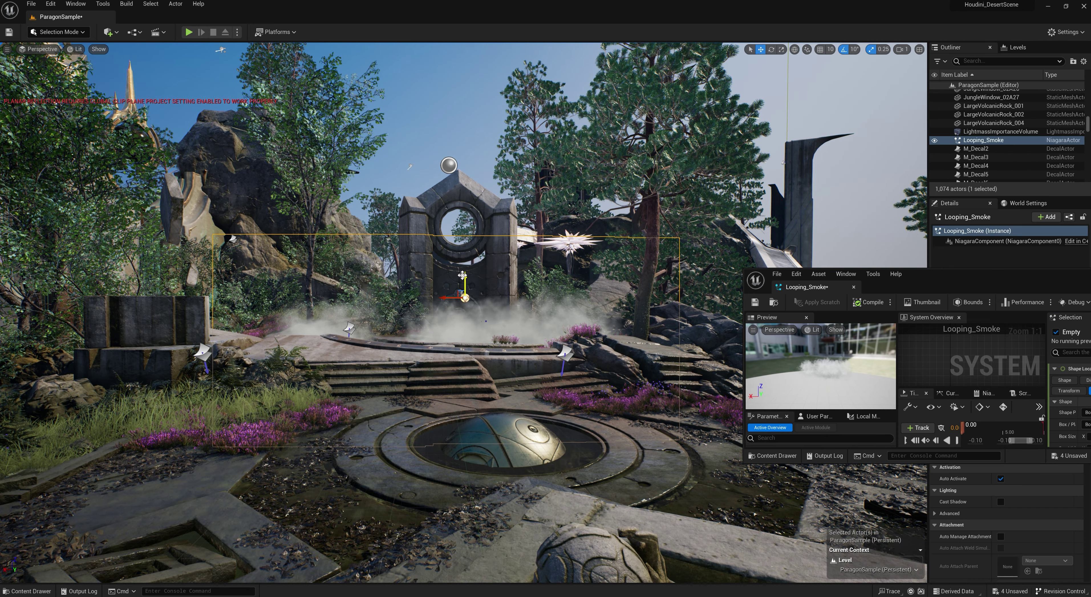
# Enable Local Space in the Empty emitter's properties and reposition the Looping_Smoke actor near the stone gate in the level
pyautogui.doubleClick(953, 277)
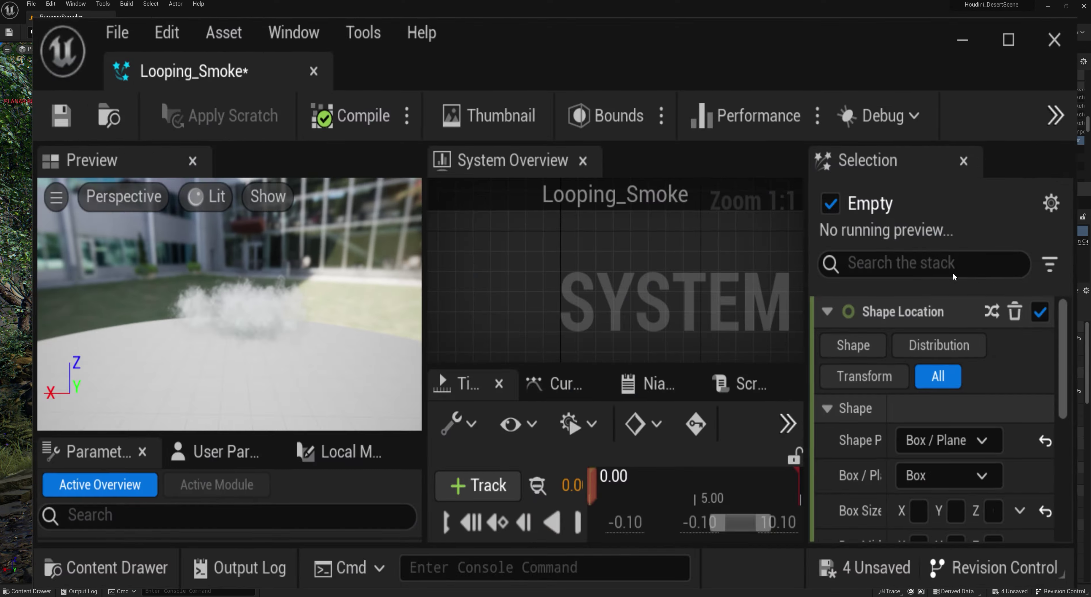
pyautogui.click(602, 170)
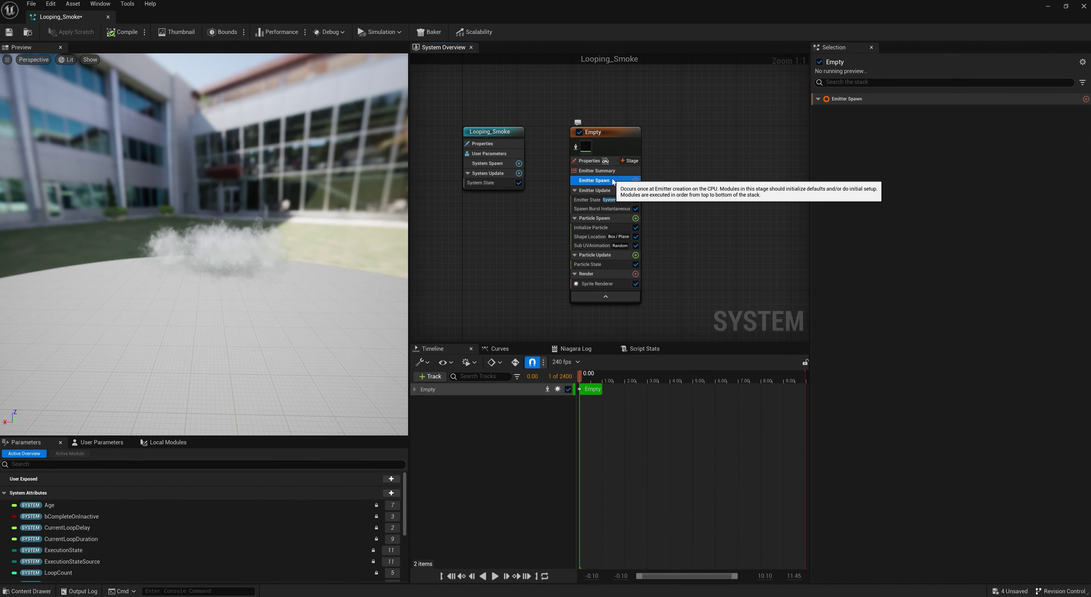
pyautogui.click(615, 168)
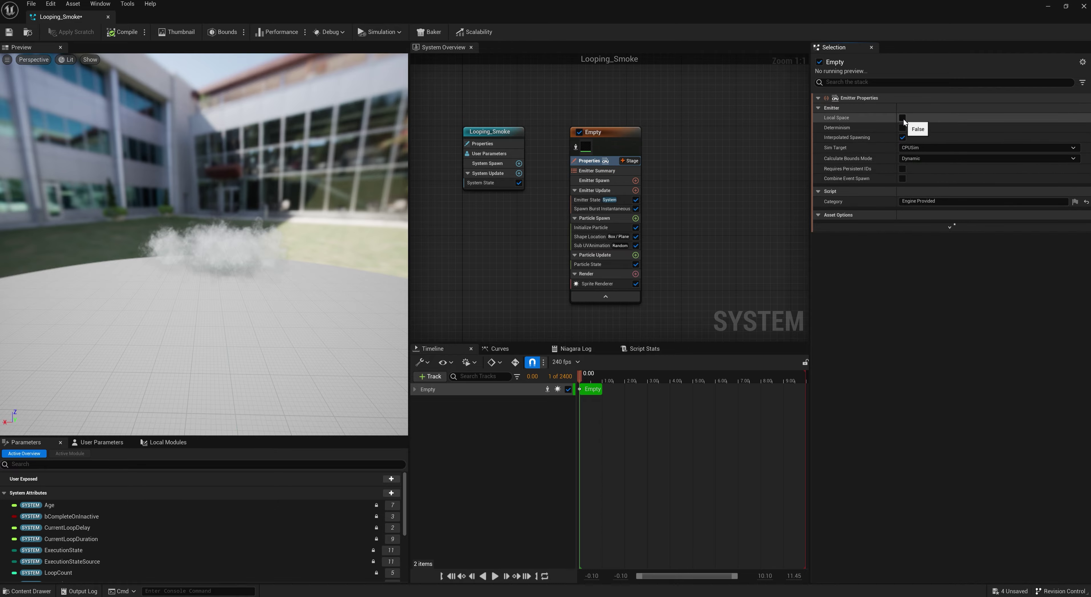
pyautogui.click(902, 119)
pyautogui.moveTo(772, 3); pyautogui.dragTo(851, 356)
pyautogui.moveTo(461, 280); pyautogui.dragTo(410, 293)
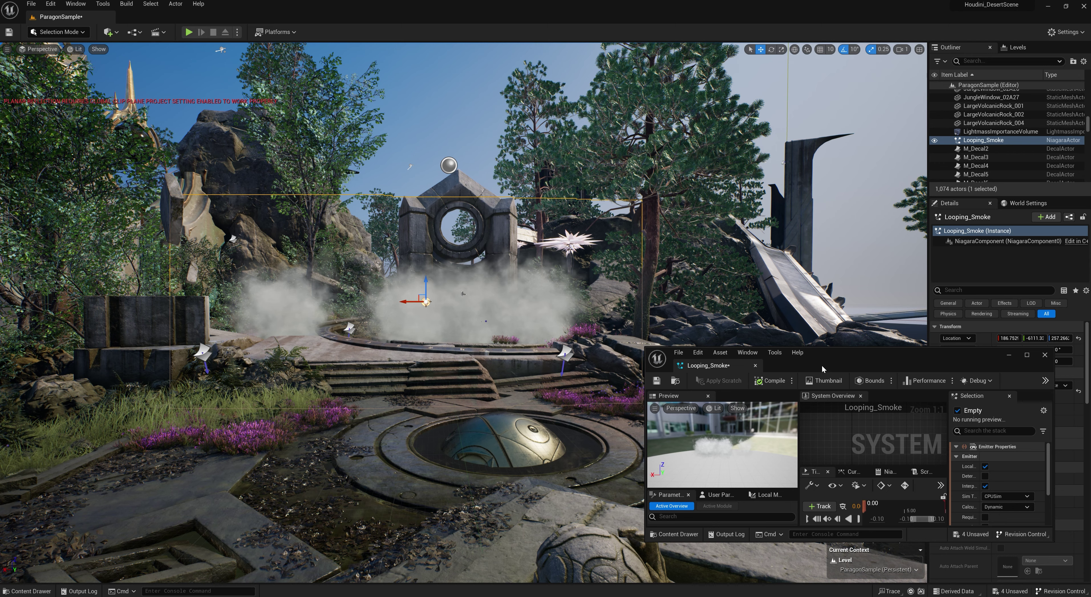
# Disable Kill Particles When Lifetime Has Elapsed in the emitter's Particle State module
pyautogui.doubleClick(862, 356)
pyautogui.click(595, 229)
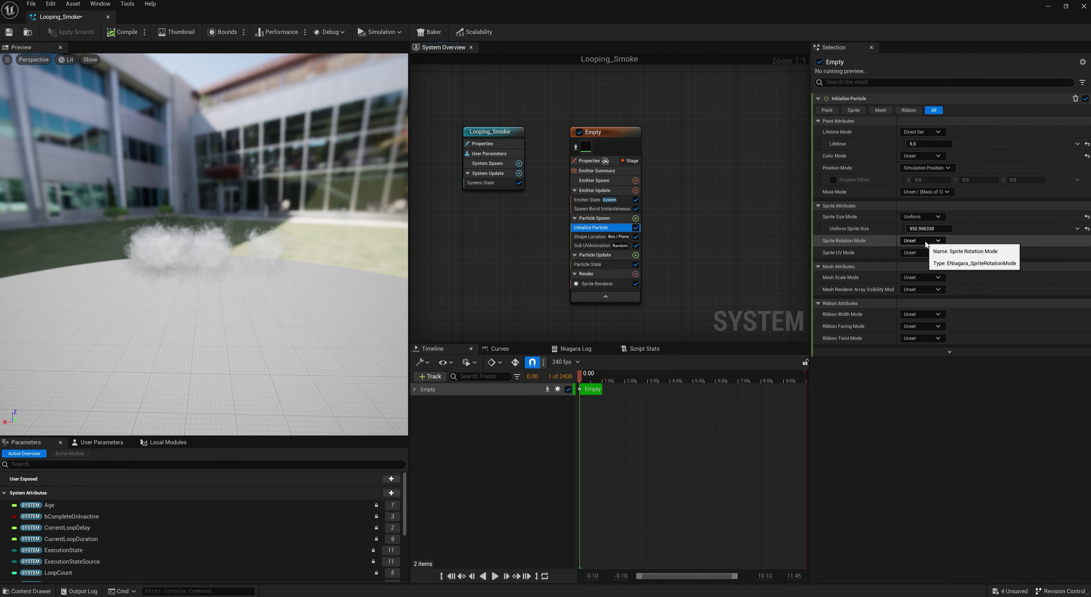
pyautogui.click(613, 265)
pyautogui.moveTo(896, 113); pyautogui.dragTo(931, 114)
pyautogui.click(938, 110)
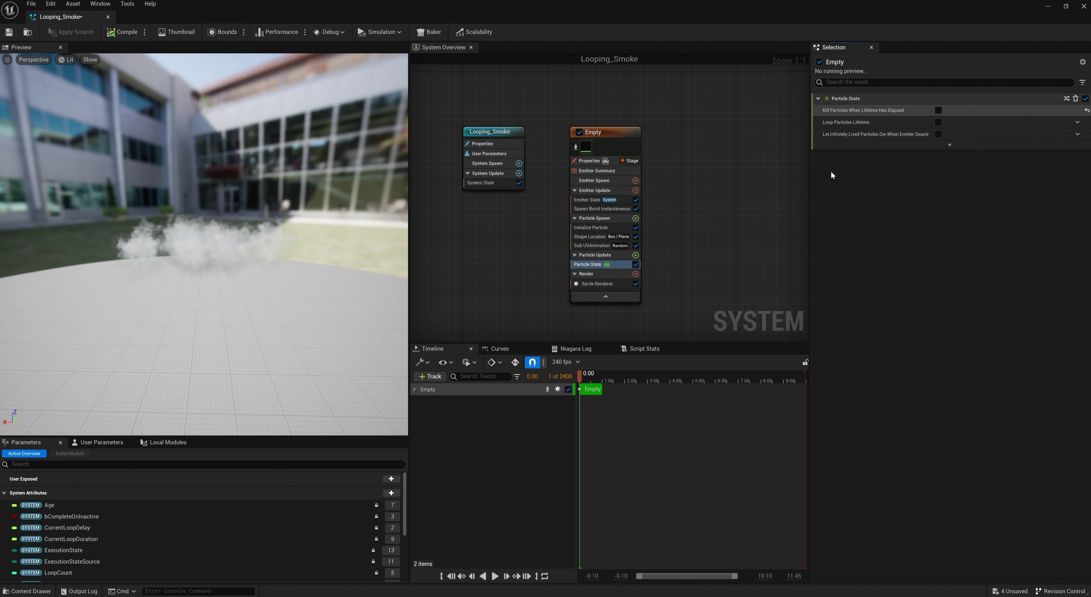
pyautogui.moveTo(608, 264)
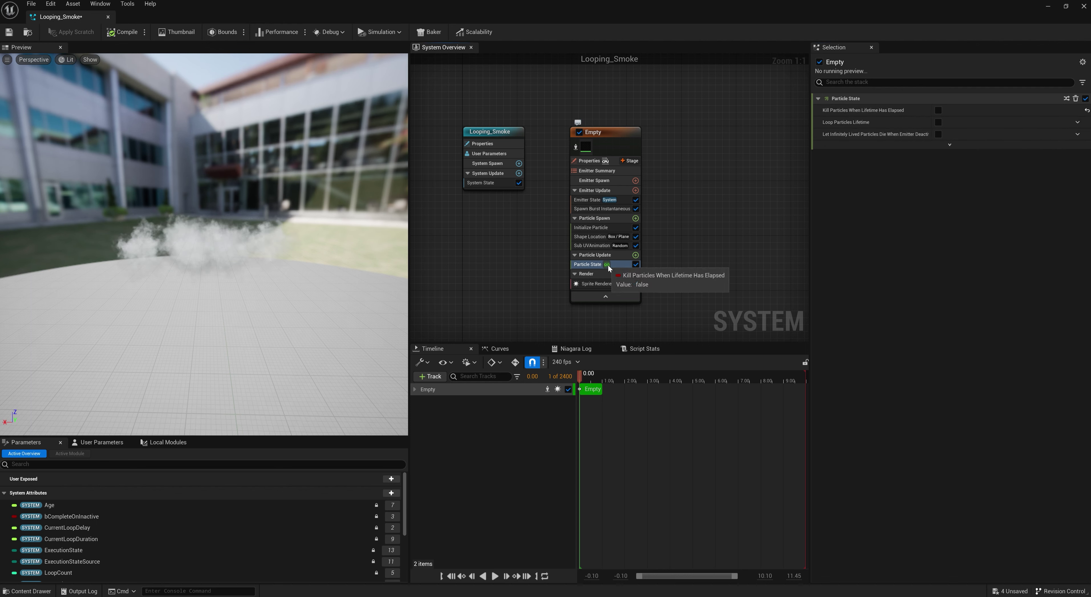
# Set Emitter State's Life Cycle Mode to Self, Loop Behavior to Once and Loop Duration Mode to Infinite, and check the smoke in the level
pyautogui.click(587, 202)
pyautogui.click(956, 132)
pyautogui.click(974, 156)
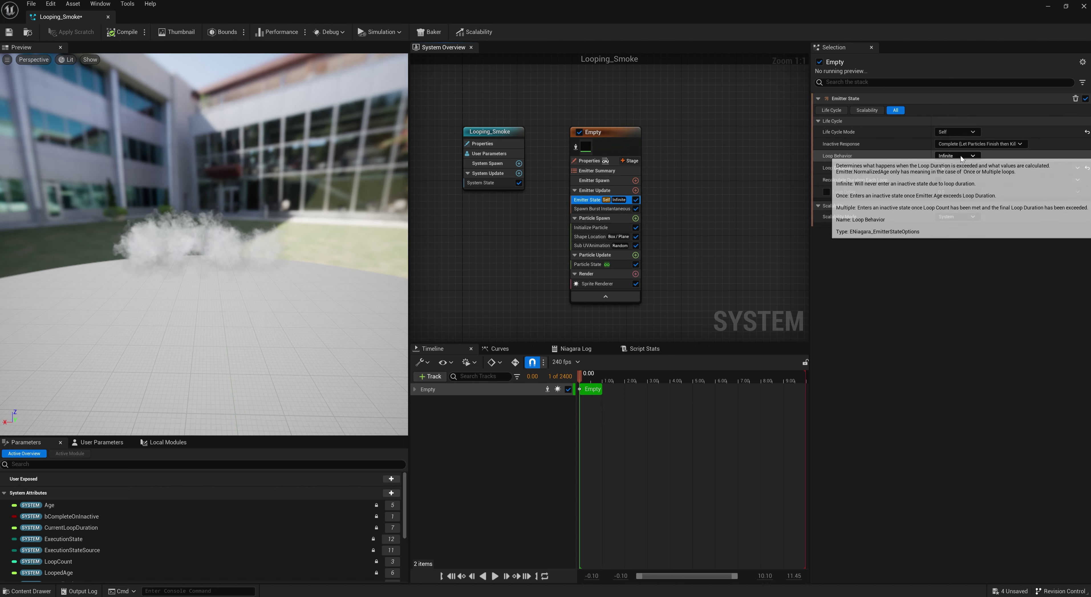
pyautogui.click(961, 155)
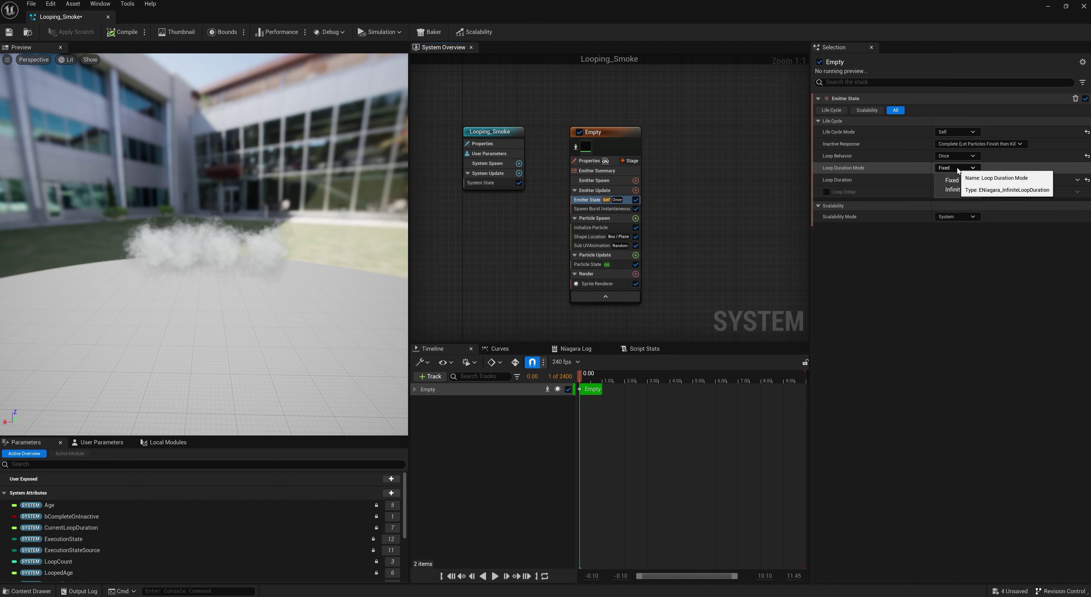
pyautogui.click(956, 168)
pyautogui.click(963, 187)
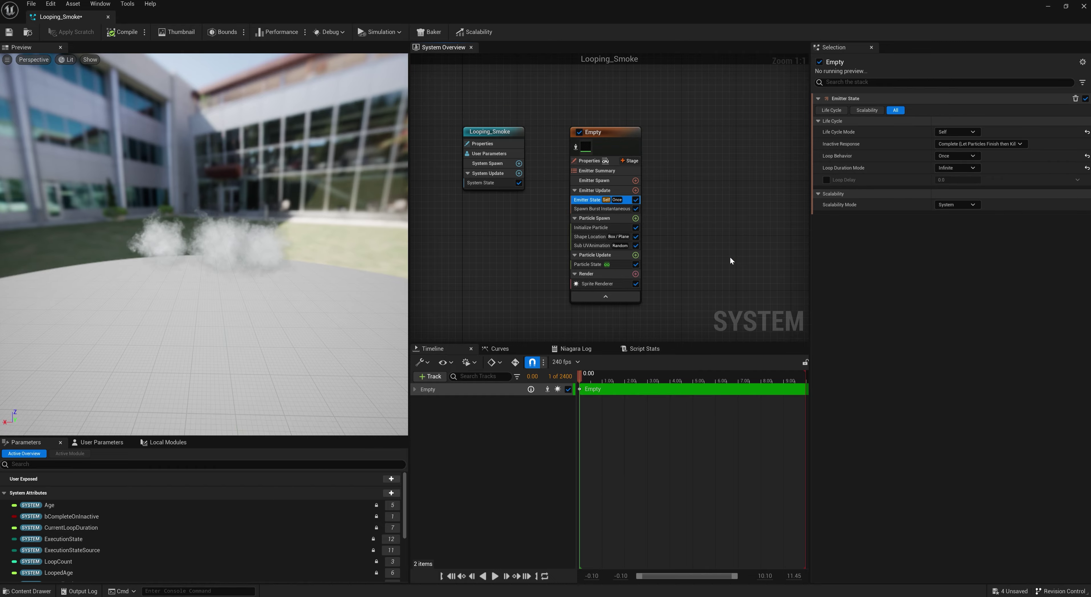
pyautogui.moveTo(667, 19); pyautogui.dragTo(658, 409)
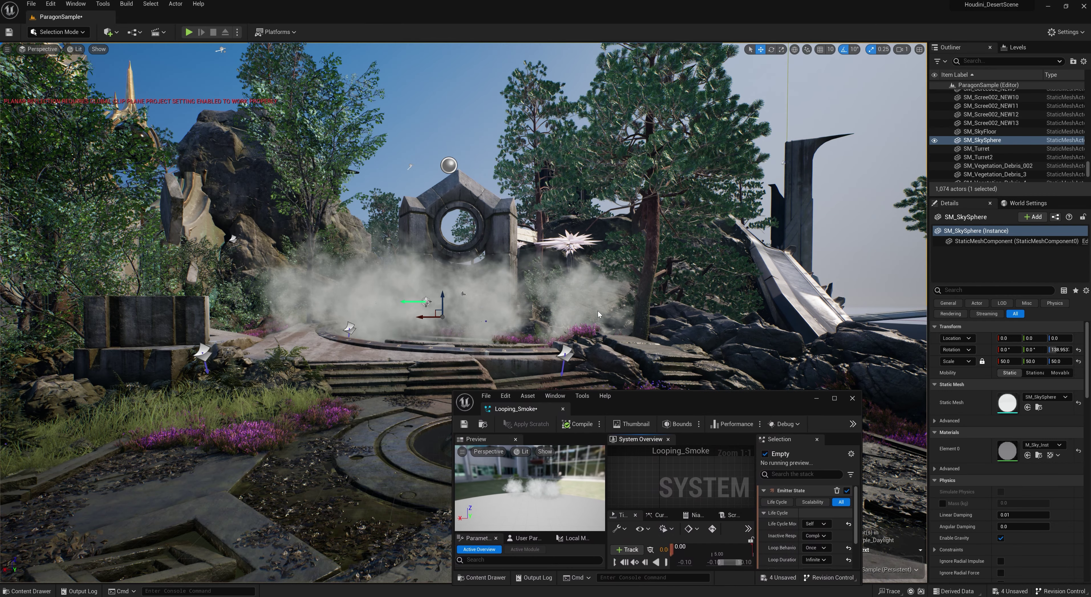
pyautogui.doubleClick(729, 396)
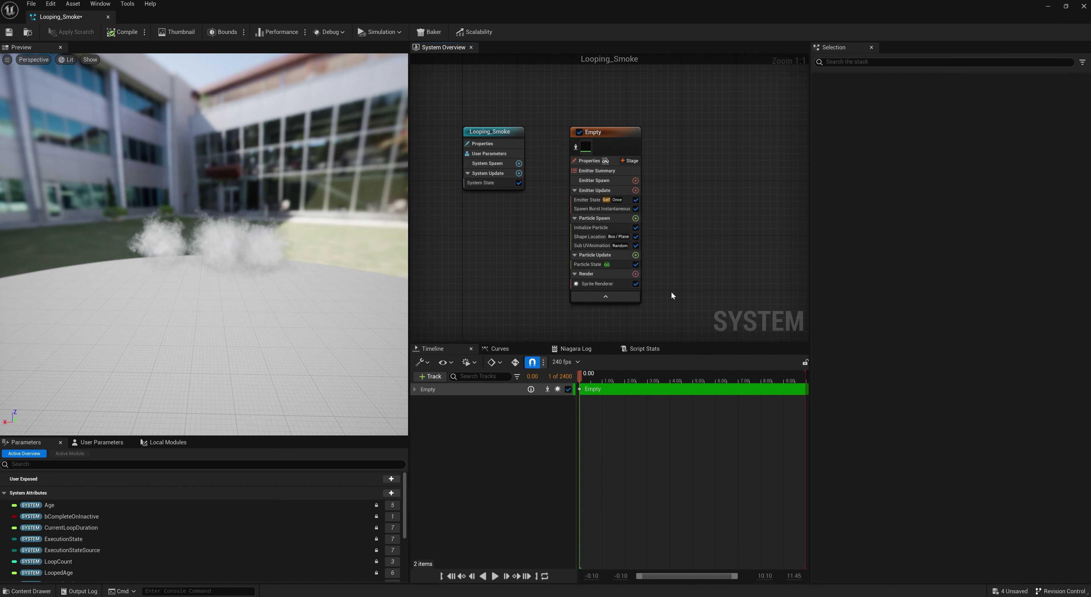
# Add a Sprite Rotation Rate module to the emitter's Particle Update stage
pyautogui.click(636, 255)
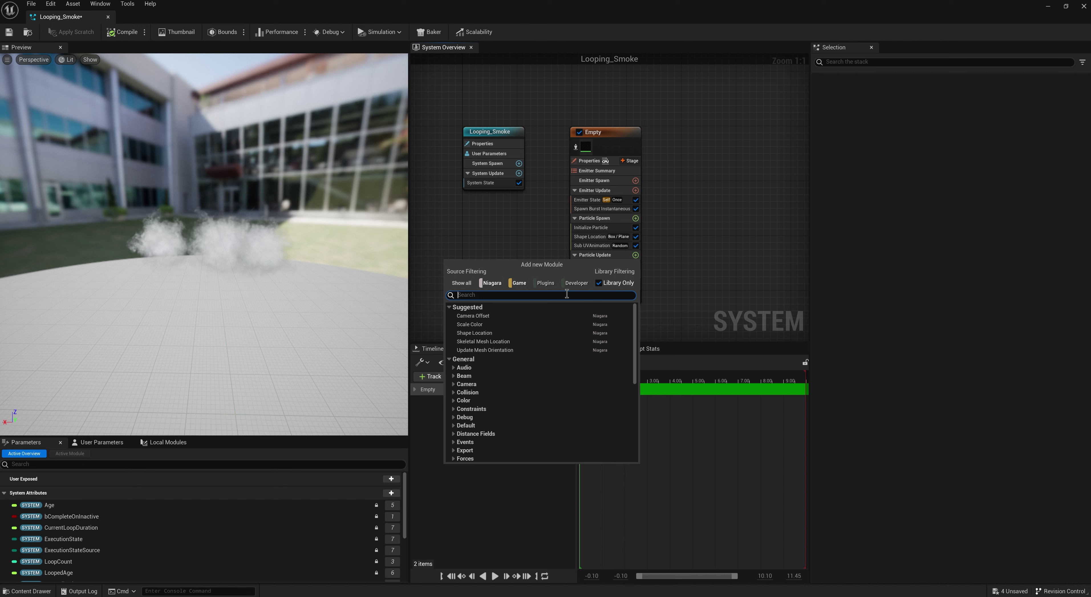
pyautogui.write('ro')
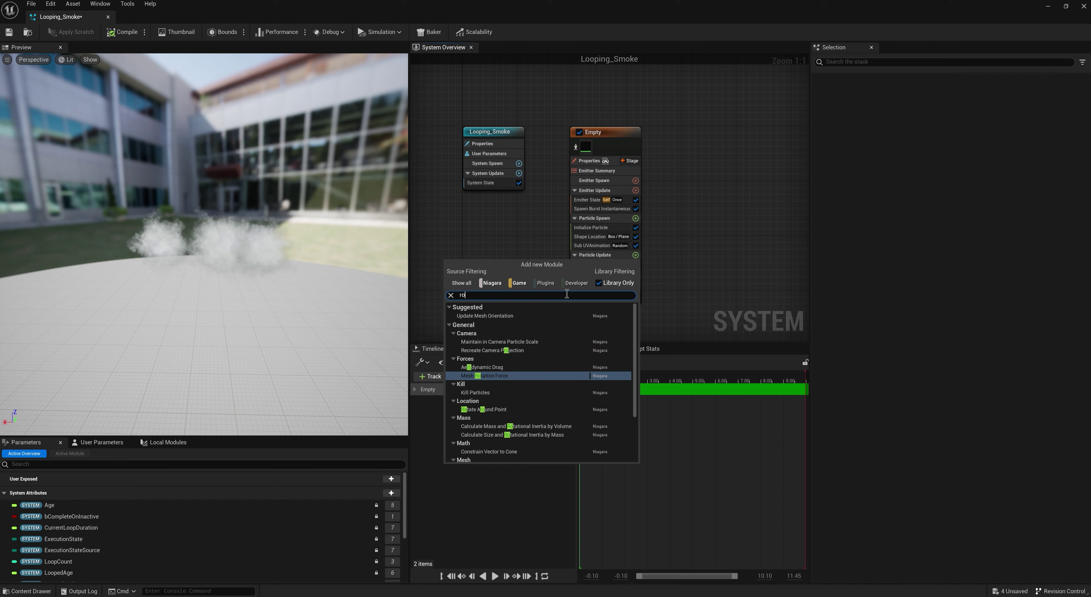
pyautogui.press('BackSpace')
pyautogui.press('BackSpace')
pyautogui.write('r')
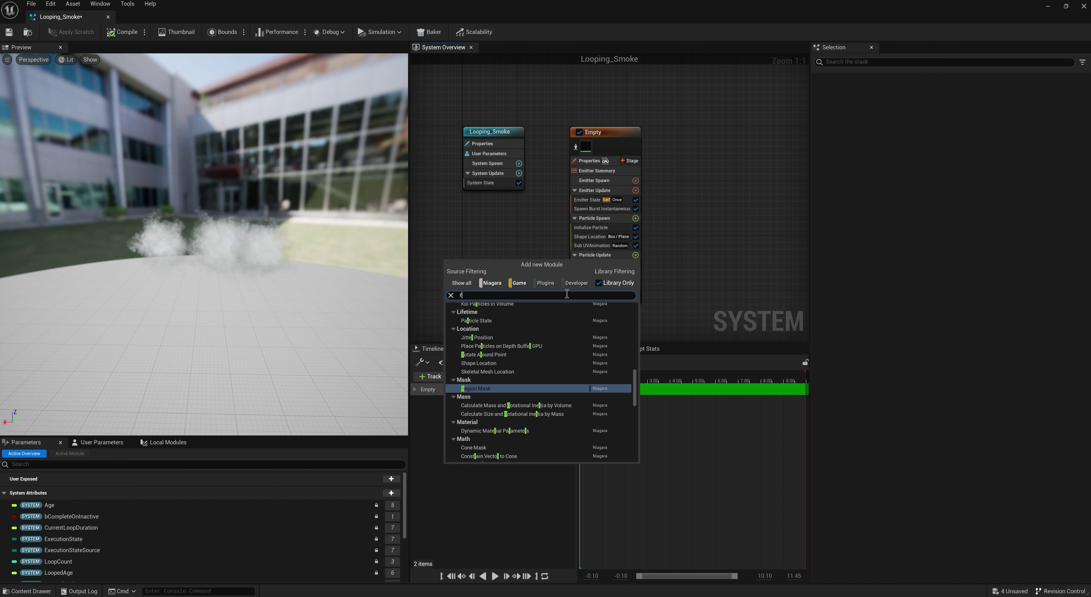
pyautogui.write('otation rate')
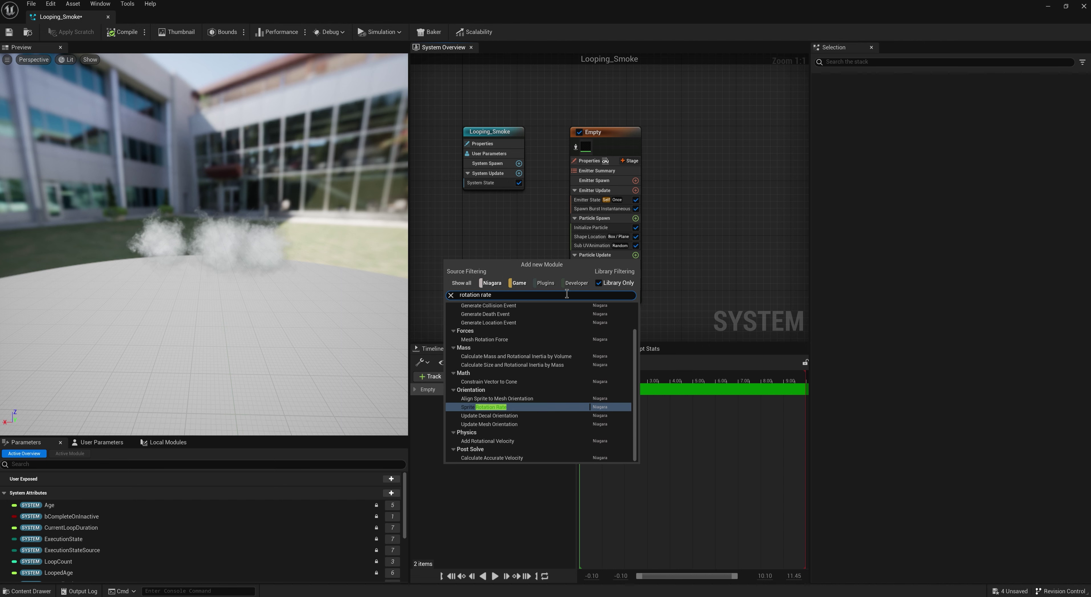
pyautogui.press('Return')
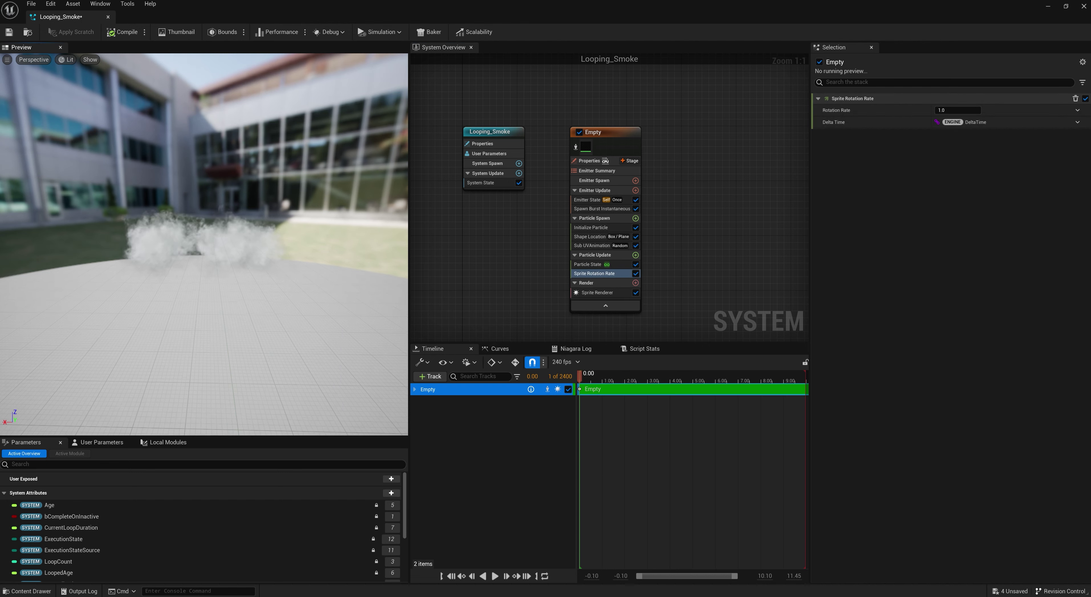
# Drive the Sprite Rotation Rate module's Rotation Rate with a Random Range Float input
pyautogui.click(1077, 110)
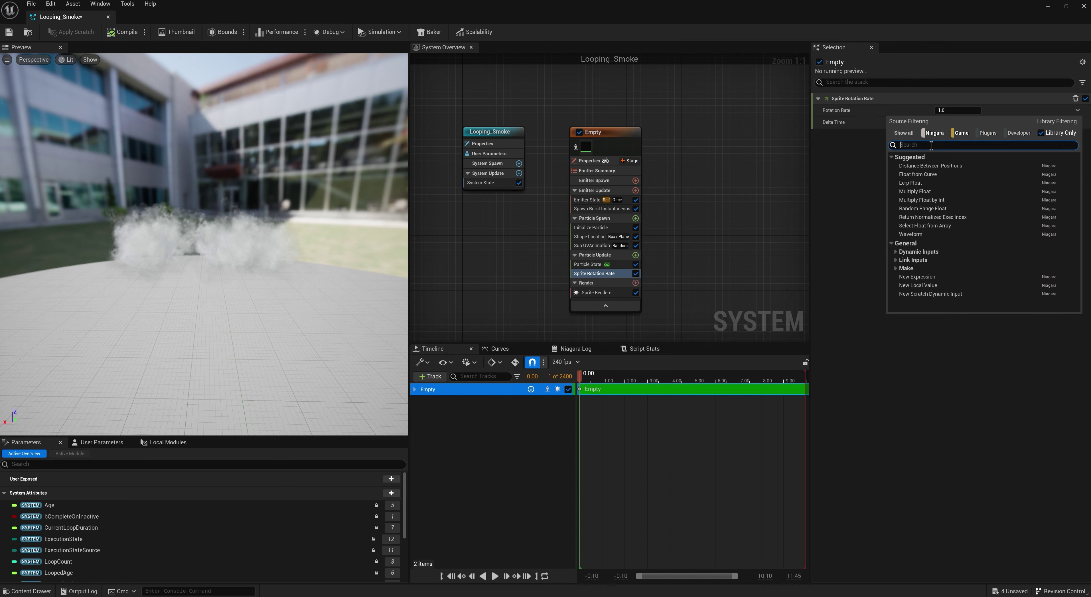
pyautogui.write('rand')
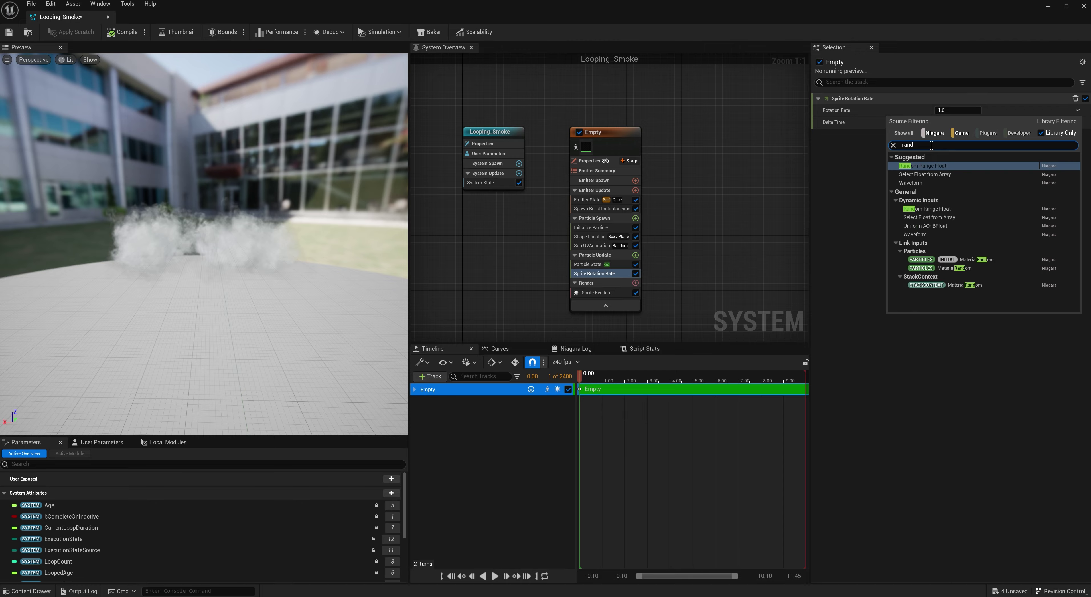
pyautogui.press('Return')
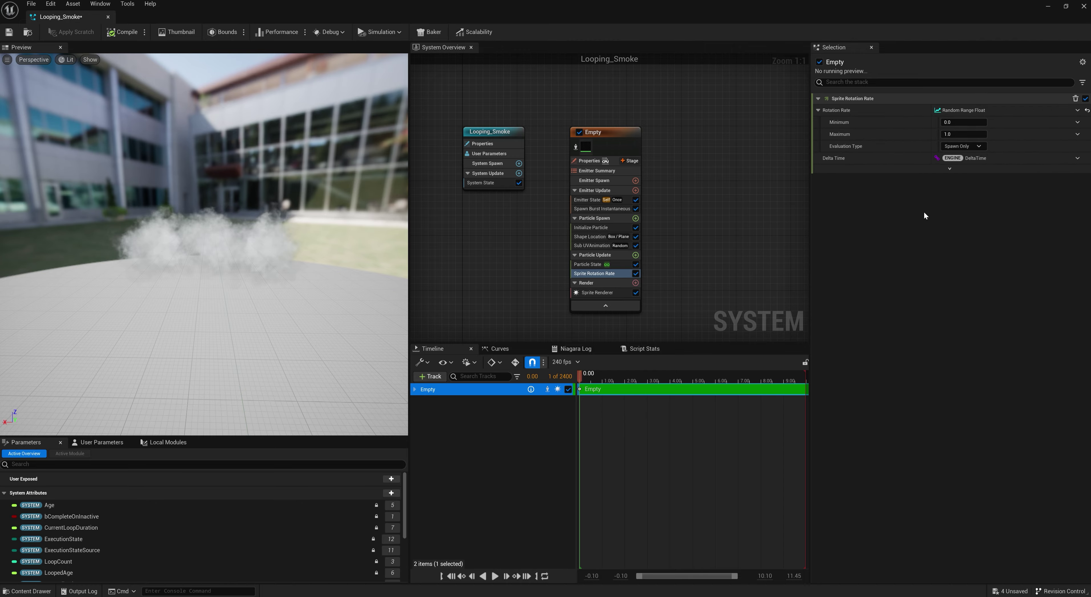
# Check the rotating smoke in the level and return to the Sprite Rotation Rate settings
pyautogui.moveTo(780, 23); pyautogui.dragTo(529, 452)
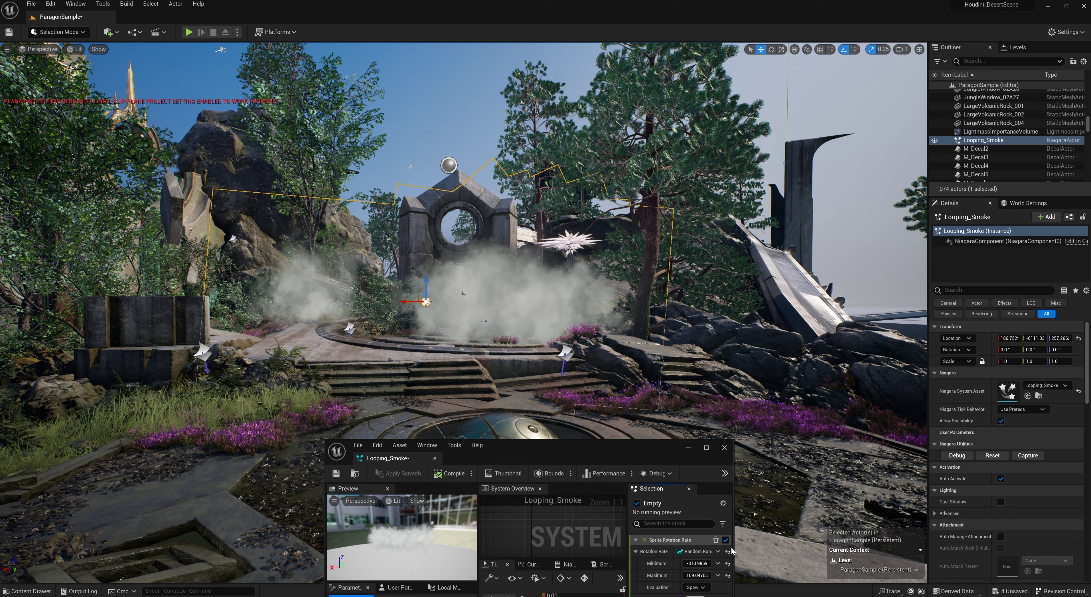
pyautogui.doubleClick(660, 452)
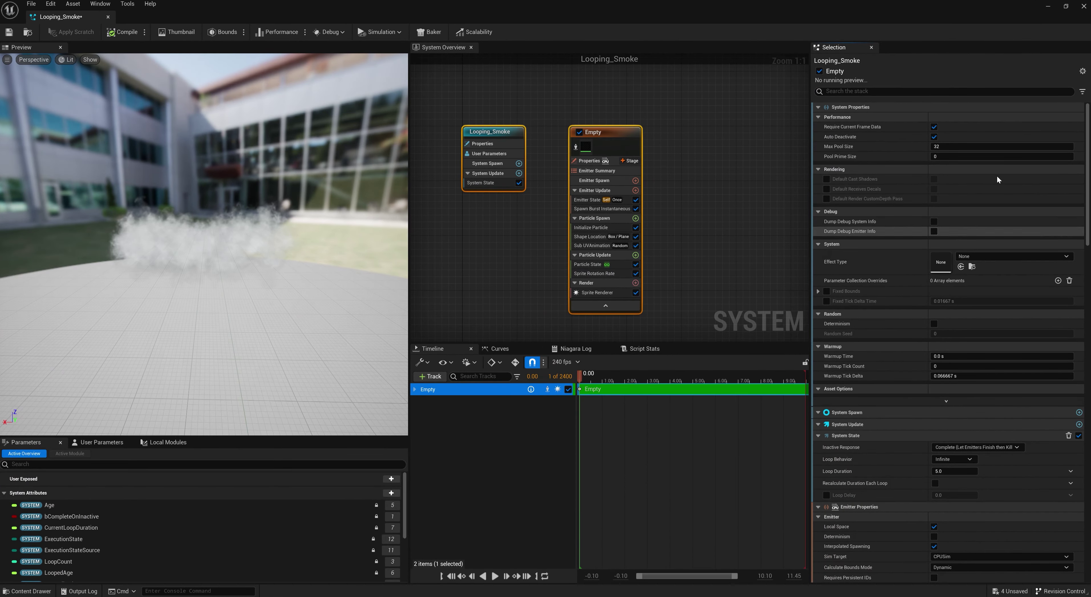
pyautogui.click(594, 273)
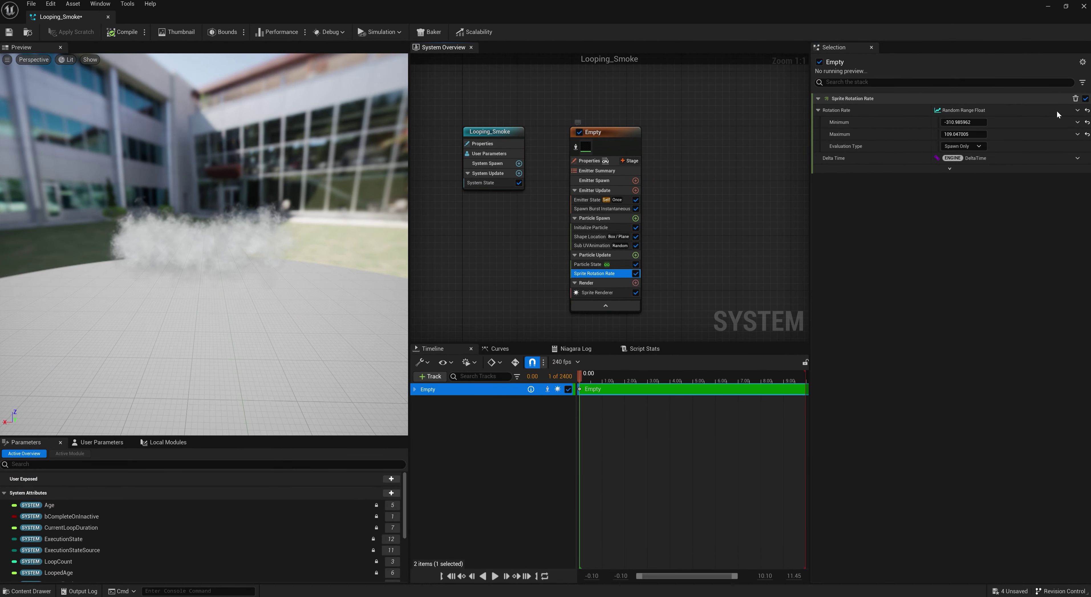
# Reset the Rotation Rate's random range, setting its Minimum to -2.0 and Maximum to 2.0
pyautogui.click(1087, 122)
pyautogui.click(1087, 134)
pyautogui.click(956, 122)
pyautogui.write('-')
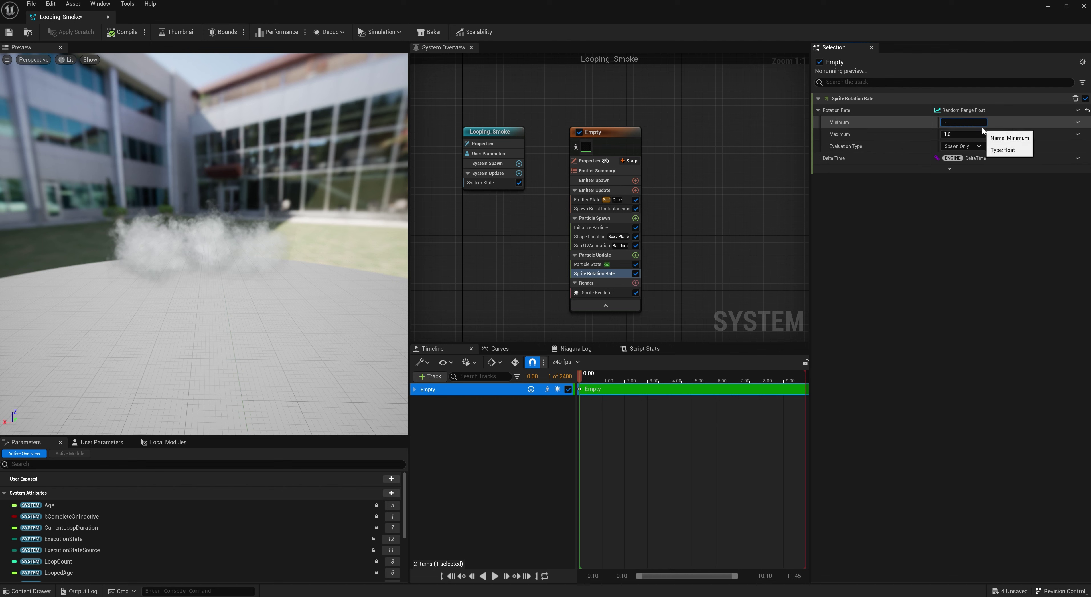
pyautogui.write('2.0')
pyautogui.click(969, 134)
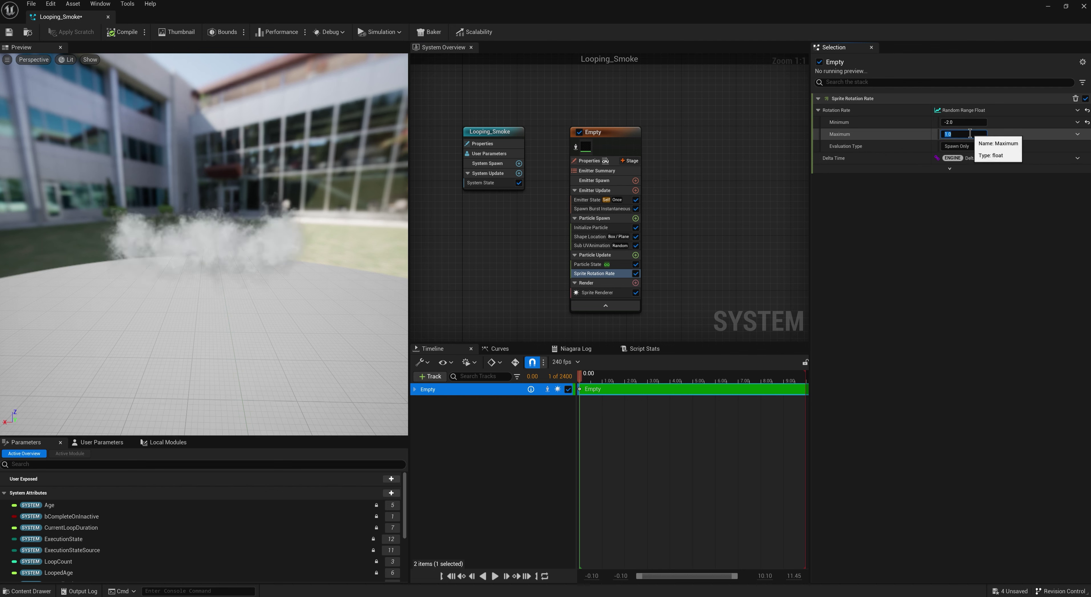
pyautogui.write('2')
pyautogui.press('Return')
# Check the slower smoke rotation in the level and save the Looping_Smoke system
pyautogui.moveTo(793, 12); pyautogui.dragTo(840, 326)
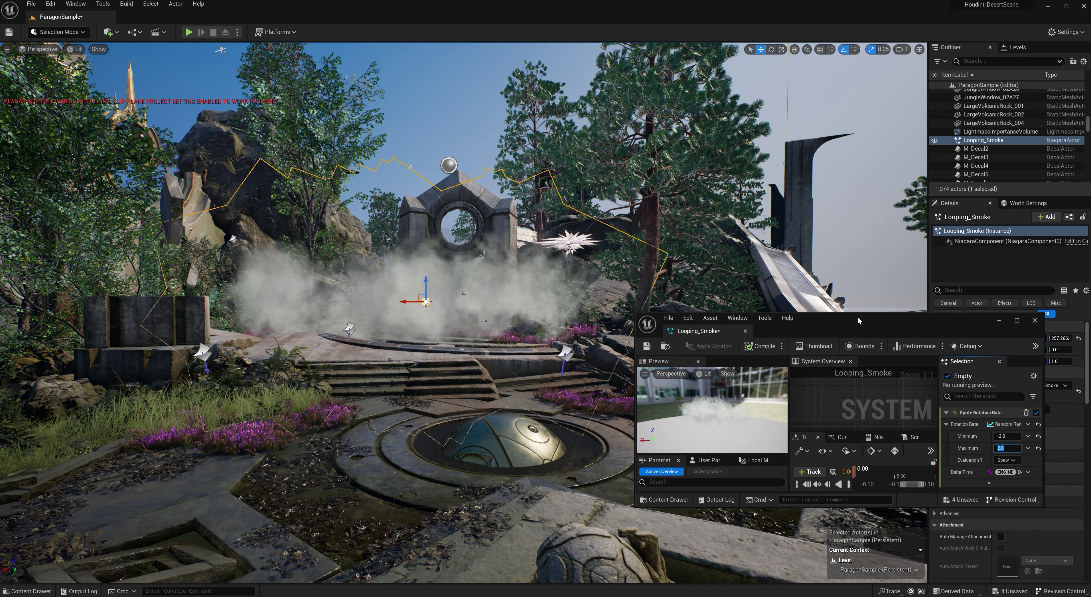
pyautogui.hotkey('ctrl', 's')
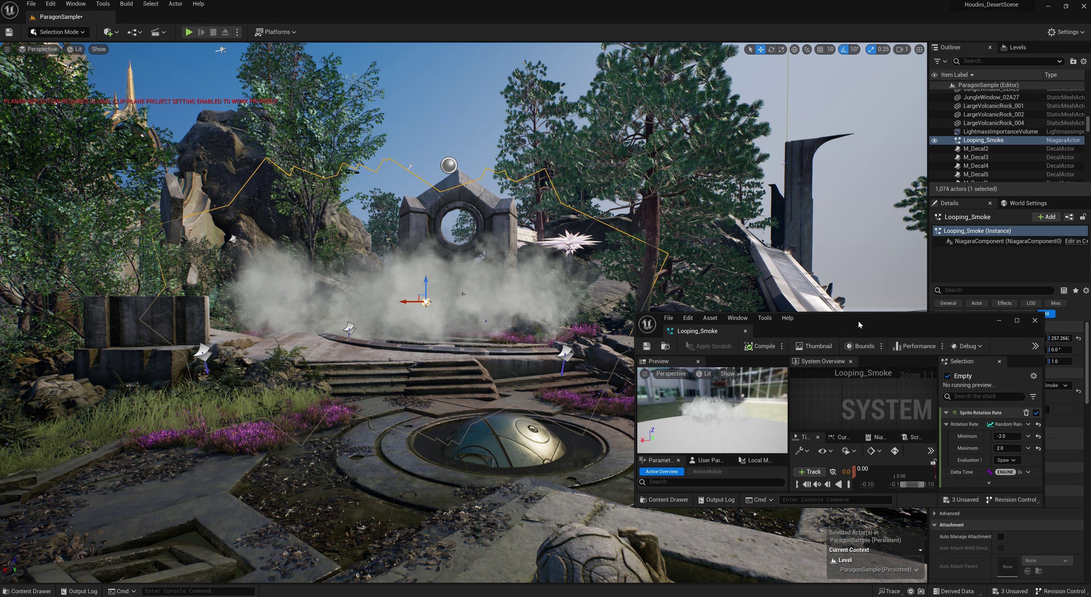
pyautogui.doubleClick(859, 320)
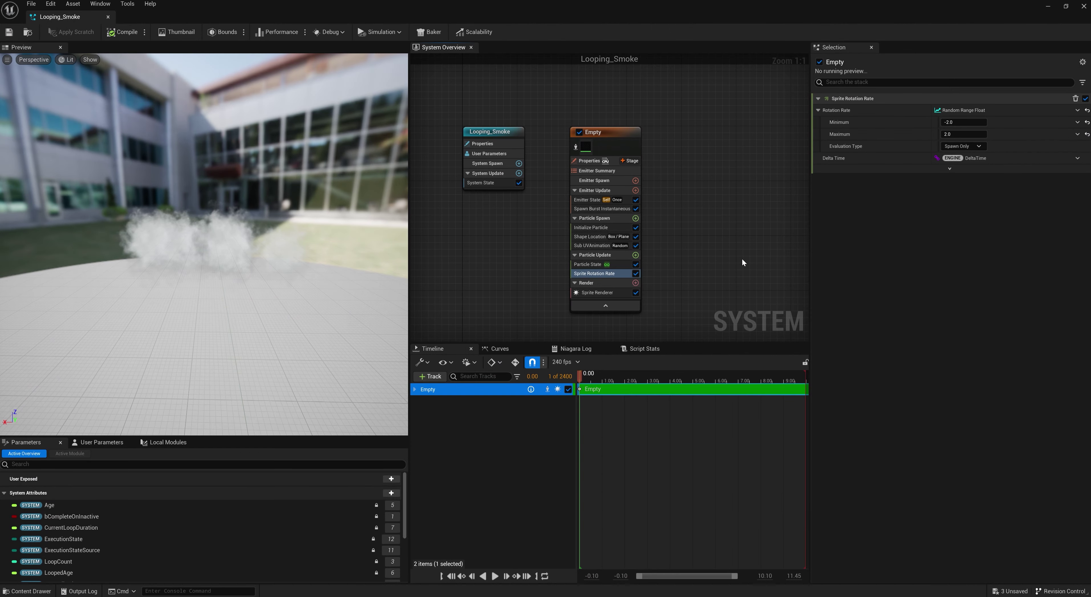
# Review the Spawn Burst Instantaneous settings and examine the smoke's overdraw in the level with the Shader Complexity view mode
pyautogui.click(623, 208)
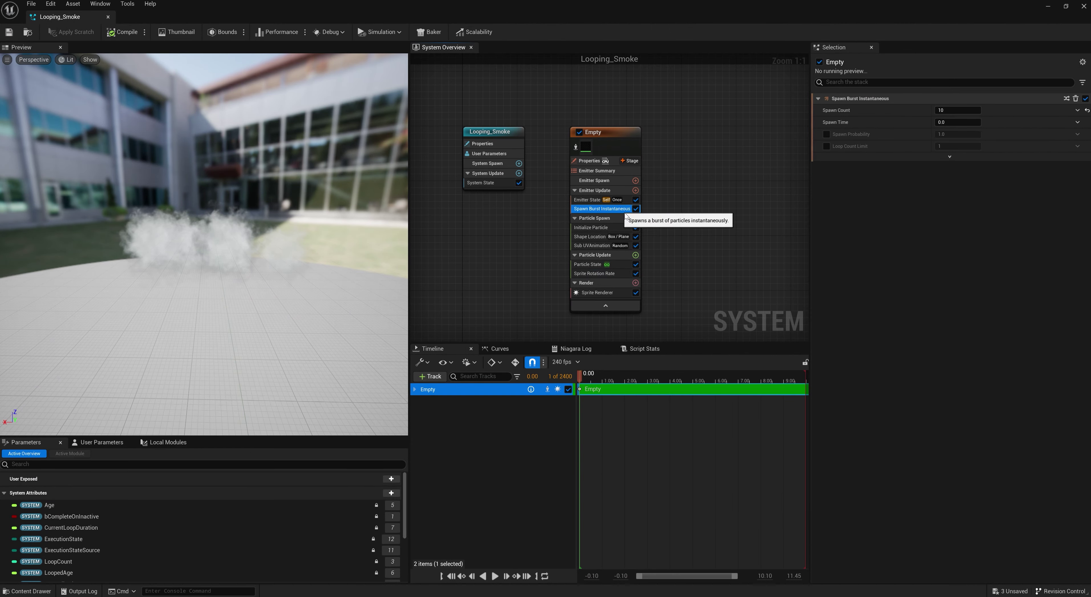
pyautogui.moveTo(778, 8); pyautogui.dragTo(858, 325)
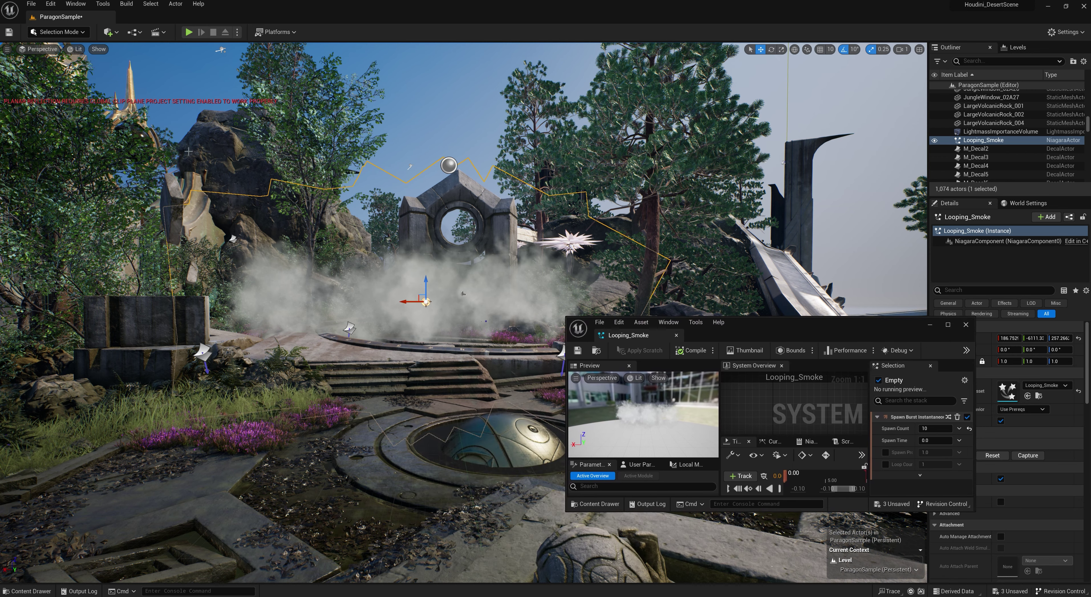
pyautogui.click(77, 49)
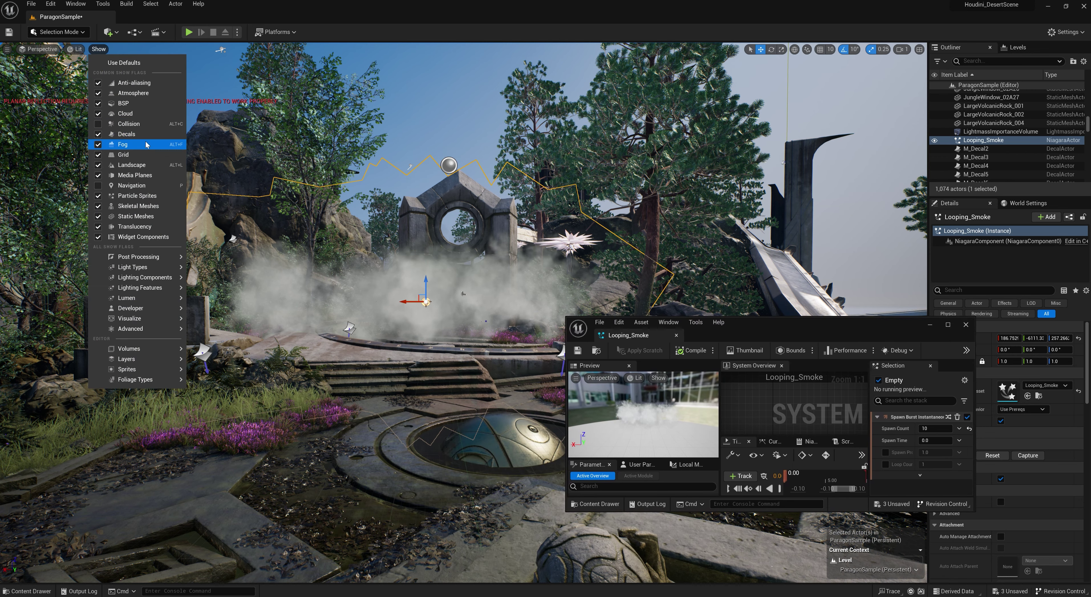
pyautogui.moveTo(134, 212)
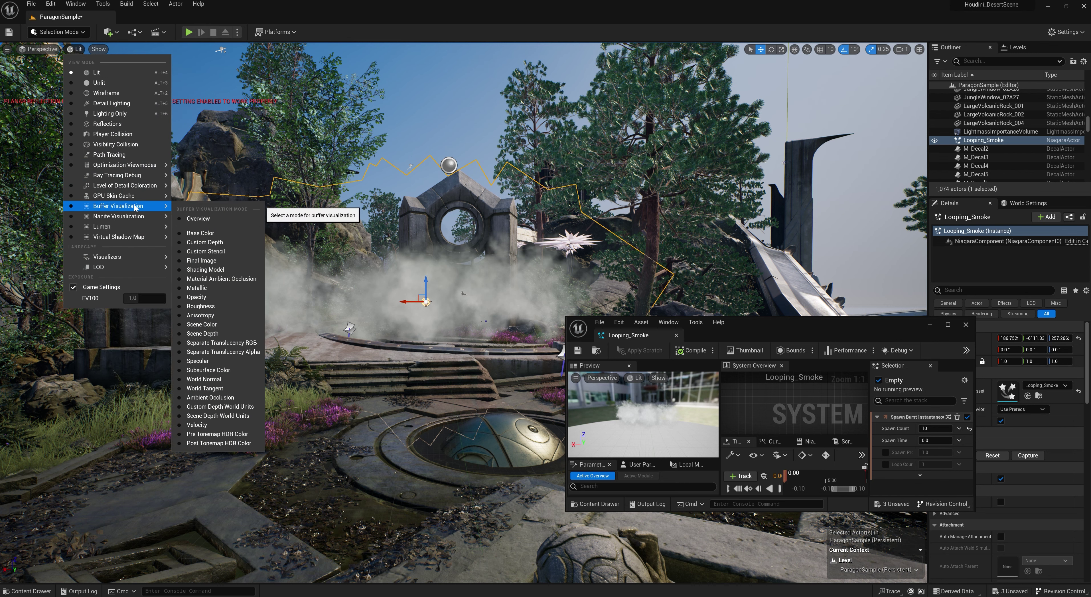
pyautogui.moveTo(135, 168)
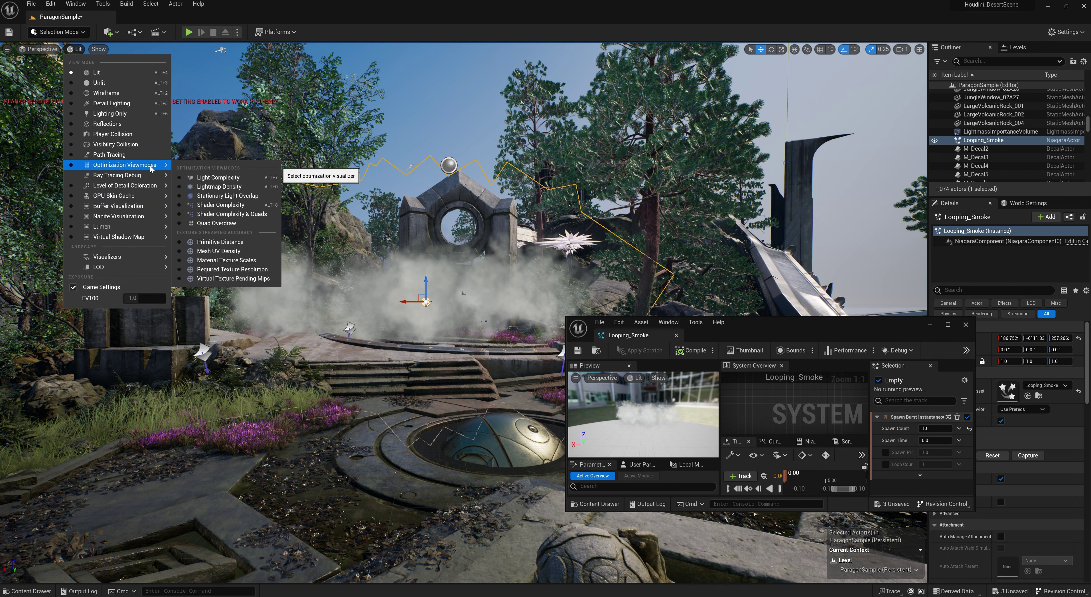
pyautogui.click(224, 205)
pyautogui.moveTo(770, 328); pyautogui.dragTo(845, 271)
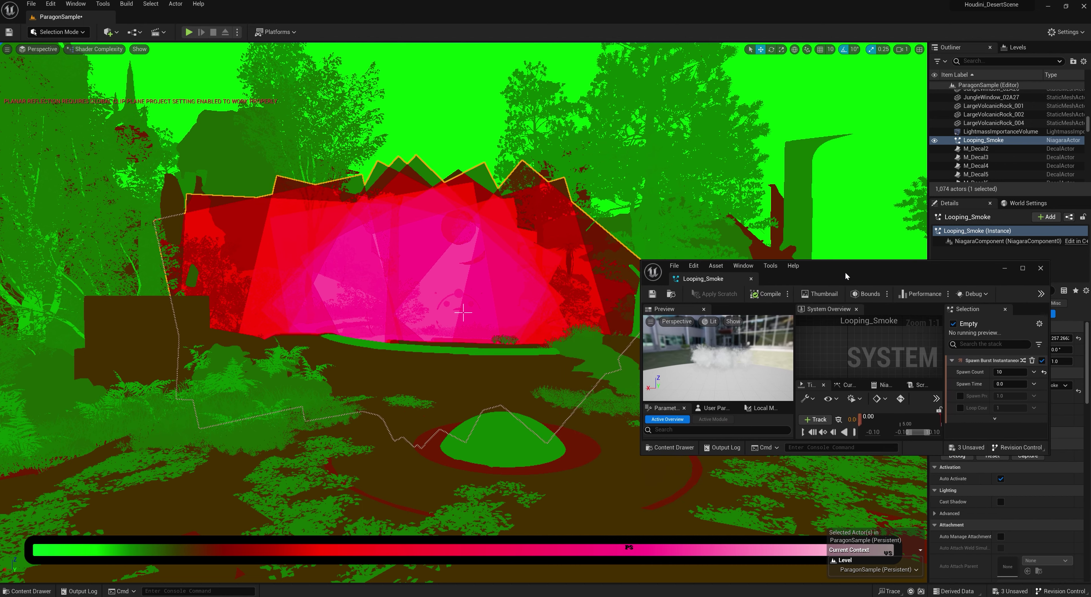
pyautogui.moveTo(509, 309)
pyautogui.mouseDown(button='right')
pyautogui.moveTo(503, 300)
pyautogui.moveTo(509, 309)
pyautogui.mouseUp(button='right')
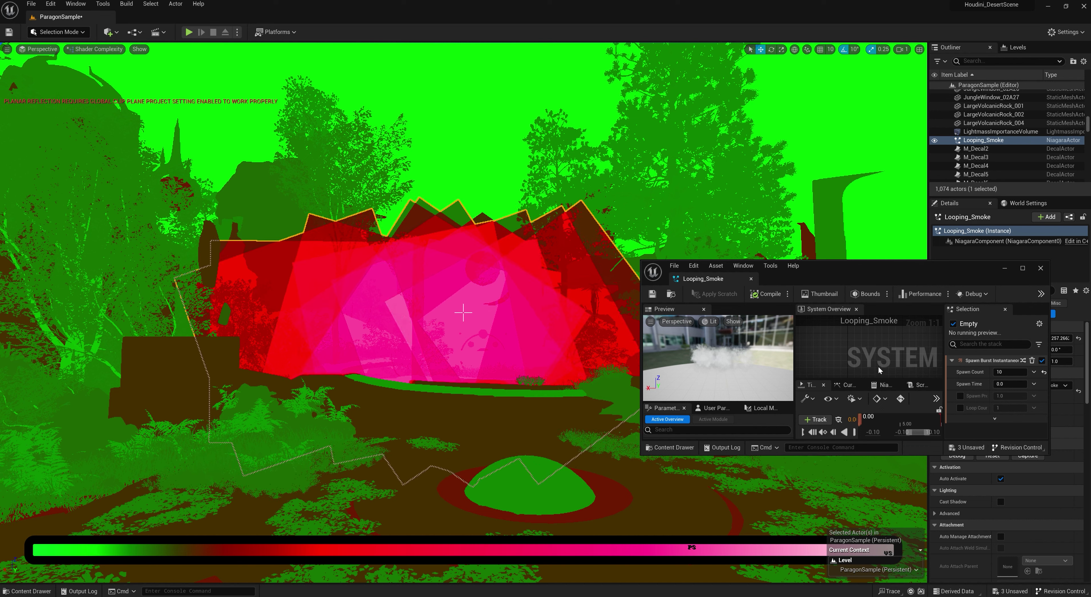
# Assign the Looping_smoke1 texture as the Cutout Texture in the emitter's Sprite Renderer
pyautogui.doubleClick(871, 266)
pyautogui.click(612, 292)
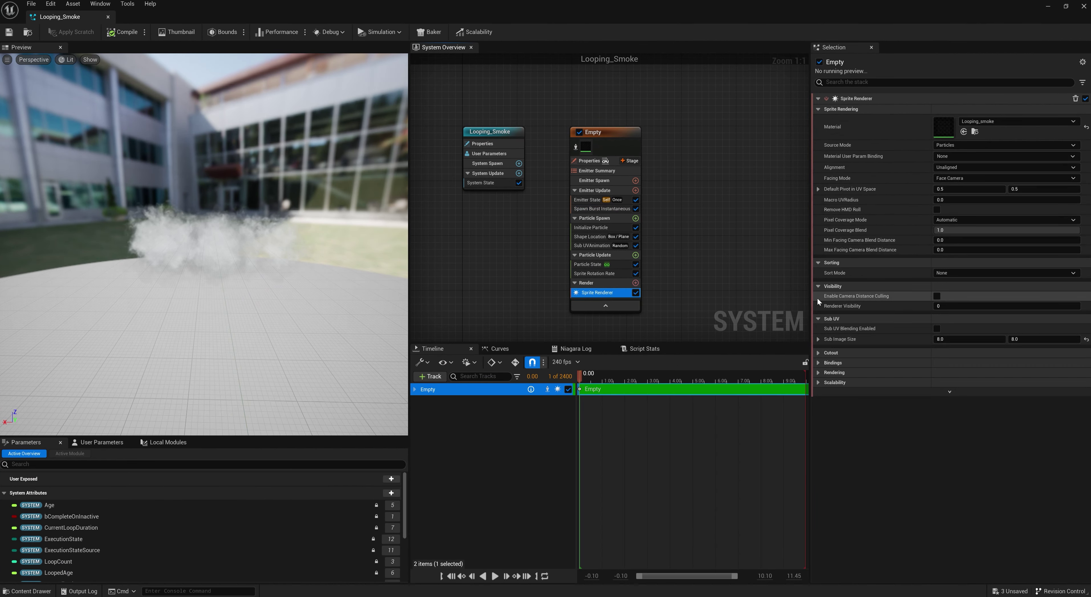
pyautogui.click(819, 372)
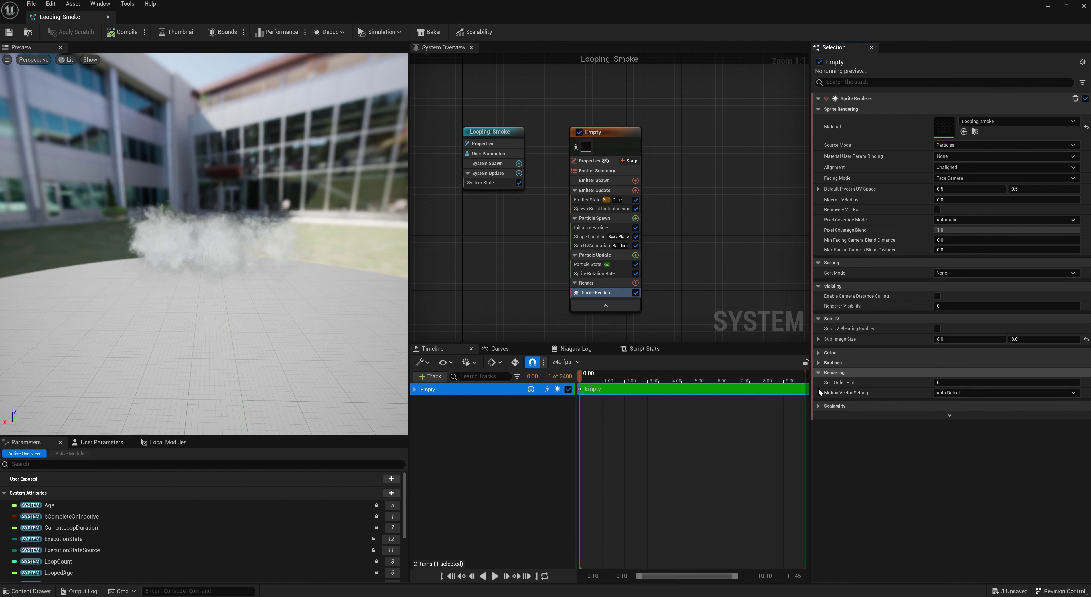
pyautogui.click(817, 362)
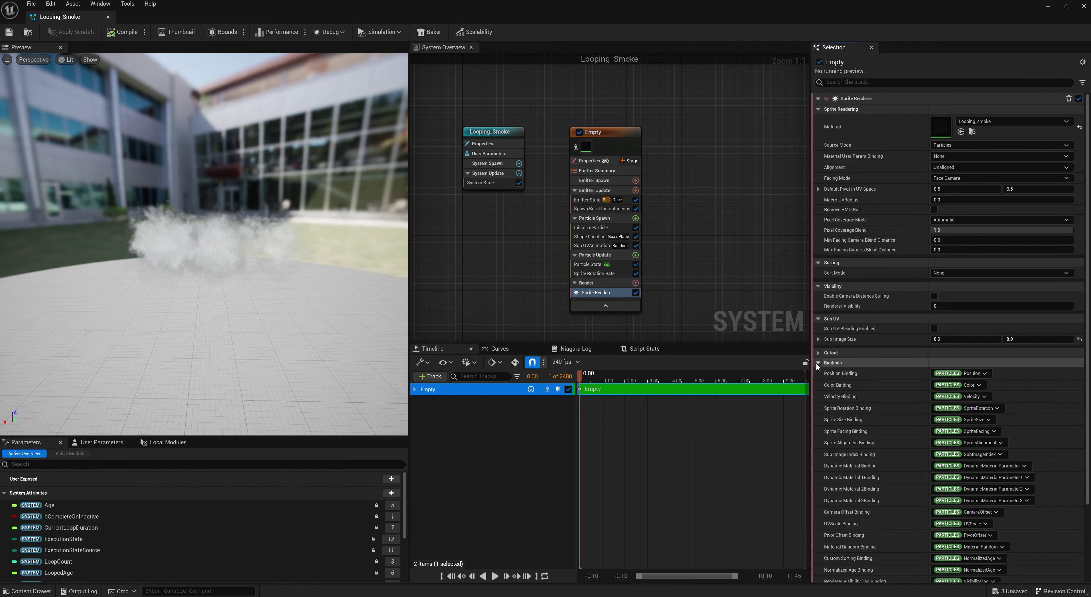
pyautogui.scroll(-3, 872, 373)
pyautogui.click(819, 271)
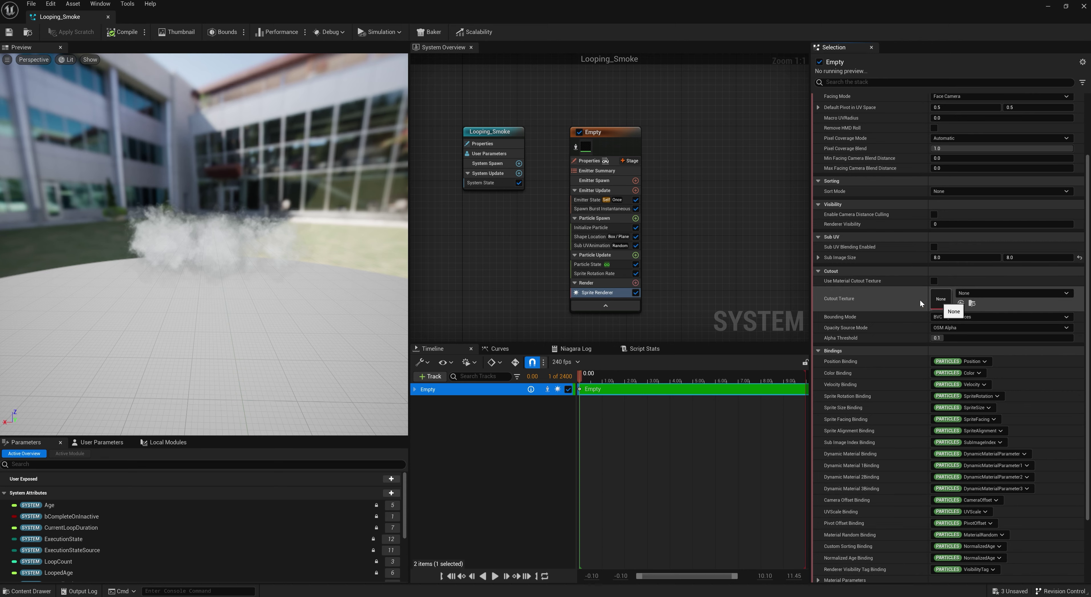
pyautogui.moveTo(700, 17); pyautogui.dragTo(826, 389)
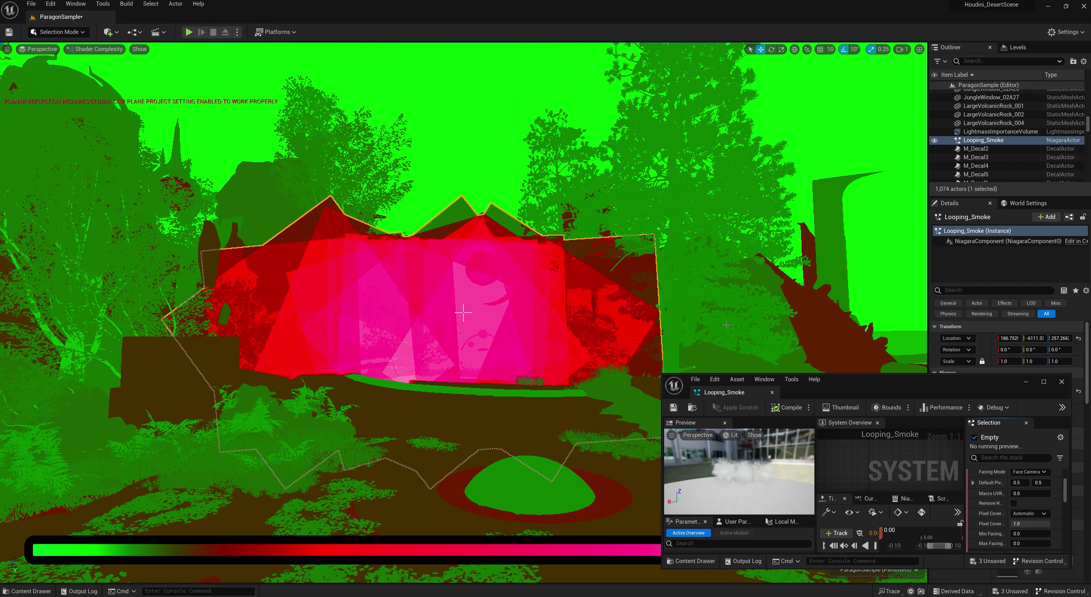
pyautogui.doubleClick(868, 380)
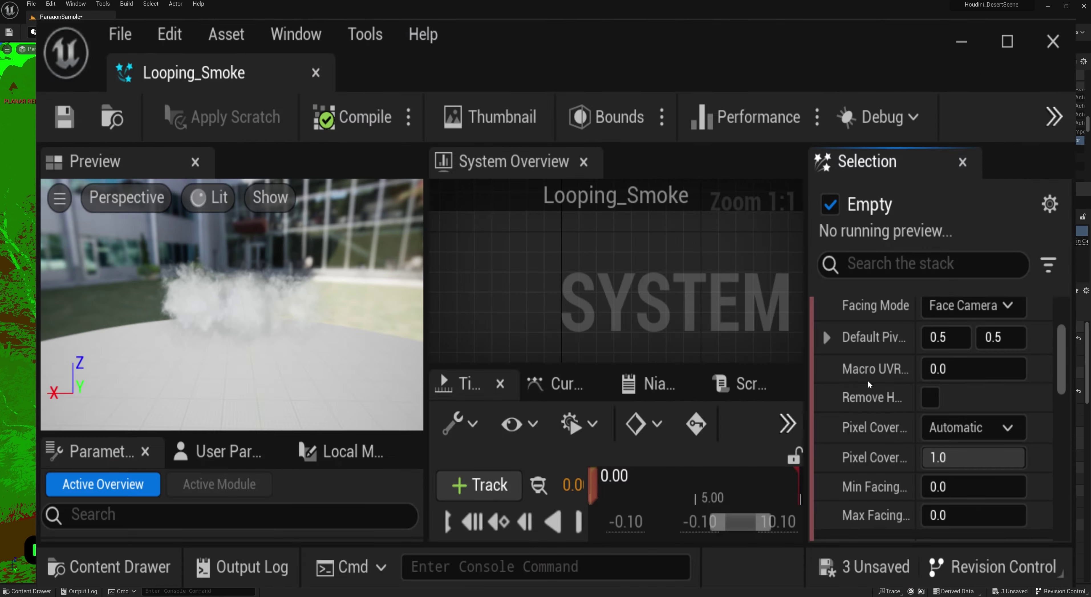
pyautogui.click(977, 291)
pyautogui.write('loop')
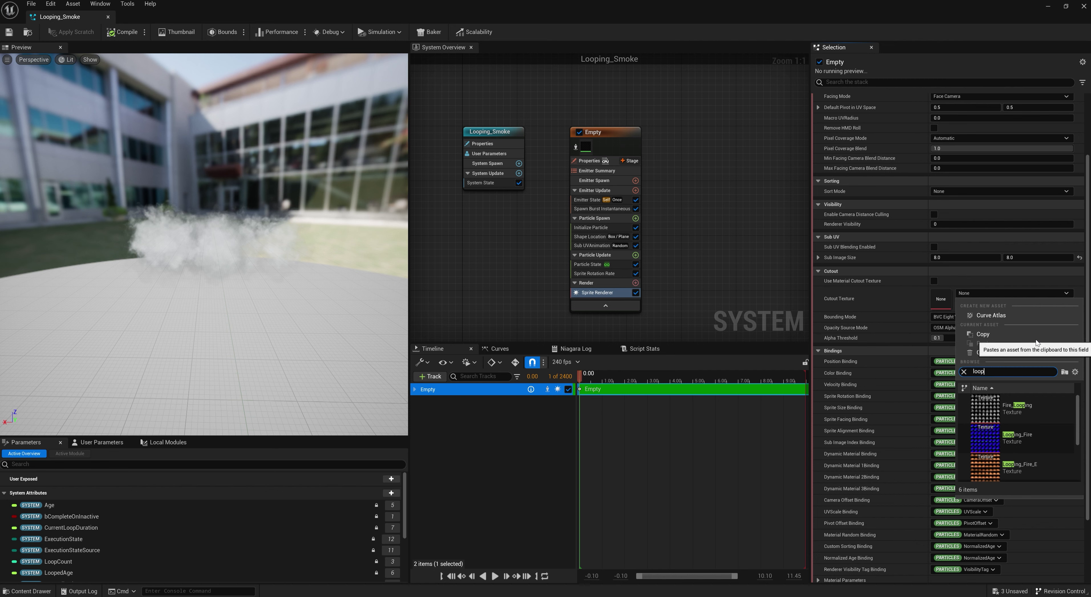
pyautogui.write(' smoke')
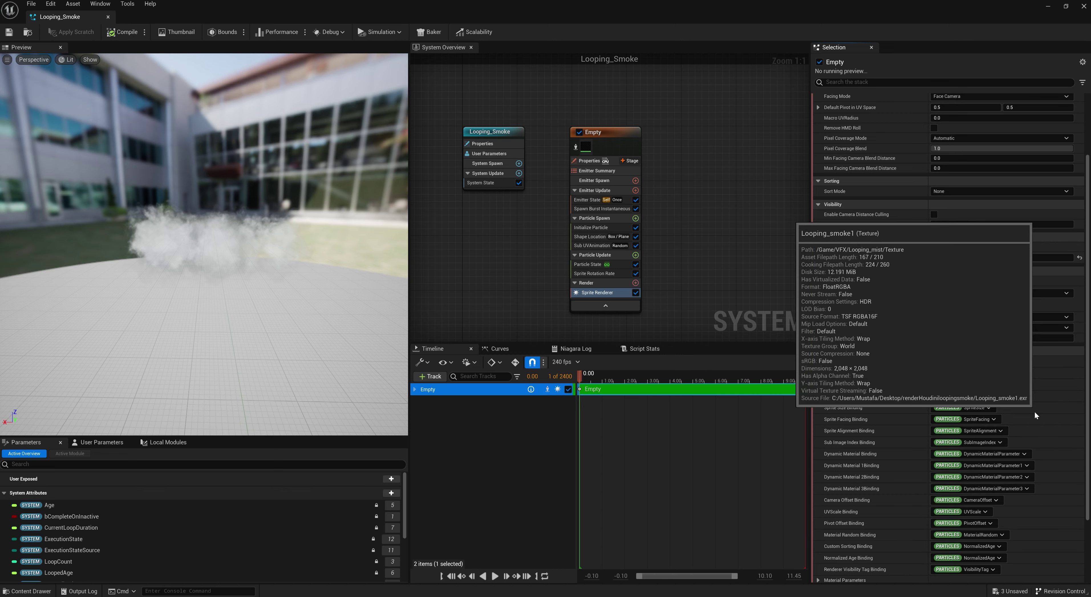
pyautogui.click(1034, 411)
# Examine the shader complexity of the cutout smoke sprites in the level
pyautogui.moveTo(763, 16); pyautogui.dragTo(839, 243)
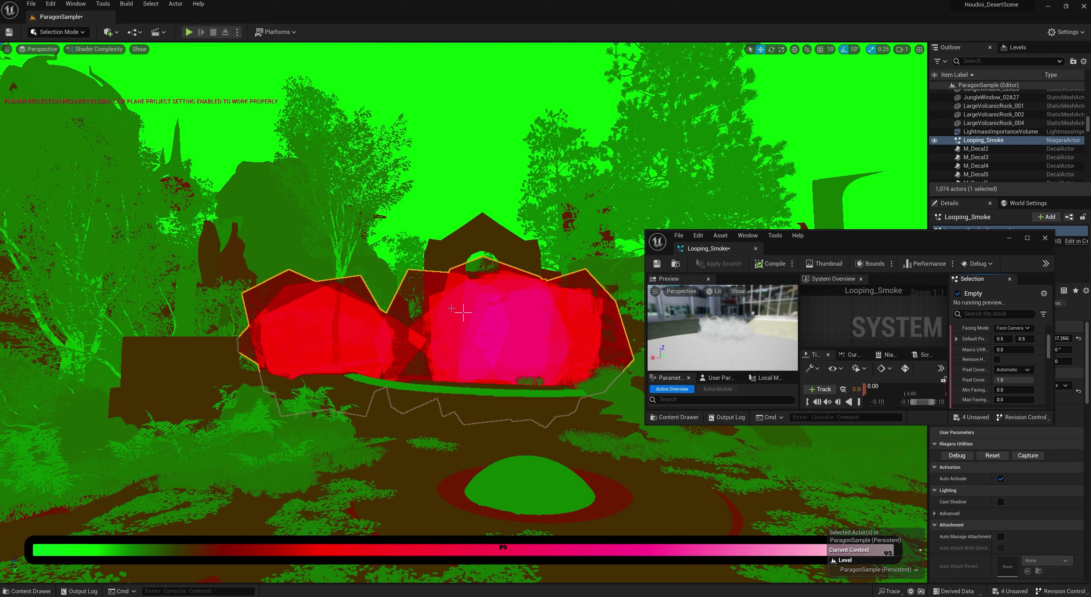
pyautogui.moveTo(892, 239); pyautogui.dragTo(937, 246)
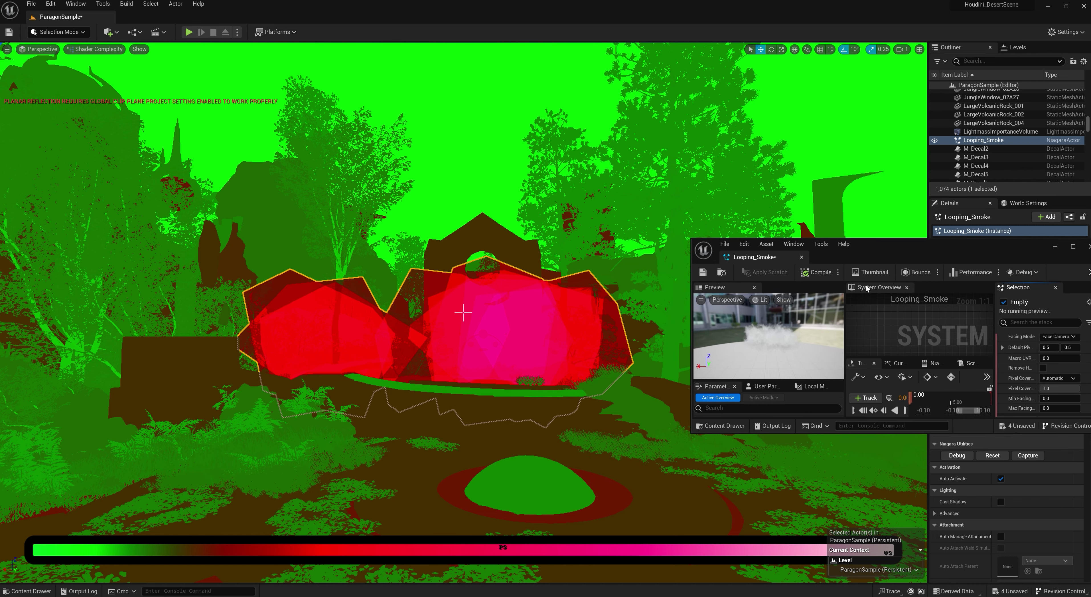
pyautogui.moveTo(541, 355)
pyautogui.mouseDown(button='right')
pyautogui.moveTo(551, 370)
pyautogui.moveTo(550, 361)
pyautogui.mouseUp(button='right')
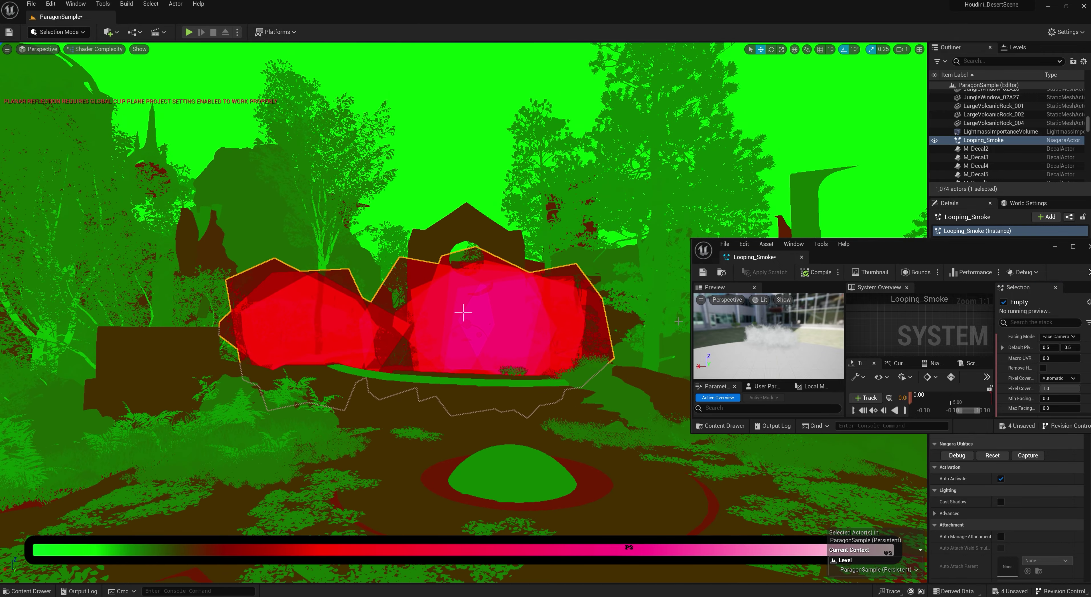
pyautogui.doubleClick(895, 243)
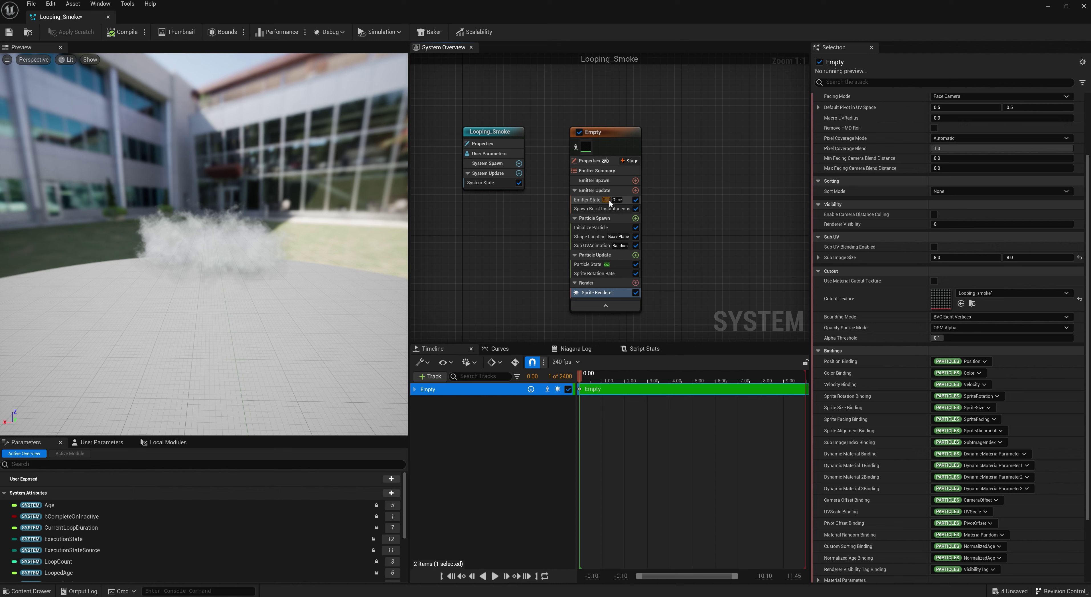
# Set the Spawn Burst Instantaneous module's Spawn Count to 5
pyautogui.click(603, 229)
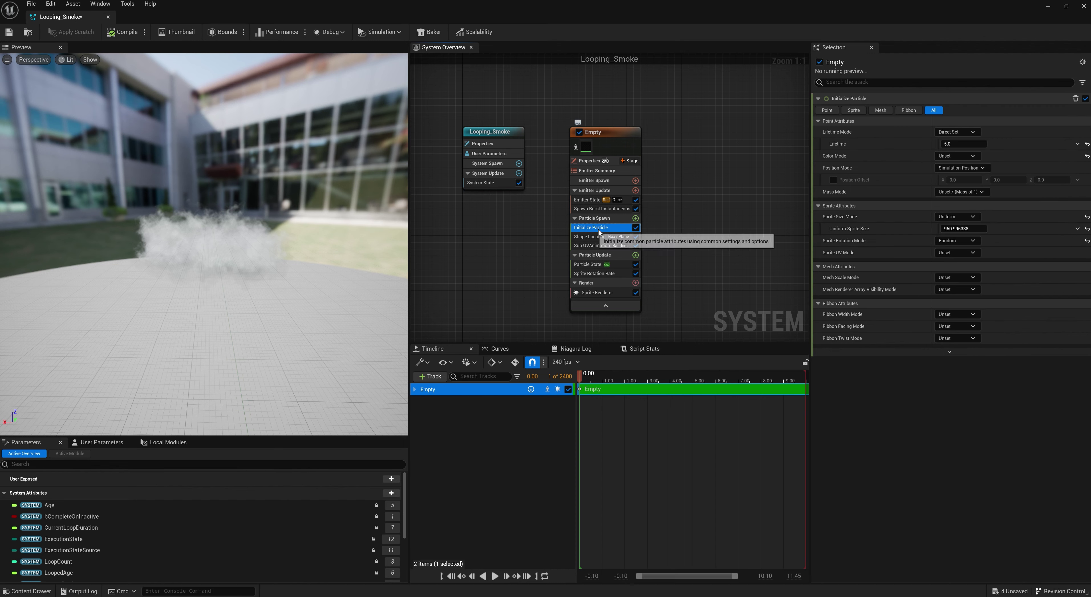
pyautogui.click(593, 208)
pyautogui.click(957, 111)
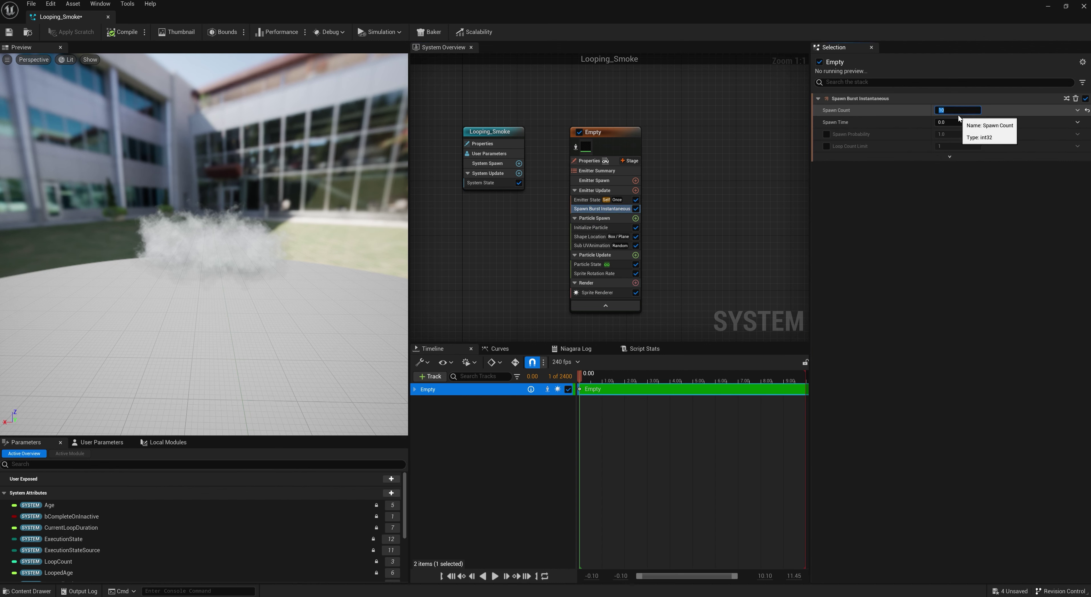
pyautogui.write('5')
pyautogui.press('Return')
# Increase Initialize Particle's Uniform Sprite Size to about 1560 and check the smoke's shader complexity in the level
pyautogui.click(603, 225)
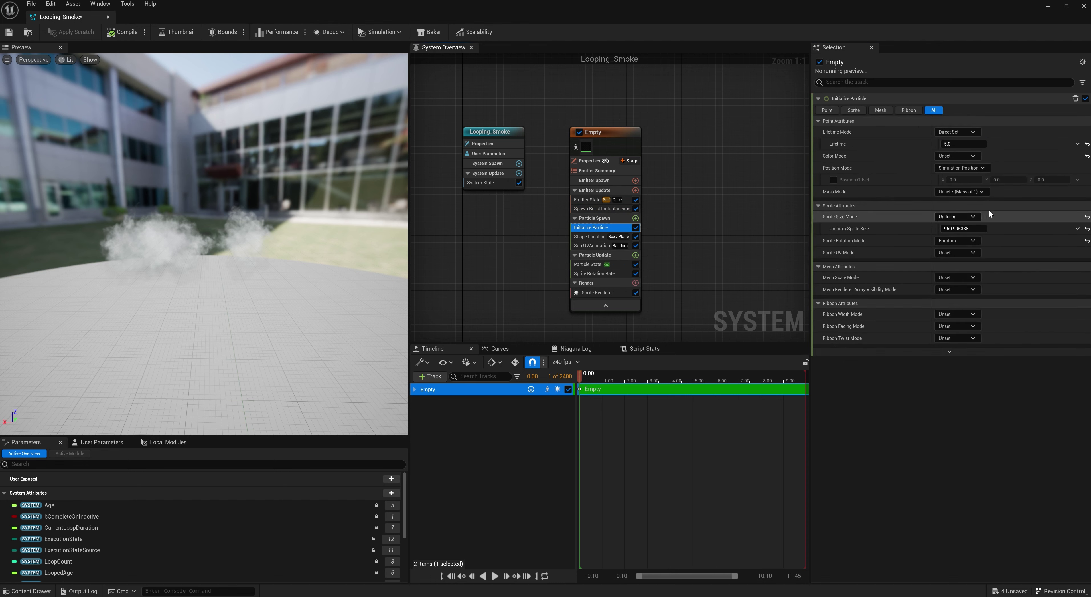
pyautogui.moveTo(964, 228); pyautogui.dragTo(994, 227)
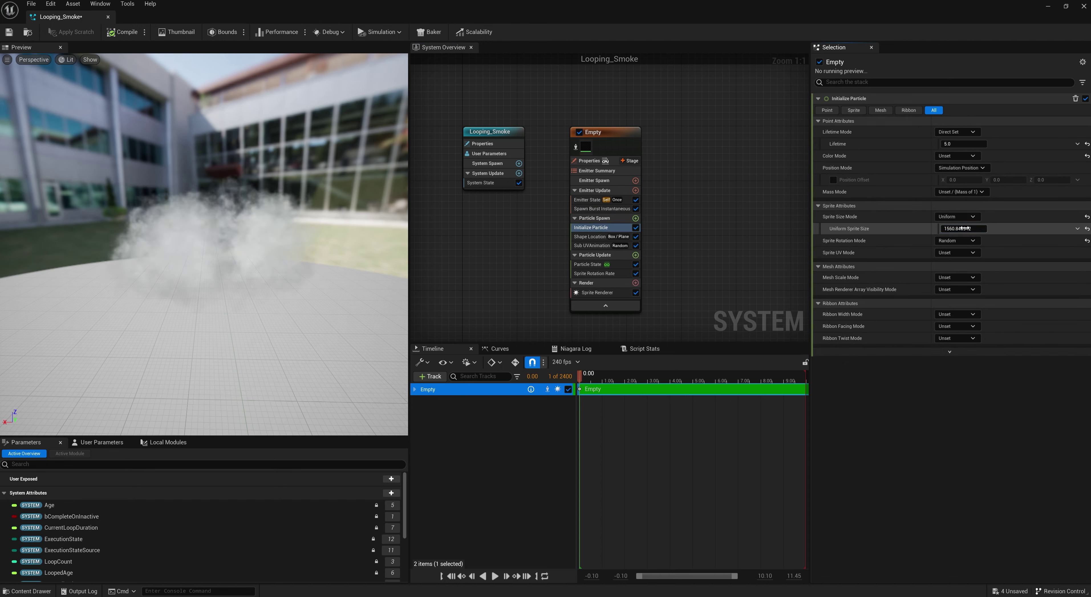
pyautogui.moveTo(763, 13); pyautogui.dragTo(903, 342)
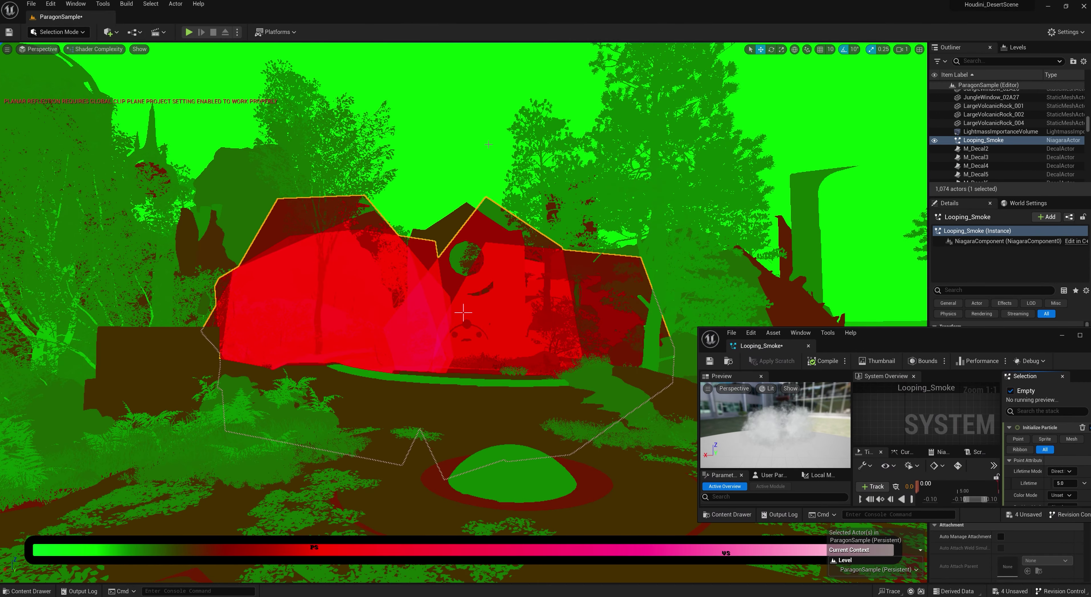
# Switch the level viewport back to Lit view and deselect the smoke actor
pyautogui.click(95, 49)
pyautogui.click(91, 70)
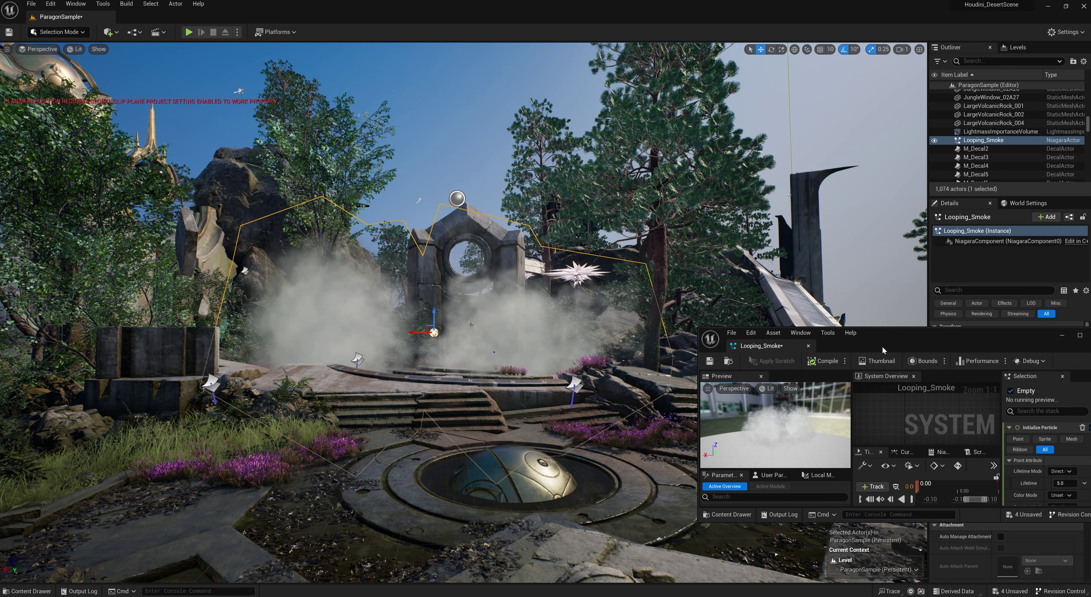
pyautogui.moveTo(921, 336); pyautogui.dragTo(951, 300)
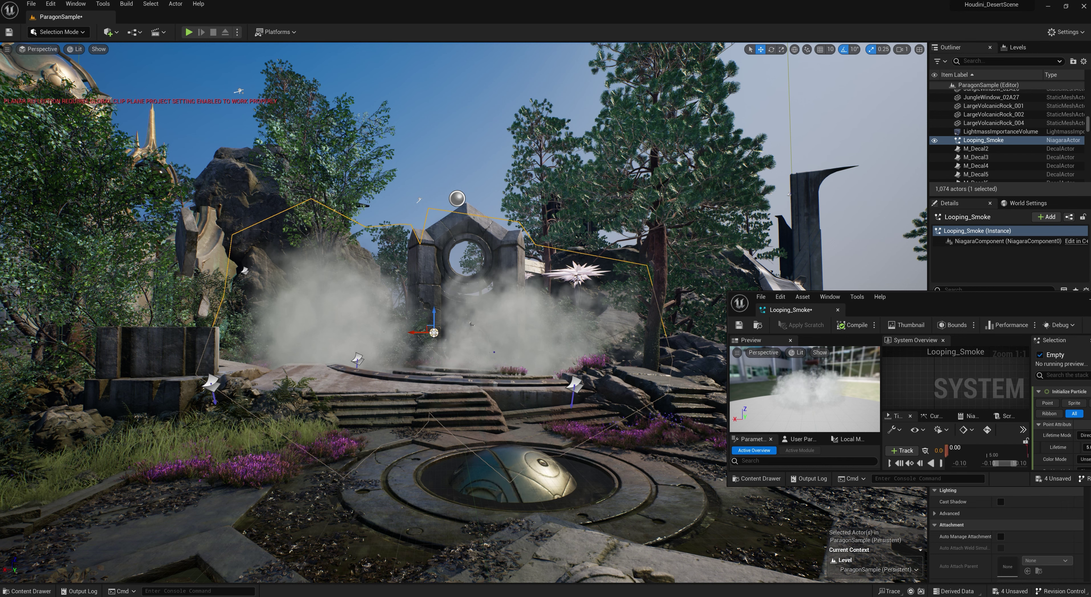
pyautogui.click(425, 171)
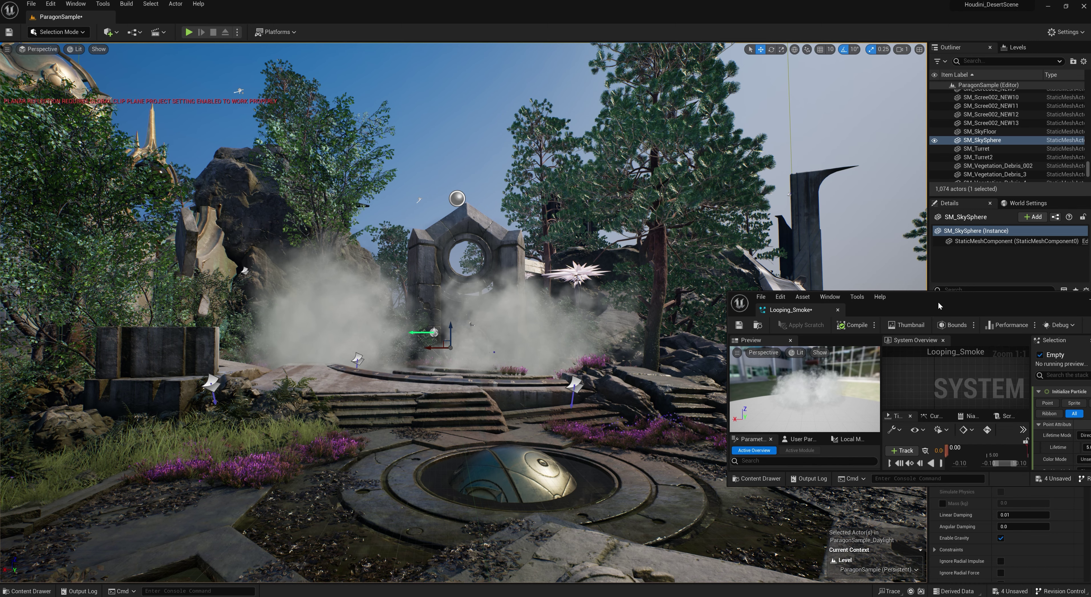
# Set the Shape Location module's Box Size X to 1500 and check the smoke's spread in the preview and level
pyautogui.moveTo(939, 305); pyautogui.dragTo(839, 327)
pyautogui.doubleClick(866, 324)
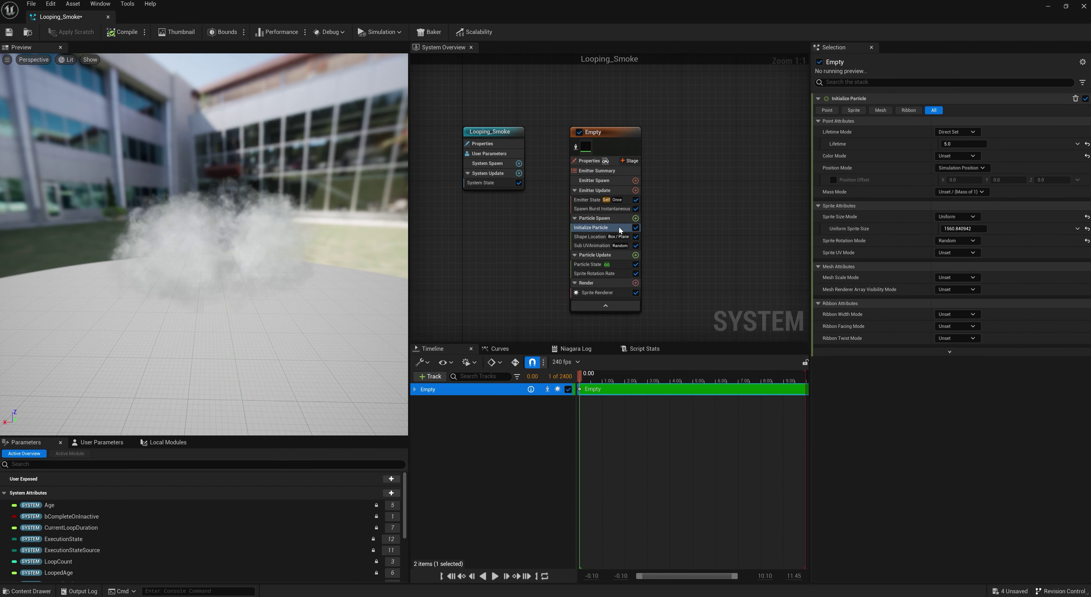
pyautogui.click(597, 236)
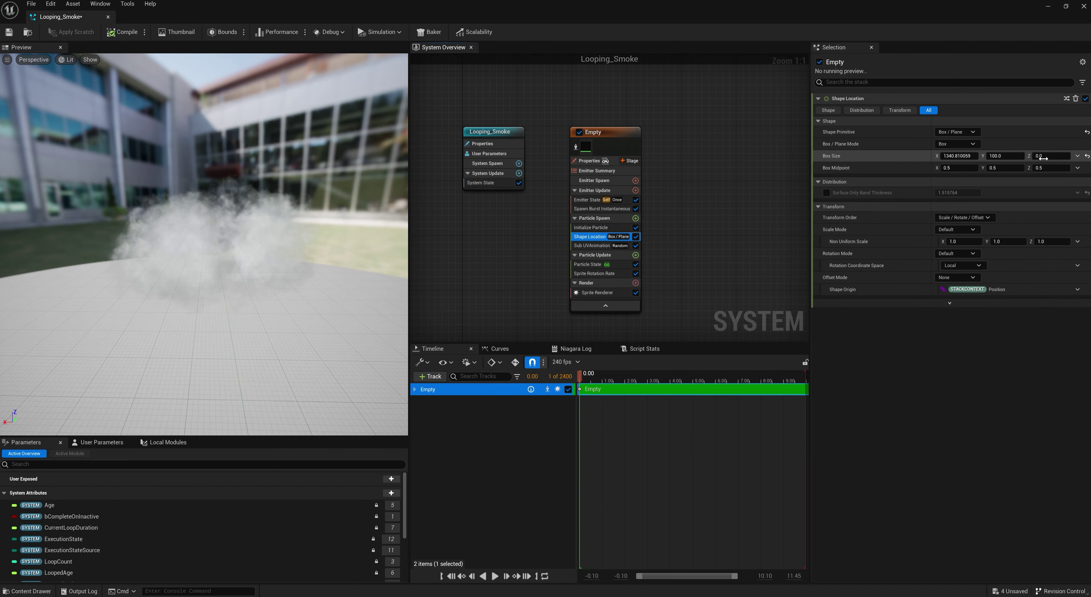
pyautogui.click(963, 157)
pyautogui.write('1500')
pyautogui.press('Return')
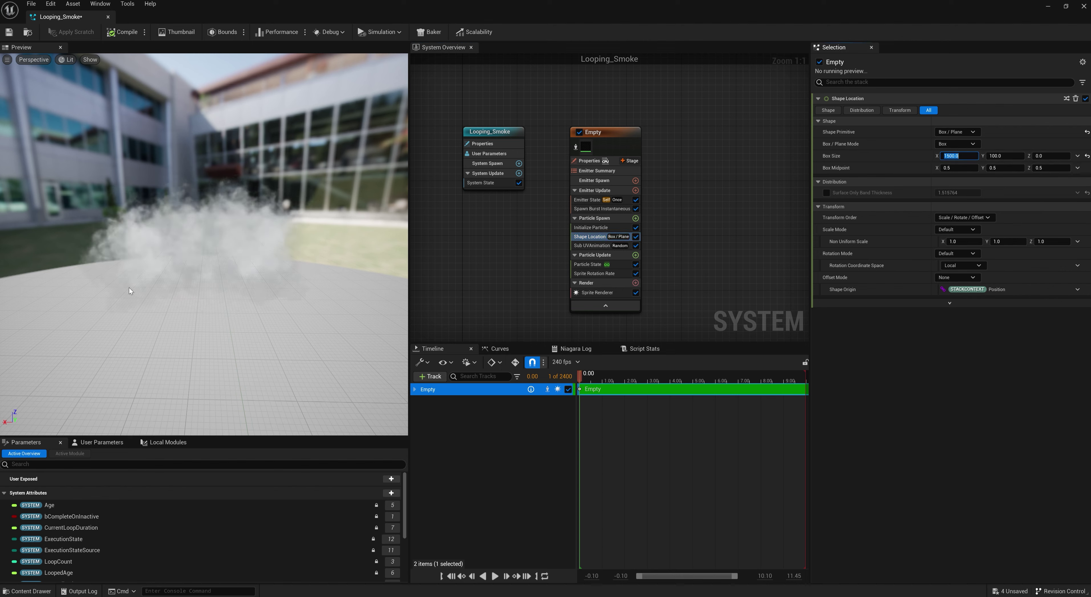
pyautogui.moveTo(129, 287); pyautogui.dragTo(110, 272)
pyautogui.moveTo(193, 218); pyautogui.dragTo(186, 259)
pyautogui.moveTo(370, 15); pyautogui.dragTo(820, 313)
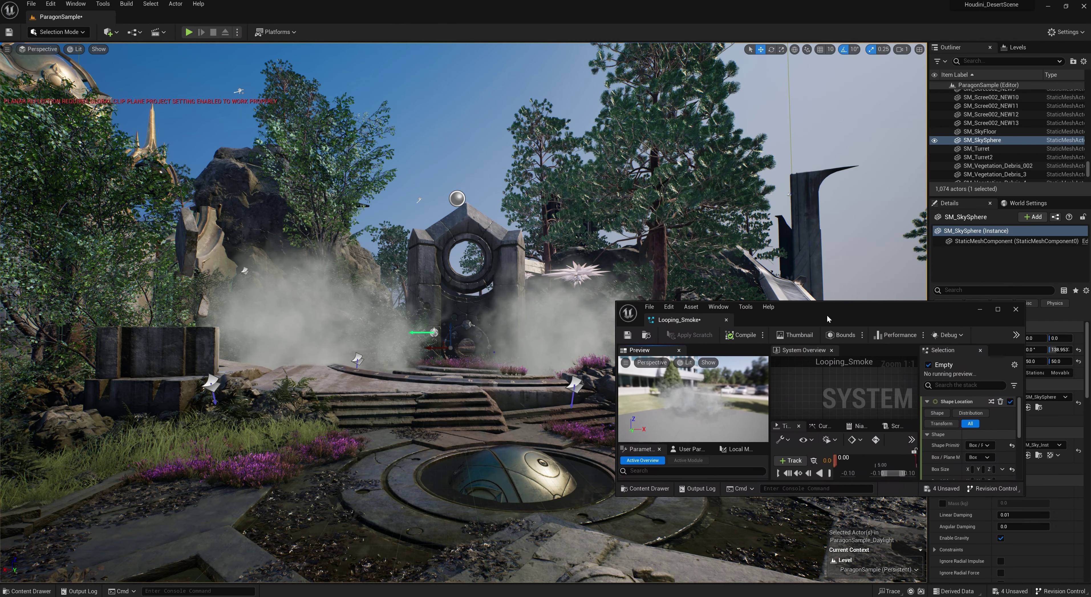
# Reduce the Shape Location module's Box Size X to 800 and compare the smoke in the level
pyautogui.scroll(-2, 962, 436)
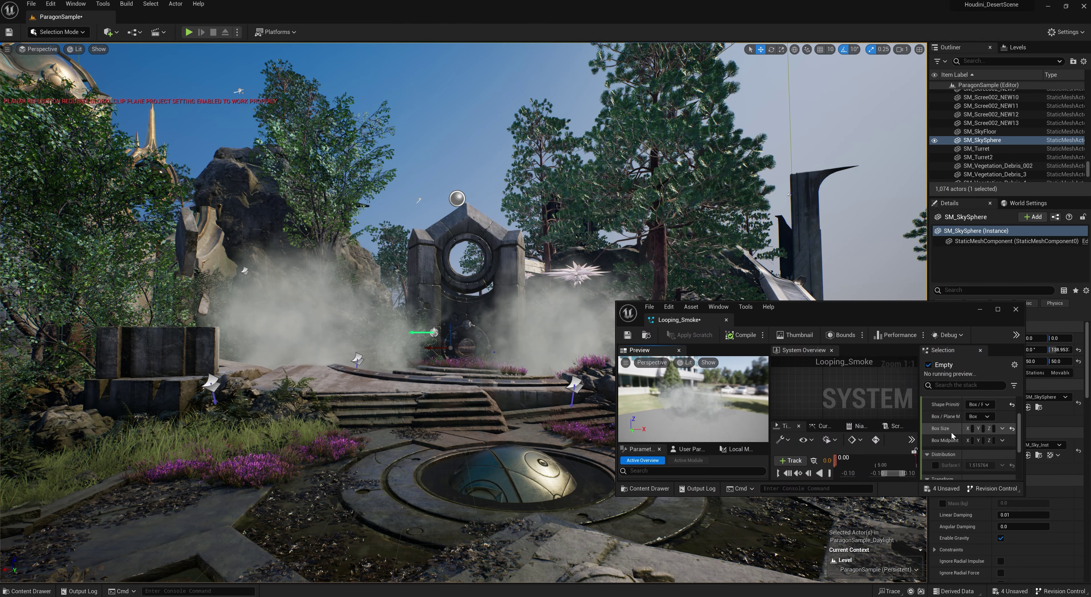
pyautogui.moveTo(987, 330); pyautogui.dragTo(964, 263)
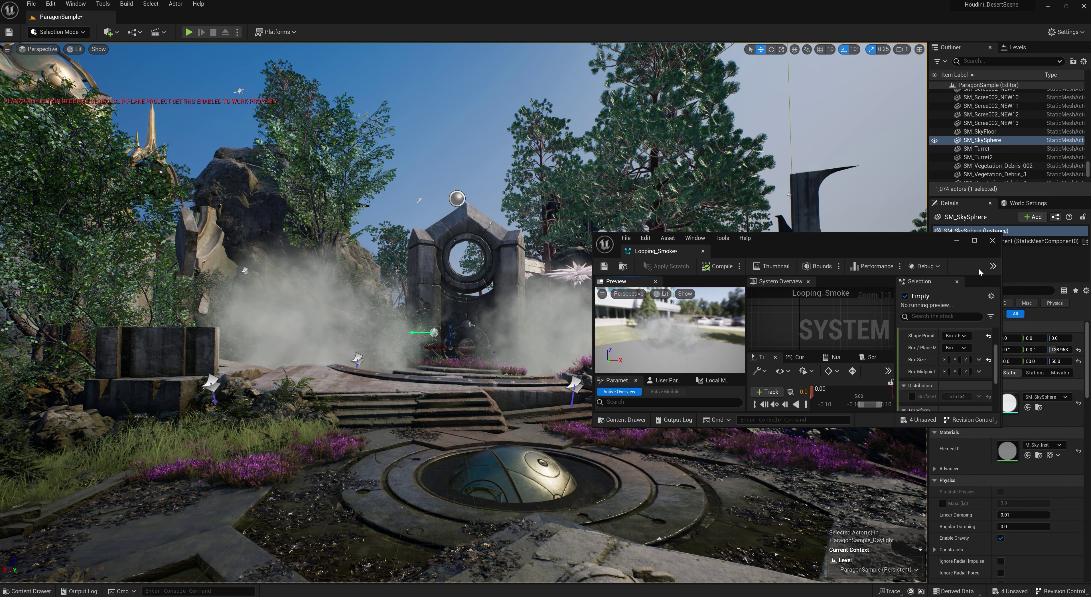
pyautogui.moveTo(1000, 426); pyautogui.dragTo(1090, 537)
pyautogui.click(1030, 377)
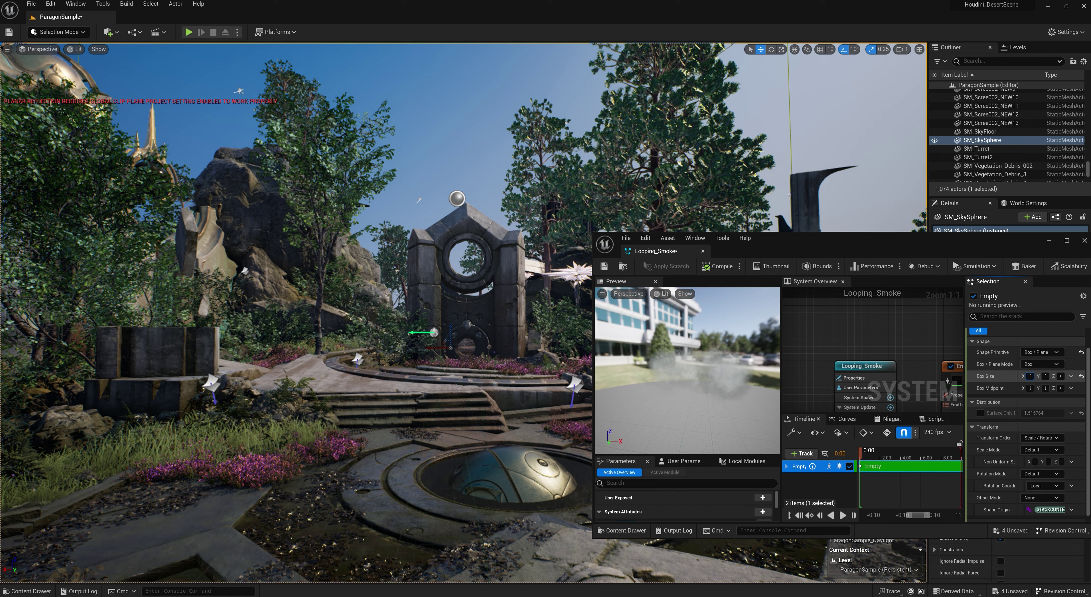
pyautogui.moveTo(1030, 376); pyautogui.dragTo(1035, 376)
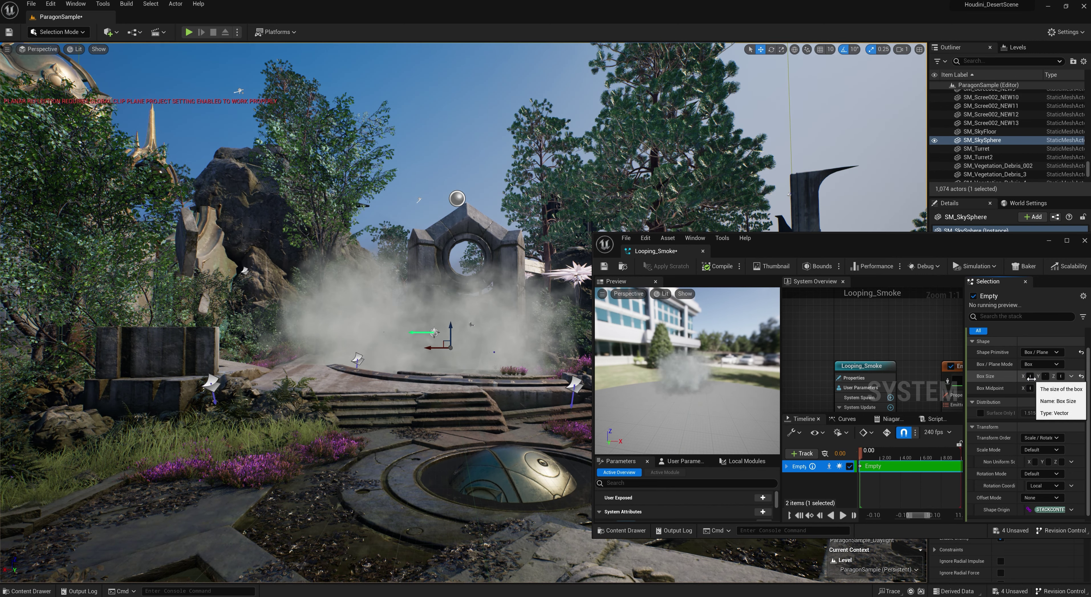
pyautogui.moveTo(895, 245); pyautogui.dragTo(777, 319)
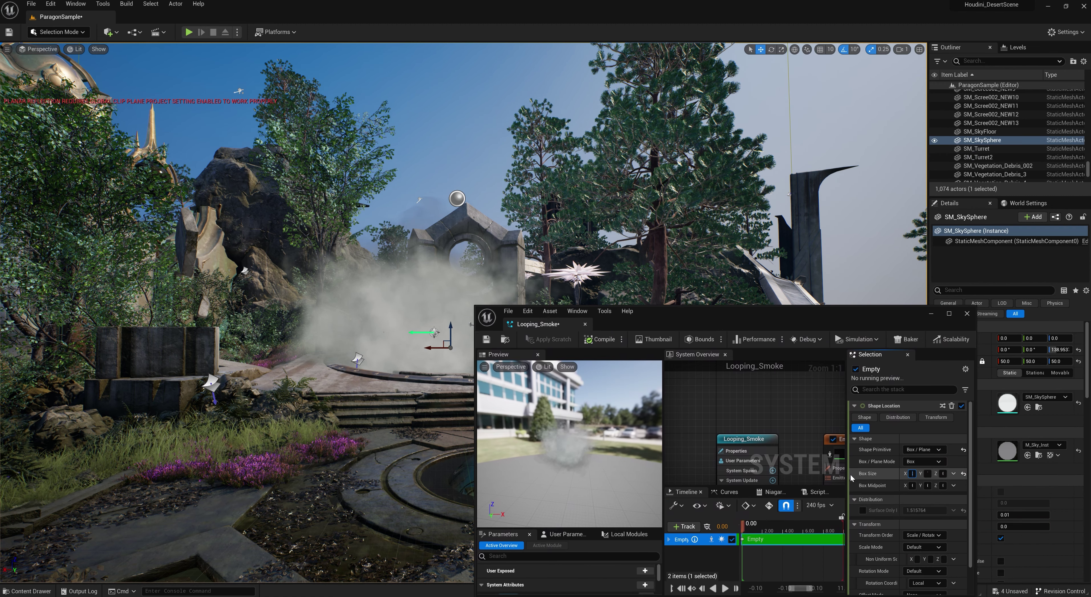
# Set the Shape Location module's Box Size X to 1000
pyautogui.moveTo(845, 471); pyautogui.dragTo(714, 472)
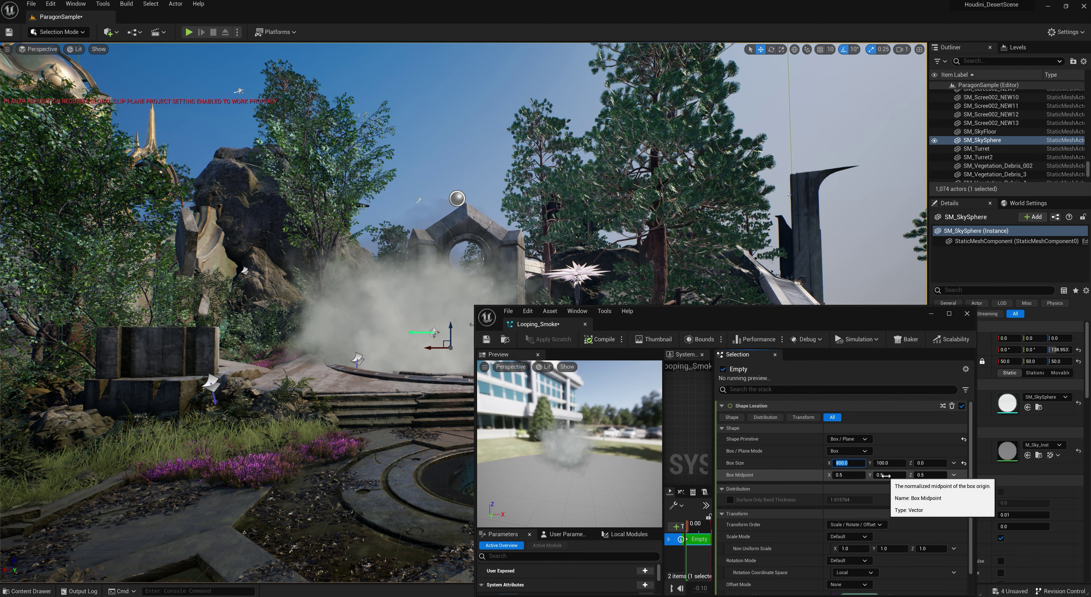
pyautogui.write('1000')
pyautogui.press('Return')
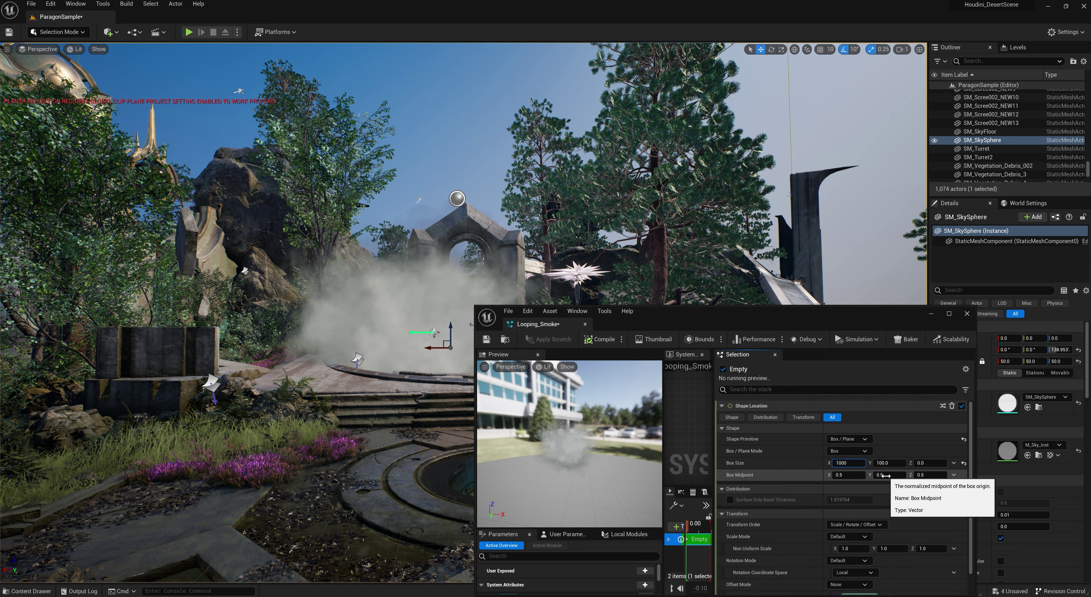
pyautogui.moveTo(731, 327); pyautogui.dragTo(886, 347)
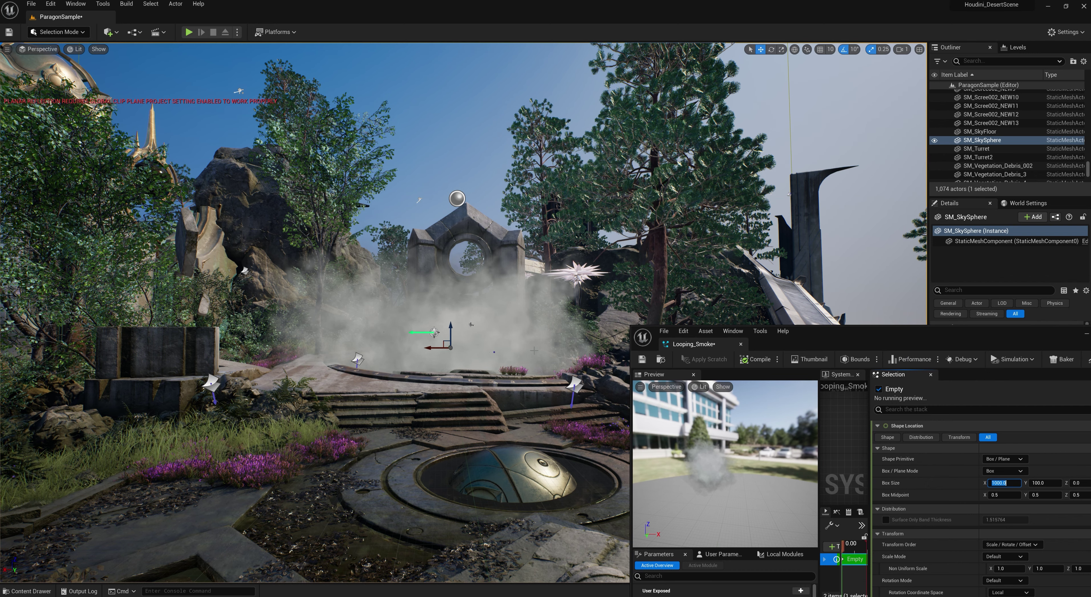
pyautogui.rightClick(447, 356)
# Set Initialize Particle's Color Mode to Direct Set and lower the color's alpha to make the smoke fainter
pyautogui.doubleClick(886, 343)
pyautogui.moveTo(549, 207); pyautogui.dragTo(795, 213)
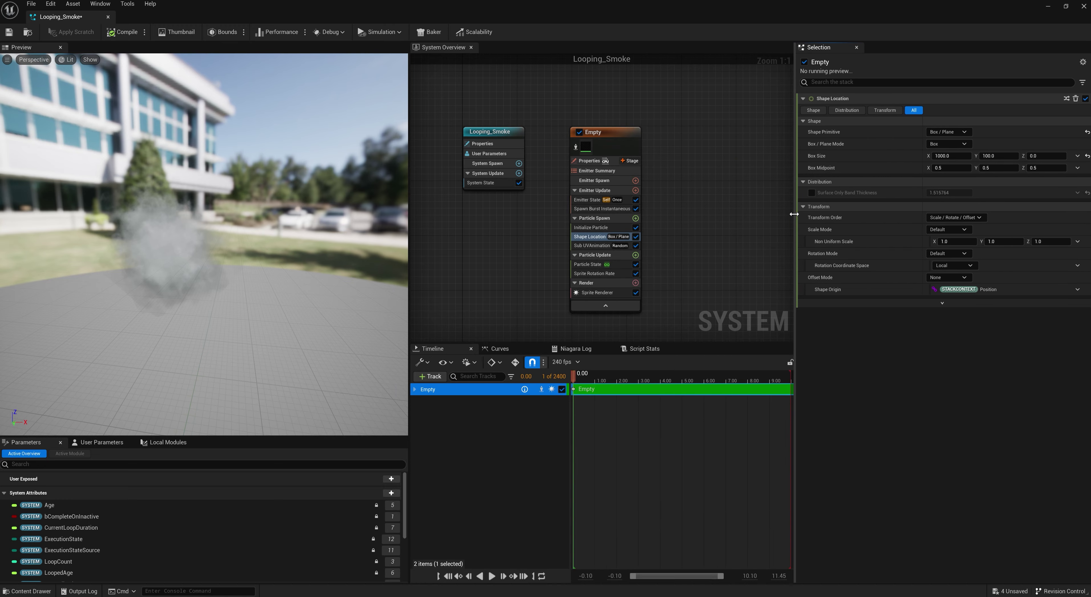
pyautogui.click(615, 228)
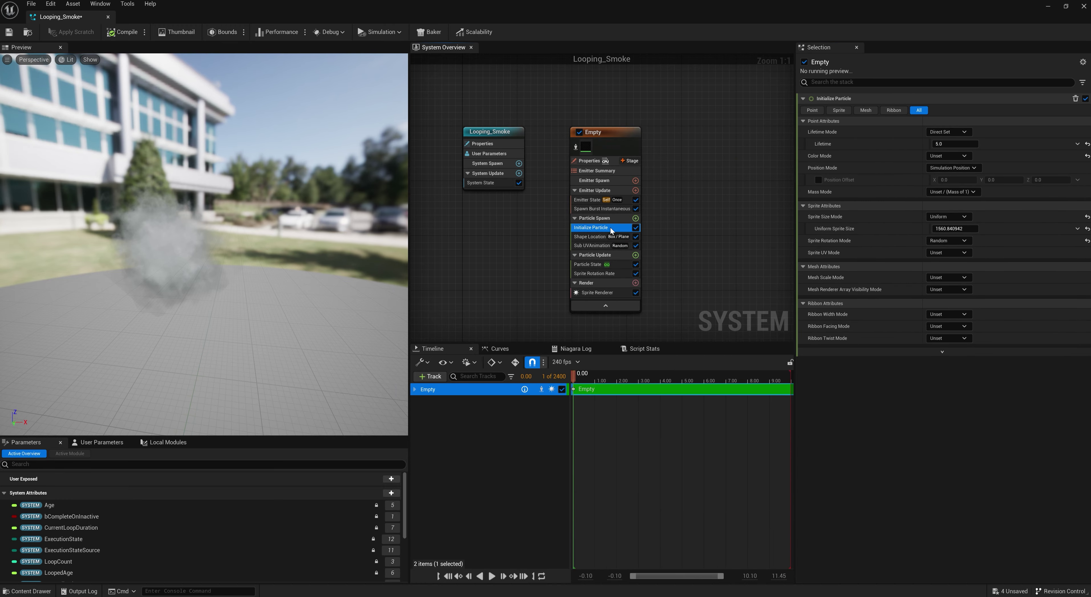
pyautogui.click(954, 156)
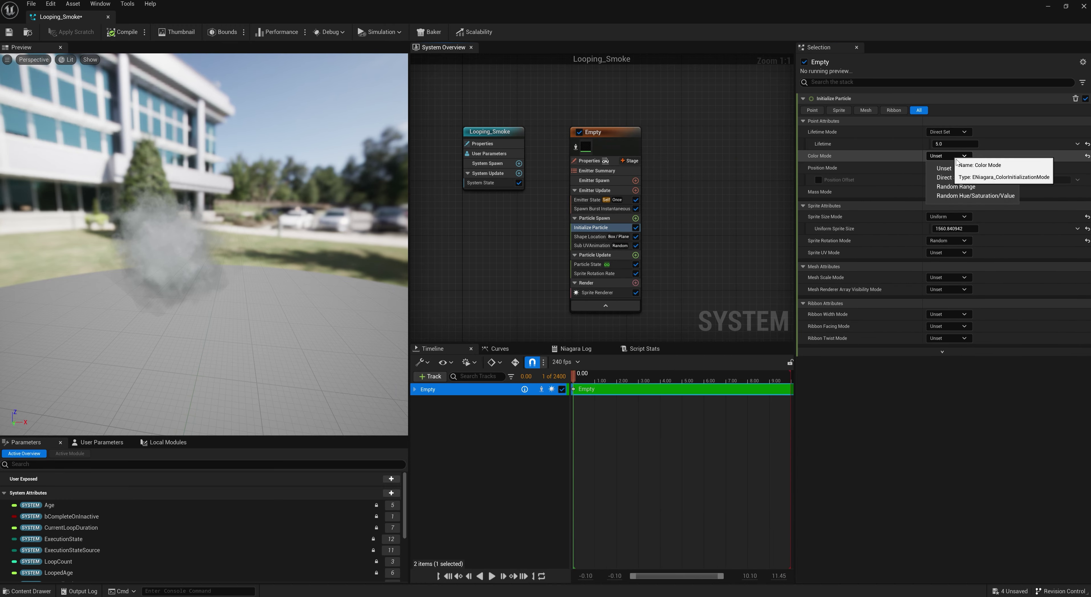
pyautogui.click(944, 177)
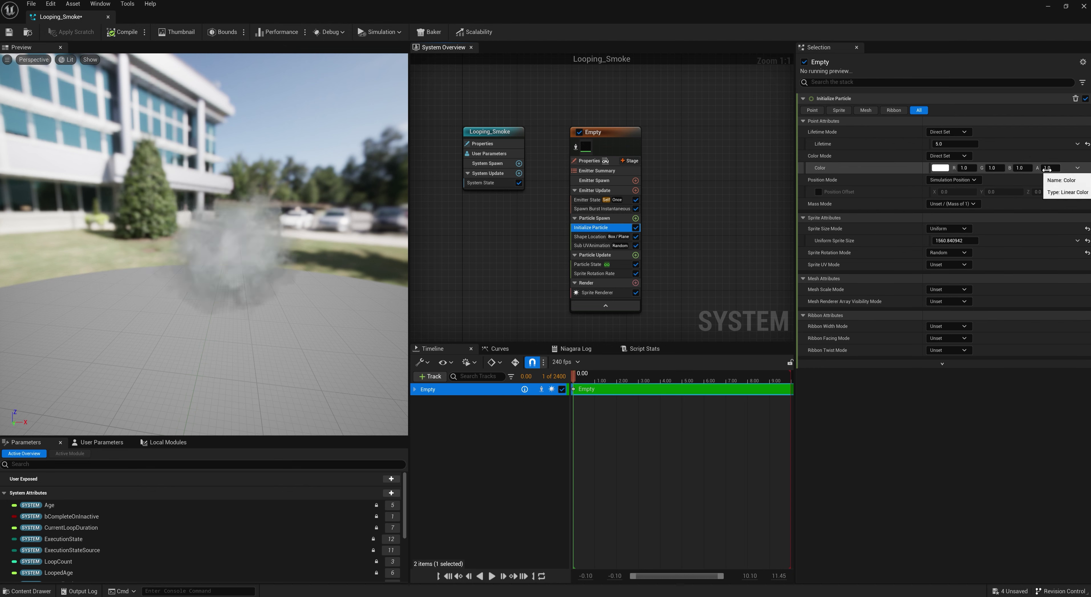
pyautogui.click(1047, 169)
pyautogui.write('.')
pyautogui.moveTo(574, 5); pyautogui.dragTo(803, 427)
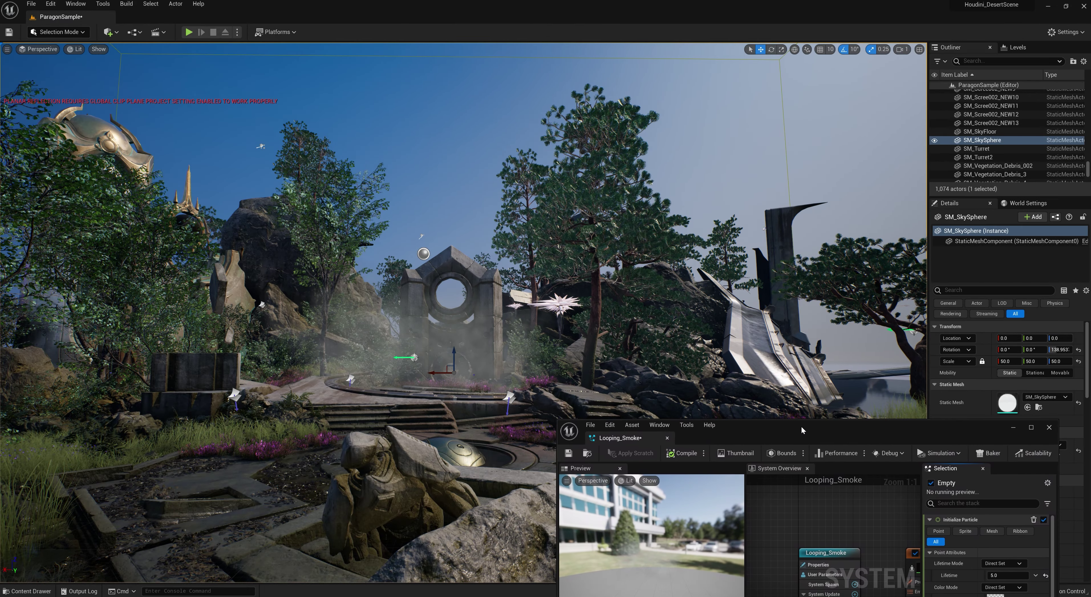
# Hide the editor icons in the level viewport and inspect the smoke in front of the stone arch
pyautogui.moveTo(666, 374); pyautogui.dragTo(779, 384, button='right')
pyautogui.press('a')
pyautogui.press('d')
pyautogui.press('g')
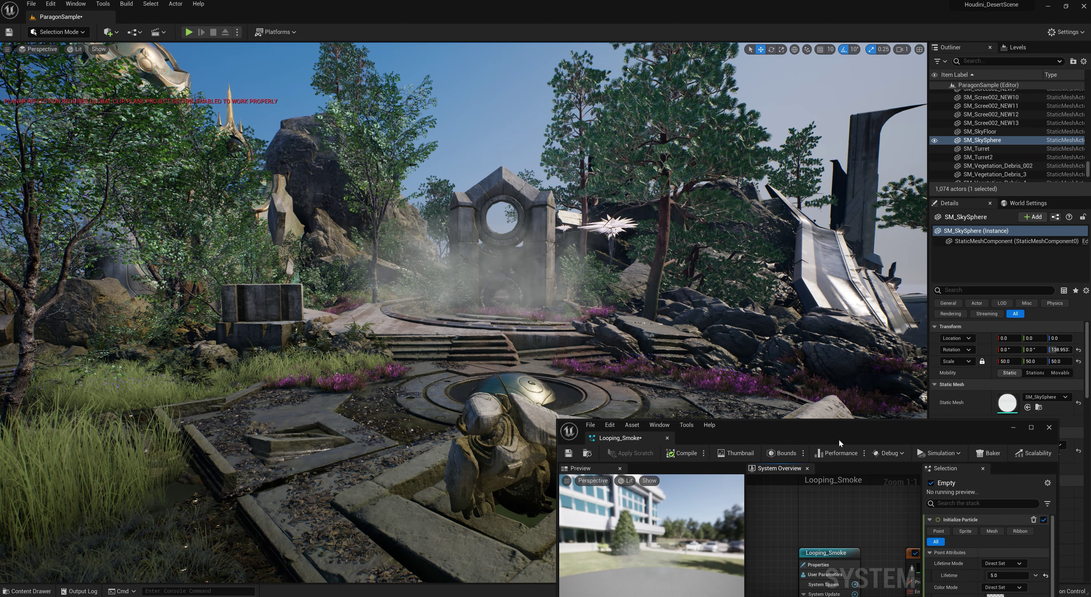
# Duplicate the Looping_Smoke actor from the stone arch to the area beside the tall golden tower, at about X 2281
pyautogui.click(1013, 426)
pyautogui.click(491, 272)
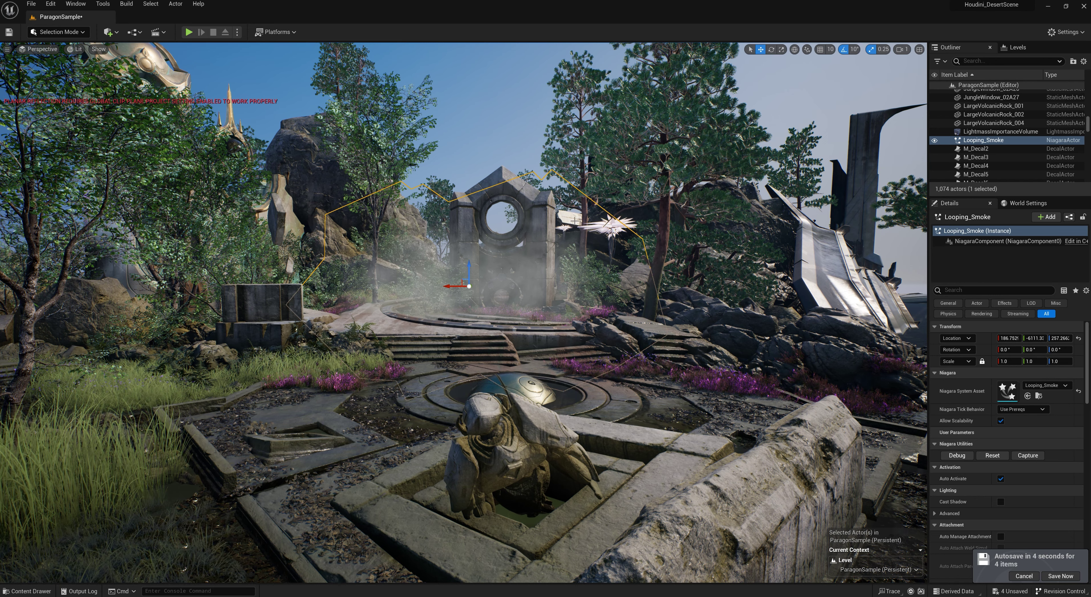
pyautogui.press('s')
pyautogui.moveTo(589, 224); pyautogui.dragTo(496, 278, button='right')
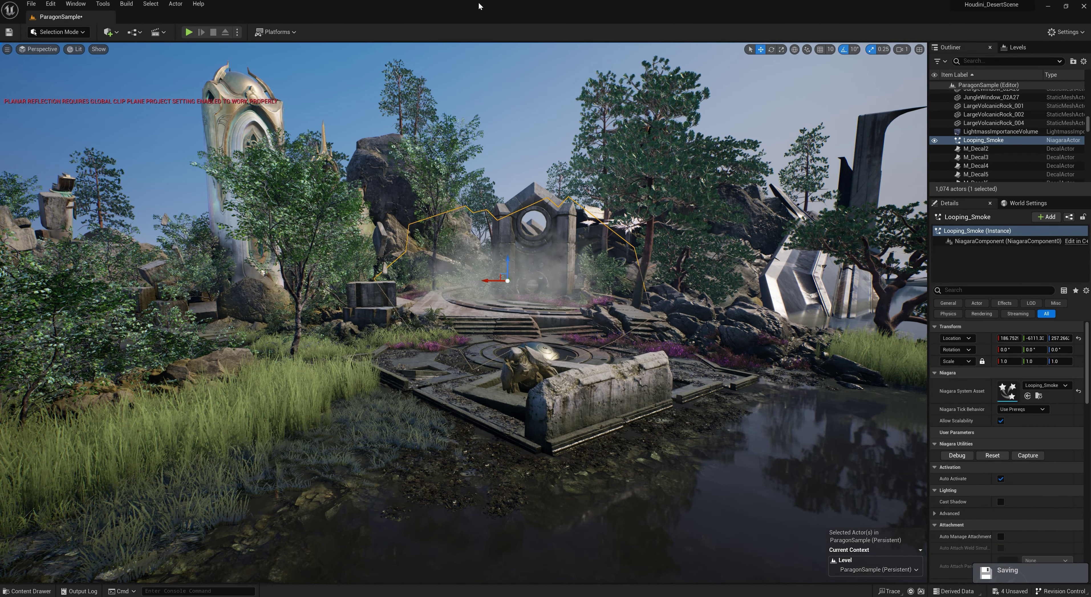
pyautogui.moveTo(551, 276); pyautogui.dragTo(466, 278, button='right')
pyautogui.keyDown('alt'); pyautogui.moveTo(562, 297); pyautogui.dragTo(300, 321); pyautogui.keyUp('alt')
pyautogui.moveTo(300, 321); pyautogui.dragTo(334, 316, button='right')
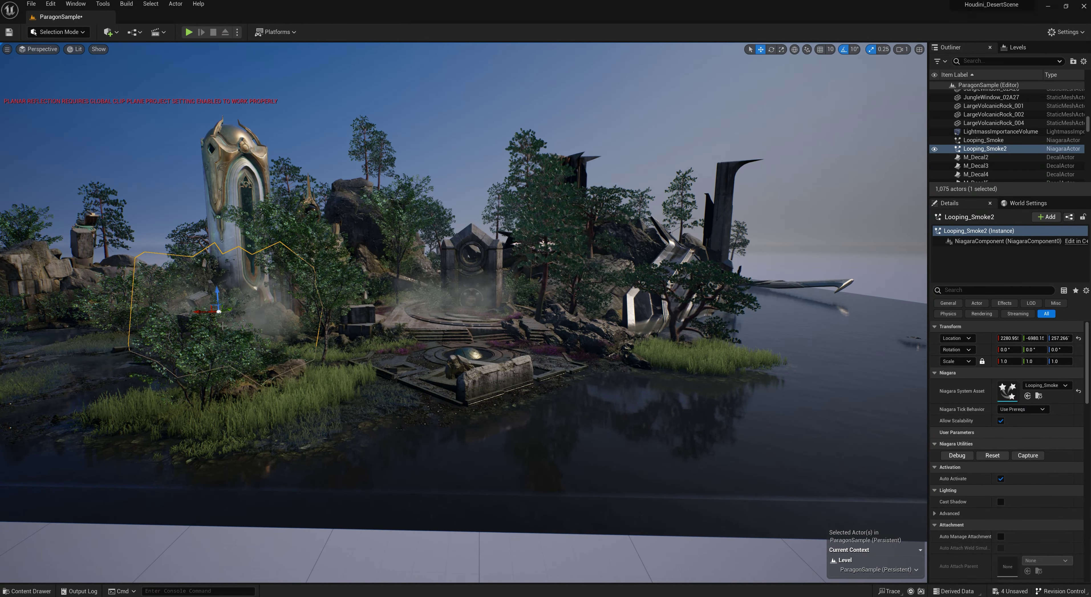
# Duplicate the smoke beside the golden tower to the trees near the metal wreckage, at about X -1487
pyautogui.keyDown('alt'); pyautogui.moveTo(199, 311); pyautogui.dragTo(658, 358); pyautogui.keyUp('alt')
pyautogui.press('w')
pyautogui.moveTo(659, 358); pyautogui.dragTo(693, 348, button='right')
pyautogui.press('d')
pyautogui.press('w')
pyautogui.press('d')
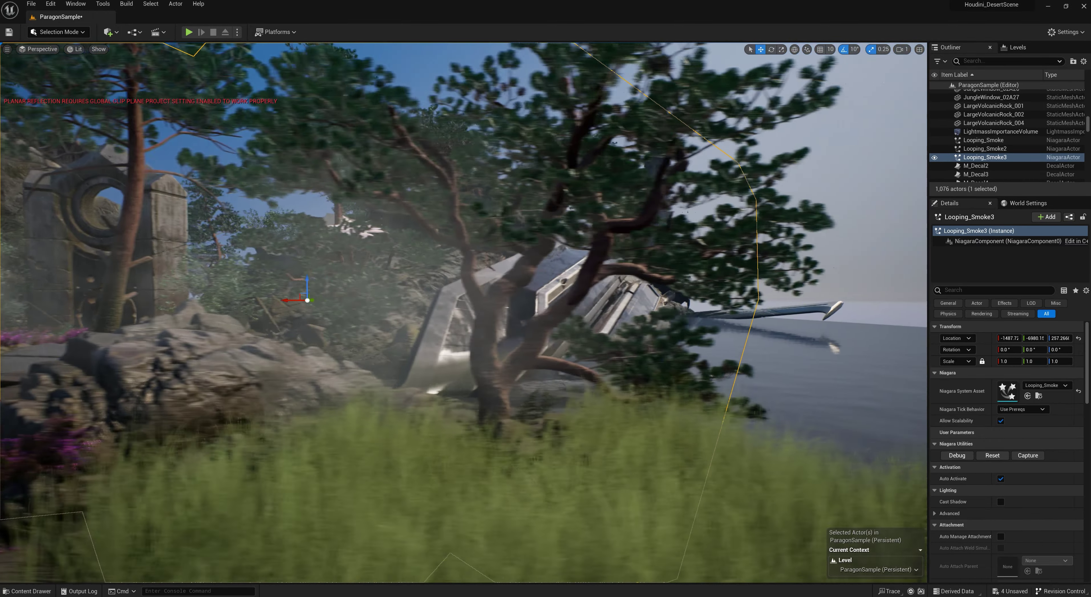